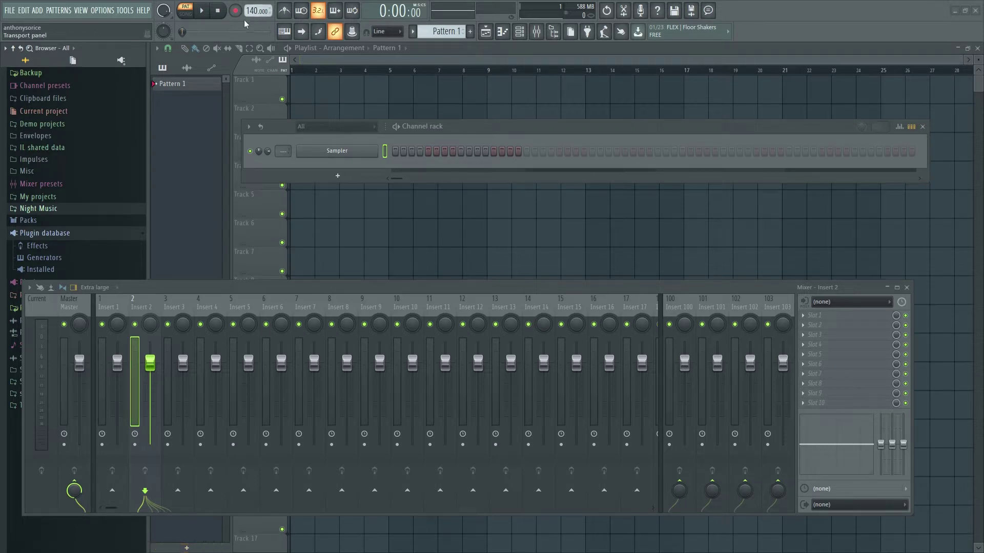
Step: Set the project tempo to 94 BPM and add a reFX Nexus instrument channel
{"action": "left_click_drag", "start_coordinate": [249, 13], "coordinate": [249, 35]}
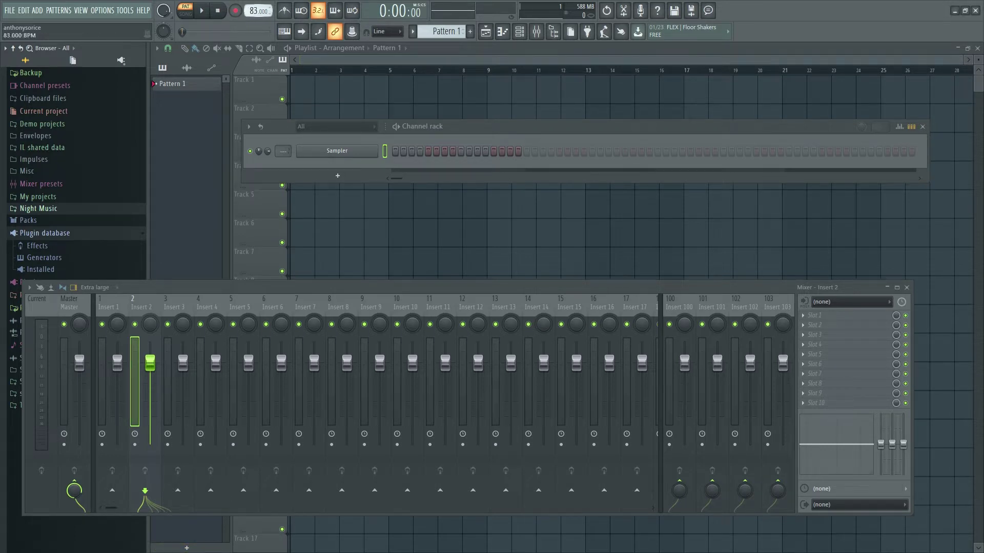
{"action": "left_click_drag", "start_coordinate": [249, 35], "coordinate": [249, 33]}
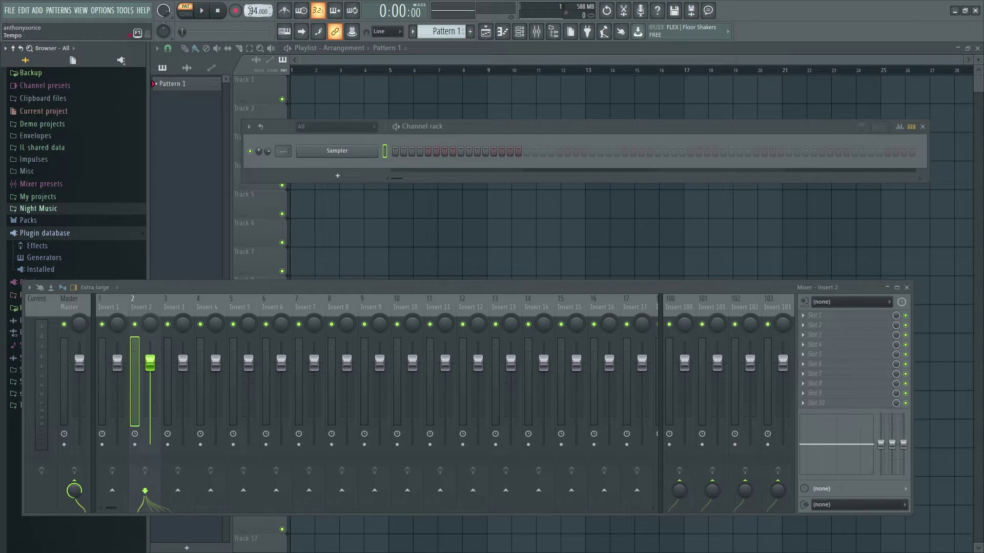
{"action": "left_click", "coordinate": [337, 175]}
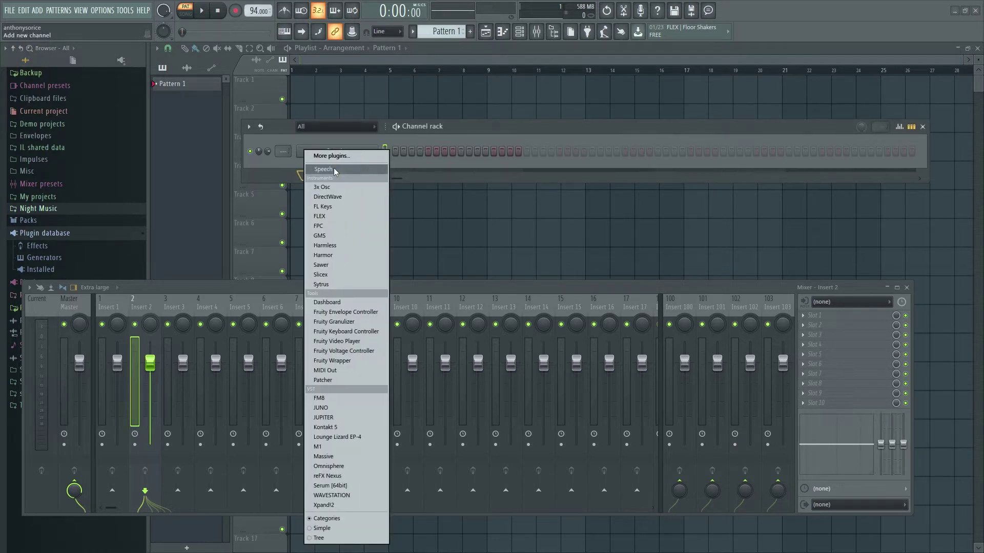
{"action": "left_click", "coordinate": [378, 476]}
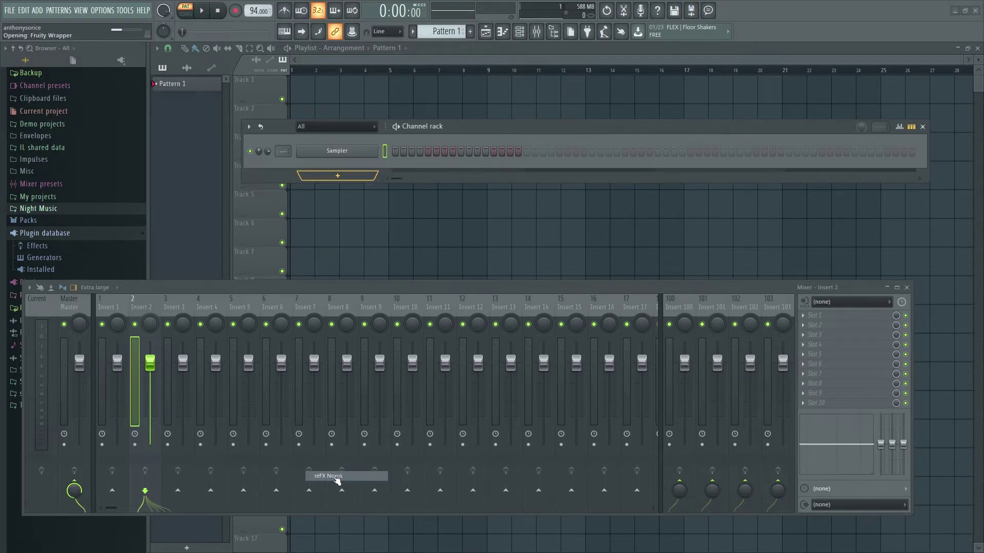
Step: Load the Piano preset PN Ballad Epiano 2 in the Nexus instrument and enable its master filter
{"action": "left_click", "coordinate": [177, 170]}
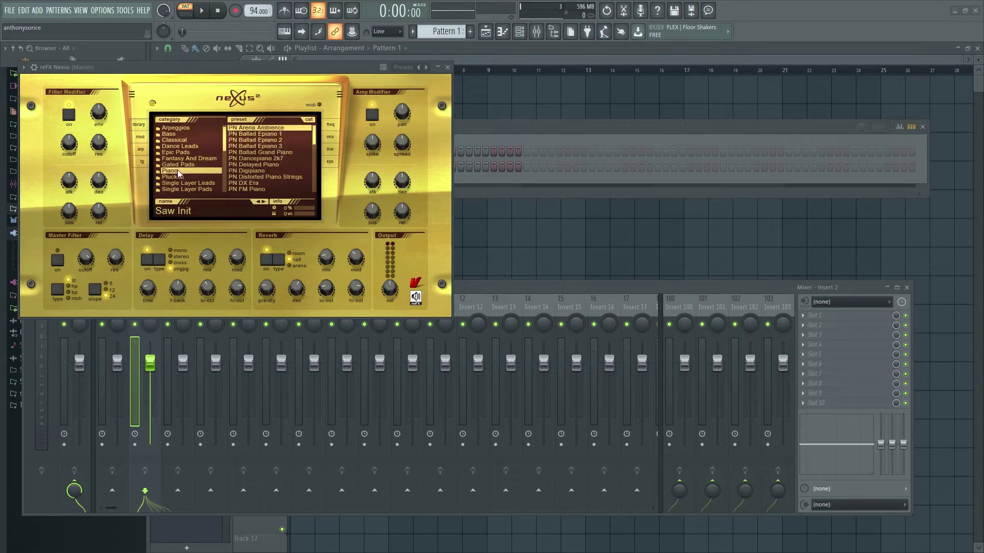
{"action": "left_click", "coordinate": [281, 139]}
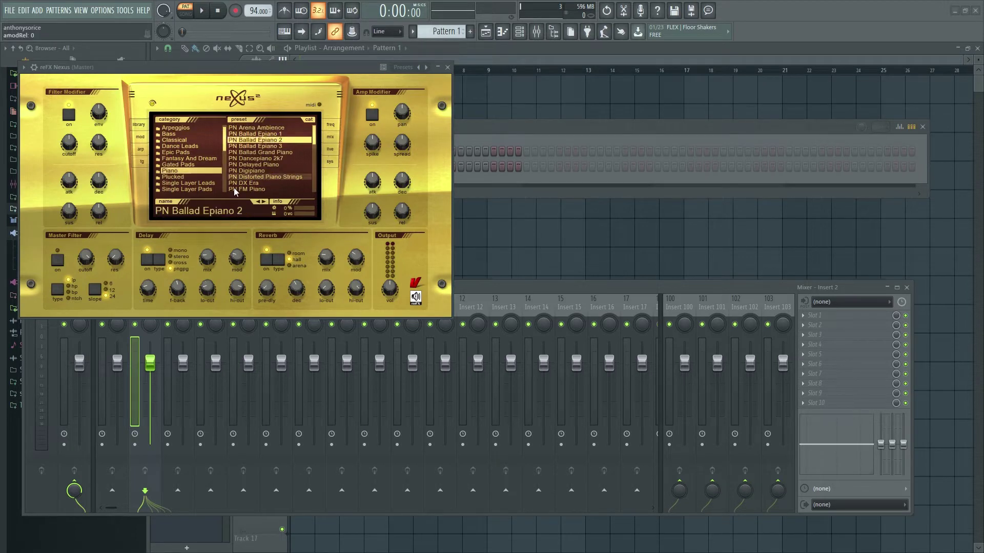
{"action": "left_click", "coordinate": [57, 260]}
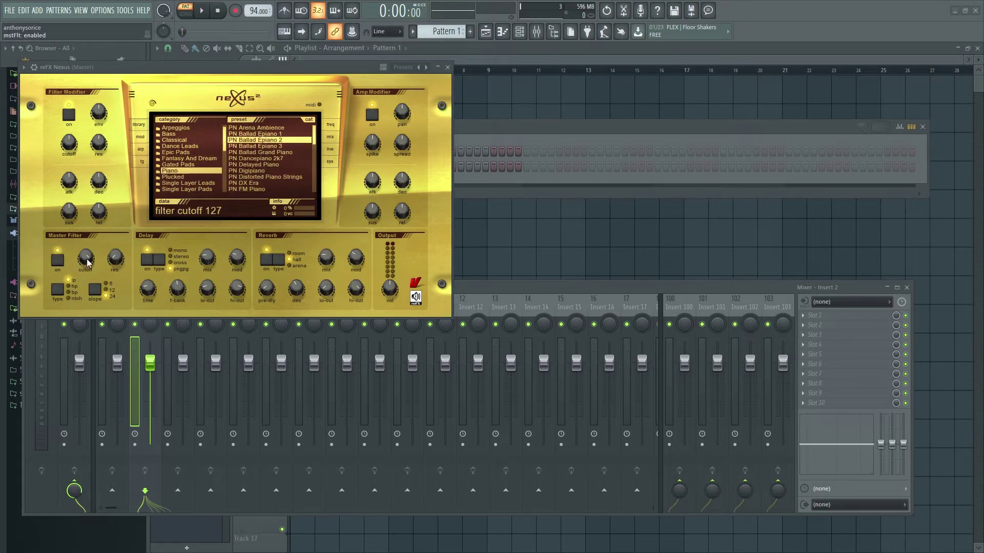
{"action": "left_click", "coordinate": [447, 67]}
Step: Add a second reFX Nexus channel with the Classical preset CL Tapestrings and lower its master filter cutoff
{"action": "left_click", "coordinate": [337, 191]}
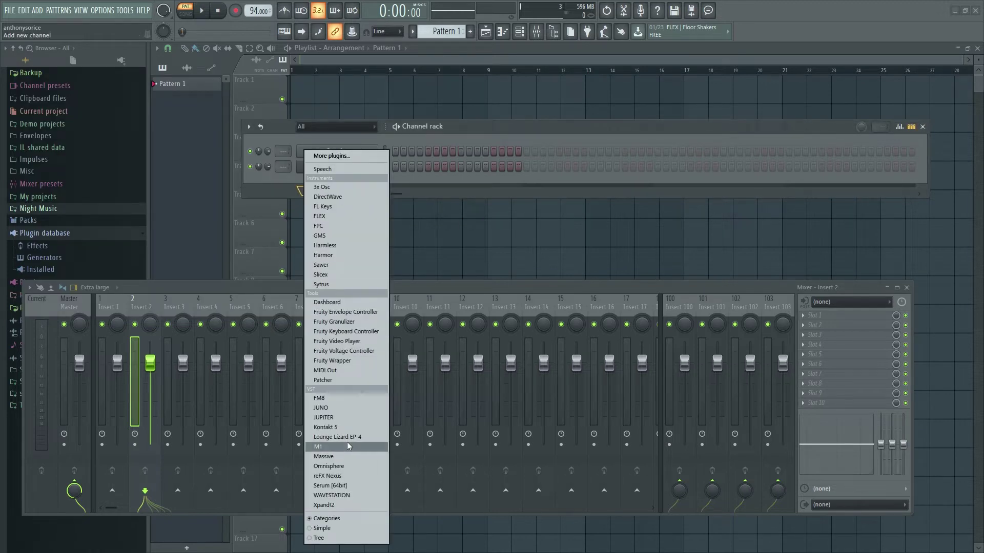
{"action": "left_click", "coordinate": [328, 475]}
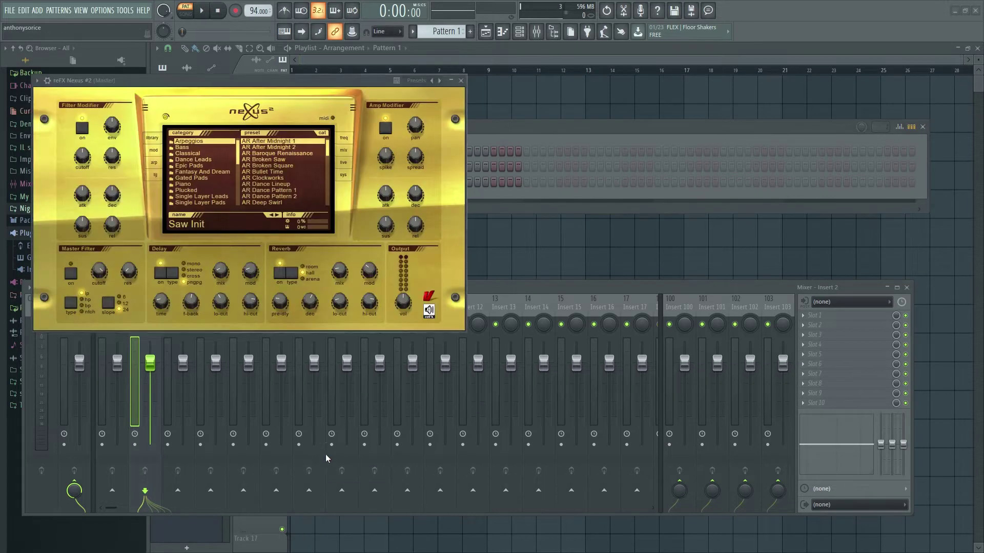
{"action": "left_click", "coordinate": [192, 147]}
{"action": "left_click", "coordinate": [198, 153]}
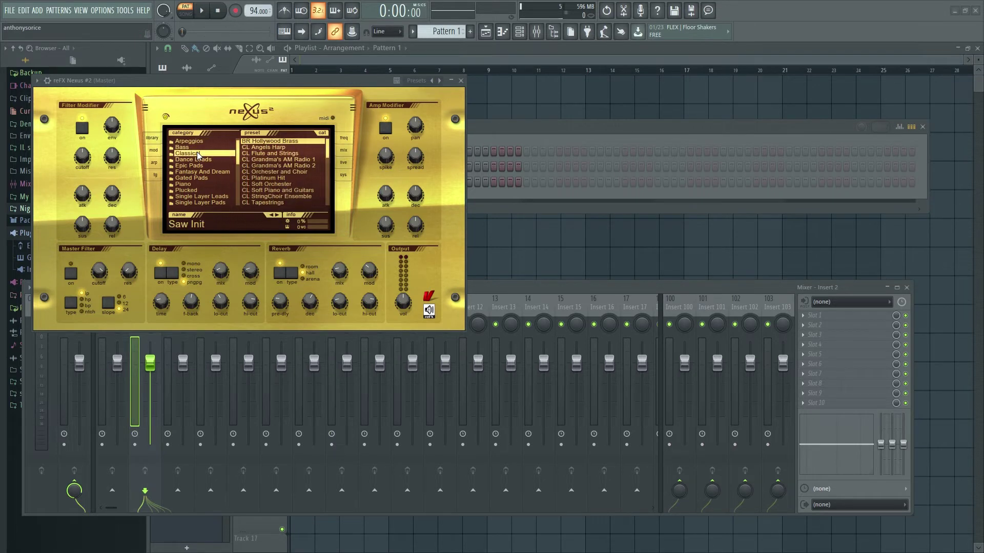
{"action": "left_click", "coordinate": [276, 203]}
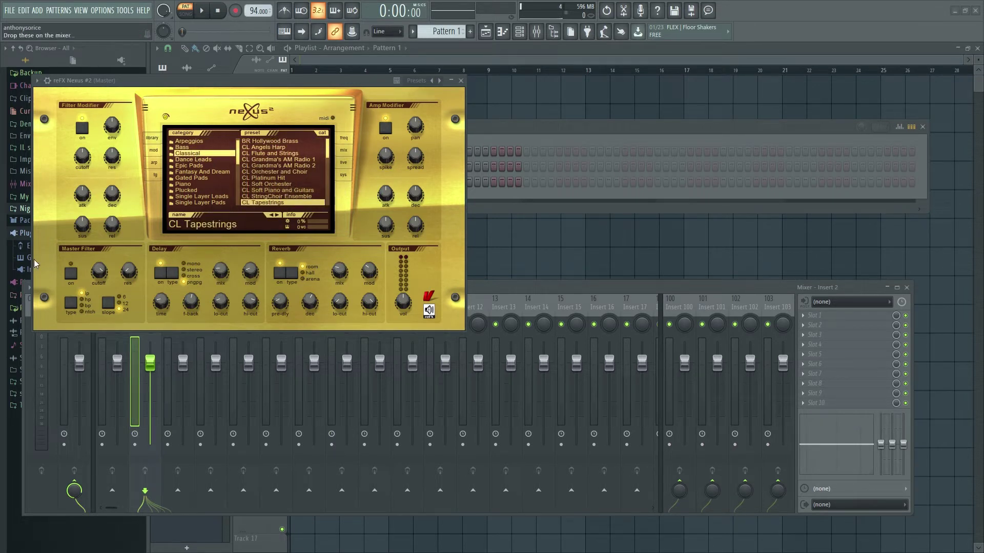
{"action": "left_click_drag", "start_coordinate": [99, 272], "coordinate": [99, 292]}
{"action": "left_click", "coordinate": [461, 80]}
Step: Add a third reFX Nexus channel and load the Plucked preset PL Orchid Drops
{"action": "left_click", "coordinate": [331, 208]}
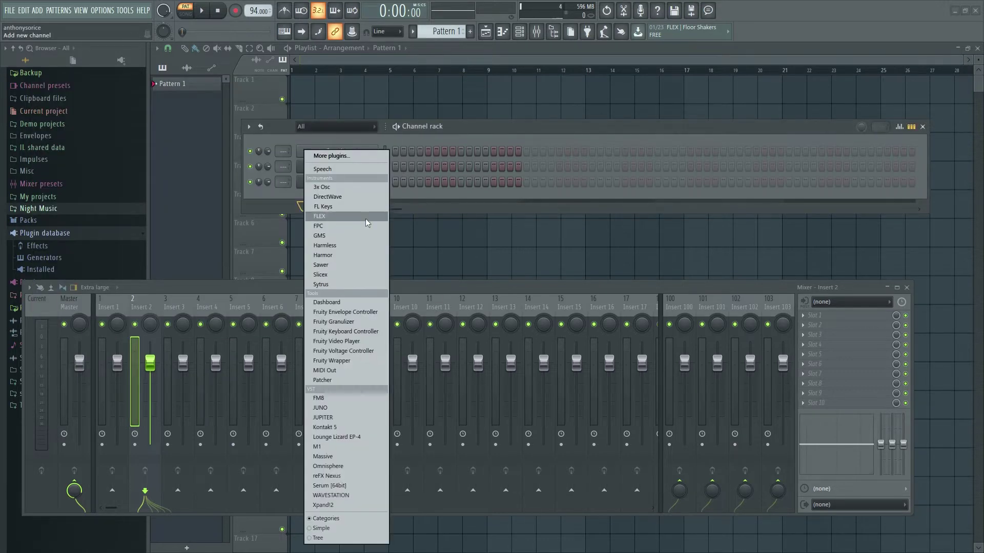
{"action": "left_click", "coordinate": [348, 475]}
{"action": "left_click_drag", "start_coordinate": [250, 160], "coordinate": [252, 167]}
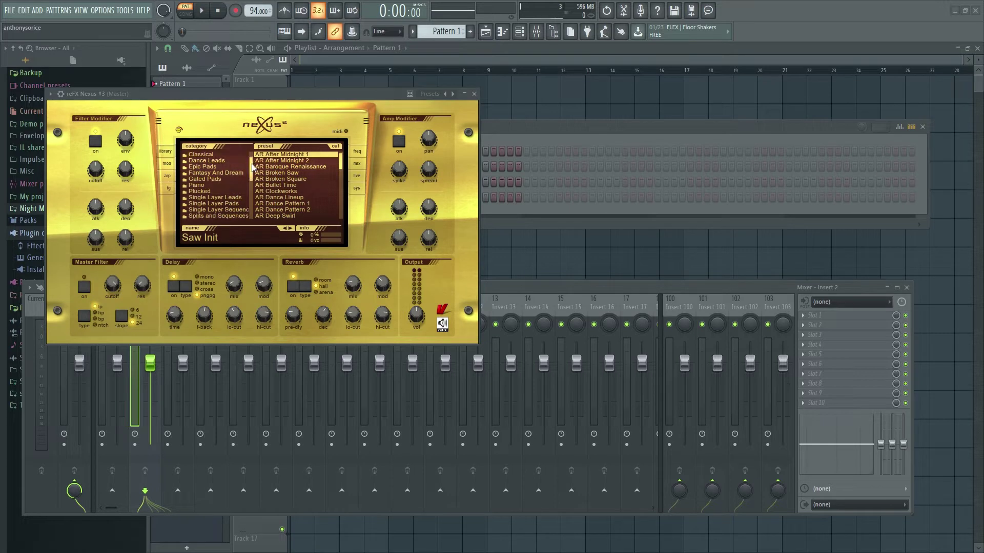
{"action": "left_click", "coordinate": [223, 191]}
{"action": "left_click_drag", "start_coordinate": [342, 165], "coordinate": [341, 190]}
{"action": "left_click", "coordinate": [302, 209]}
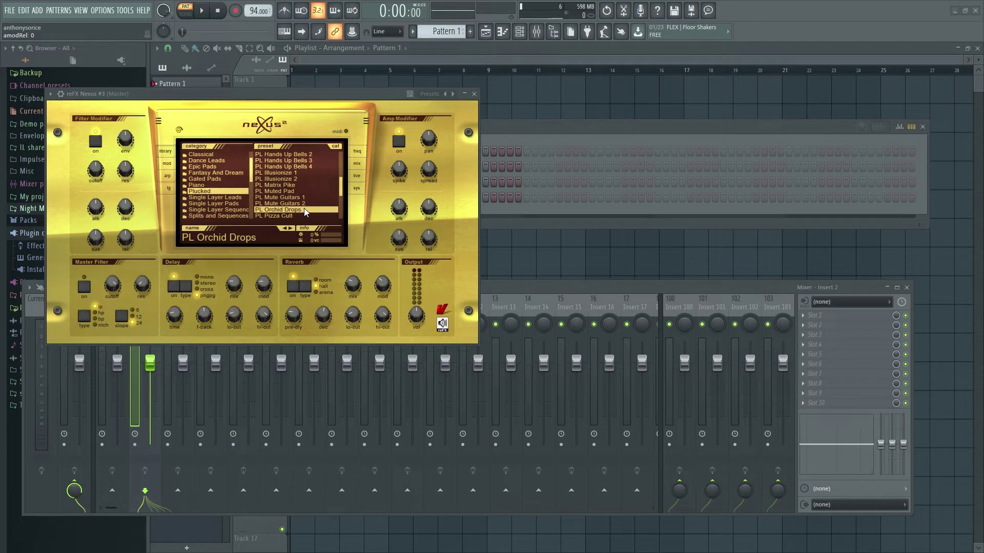
Step: Enable the master filter on the third Nexus instrument and lower its cutoff
{"action": "left_click", "coordinate": [84, 288]}
{"action": "left_click_drag", "start_coordinate": [109, 291], "coordinate": [122, 337]}
{"action": "left_click", "coordinate": [473, 96]}
Step: Add an Omnisphere channel and load the Keyboards patch Nineties Keyz Vibe Wet
{"action": "left_click", "coordinate": [336, 215]}
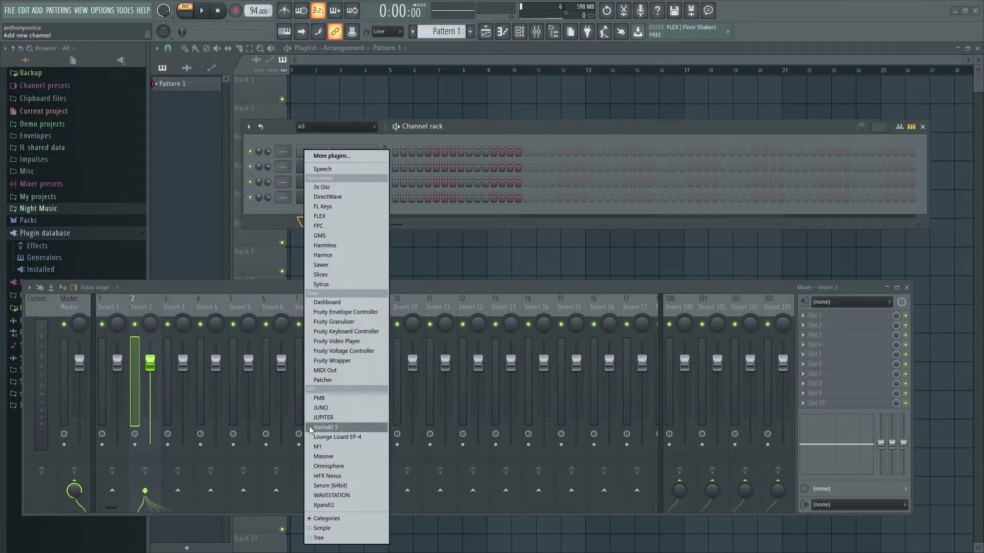
{"action": "left_click", "coordinate": [323, 467]}
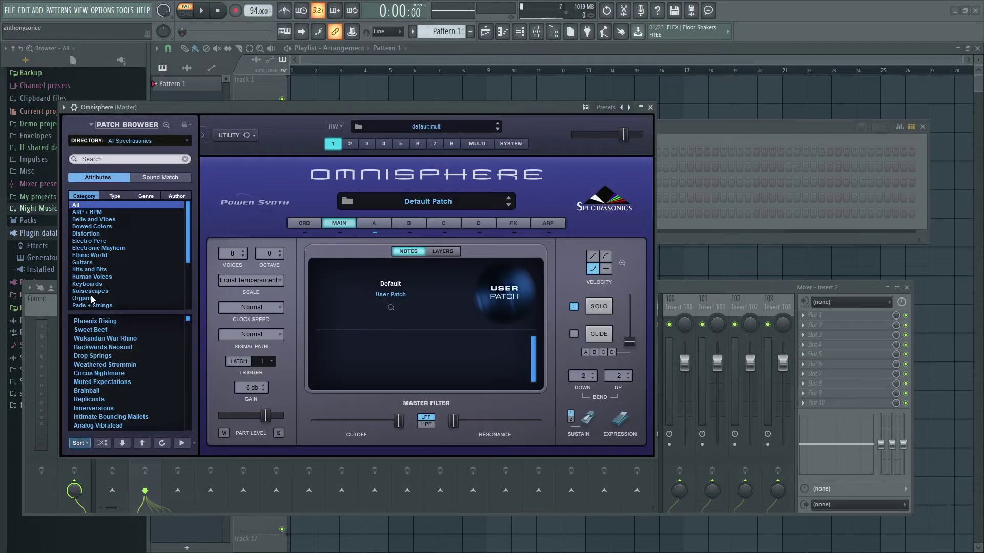
{"action": "left_click", "coordinate": [92, 284]}
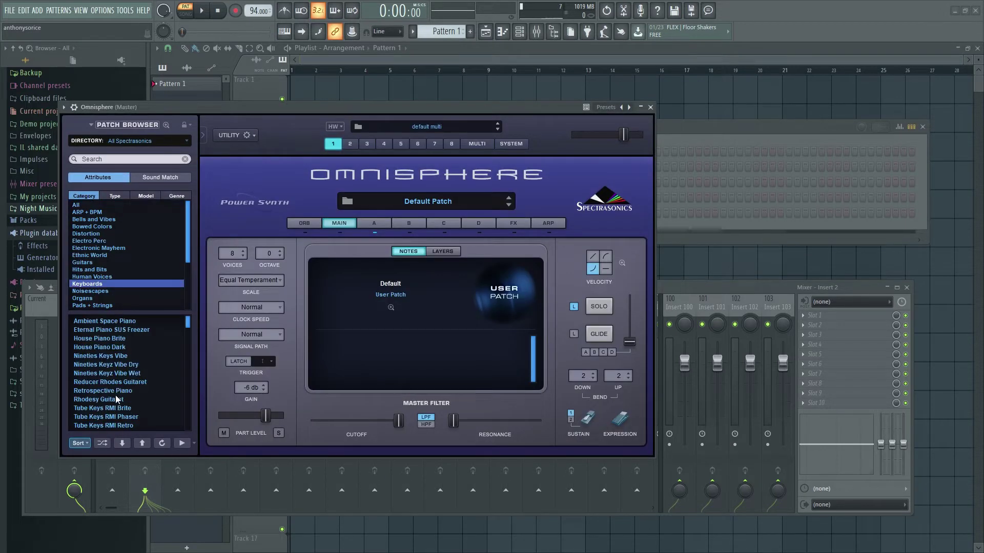
{"action": "left_click", "coordinate": [116, 375]}
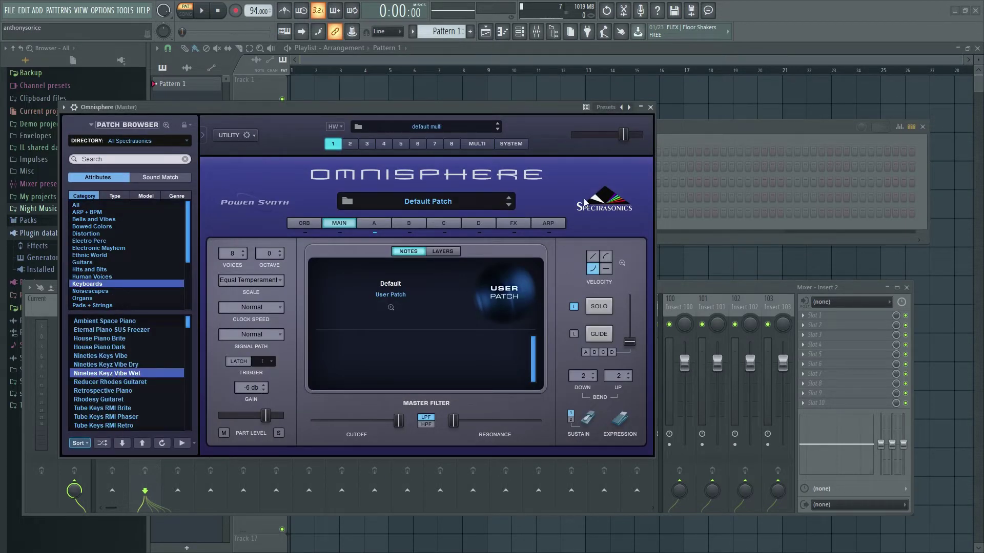
{"action": "left_click", "coordinate": [651, 107]}
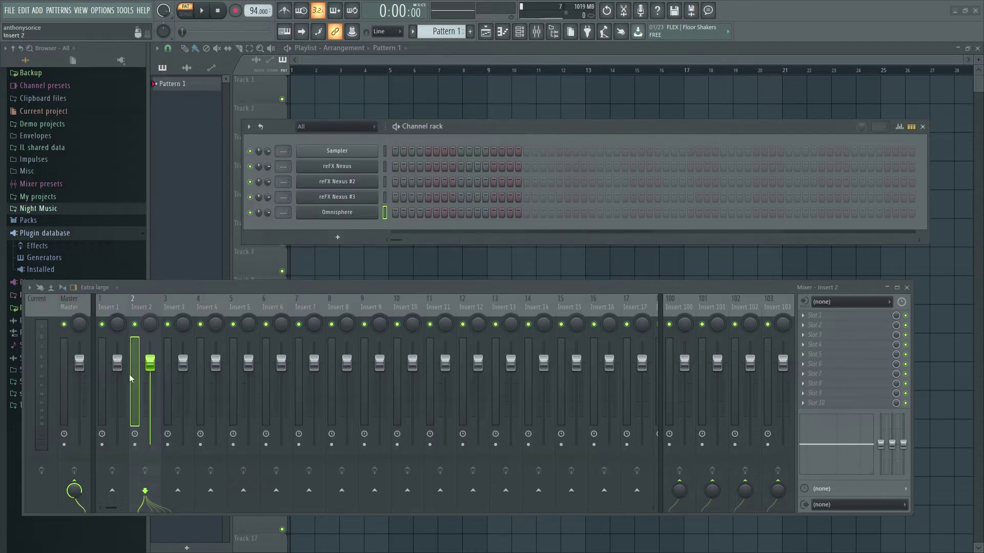
Step: Add a second Omnisphere channel, search its patches for Moog, and load Boxy Moog
{"action": "left_click", "coordinate": [345, 241]}
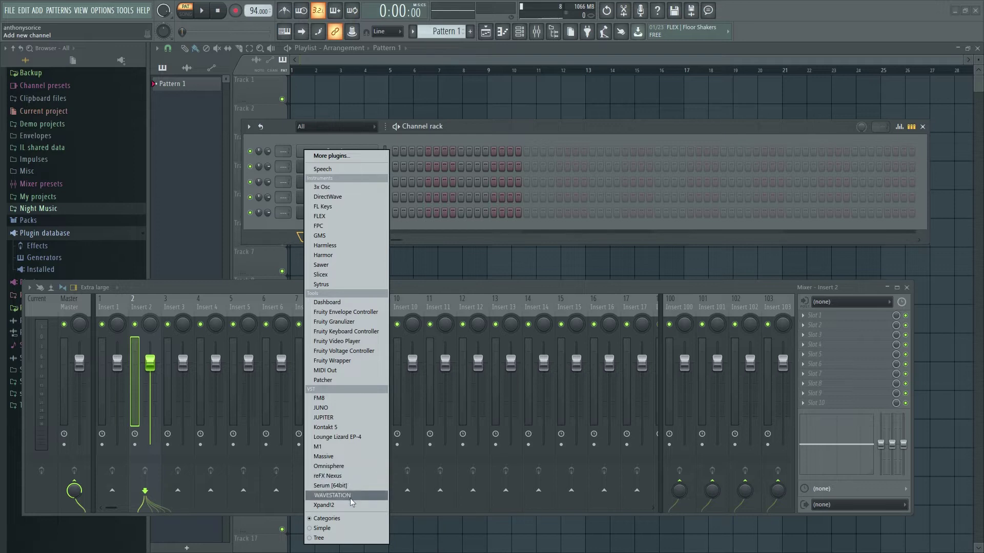
{"action": "left_click", "coordinate": [355, 467]}
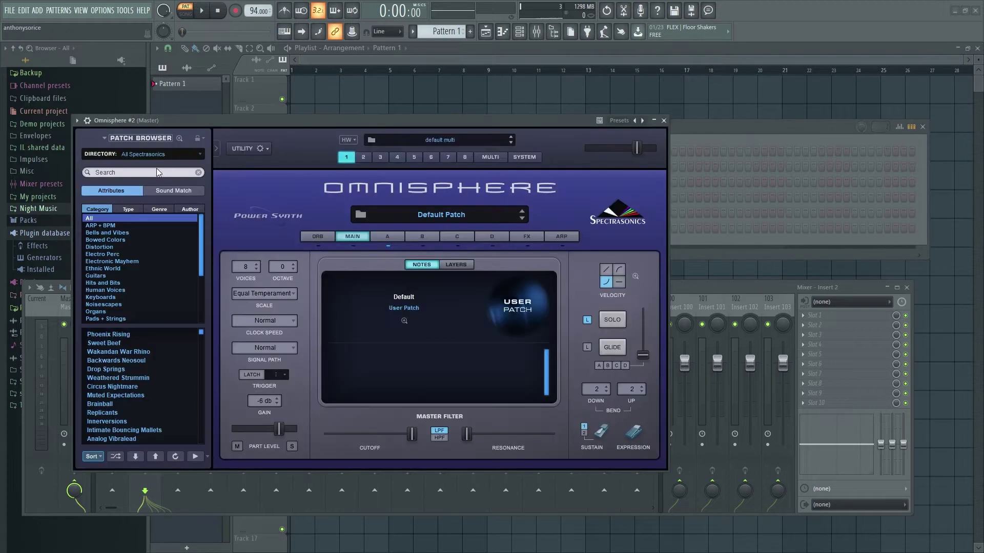
{"action": "left_click", "coordinate": [147, 172]}
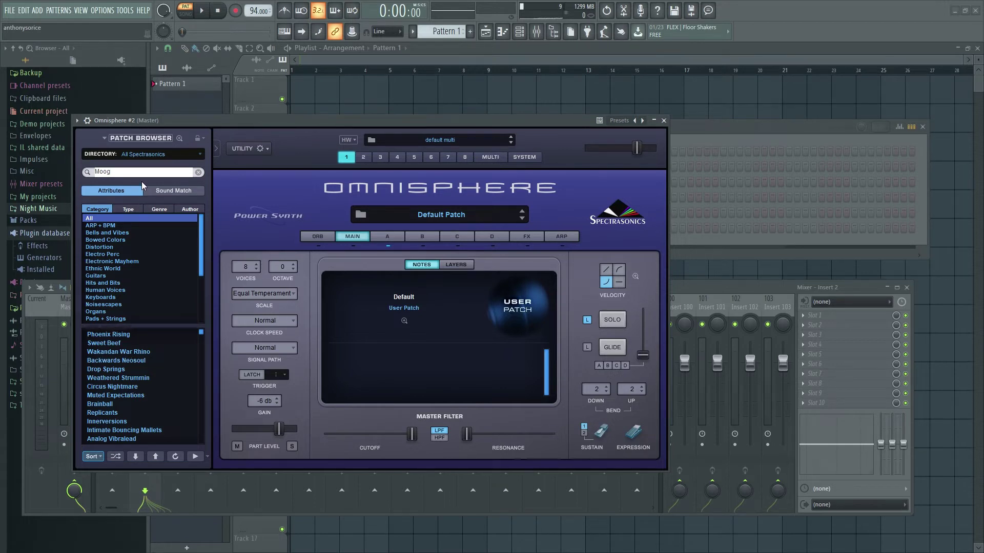
{"action": "key", "text": "Return"}
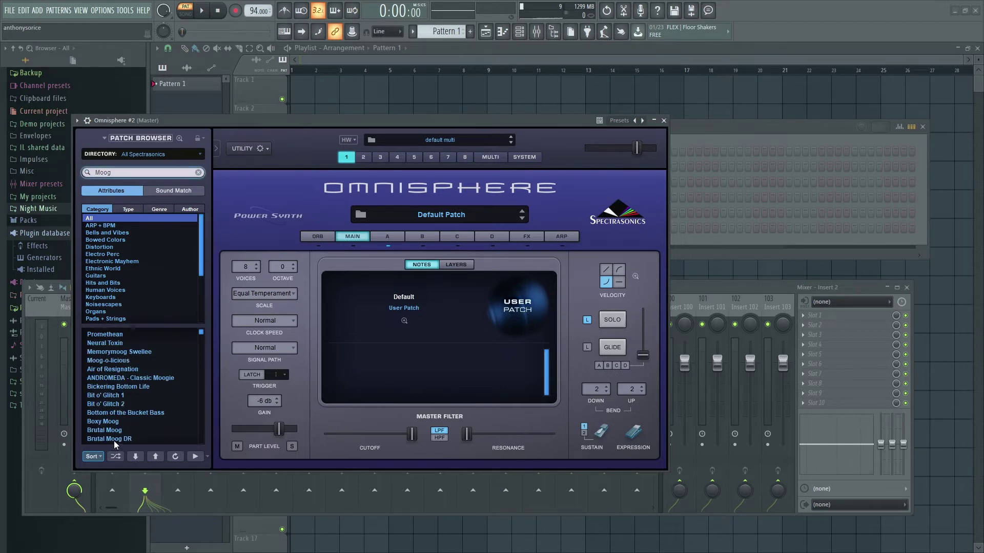
{"action": "left_click", "coordinate": [113, 423]}
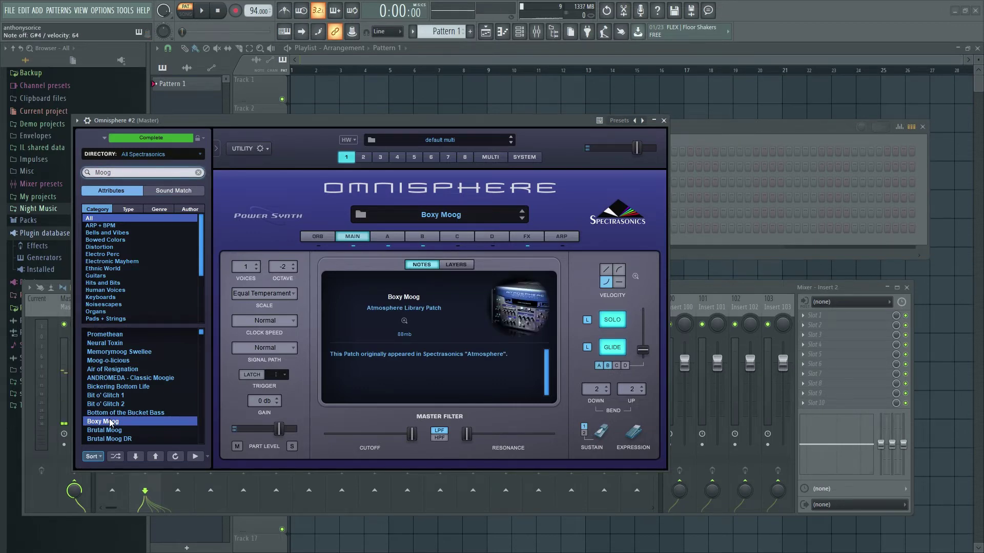
{"action": "left_click", "coordinate": [655, 122]}
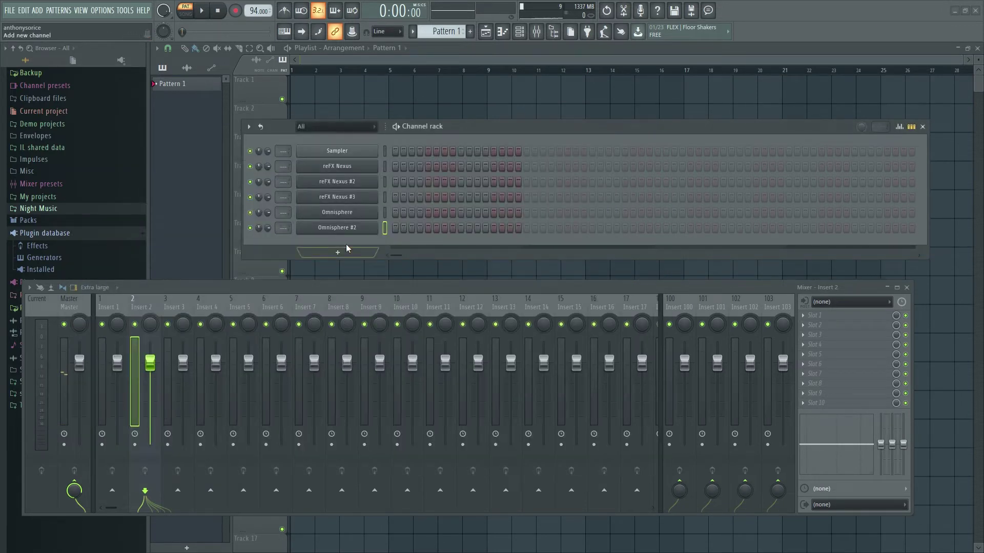
Step: Rename the first reFX Nexus channel to Piano
{"action": "right_click", "coordinate": [351, 167]}
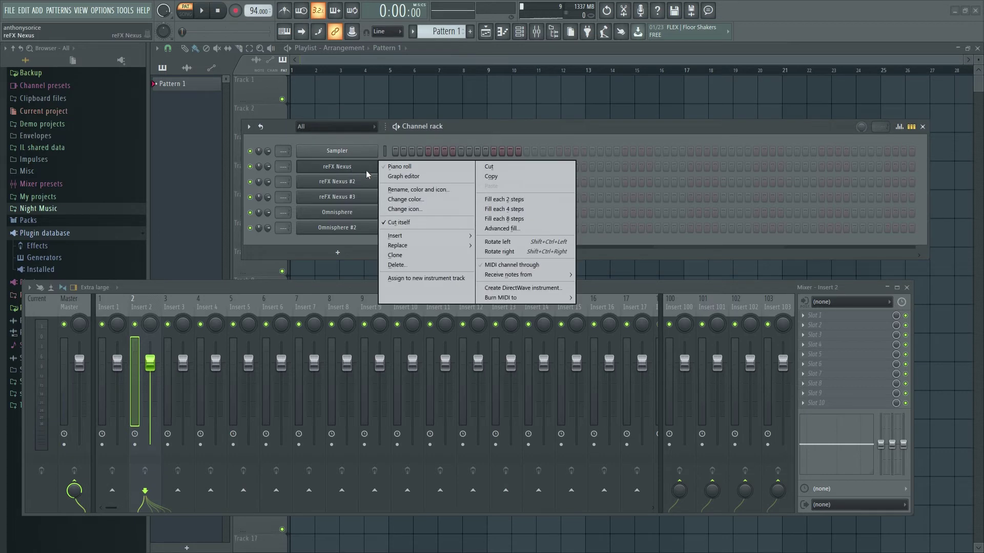
{"action": "left_click", "coordinate": [421, 192]}
{"action": "type", "text": "P"}
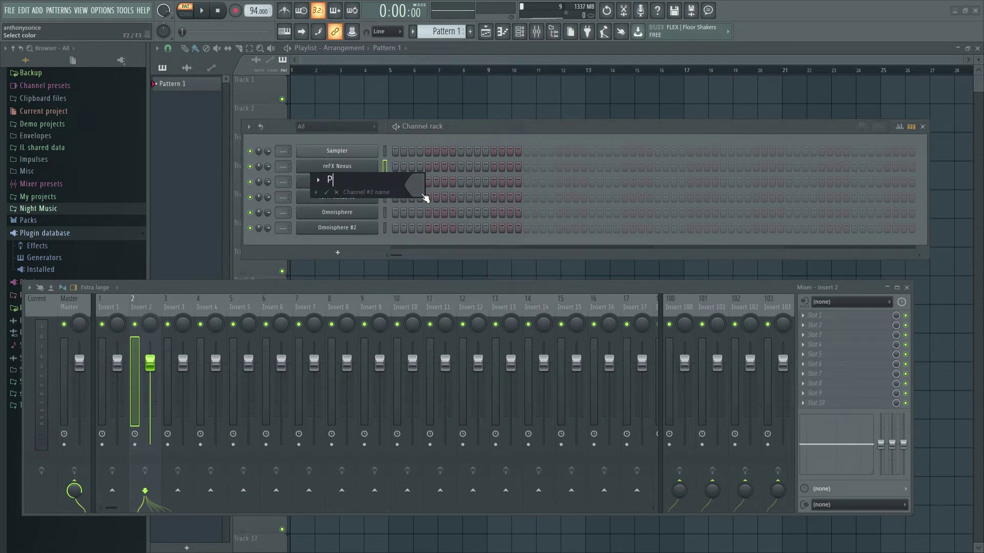
{"action": "type", "text": "iano"}
{"action": "key", "text": "Return"}
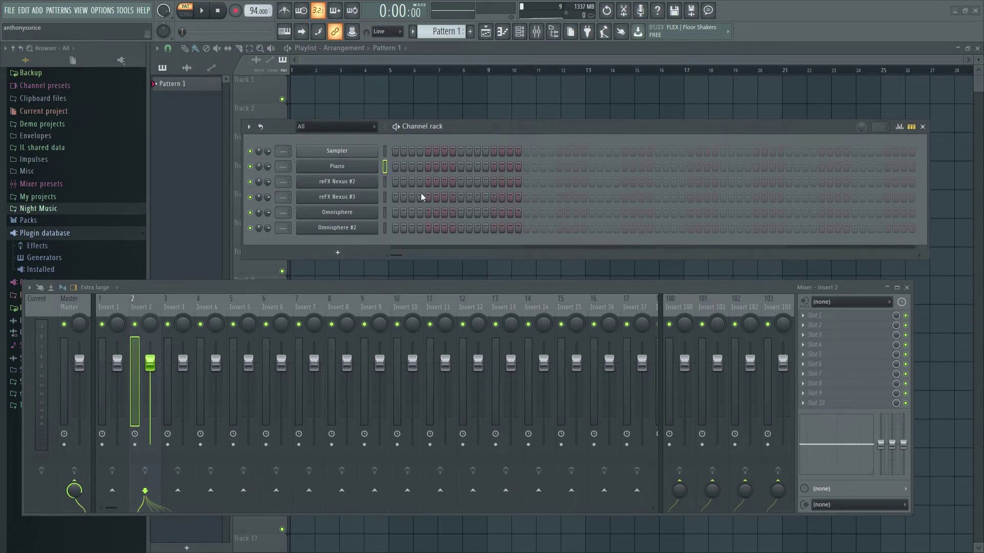
Step: Rename the reFX Nexus #2 channel to Strings
{"action": "left_click", "coordinate": [347, 183], "text": "shift"}
{"action": "type", "text": "S"}
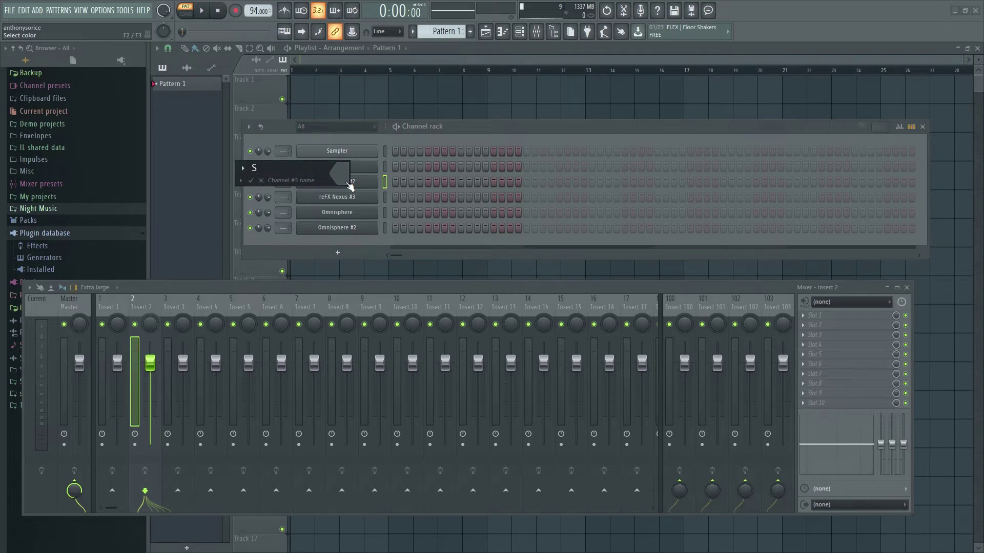
{"action": "type", "text": "trings"}
{"action": "key", "text": "Return"}
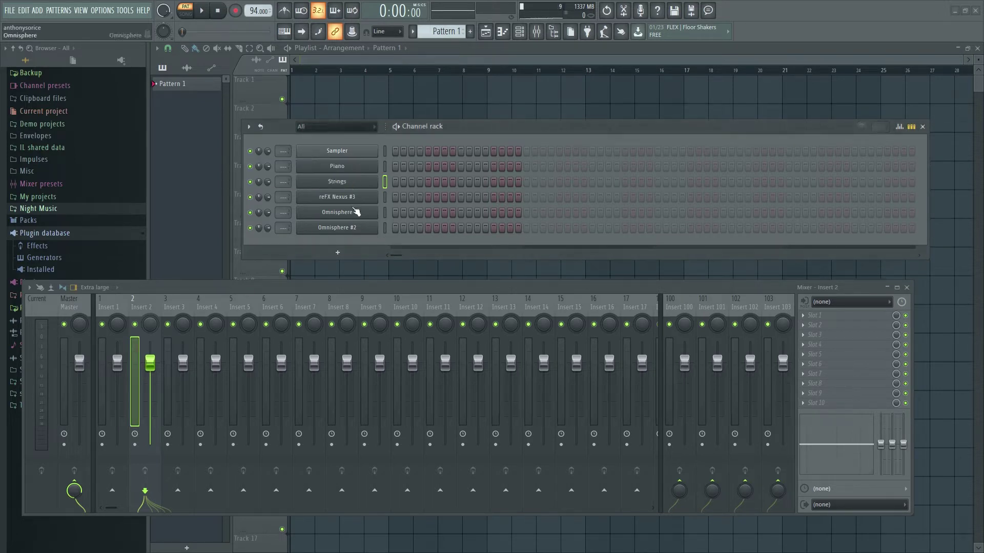
Step: Rename the reFX Nexus #3 channel to Pluck
{"action": "right_click", "coordinate": [369, 198]}
{"action": "left_click", "coordinate": [422, 220]}
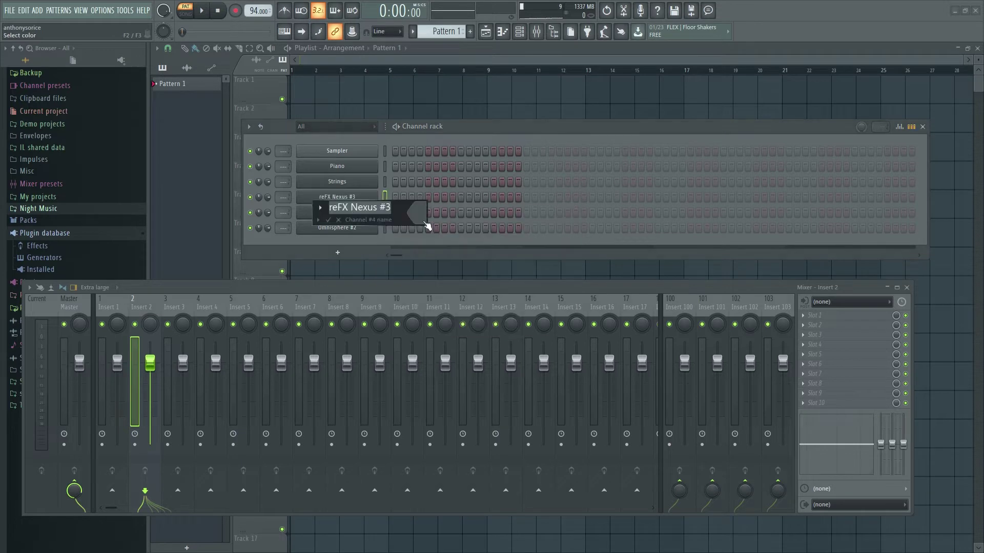
{"action": "type", "text": "Plucl"}
{"action": "key", "text": "Return"}
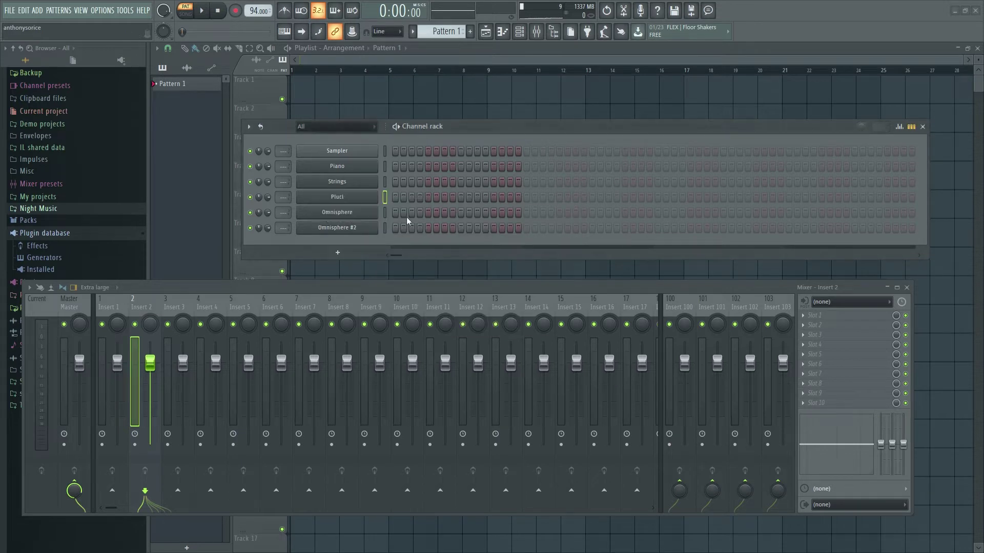
{"action": "right_click", "coordinate": [350, 198]}
{"action": "left_click", "coordinate": [422, 220]}
{"action": "left_click", "coordinate": [363, 209]}
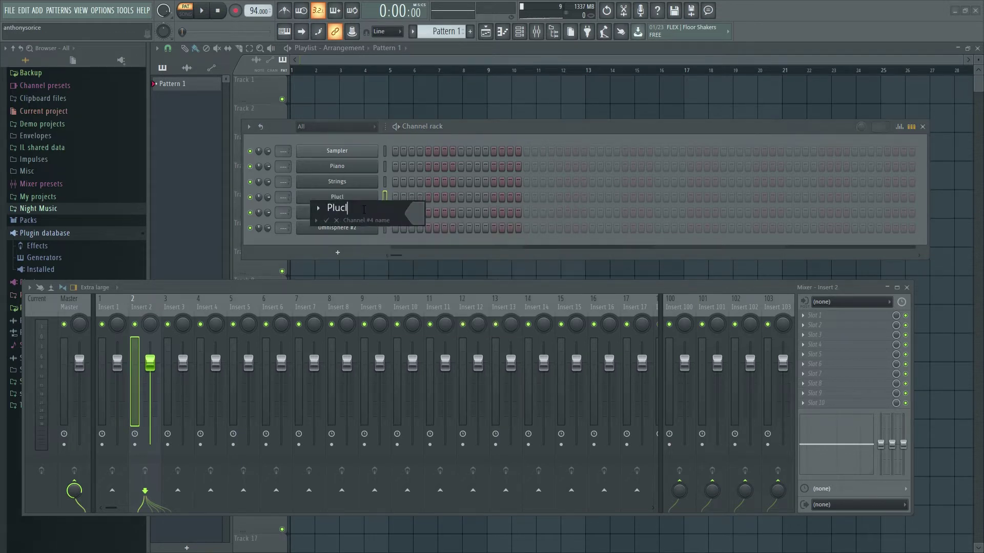
{"action": "type", "text": "k"}
{"action": "key", "text": "Return"}
Step: Rename the first Omnisphere channel to Keys
{"action": "left_click", "coordinate": [348, 220]}
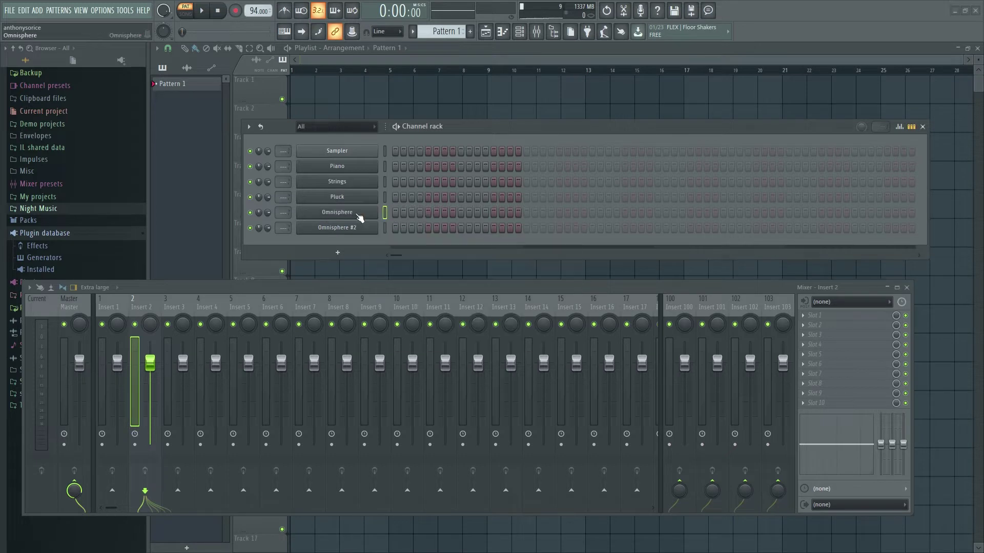
{"action": "key", "text": "F2"}
{"action": "type", "text": "Keys"}
{"action": "key", "text": "Return"}
Step: Rename the Omnisphere #2 channel to Moog
{"action": "right_click", "coordinate": [378, 225]}
{"action": "left_click", "coordinate": [420, 255]}
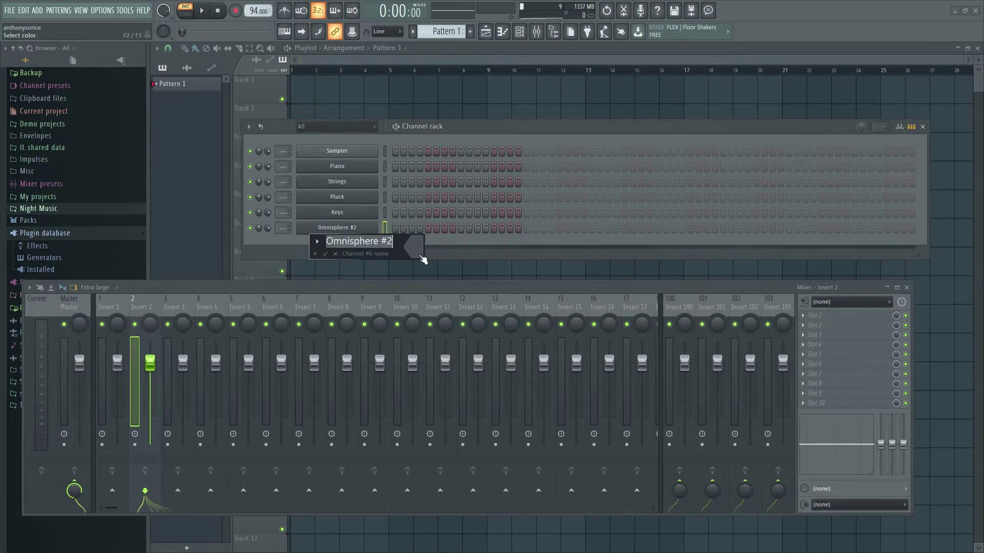
{"action": "type", "text": "M"}
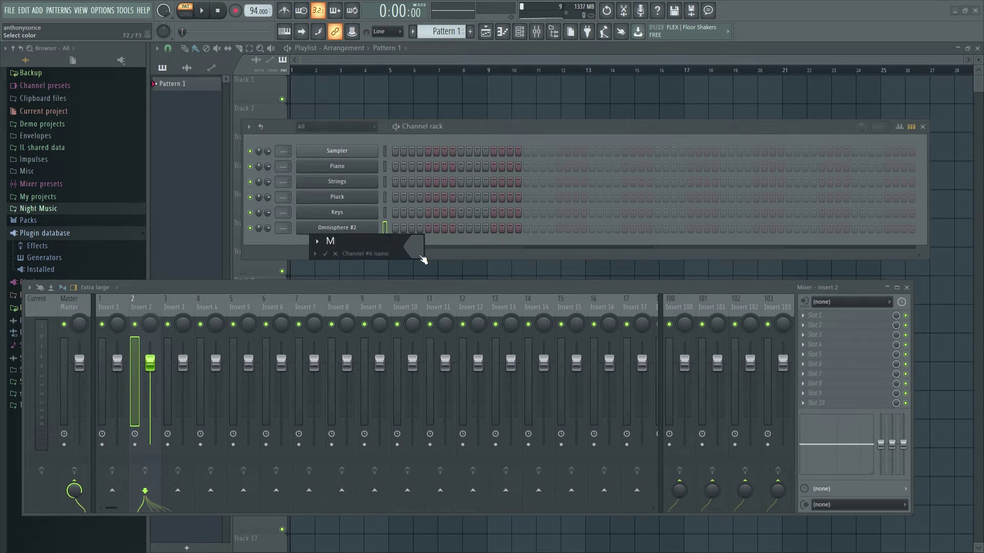
{"action": "type", "text": "oog"}
{"action": "key", "text": "Return"}
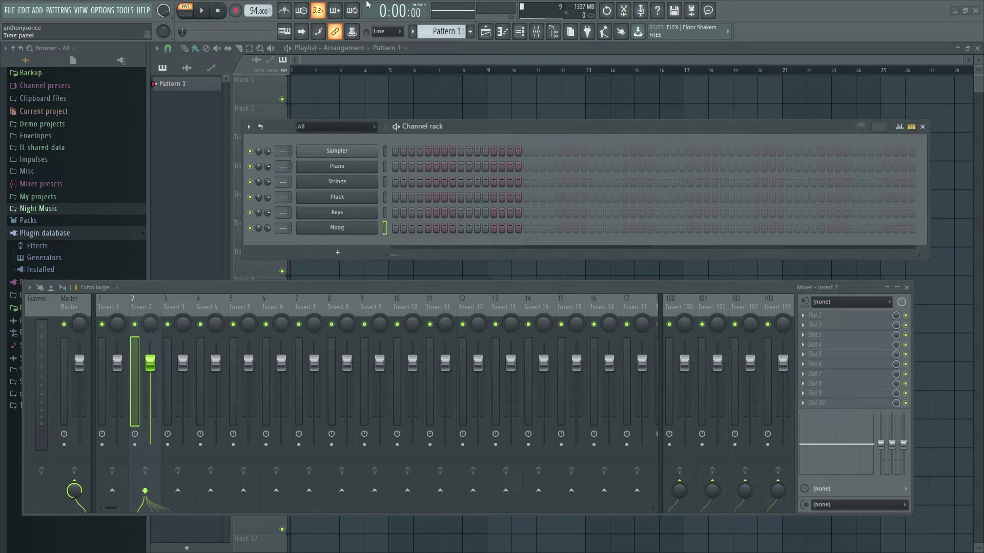
Step: Open the piano roll of the Piano channel and place a C5 note at the start of bar 1
{"action": "right_click", "coordinate": [375, 165]}
{"action": "left_click", "coordinate": [422, 167]}
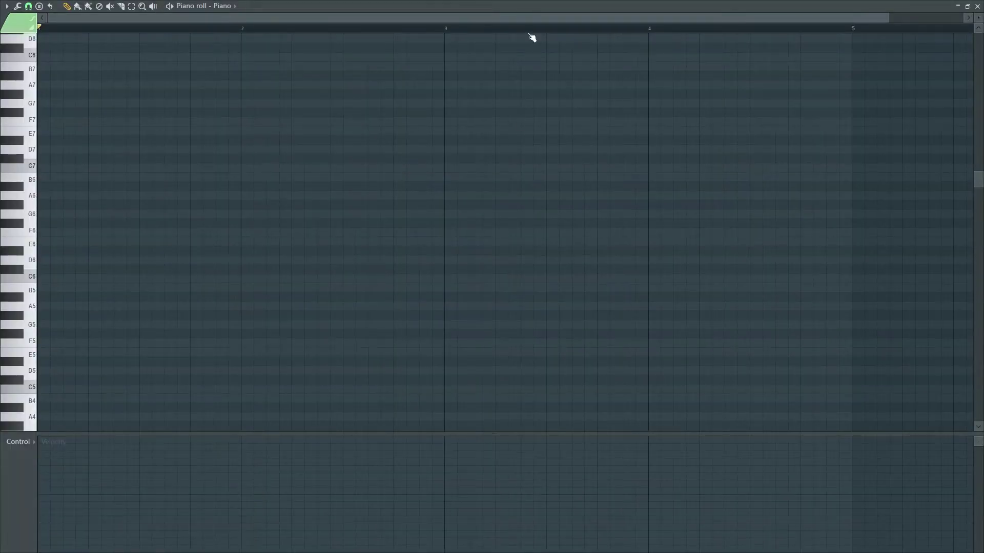
{"action": "left_click_drag", "start_coordinate": [888, 17], "coordinate": [819, 17]}
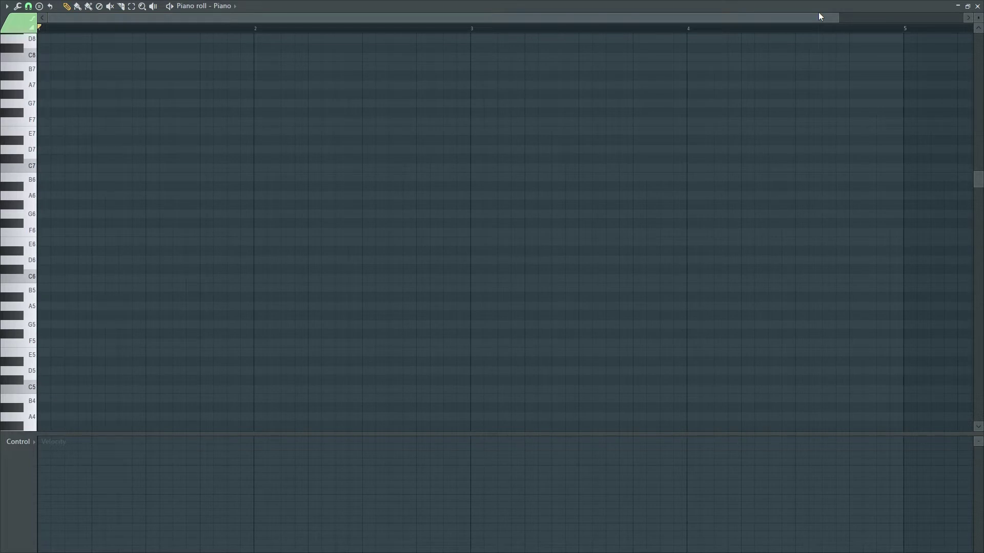
{"action": "scroll", "coordinate": [284, 296], "scroll_direction": "down", "scroll_amount": 3}
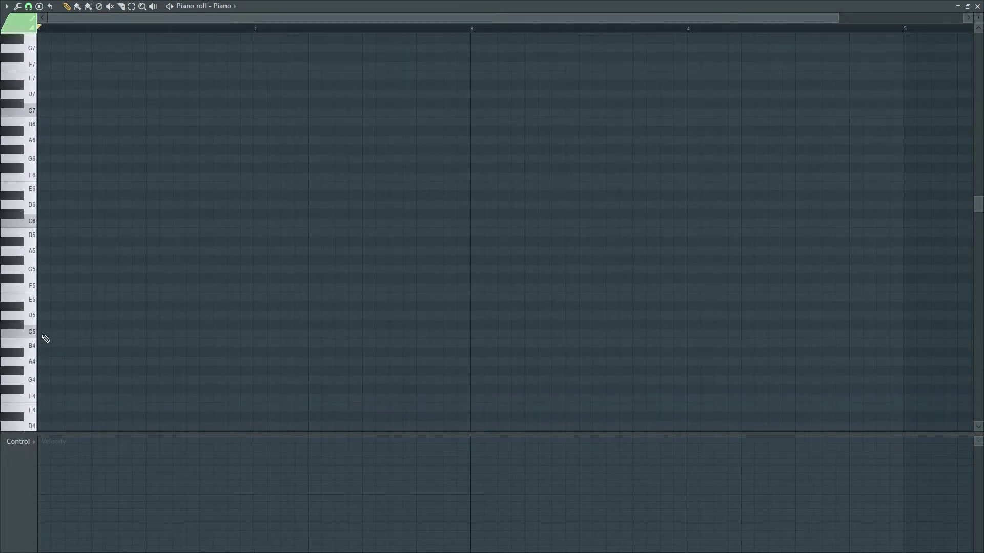
{"action": "left_click", "coordinate": [44, 336]}
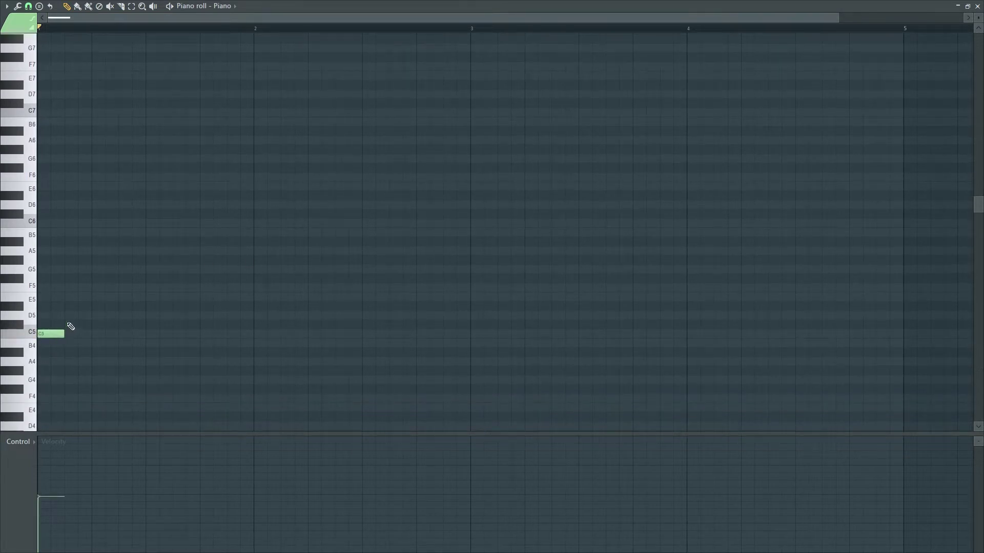
{"action": "left_click", "coordinate": [967, 6]}
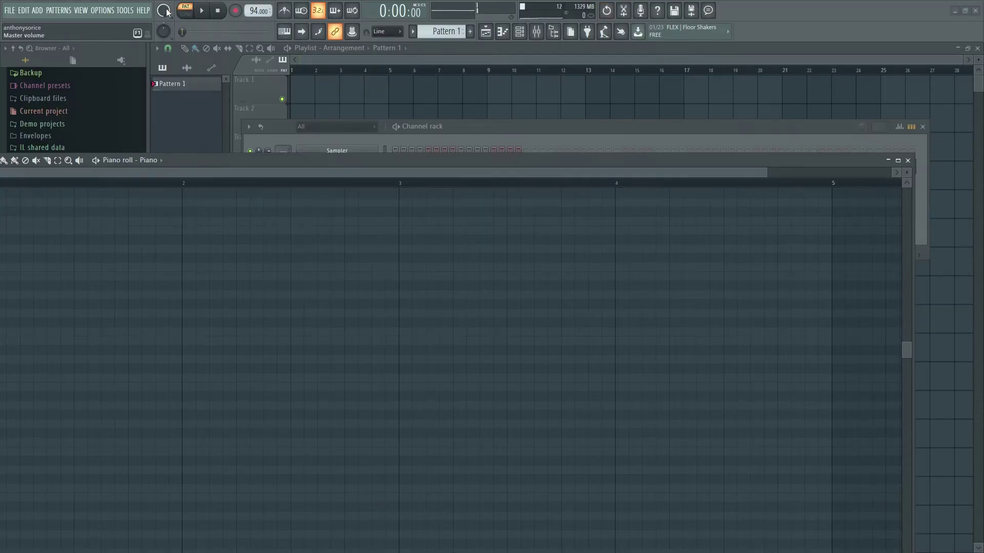
{"action": "left_click", "coordinate": [898, 160]}
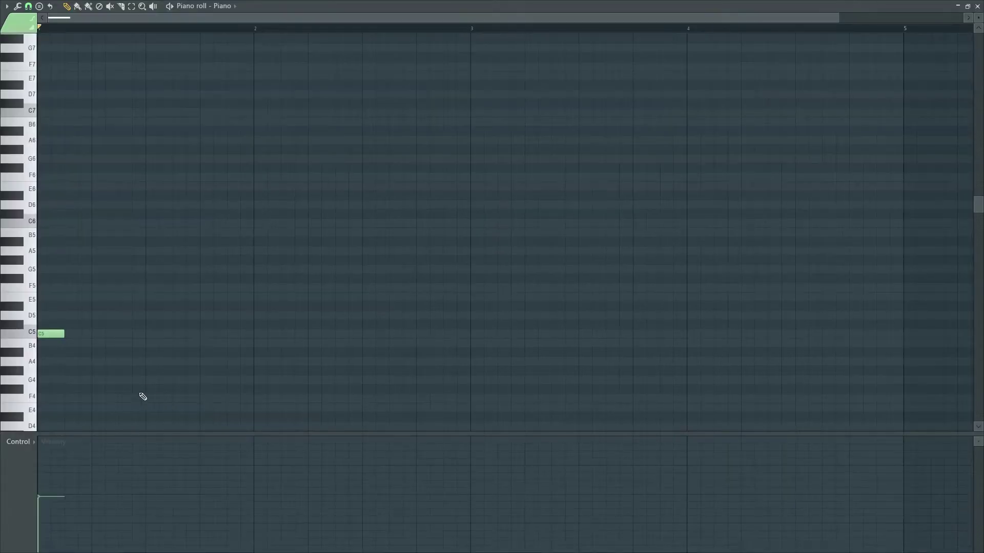
Step: Add overlapping F5 and D#5 notes after the opening C5 and play the pattern to check the timing
{"action": "left_click", "coordinate": [65, 288]}
{"action": "left_click_drag", "start_coordinate": [77, 287], "coordinate": [85, 308]}
{"action": "key", "text": "space"}
{"action": "key", "text": "space"}
{"action": "key", "text": "space"}
{"action": "key", "text": "space"}
{"action": "left_click", "coordinate": [89, 295]}
{"action": "key", "text": "space"}
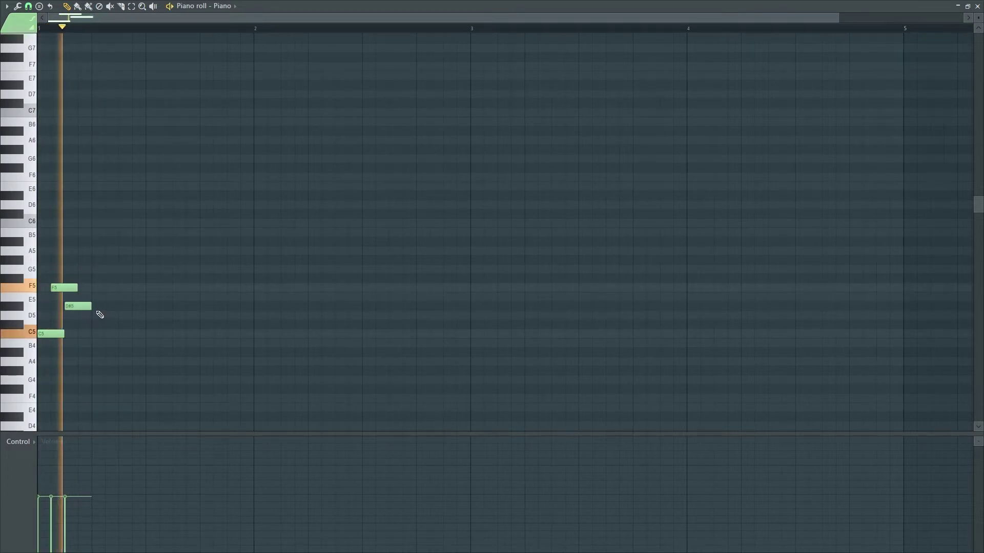
Step: Continue the piano melody end to end with D5, D#5 and C5 notes while the pattern plays
{"action": "left_click", "coordinate": [95, 316]}
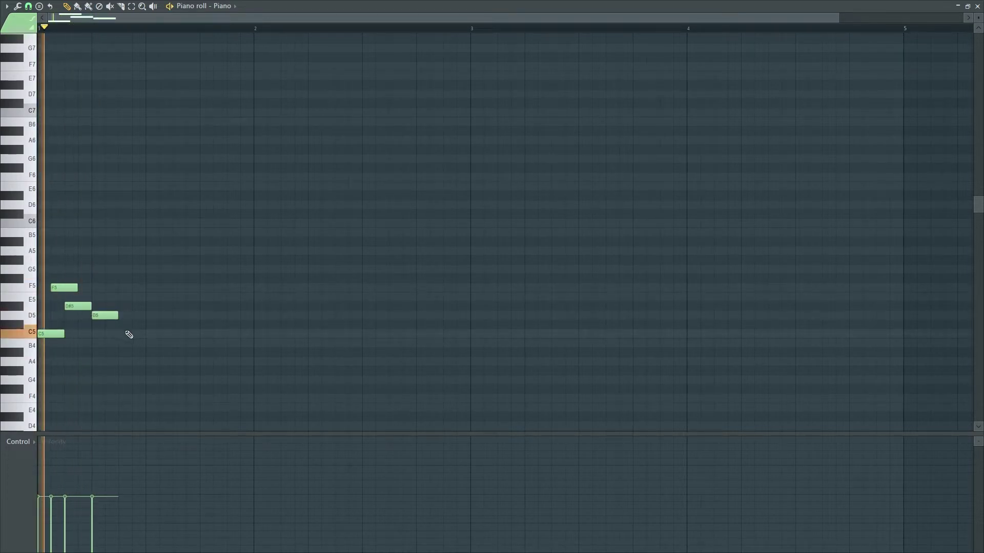
{"action": "left_click", "coordinate": [123, 307]}
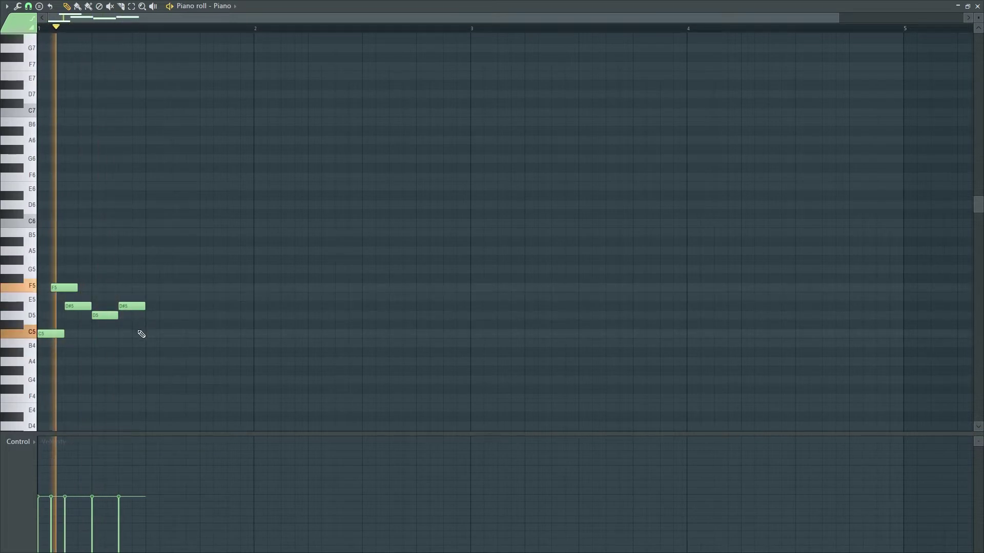
{"action": "left_click", "coordinate": [149, 334]}
{"action": "key", "text": "space"}
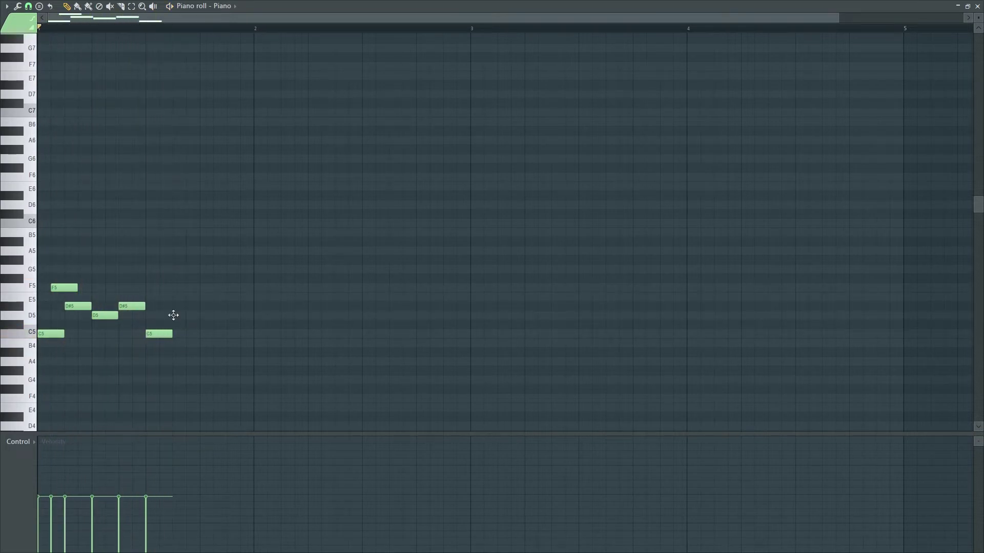
Step: Complete bar 1 of the piano melody with D#5, D5 and D#5 notes and play it back
{"action": "left_click", "coordinate": [177, 316]}
{"action": "left_click_drag", "start_coordinate": [177, 316], "coordinate": [213, 317]}
{"action": "left_click", "coordinate": [225, 315]}
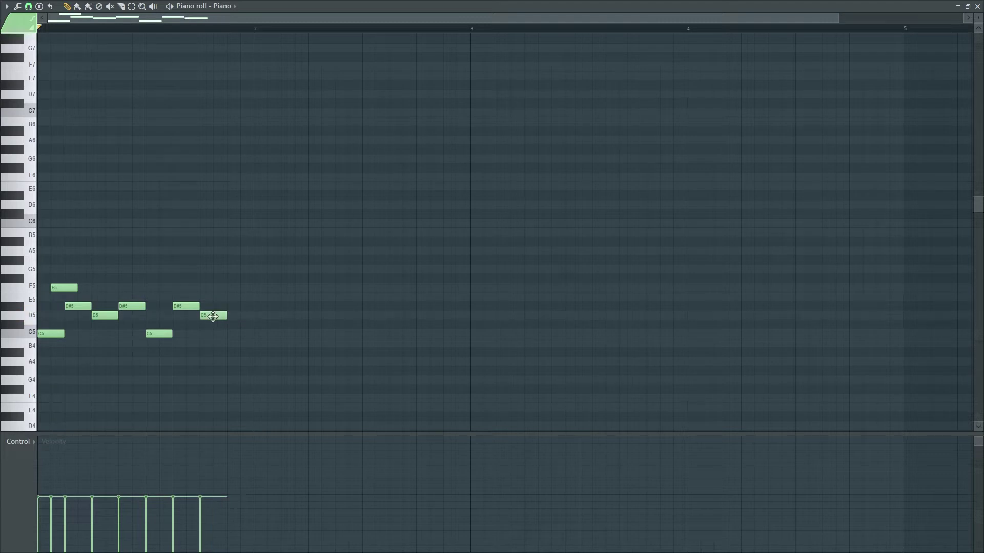
{"action": "left_click", "coordinate": [237, 307]}
{"action": "key", "text": "space"}
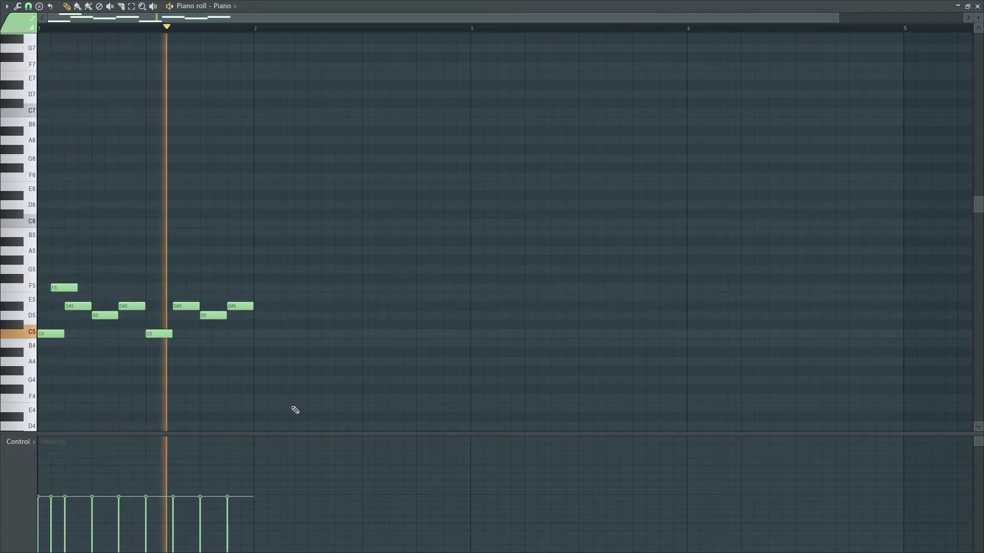
{"action": "key", "text": "space"}
Step: Slightly lower the velocities of the F5 note and the last three D#5 notes in bar 1
{"action": "left_click_drag", "start_coordinate": [53, 500], "coordinate": [53, 508]}
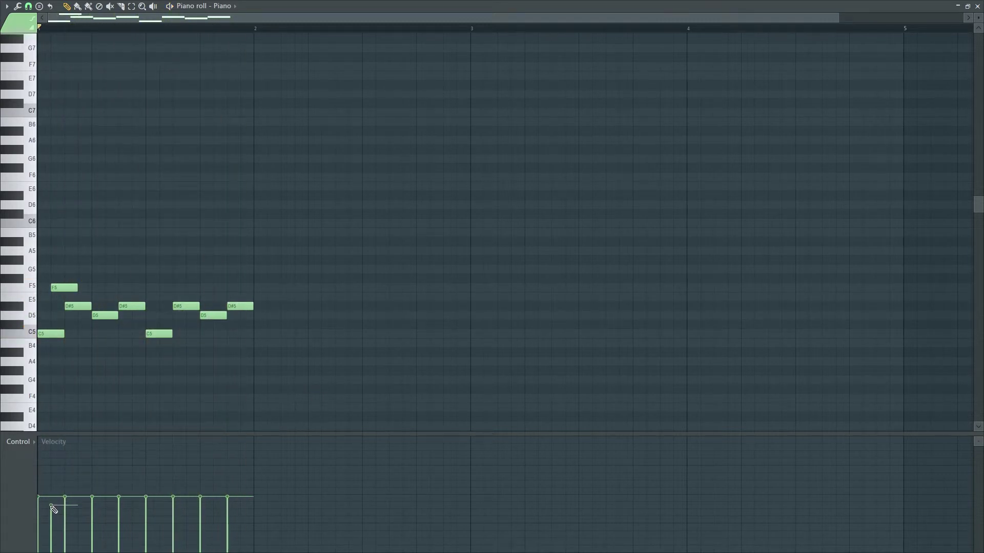
{"action": "left_click", "coordinate": [119, 506]}
{"action": "left_click", "coordinate": [173, 507]}
{"action": "left_click", "coordinate": [227, 503]}
Step: Duplicate the whole one-bar melody three times so it fills four bars
{"action": "key", "text": "ctrl+a"}
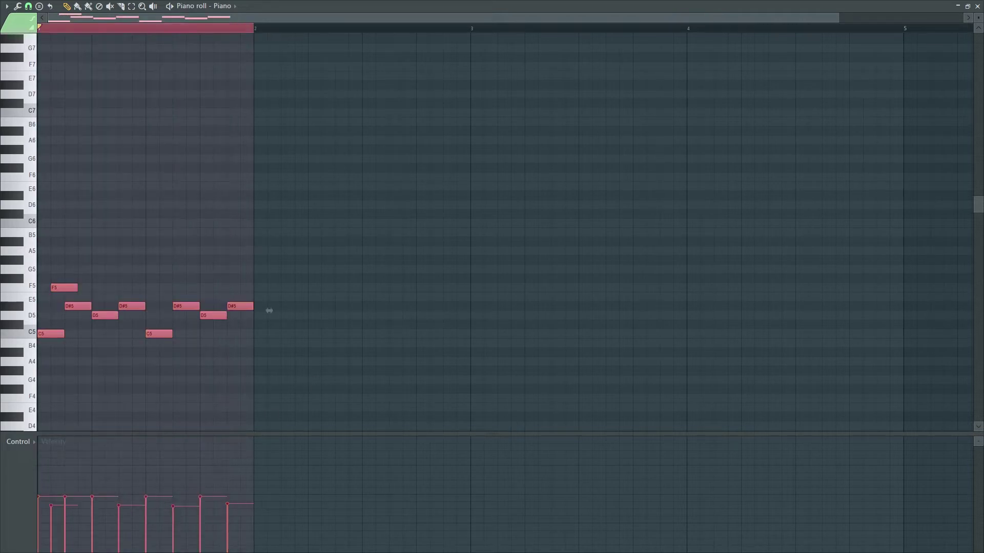
{"action": "key", "text": "ctrl+b"}
{"action": "key", "text": "ctrl+b"}
{"action": "key", "text": "ctrl+b"}
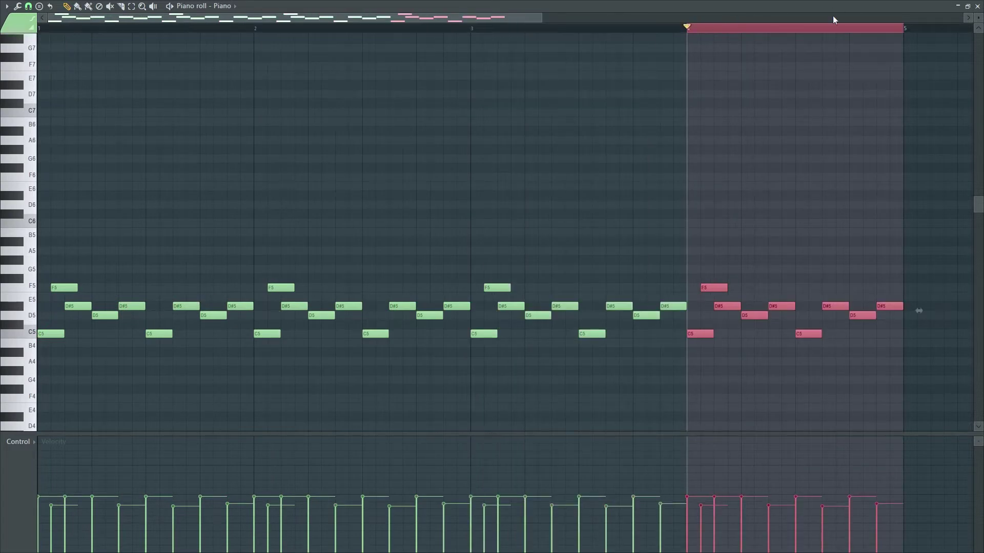
Step: Copy all four bars of the Piano melody into the piano roll of the Strings channel
{"action": "key", "text": "ctrl+a"}
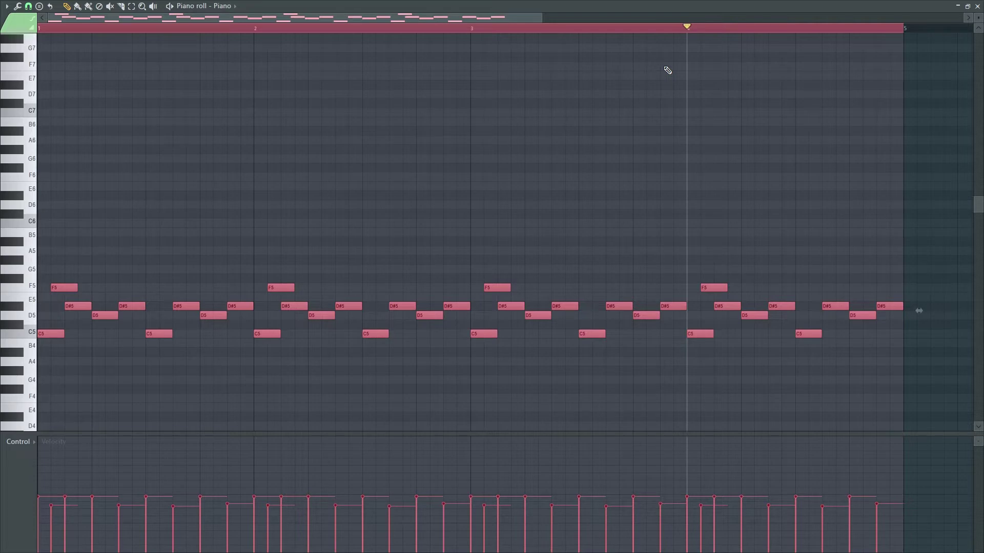
{"action": "left_click", "coordinate": [977, 6]}
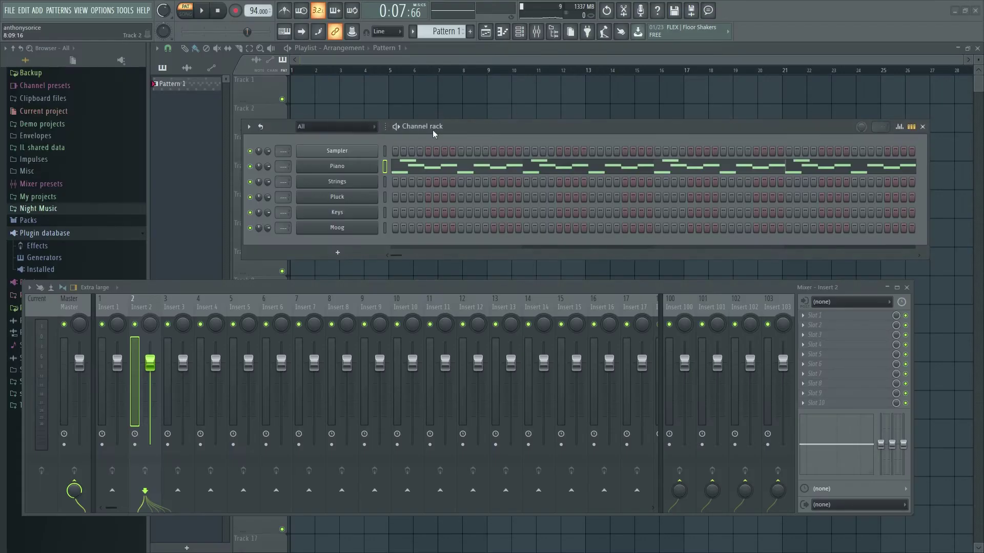
{"action": "right_click", "coordinate": [358, 182]}
{"action": "left_click", "coordinate": [445, 181]}
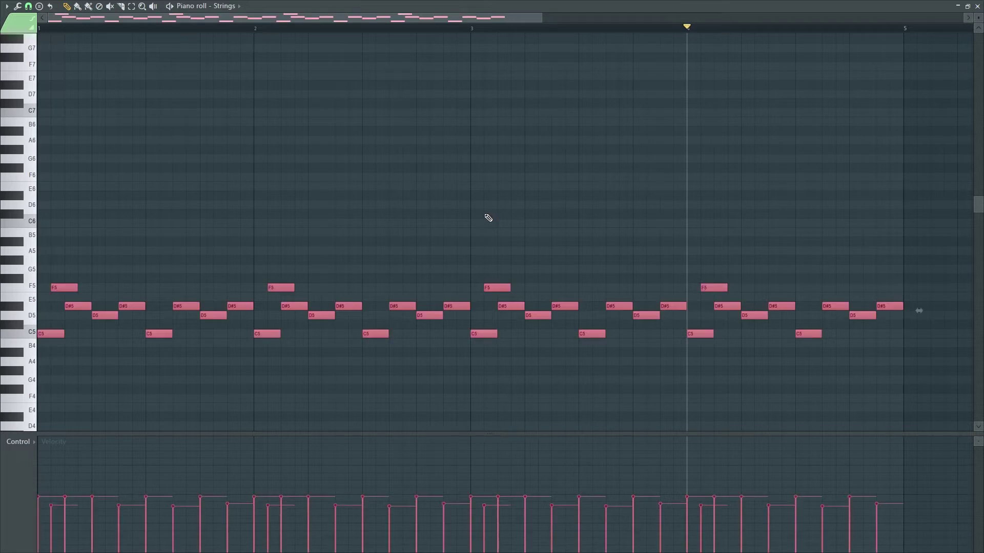
{"action": "left_click", "coordinate": [977, 5]}
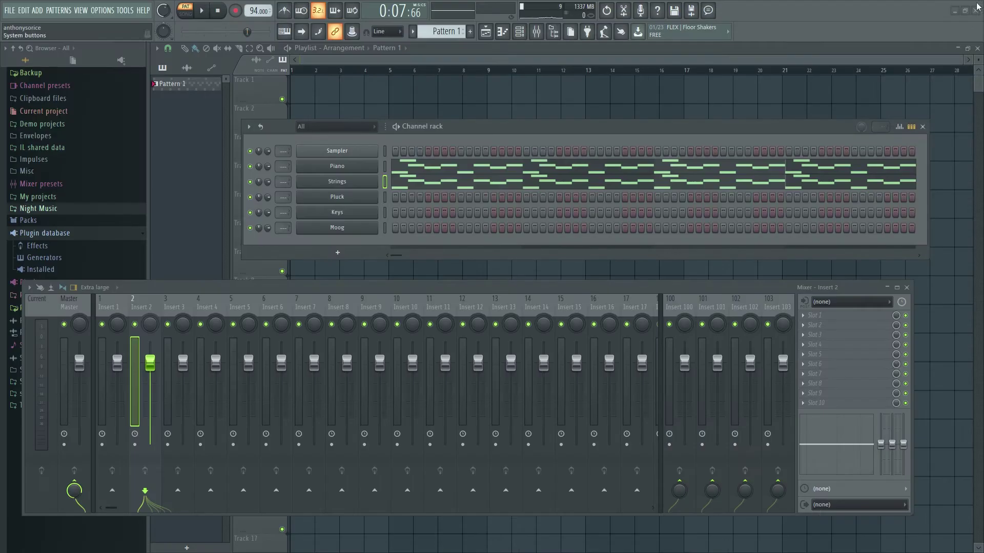
Step: Route the Piano channel to mixer track 1 and Strings to mixer track 2, and play the pattern to check the levels
{"action": "left_click_drag", "start_coordinate": [280, 169], "coordinate": [282, 174]}
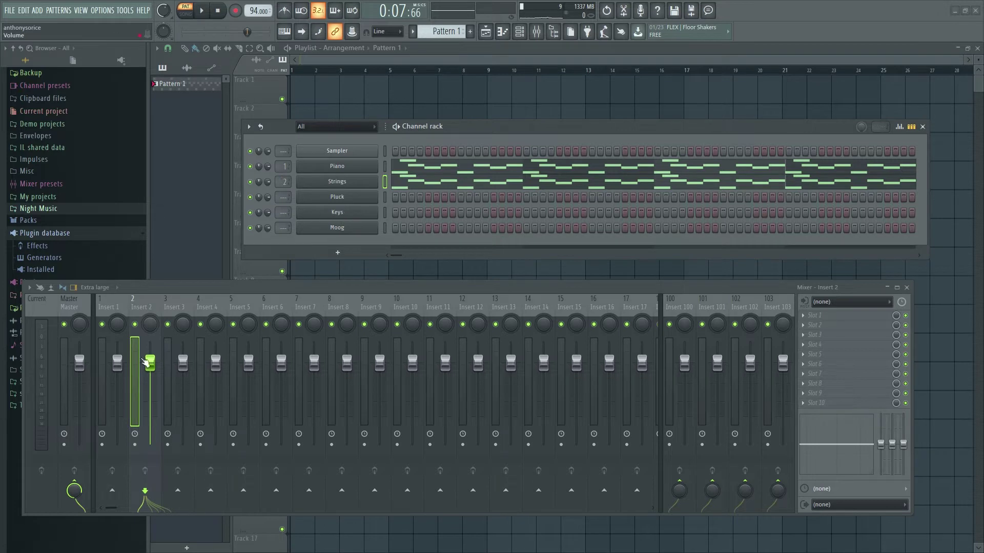
{"action": "key", "text": "space"}
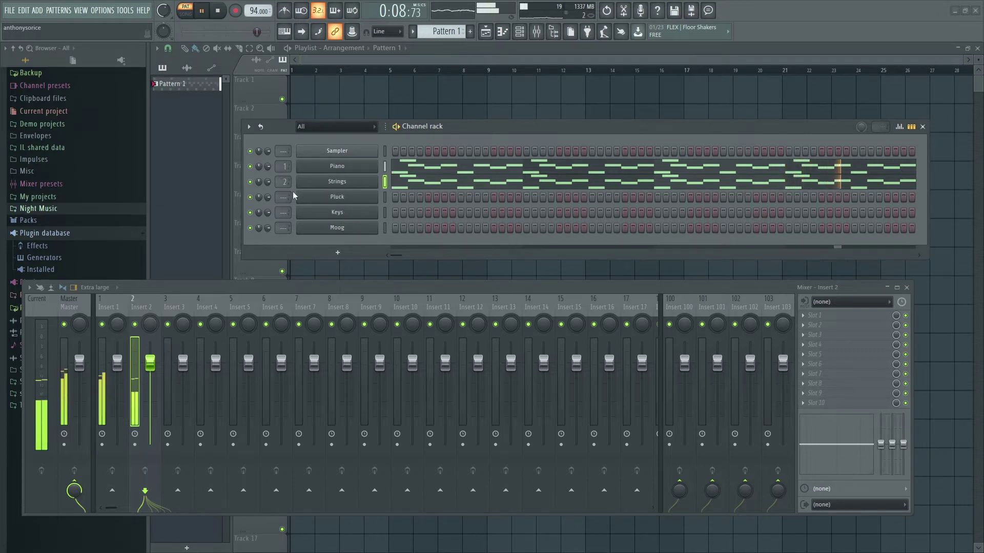
{"action": "key", "text": "space"}
Step: Listen to the layered melody and review the Nexus presets loaded on the Strings and Piano channels
{"action": "left_click", "coordinate": [337, 181]}
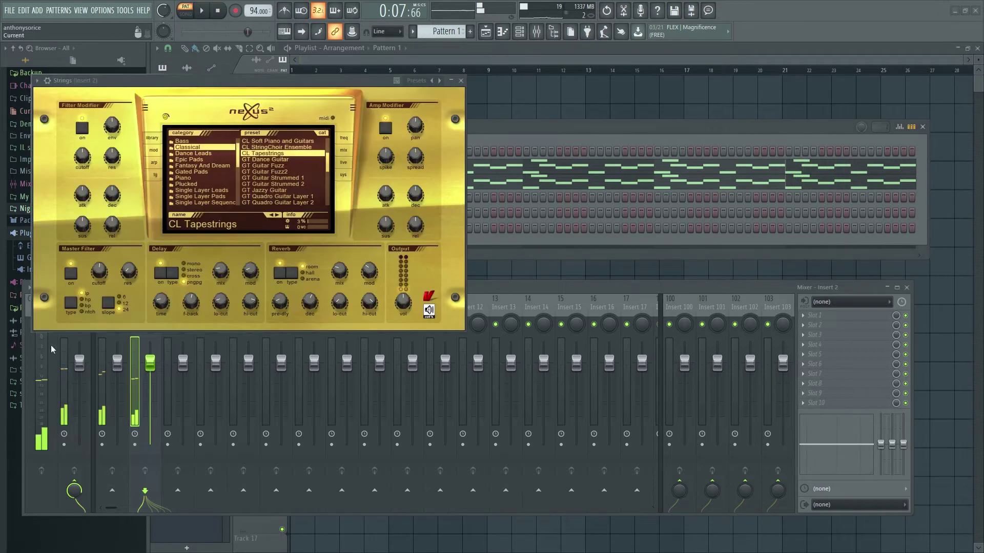
{"action": "left_click", "coordinate": [460, 81]}
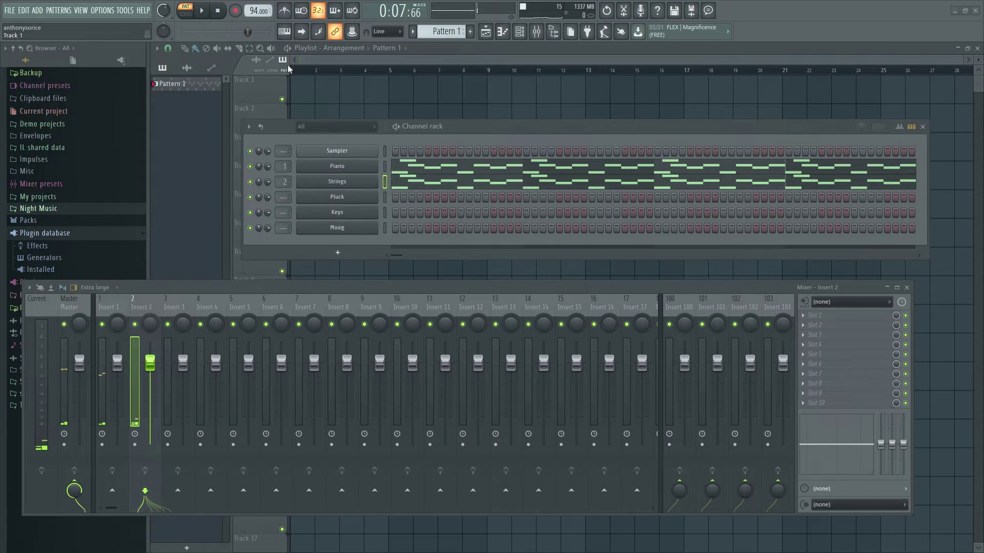
{"action": "left_click", "coordinate": [212, 10]}
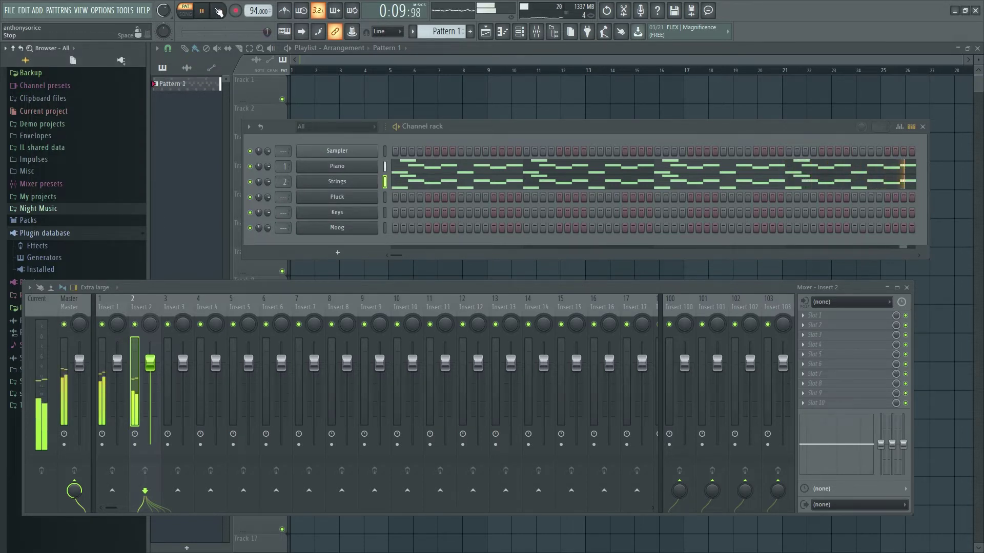
{"action": "left_click", "coordinate": [218, 11]}
{"action": "left_click", "coordinate": [339, 166]}
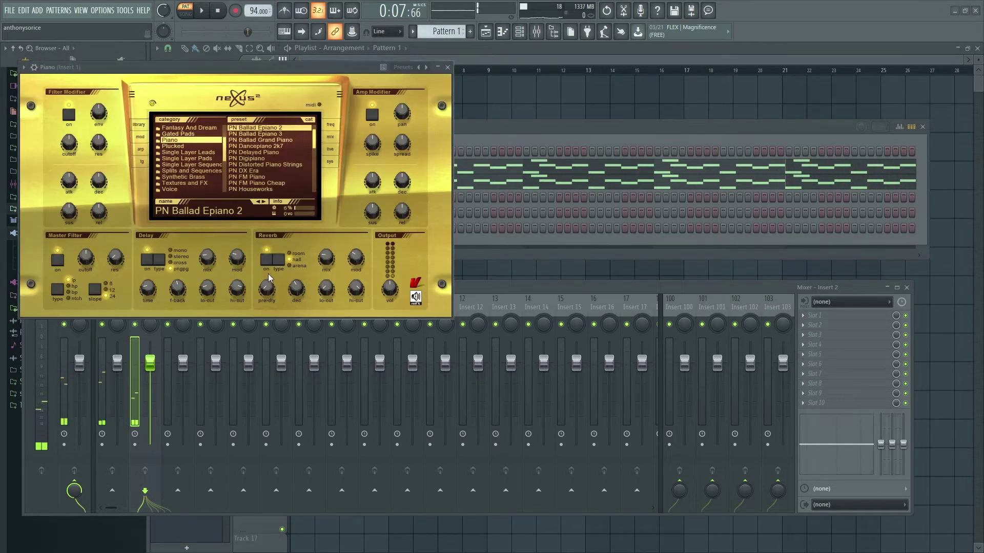
{"action": "left_click", "coordinate": [447, 68]}
{"action": "left_click", "coordinate": [337, 182]}
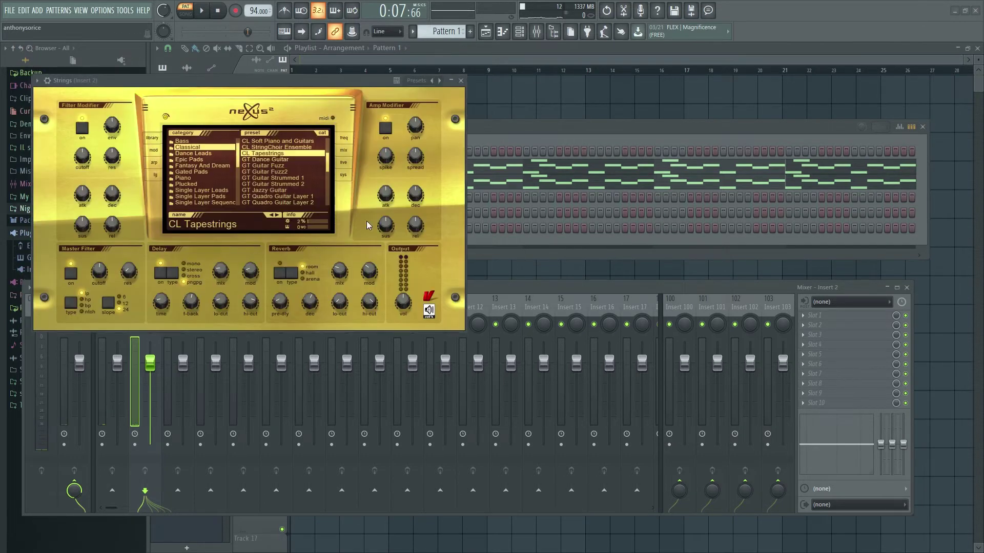
{"action": "left_click", "coordinate": [461, 80]}
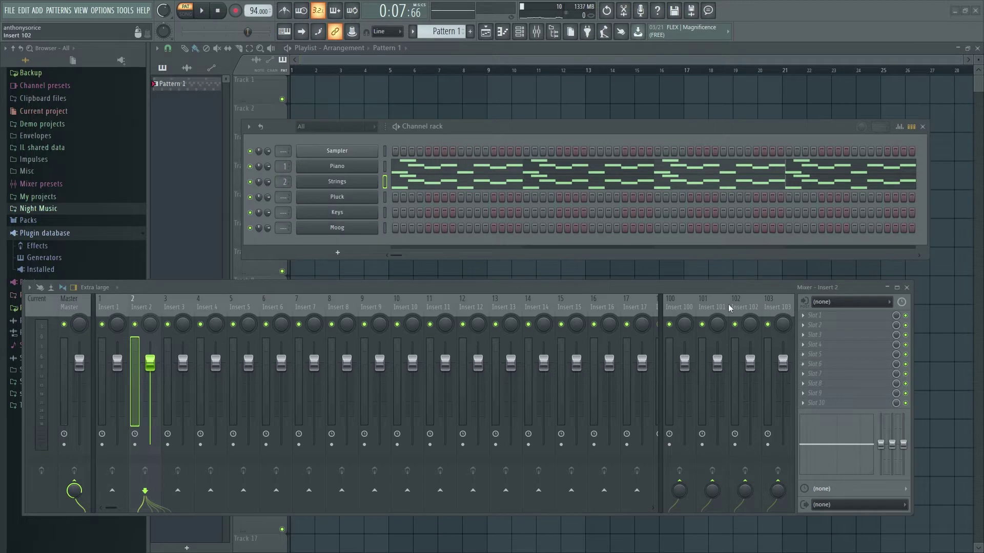
Step: Rename mixer track Insert 100 to Reverb and color it pink
{"action": "left_click", "coordinate": [678, 303]}
{"action": "double_click", "coordinate": [676, 308]}
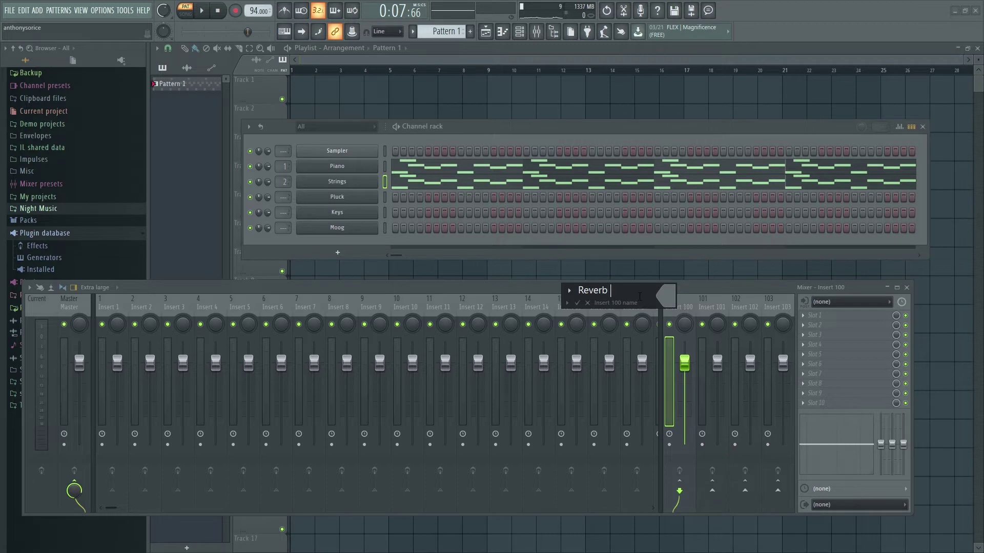
{"action": "left_click", "coordinate": [673, 301]}
{"action": "left_click", "coordinate": [792, 300]}
{"action": "left_click", "coordinate": [584, 305]}
Step: Load Fruity Reeverb 2 in the Reverb track's first effect slot, lower its dry level to the minimum and raise the wet level to 125%
{"action": "left_click", "coordinate": [816, 330]}
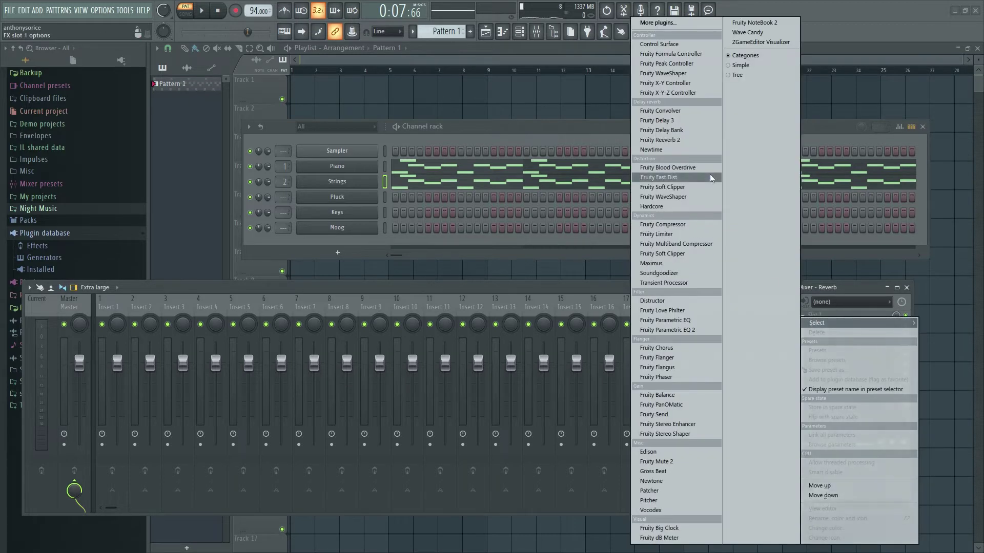
{"action": "left_click", "coordinate": [692, 140]}
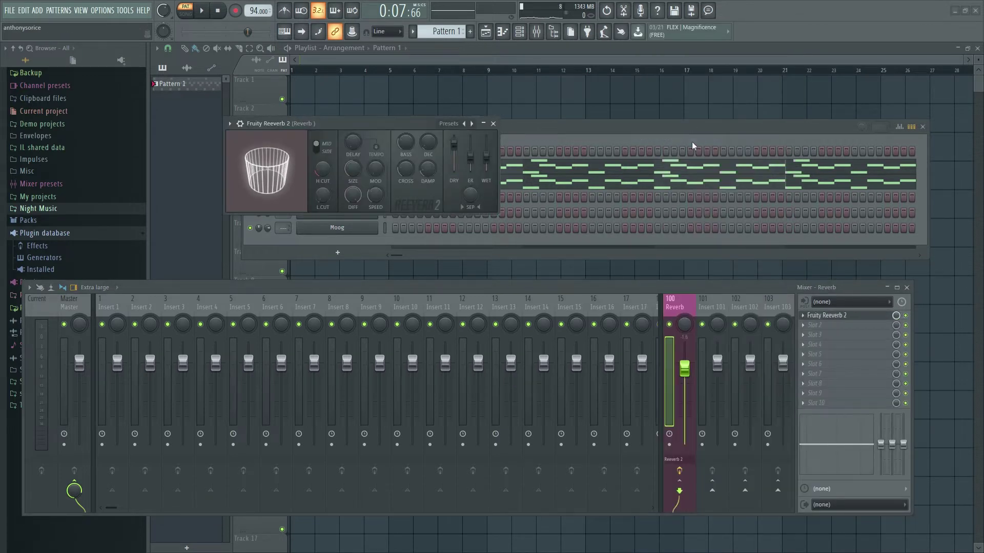
{"action": "left_click_drag", "start_coordinate": [453, 155], "coordinate": [459, 176]}
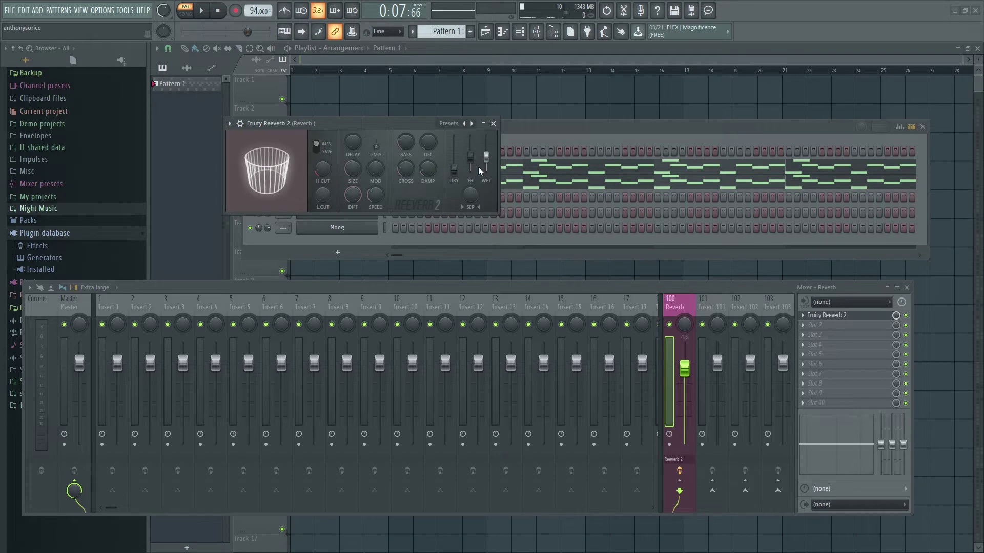
{"action": "left_click_drag", "start_coordinate": [491, 168], "coordinate": [491, 147]}
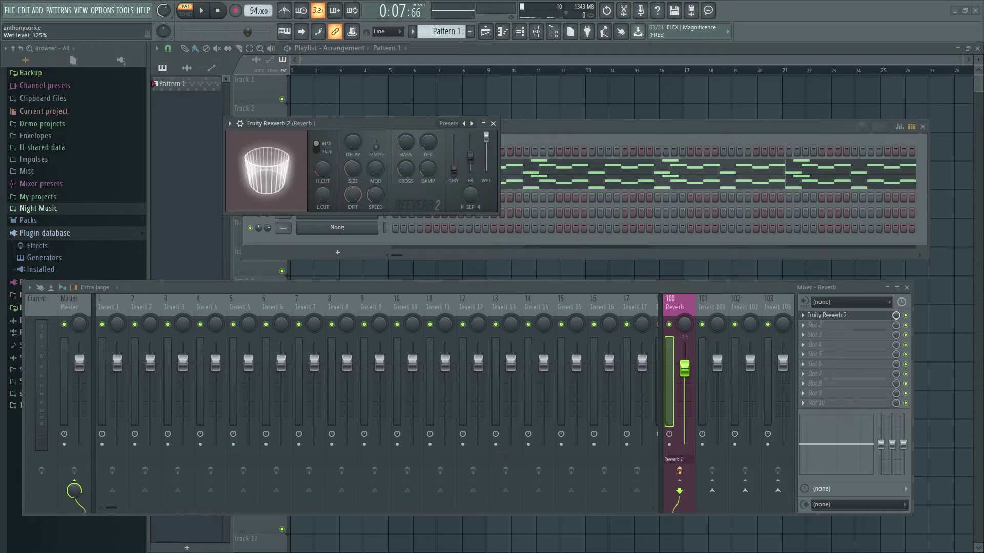
Step: Send mixer tracks 1 and 2 to the Reverb track and set the send level of each
{"action": "left_click", "coordinate": [493, 124]}
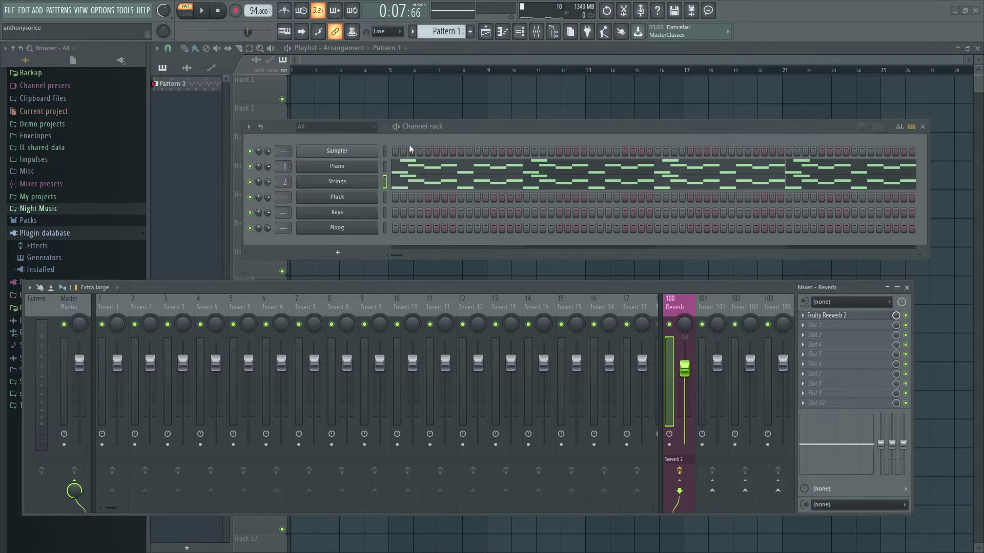
{"action": "left_click", "coordinate": [99, 305]}
{"action": "left_click", "coordinate": [139, 309]}
{"action": "left_click", "coordinate": [115, 306]}
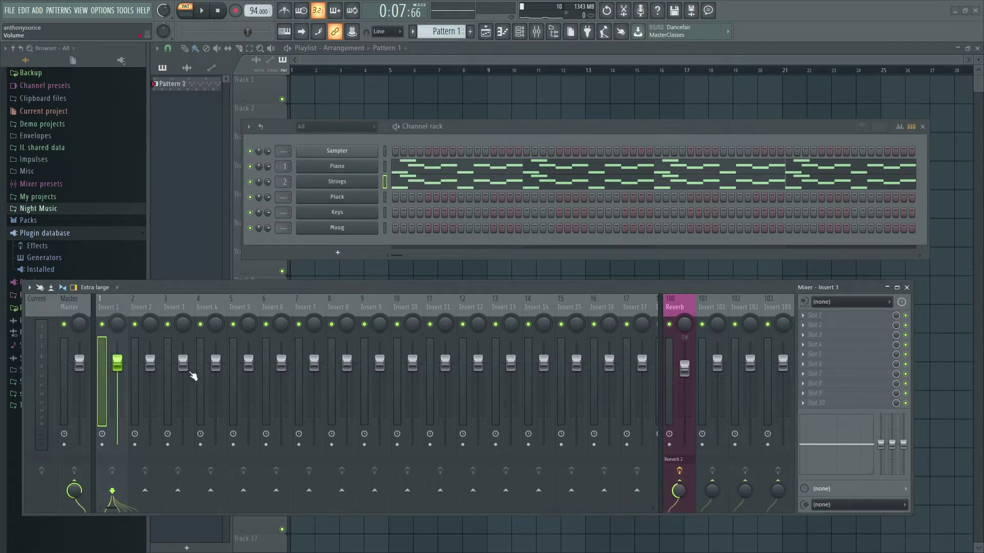
{"action": "left_click", "coordinate": [144, 299]}
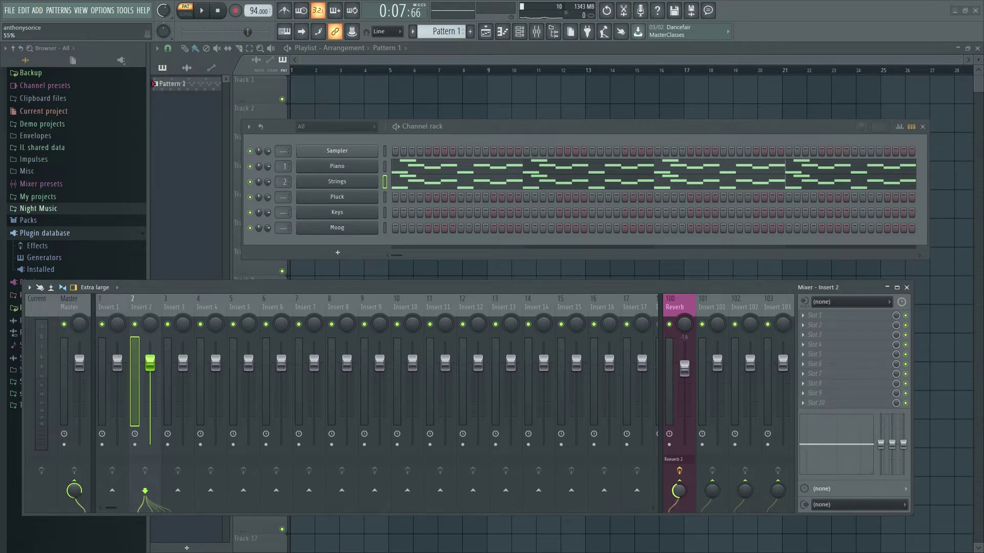
Step: Play the pattern through the Reverb track and adjust the room size in Fruity Reeverb 2
{"action": "left_click", "coordinate": [688, 306]}
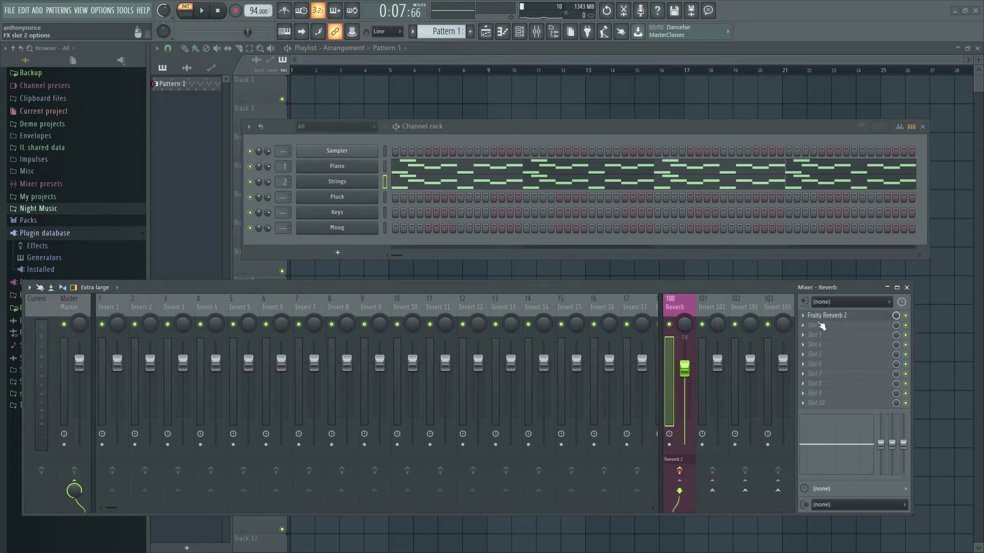
{"action": "right_click", "coordinate": [822, 315]}
{"action": "left_click", "coordinate": [375, 288]}
{"action": "key", "text": "space"}
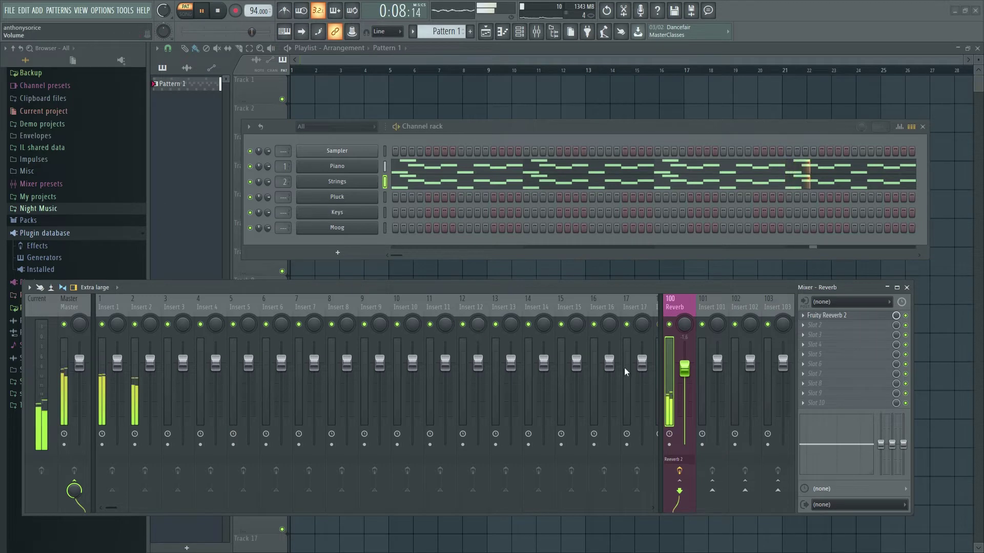
{"action": "left_click", "coordinate": [827, 315]}
{"action": "left_click_drag", "start_coordinate": [358, 173], "coordinate": [358, 217]}
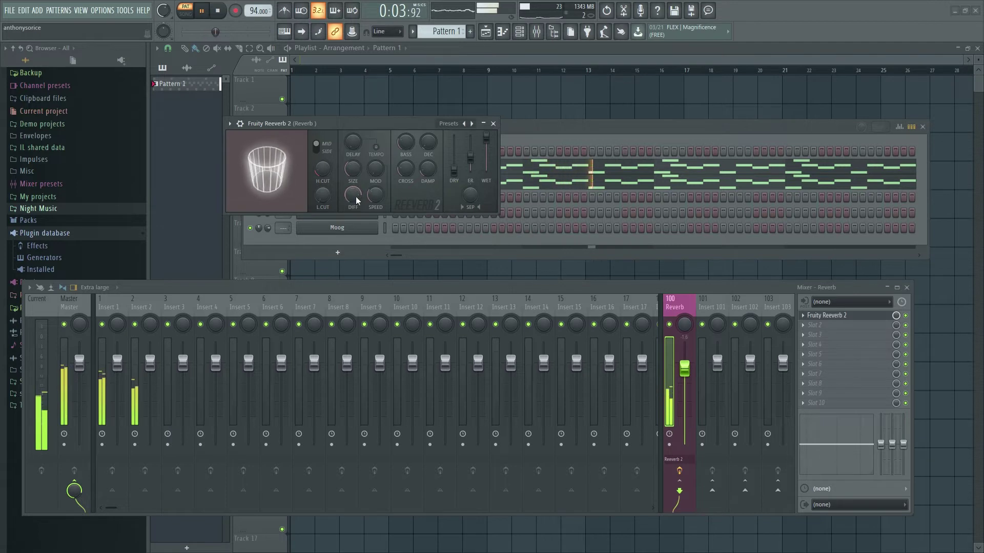
{"action": "left_click", "coordinate": [493, 123]}
{"action": "left_click", "coordinate": [227, 12]}
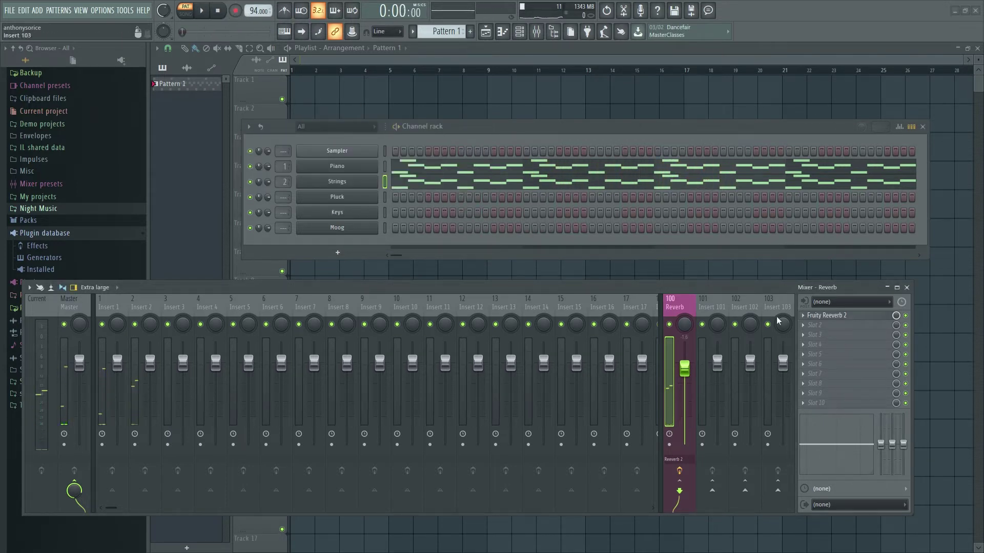
Step: Add Fruity Parametric EQ 2 in the Reverb track's second slot, cut the low frequencies with band 1, and play the pattern to check
{"action": "left_click", "coordinate": [811, 326]}
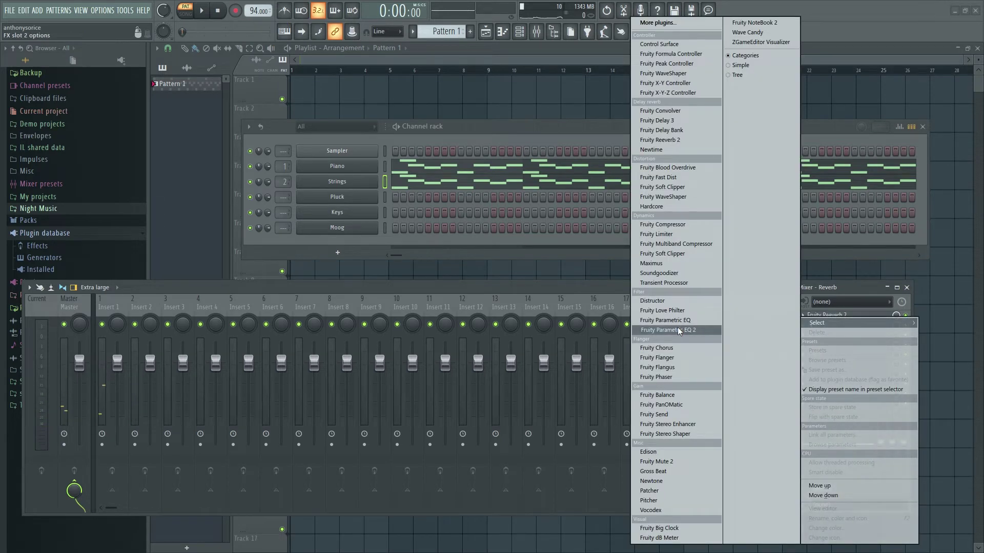
{"action": "left_click", "coordinate": [678, 326]}
{"action": "left_click_drag", "start_coordinate": [153, 227], "coordinate": [177, 270]}
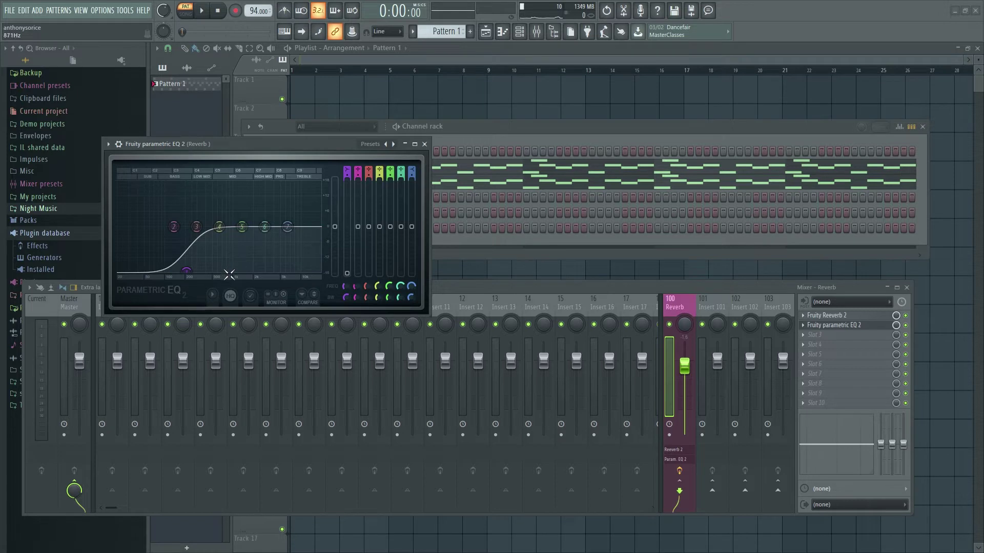
{"action": "key", "text": "space"}
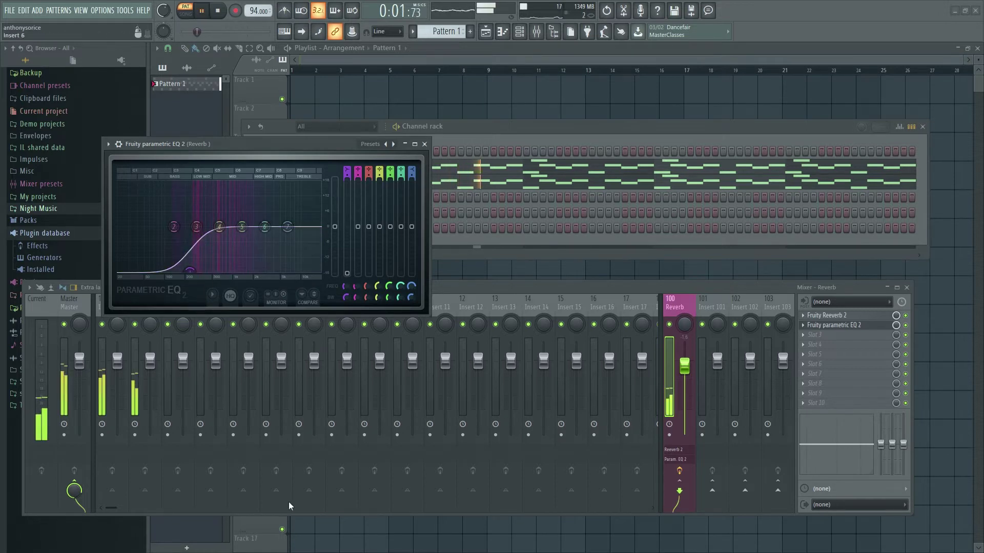
{"action": "left_click", "coordinate": [424, 144]}
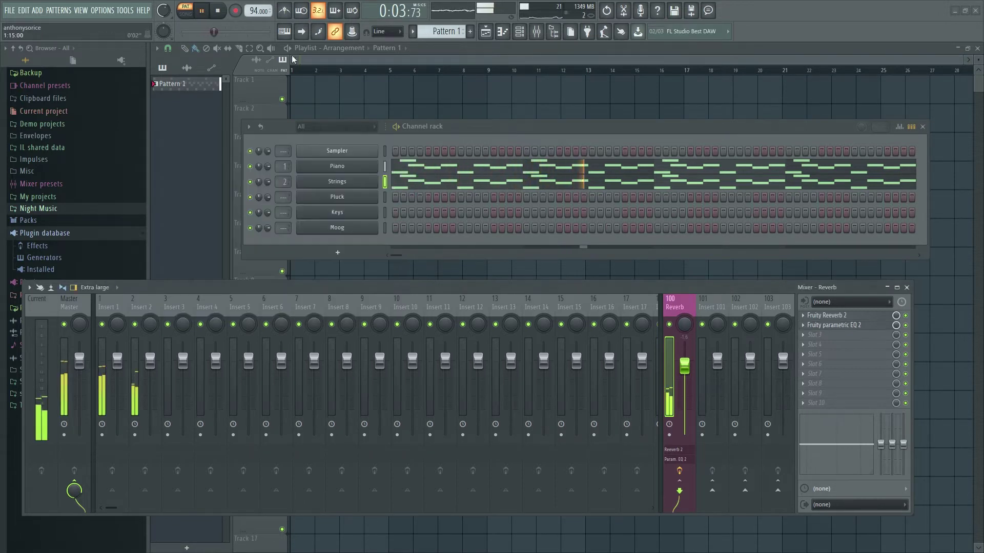
{"action": "key", "text": "space"}
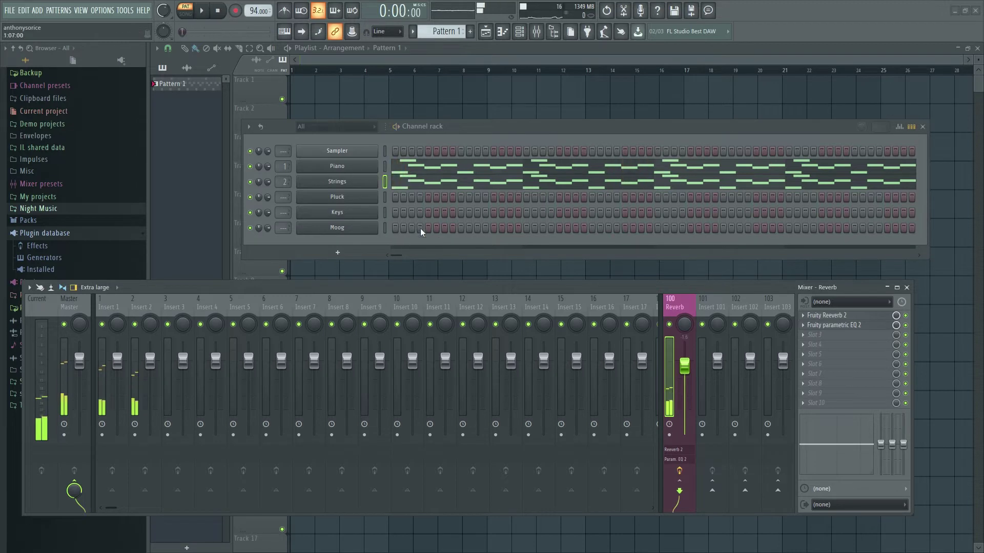
Step: Rename mixer track Insert 101 to Comp and color it green
{"action": "left_click", "coordinate": [705, 306]}
{"action": "double_click", "coordinate": [699, 308]}
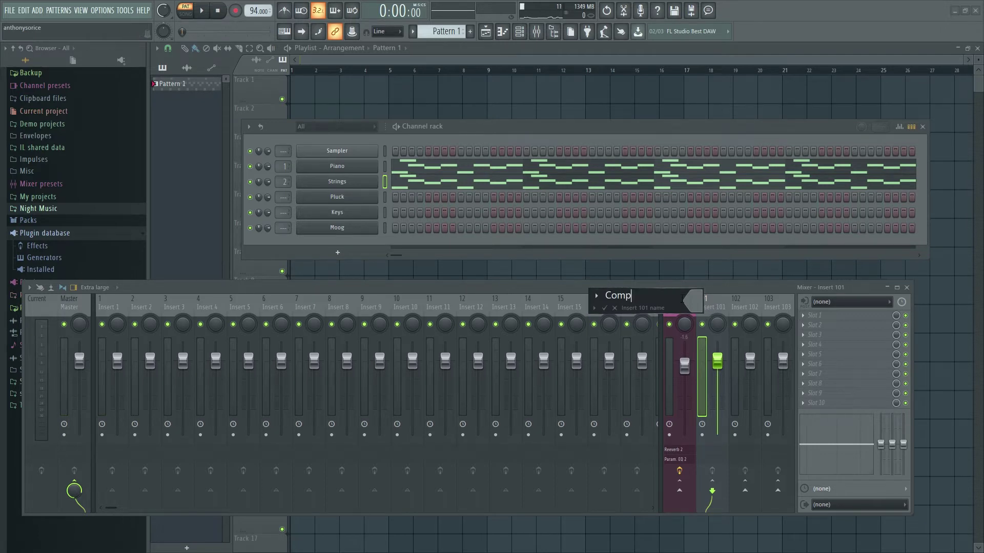
{"action": "left_click", "coordinate": [695, 303]}
{"action": "left_click", "coordinate": [729, 324]}
{"action": "left_click", "coordinate": [604, 308]}
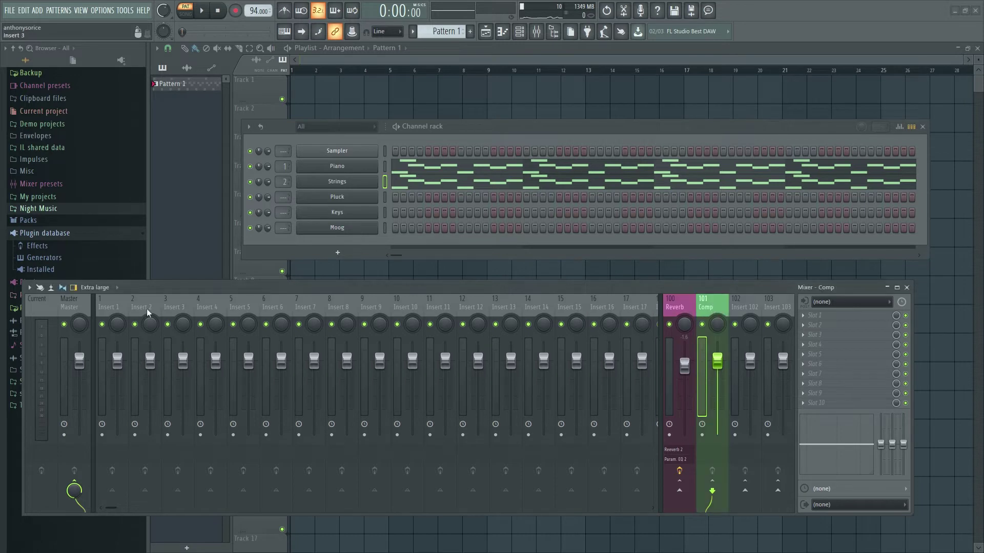
Step: Load Fruity Limiter in the Comp track's first effect slot and set it to COMP mode
{"action": "left_click", "coordinate": [827, 321]}
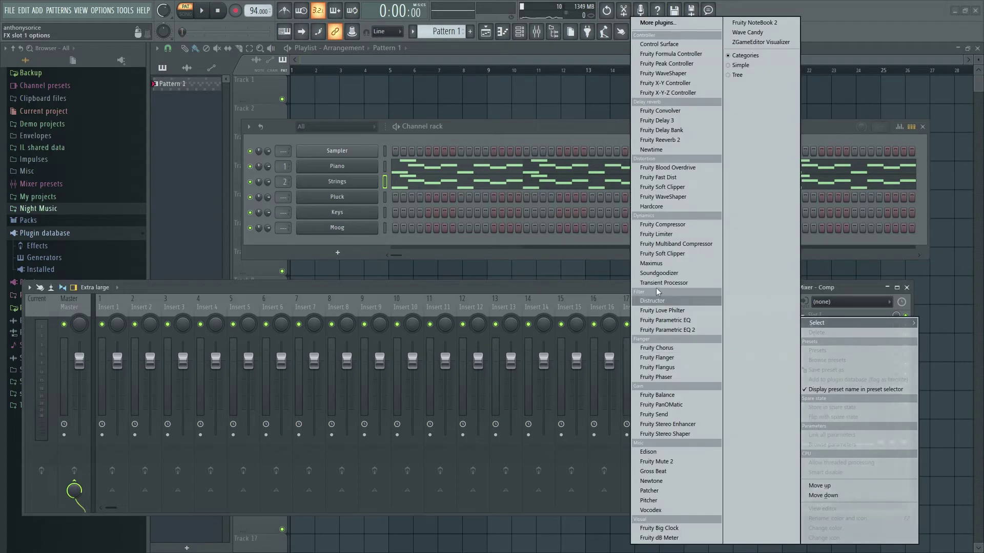
{"action": "left_click", "coordinate": [661, 235]}
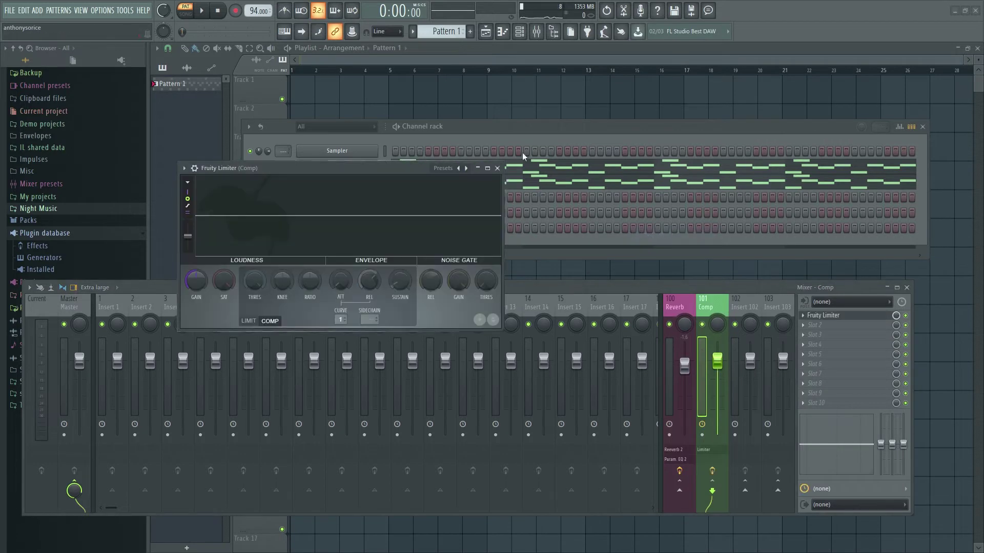
{"action": "left_click", "coordinate": [497, 168]}
Step: Send mixer tracks 2 and 1 to the Comp track and set the send level of each
{"action": "left_click", "coordinate": [142, 311]}
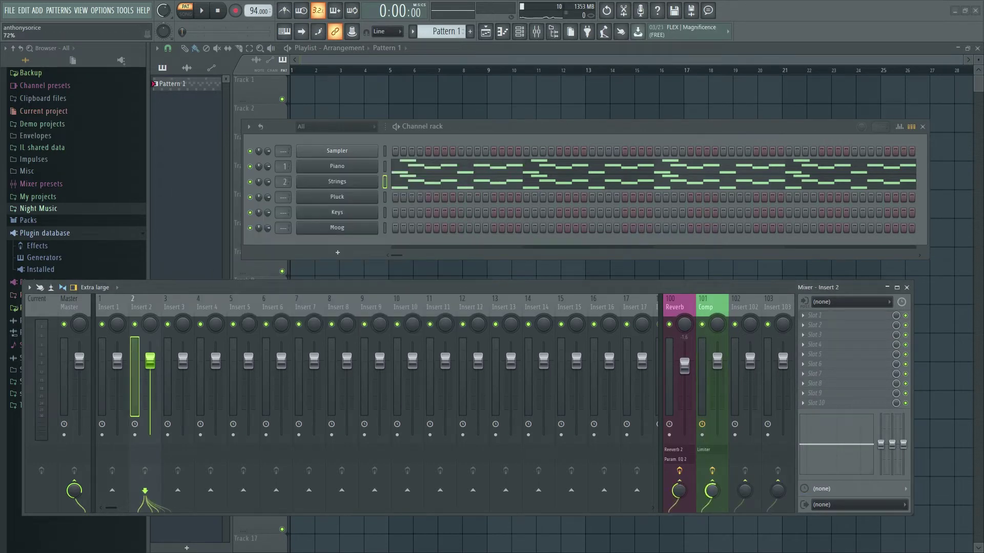
{"action": "left_click", "coordinate": [105, 300]}
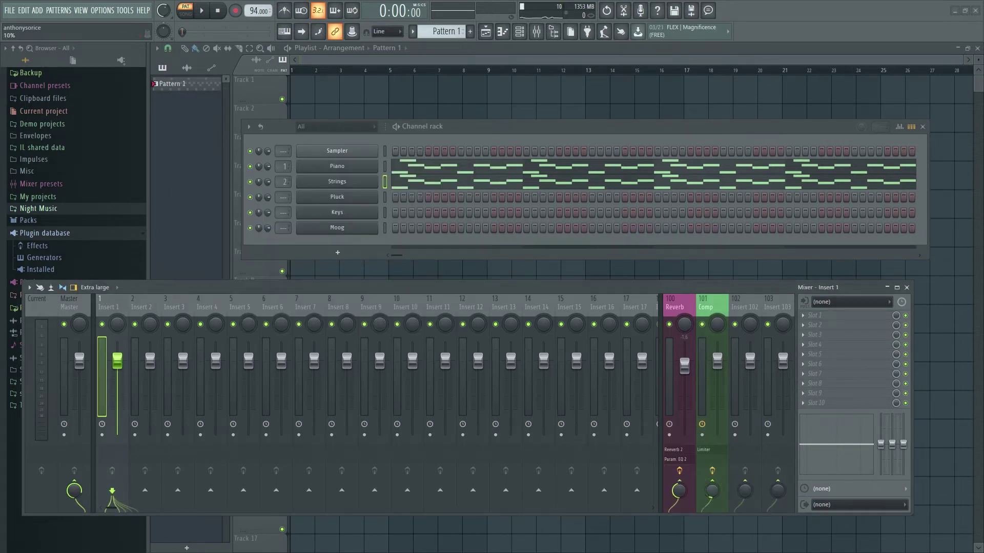
{"action": "left_click", "coordinate": [681, 307]}
{"action": "left_click", "coordinate": [710, 304]}
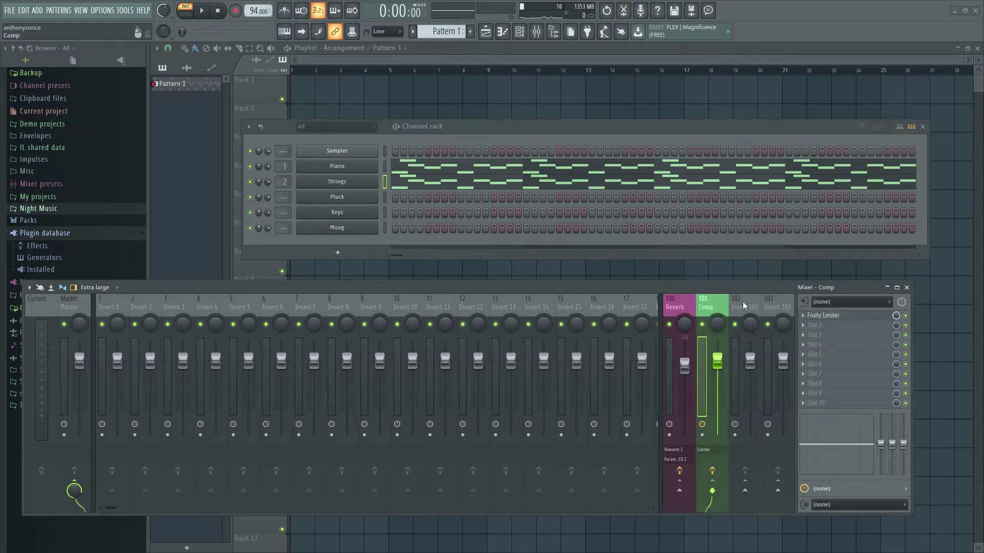
Step: Lower the compressor threshold and raise the ratio in the Comp track's Fruity Limiter while playing the pattern
{"action": "left_click", "coordinate": [823, 315]}
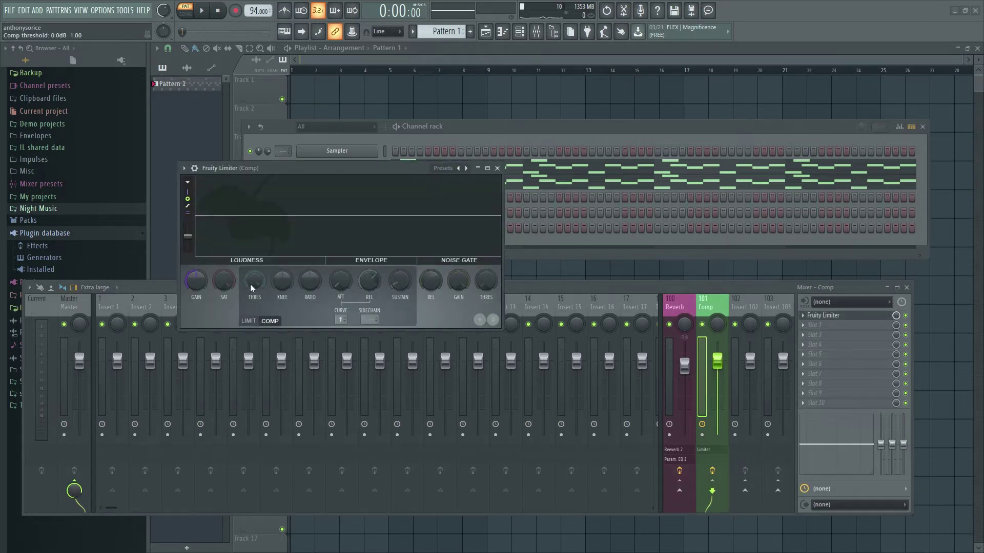
{"action": "key", "text": "space"}
{"action": "left_click_drag", "start_coordinate": [251, 287], "coordinate": [251, 320]}
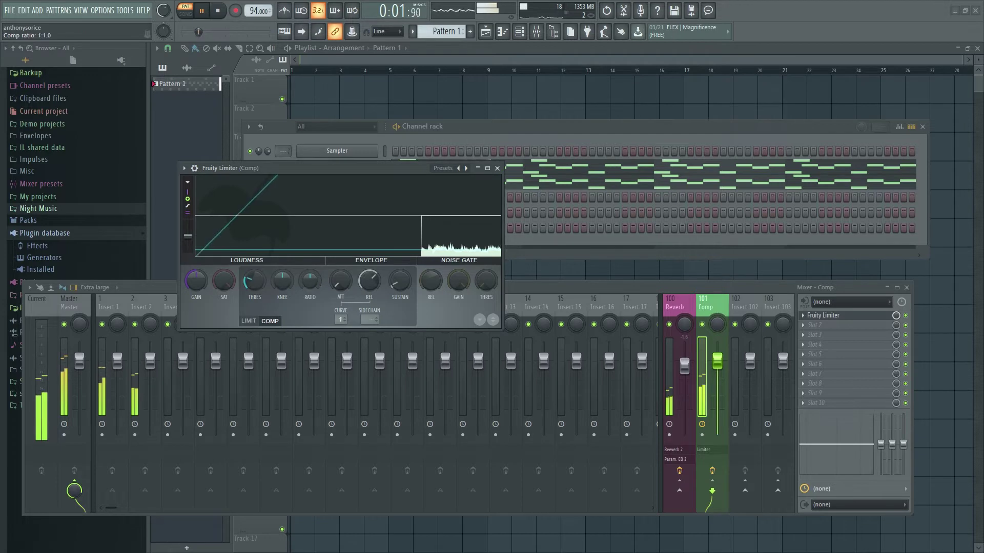
{"action": "left_click_drag", "start_coordinate": [310, 280], "coordinate": [255, 294]}
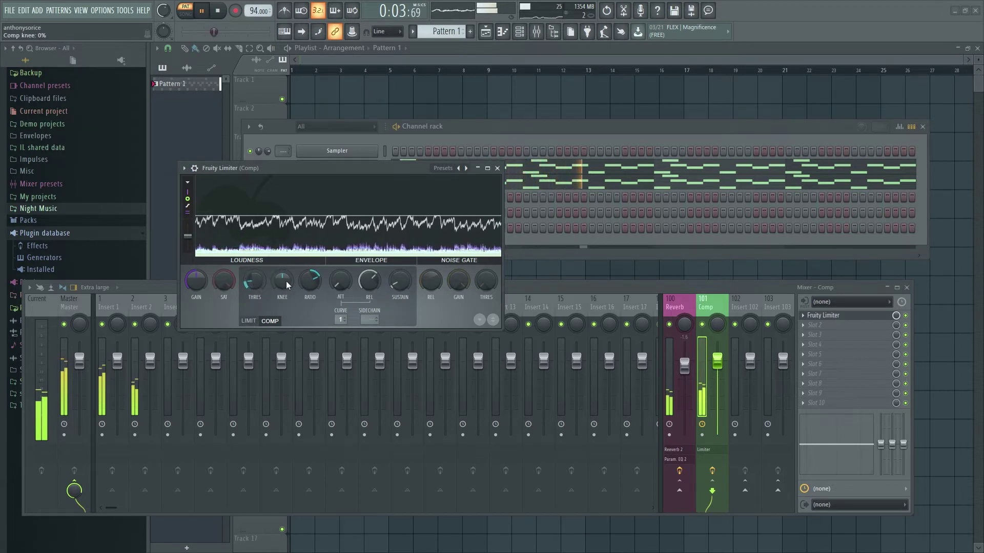
{"action": "left_click_drag", "start_coordinate": [310, 281], "coordinate": [310, 269]}
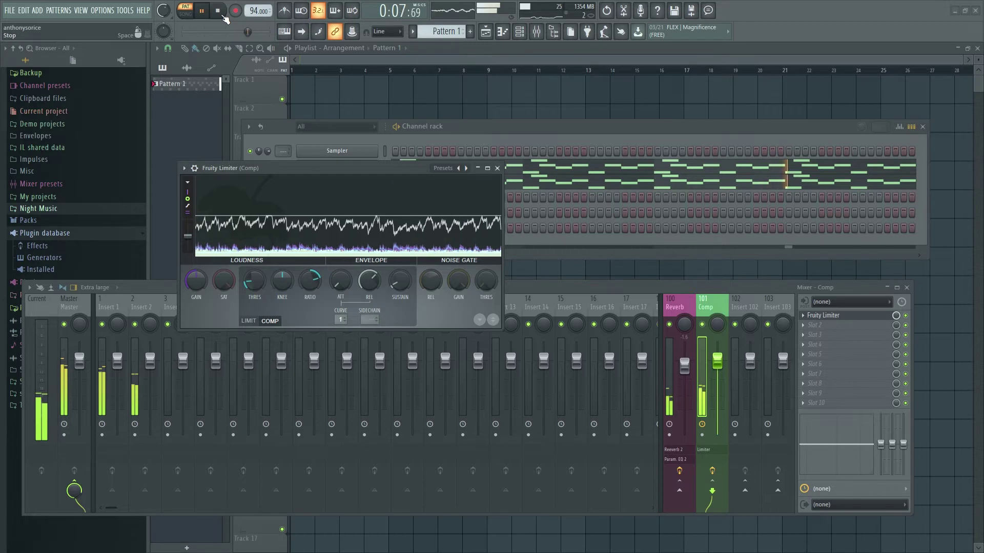
{"action": "key", "text": "space"}
{"action": "left_click", "coordinate": [497, 169]}
{"action": "key", "text": "space"}
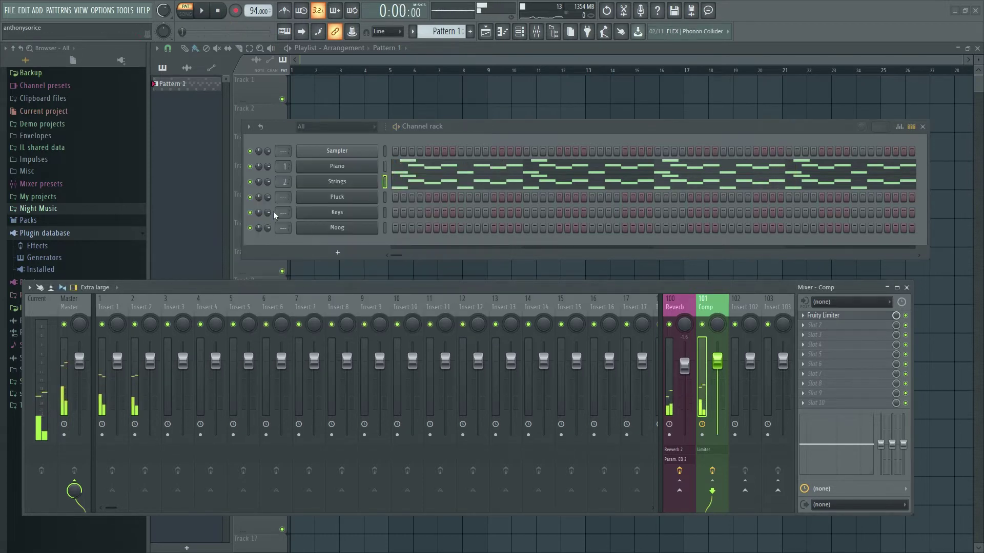
{"action": "key", "text": "space"}
{"action": "key", "text": "space"}
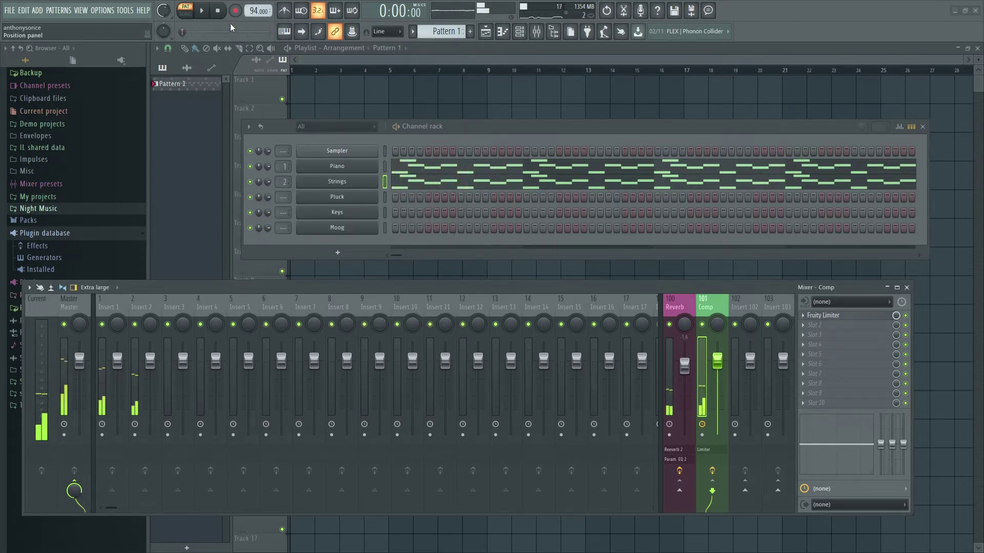
Step: Load Gross Beat in the first effect slot of mixer track 1
{"action": "left_click", "coordinate": [110, 305]}
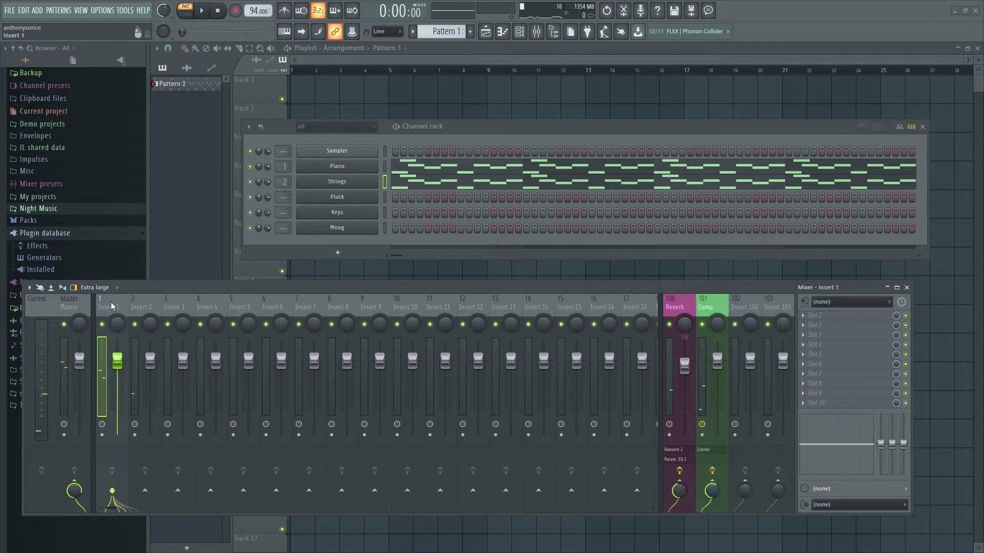
{"action": "left_click", "coordinate": [812, 316]}
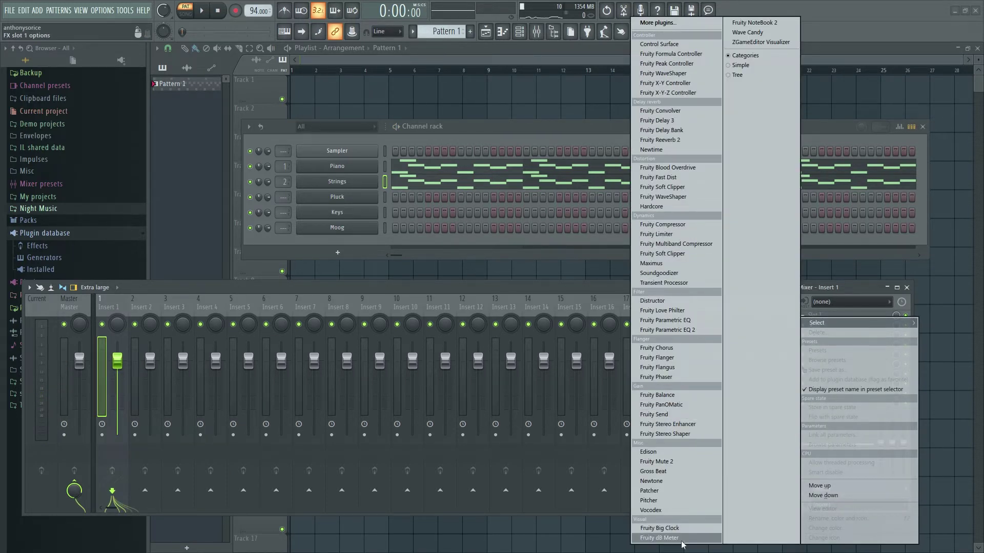
{"action": "left_click", "coordinate": [660, 471]}
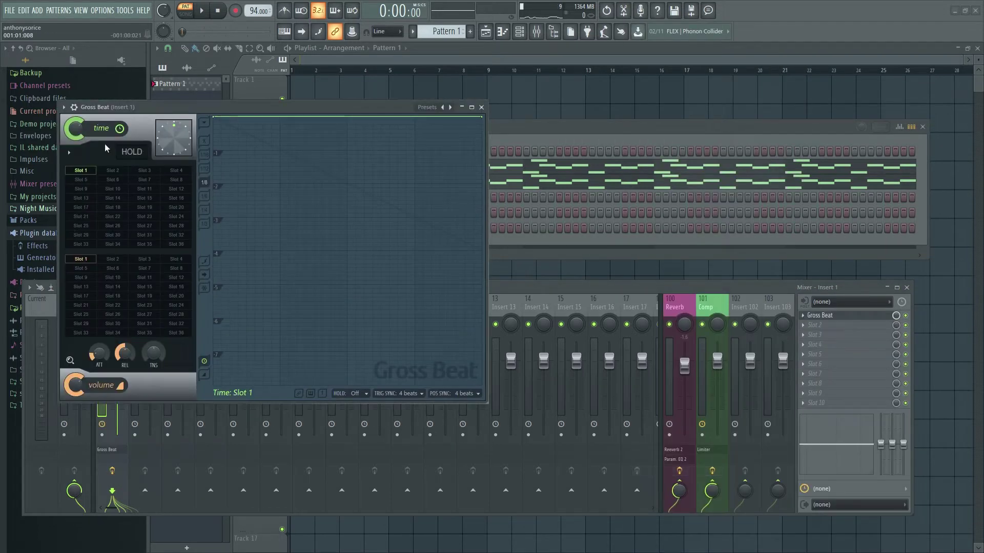
Step: Load Gross Beat's Momentary preset, choose the 1/2 Speed time effect, and play the pattern
{"action": "left_click", "coordinate": [64, 107]}
{"action": "mouse_move", "coordinate": [128, 147]}
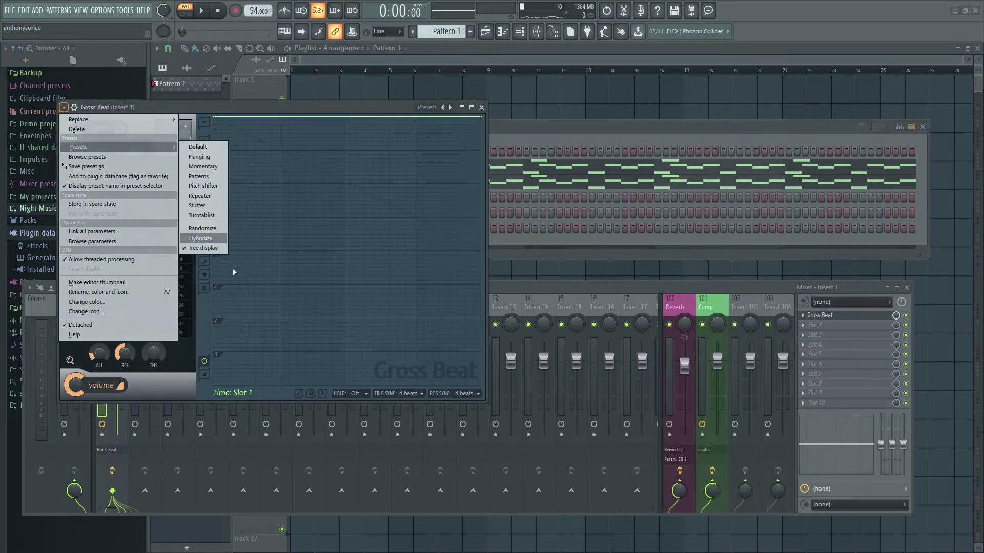
{"action": "left_click", "coordinate": [214, 167]}
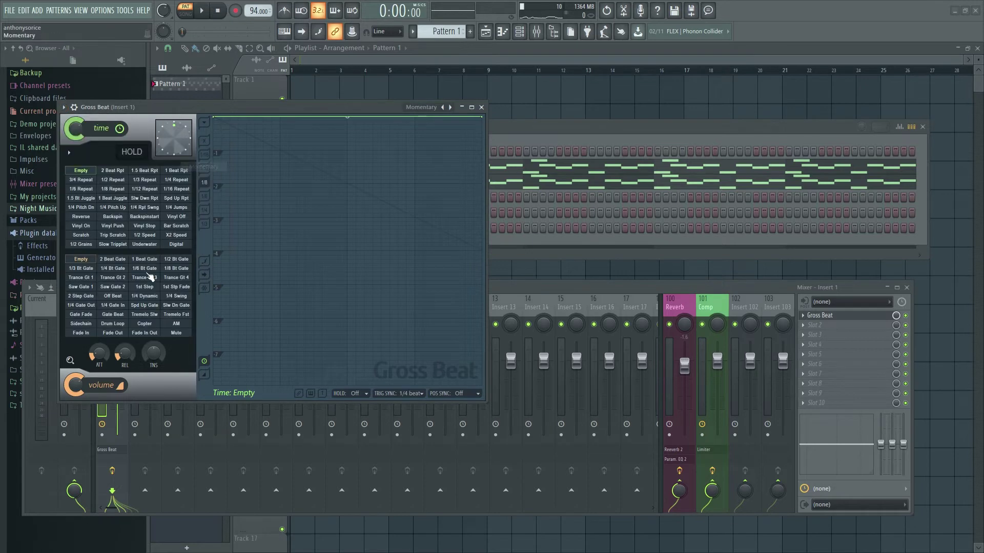
{"action": "left_click", "coordinate": [146, 236]}
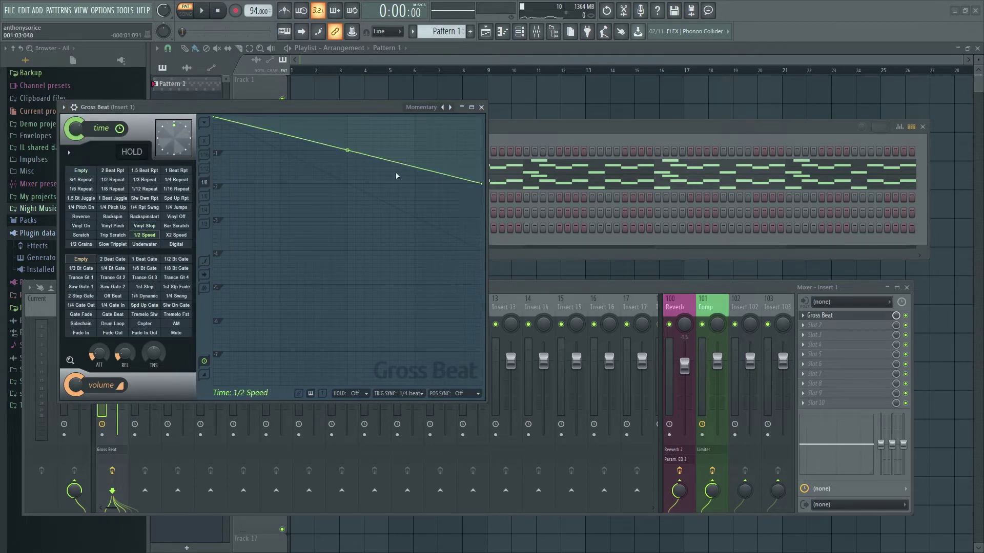
{"action": "left_click", "coordinate": [484, 106]}
{"action": "key", "text": "space"}
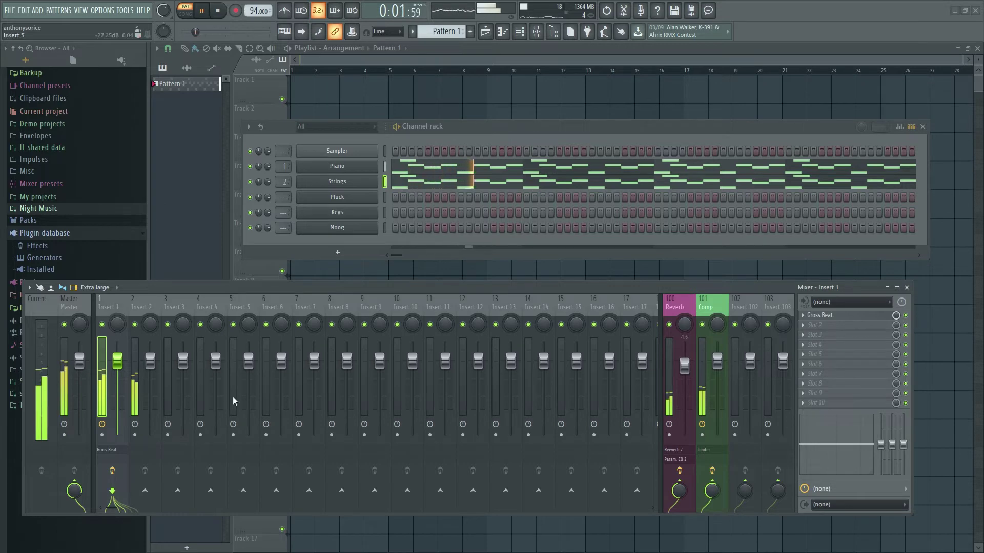
Step: Transpose all Strings notes up one octave in the piano roll and play the result
{"action": "right_click", "coordinate": [367, 178]}
{"action": "left_click", "coordinate": [386, 180]}
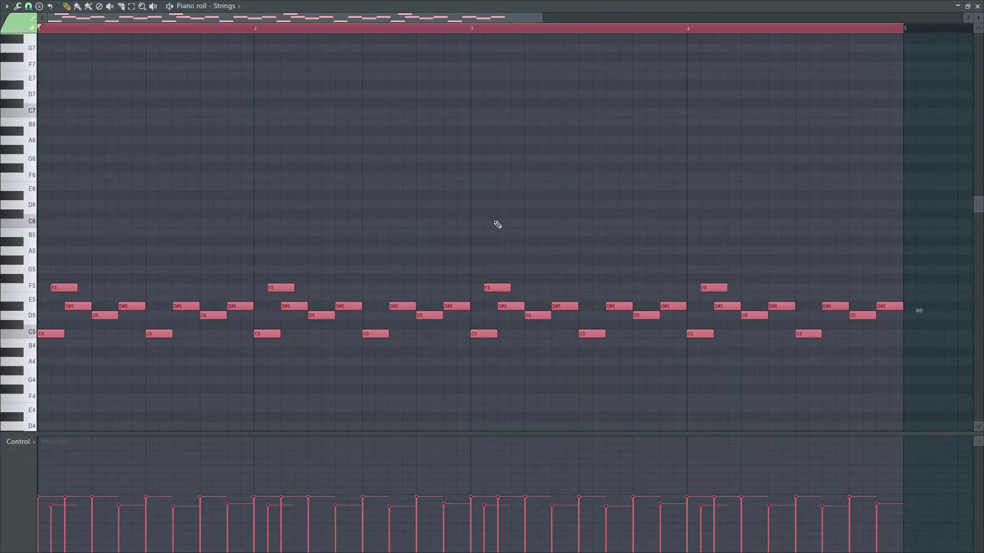
{"action": "key", "text": "ctrl+Up"}
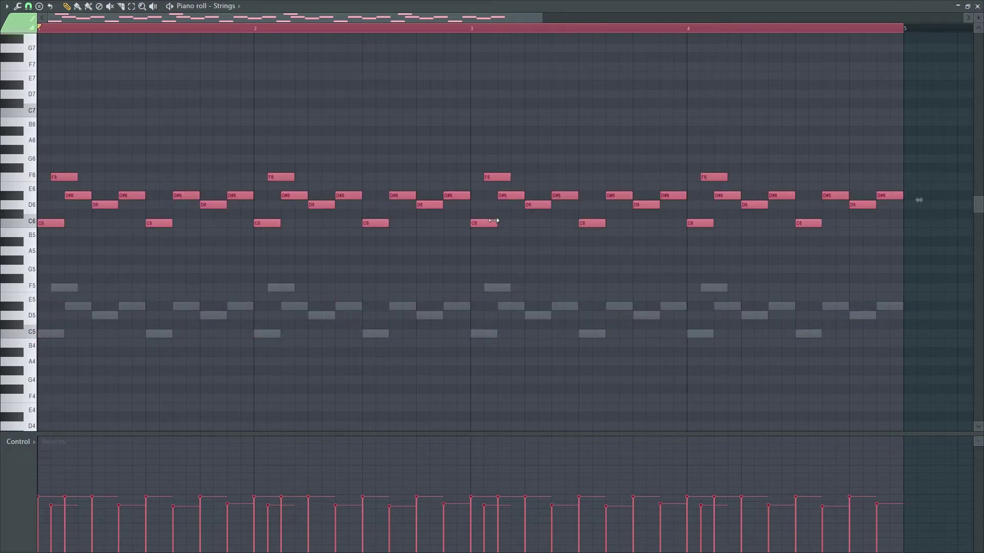
{"action": "key", "text": "space"}
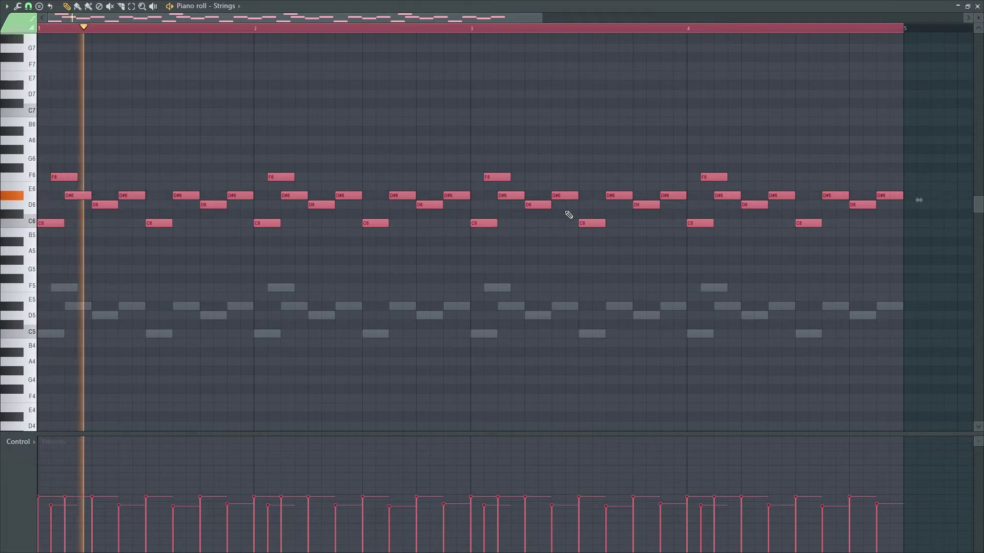
Step: Route Strings to mixer track 2, load Fruity Parametric EQ 2 in its first effect slot, and cut the low frequencies with band 1
{"action": "left_click", "coordinate": [977, 6]}
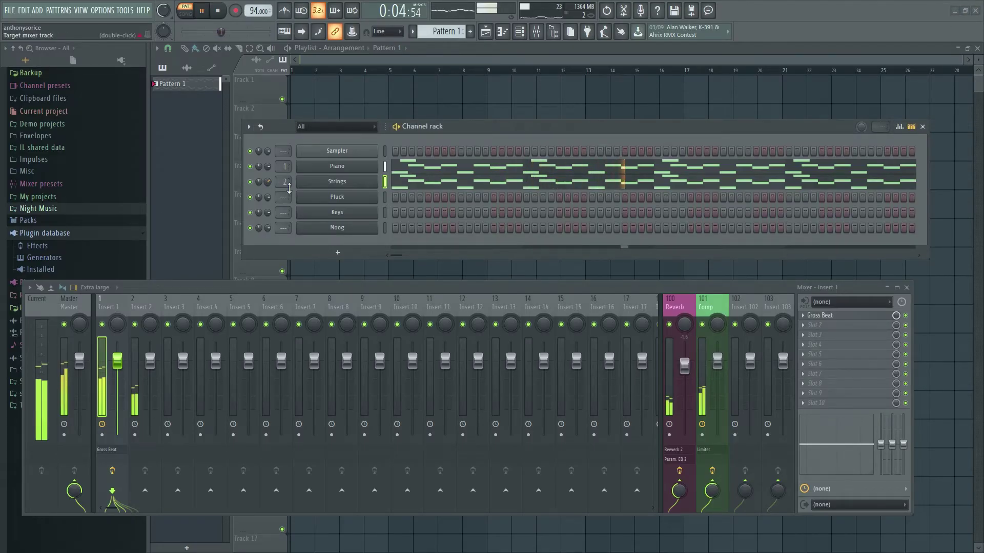
{"action": "left_click", "coordinate": [151, 307]}
{"action": "left_click", "coordinate": [826, 322]}
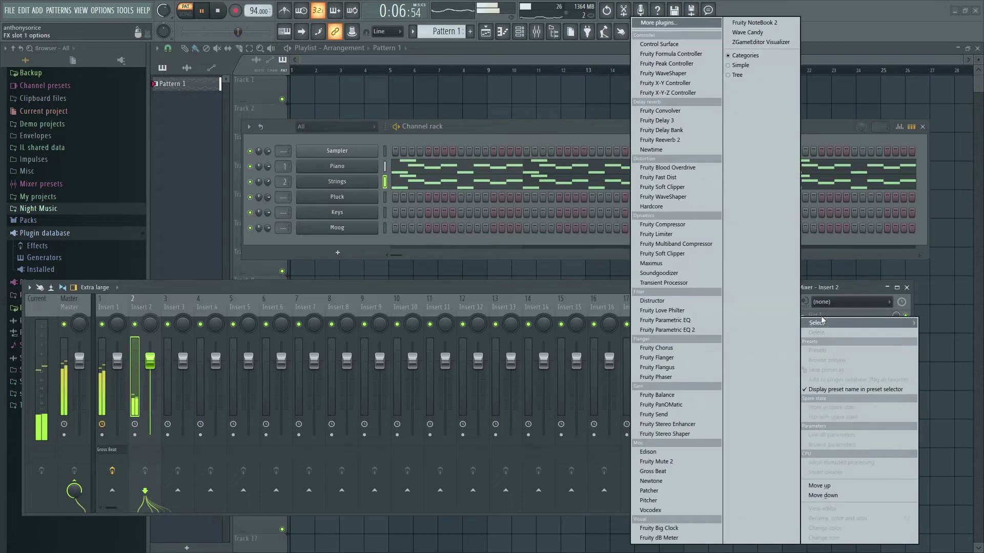
{"action": "left_click", "coordinate": [700, 333]}
{"action": "left_click_drag", "start_coordinate": [133, 216], "coordinate": [158, 260]}
{"action": "left_click", "coordinate": [407, 134]}
Step: Load Fruity Parametric EQ 2 in mixer track 1's second effect slot and pull band 1 down to cut the lows around 89 Hz
{"action": "left_click", "coordinate": [110, 306]}
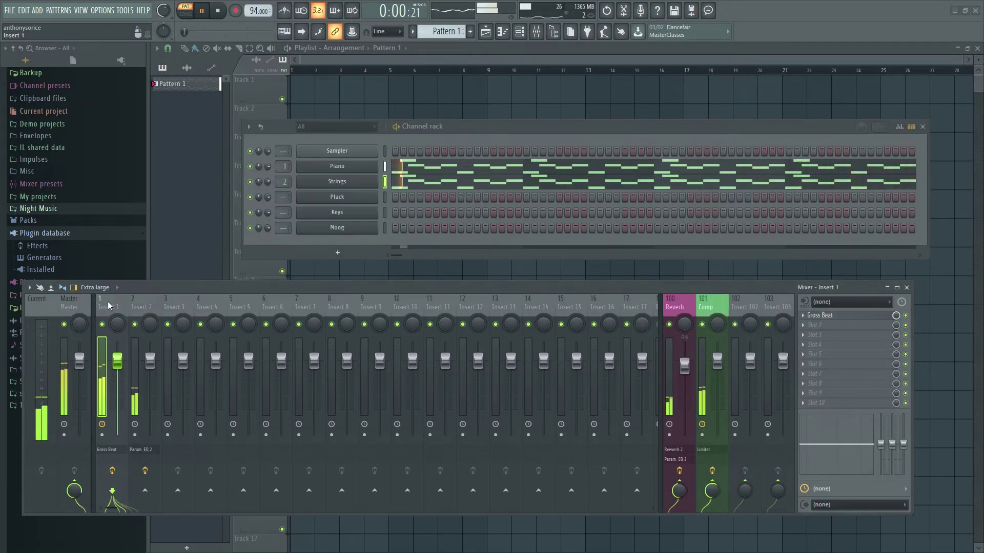
{"action": "left_click", "coordinate": [822, 325]}
{"action": "left_click", "coordinate": [679, 330]}
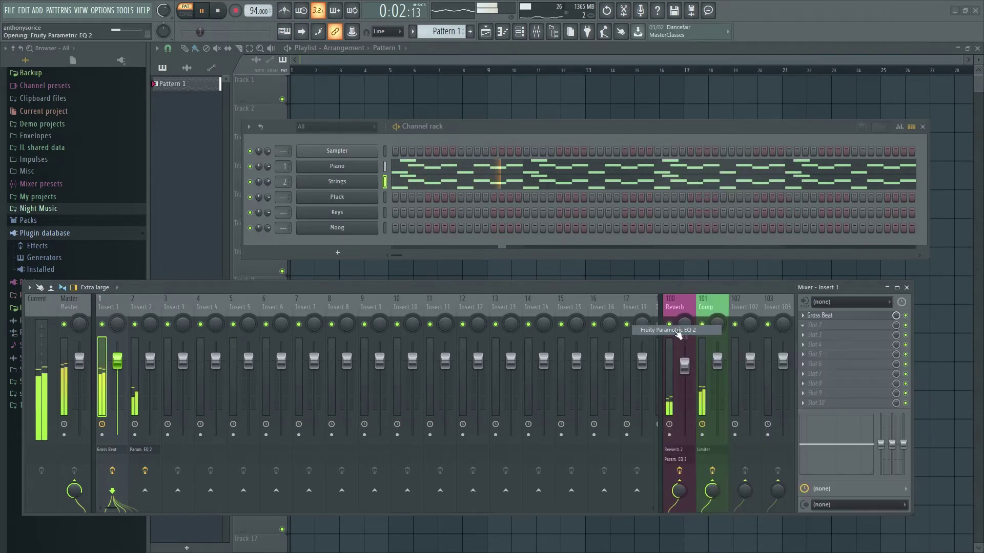
{"action": "left_click_drag", "start_coordinate": [120, 203], "coordinate": [135, 252]}
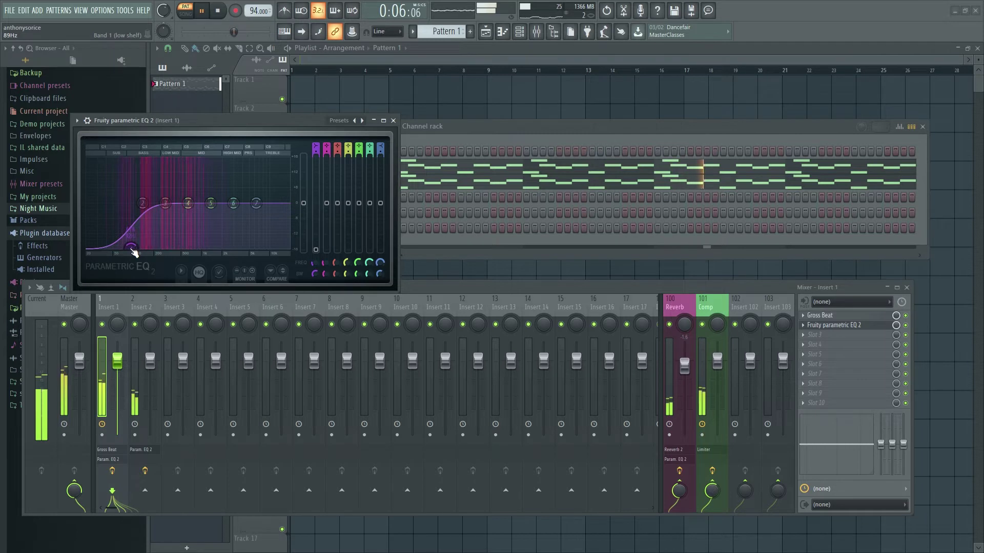
{"action": "key", "text": "Escape"}
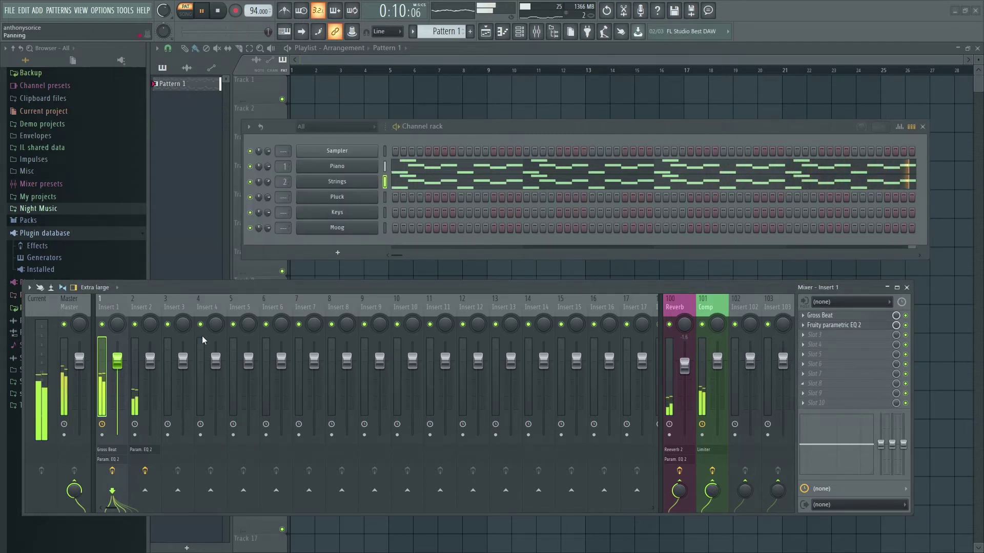
Step: Balance the mixer levels during playback, lowering Insert 1 to about -1.2 dB and Insert 2 to about -5.9 dB
{"action": "mouse_move", "coordinate": [117, 360]}
{"action": "left_mouse_down"}
{"action": "mouse_move", "coordinate": [117, 372]}
{"action": "mouse_move", "coordinate": [150, 374]}
{"action": "mouse_move", "coordinate": [118, 363]}
{"action": "mouse_move", "coordinate": [151, 383]}
{"action": "mouse_move", "coordinate": [117, 366]}
{"action": "left_mouse_up"}
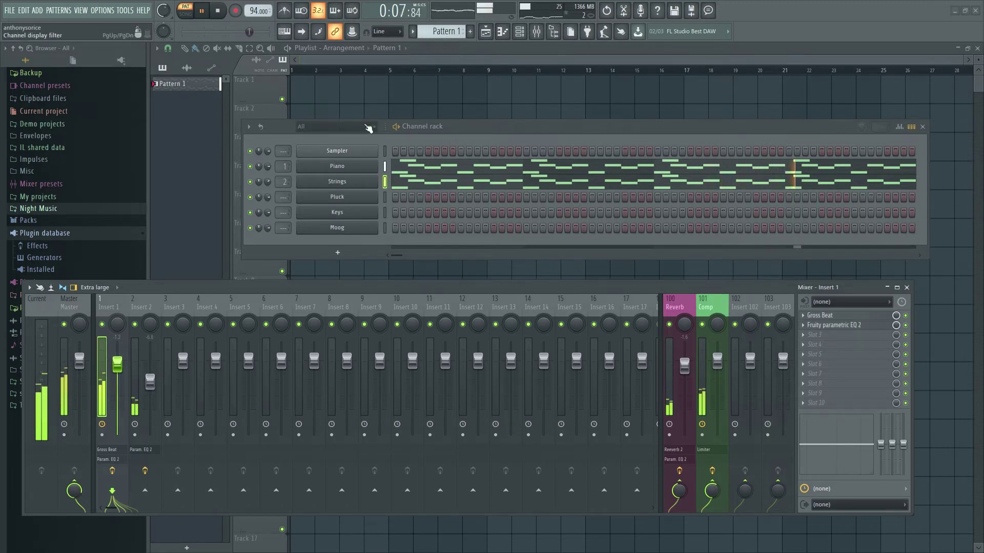
{"action": "key", "text": "space"}
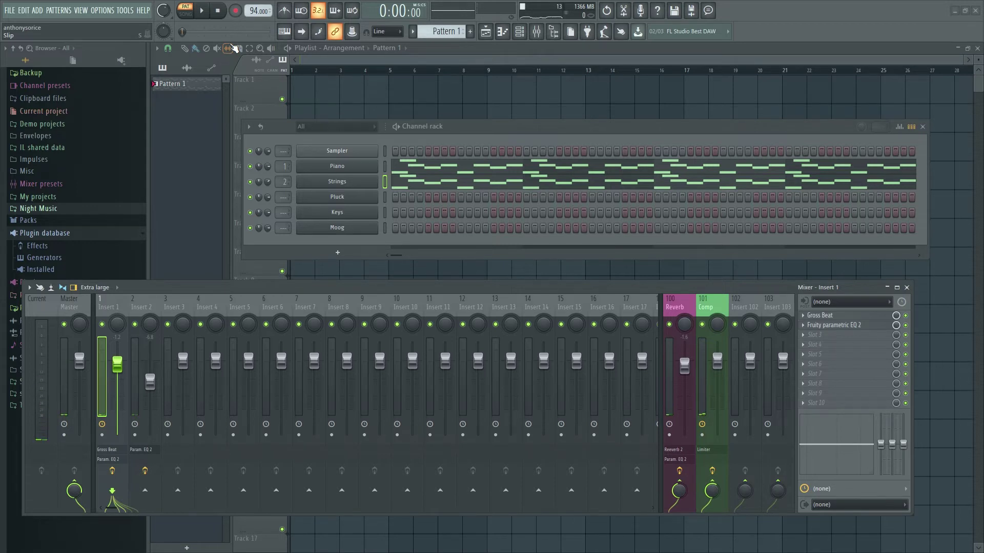
{"action": "key", "text": "space"}
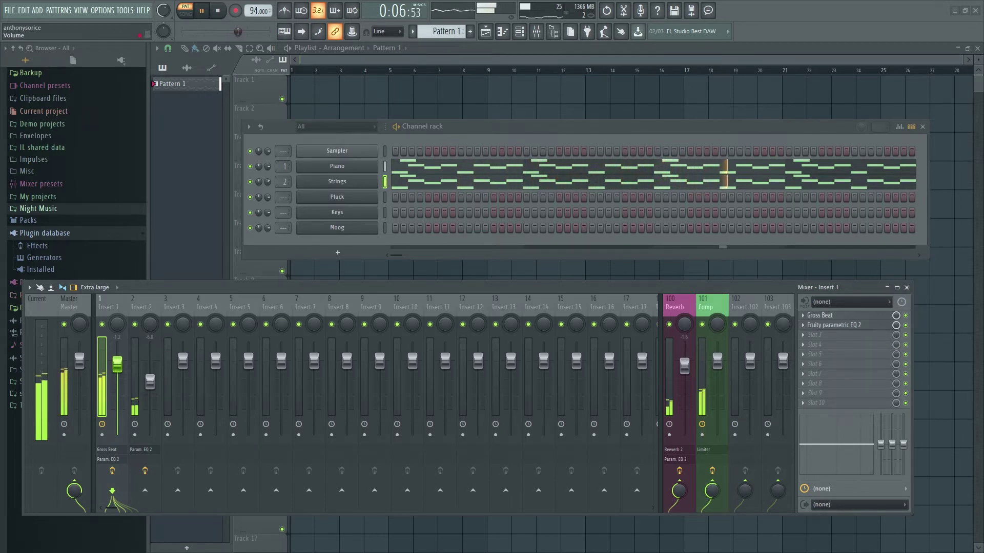
{"action": "left_click_drag", "start_coordinate": [150, 381], "coordinate": [151, 377]}
Step: Try all Strings notes one octave lower during playback, and move them back up an octave
{"action": "right_click", "coordinate": [347, 184]}
{"action": "left_click", "coordinate": [403, 183]}
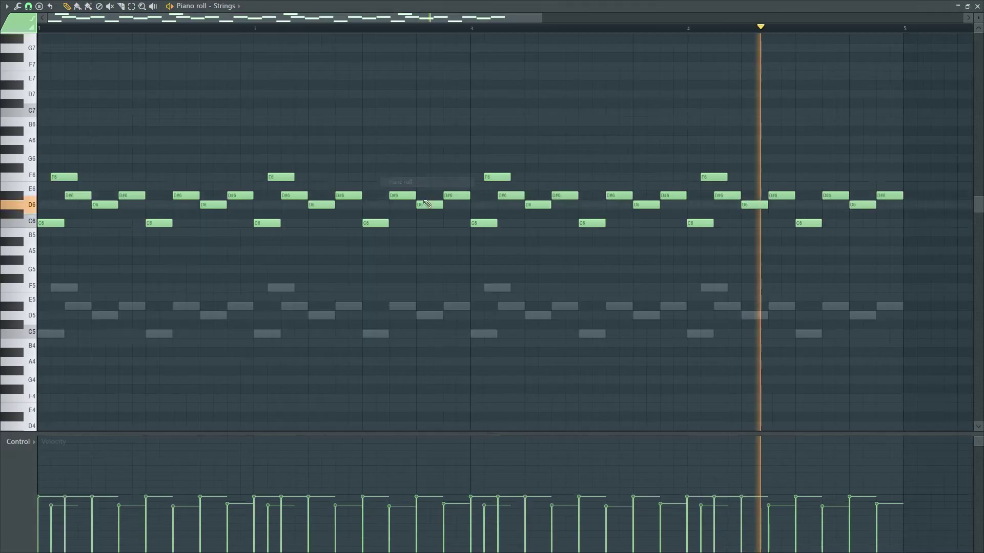
{"action": "key", "text": "space"}
{"action": "key", "text": "ctrl+a"}
{"action": "key", "text": "ctrl+Down"}
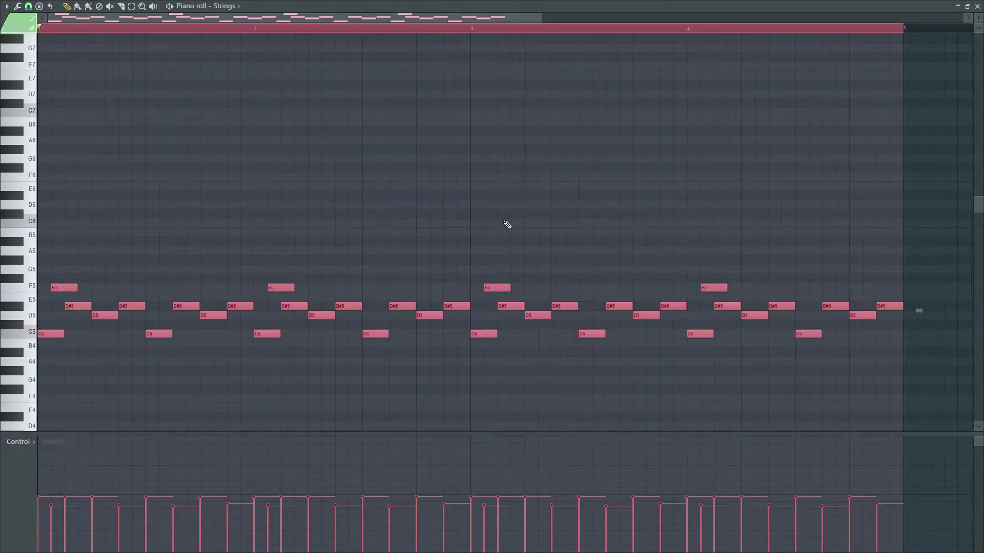
{"action": "key", "text": "space"}
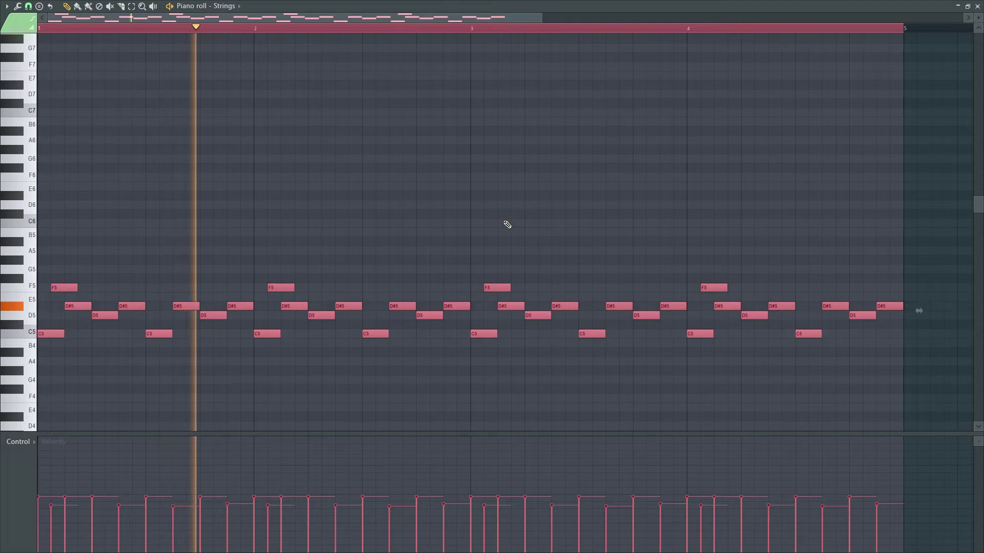
{"action": "key", "text": "ctrl+Up"}
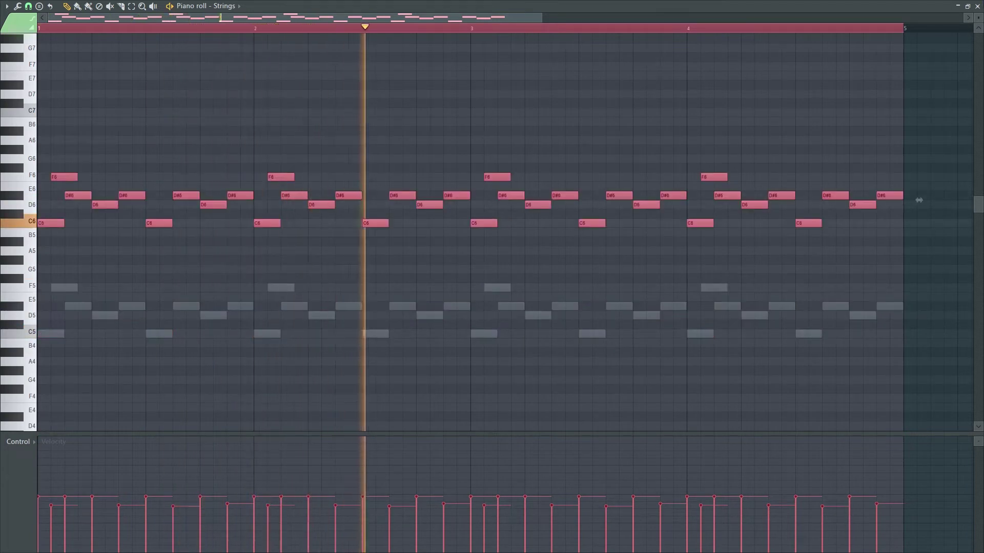
{"action": "left_click", "coordinate": [977, 6]}
Step: Adjust the Master Filter cutoff slightly in the Strings channel's Nexus plugin
{"action": "left_click", "coordinate": [331, 184]}
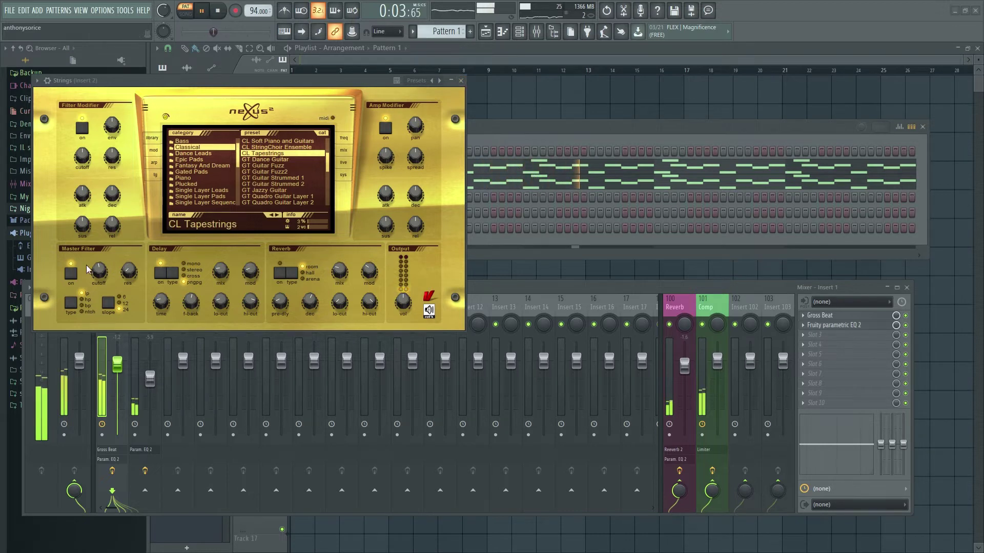
{"action": "left_click_drag", "start_coordinate": [94, 266], "coordinate": [94, 263]}
{"action": "left_click", "coordinate": [461, 81]}
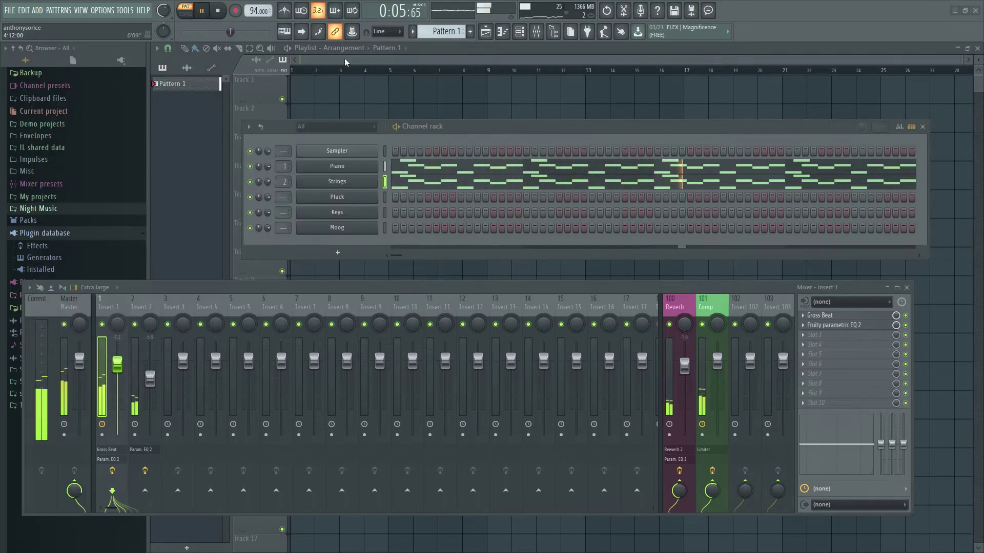
Step: Add G#6, G6 and D#6 notes on beats two to four of bar 1 in the Pluck piano roll and play them repeatedly
{"action": "right_click", "coordinate": [373, 198]}
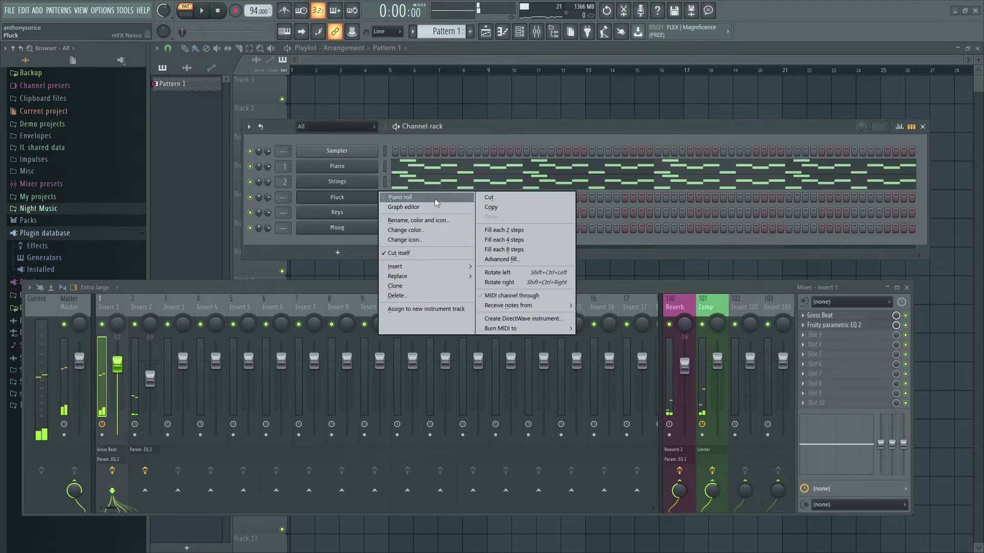
{"action": "left_click", "coordinate": [434, 199]}
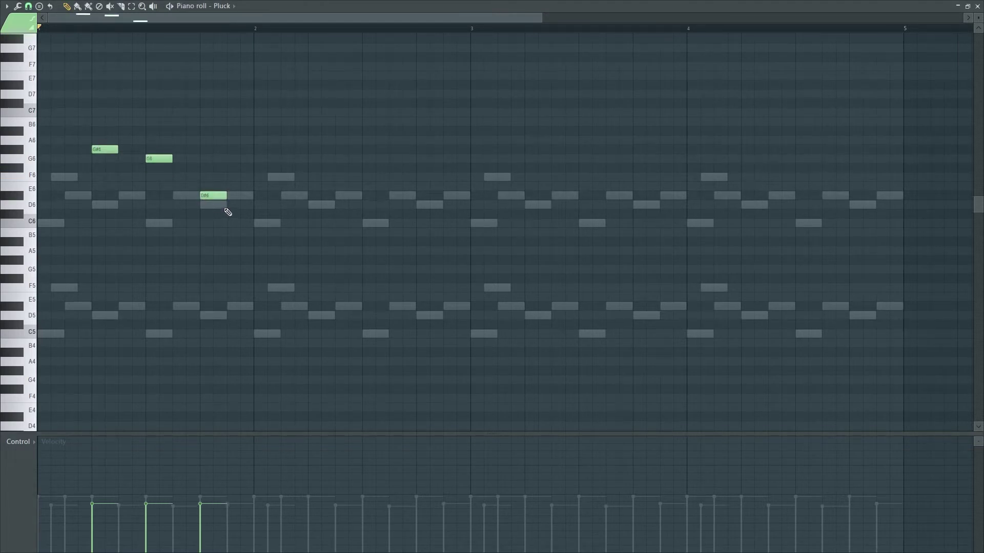
{"action": "key", "text": "space"}
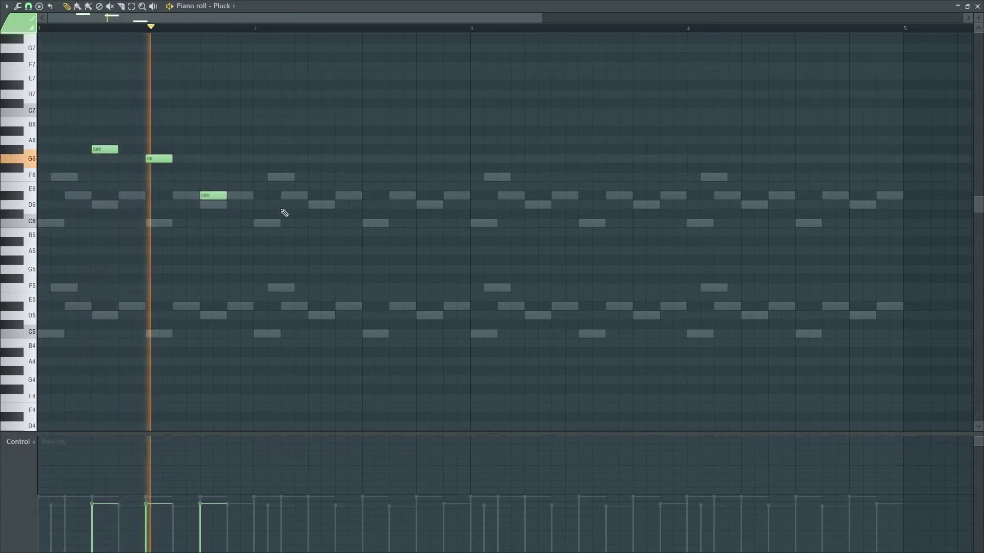
{"action": "key", "text": "space"}
{"action": "key", "text": "space"}
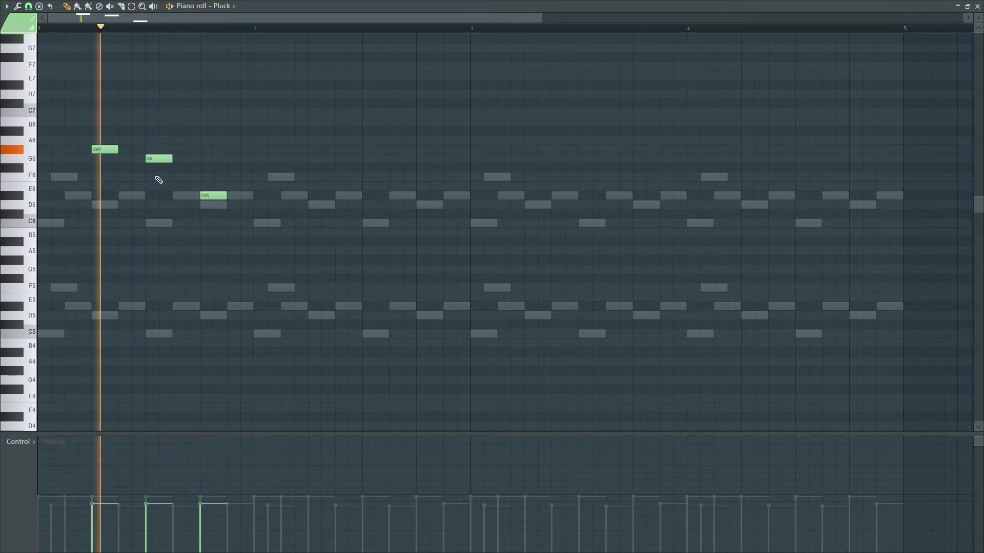
{"action": "key", "text": "space"}
{"action": "key", "text": "space"}
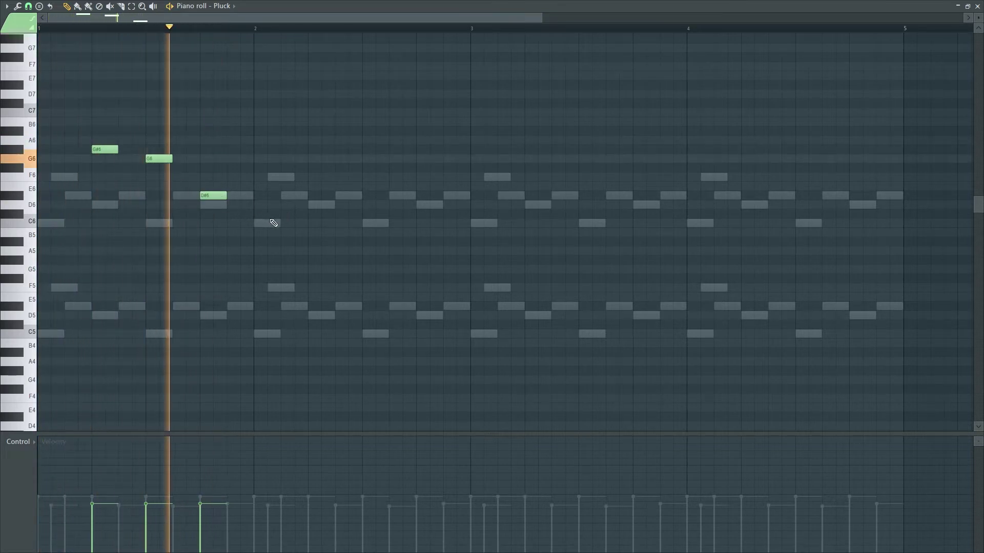
{"action": "key", "text": "space"}
{"action": "key", "text": "space"}
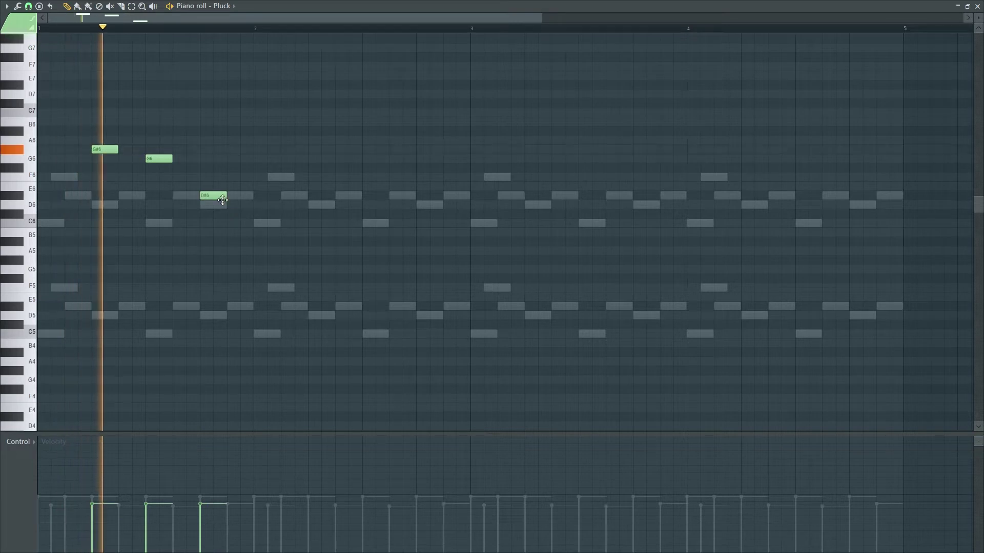
{"action": "key", "text": "space"}
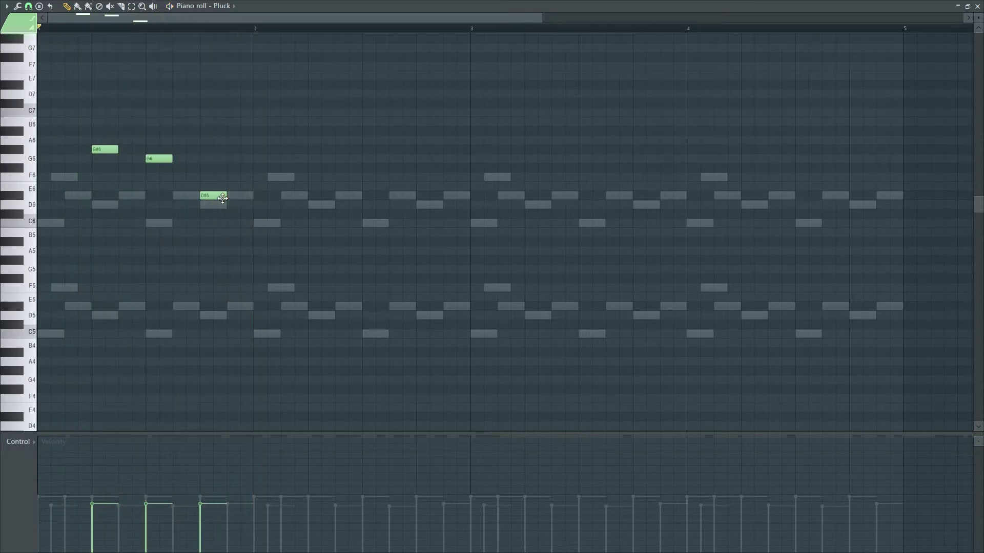
{"action": "key", "text": "space"}
{"action": "key", "text": "space"}
Step: Transpose all Pluck notes up one octave and play the result
{"action": "key", "text": "ctrl+a"}
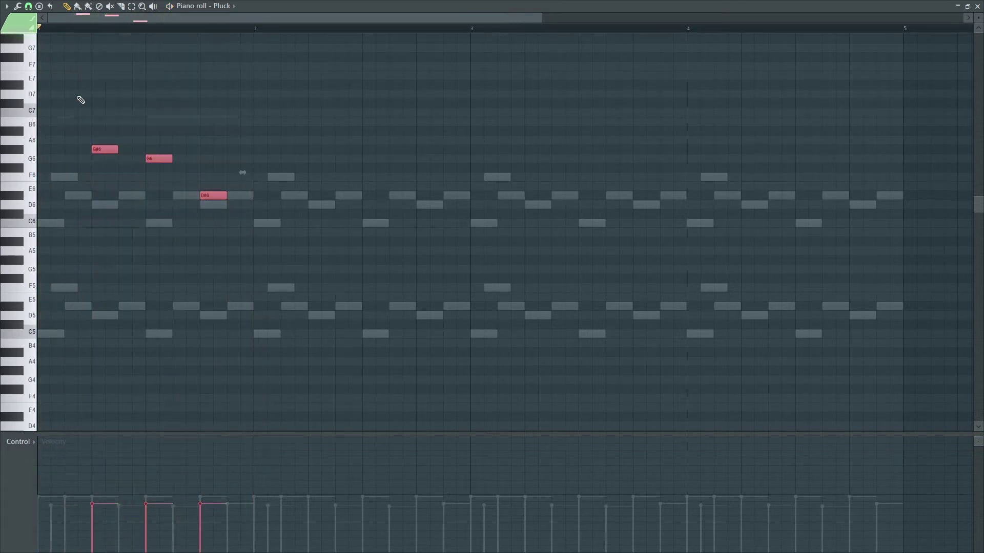
{"action": "key", "text": "ctrl+Up"}
{"action": "key", "text": "space"}
{"action": "scroll", "coordinate": [341, 77], "scroll_direction": "up", "scroll_amount": 3}
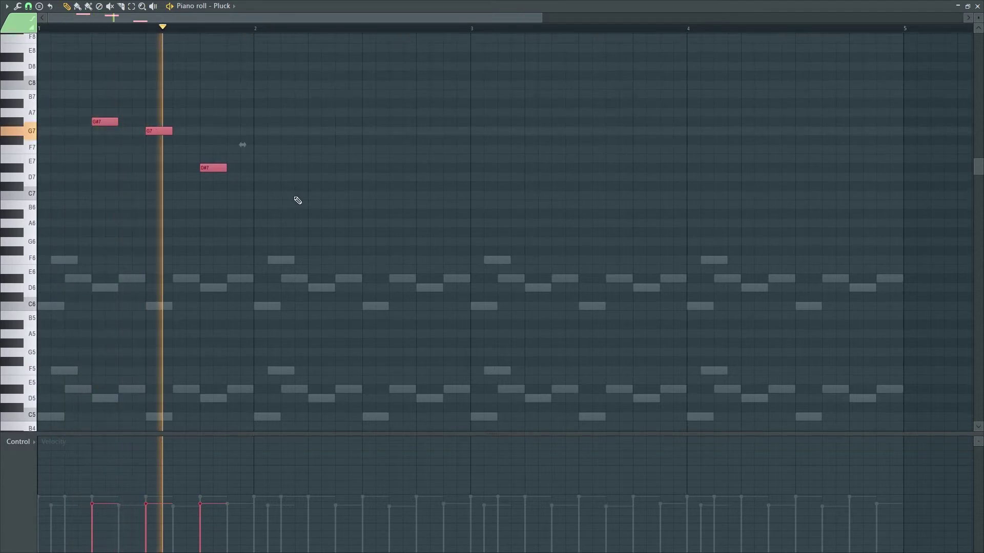
{"action": "key", "text": "space"}
Step: Duplicate the three Pluck notes into bar 2, raise the copy's last note above the other two, and play the pattern
{"action": "left_click_drag", "start_coordinate": [98, 122], "coordinate": [325, 121]}
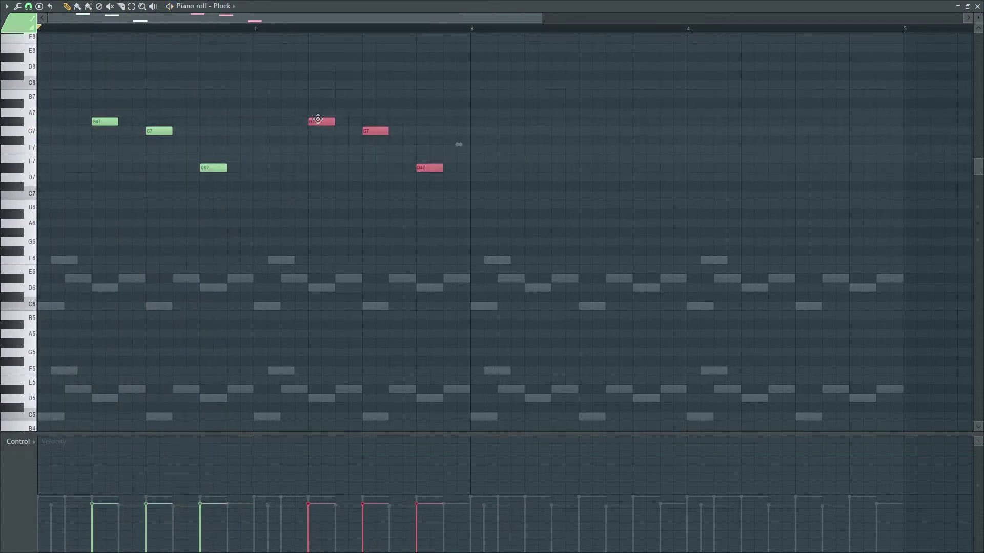
{"action": "left_click", "coordinate": [348, 116]}
{"action": "left_click_drag", "start_coordinate": [423, 169], "coordinate": [432, 95]}
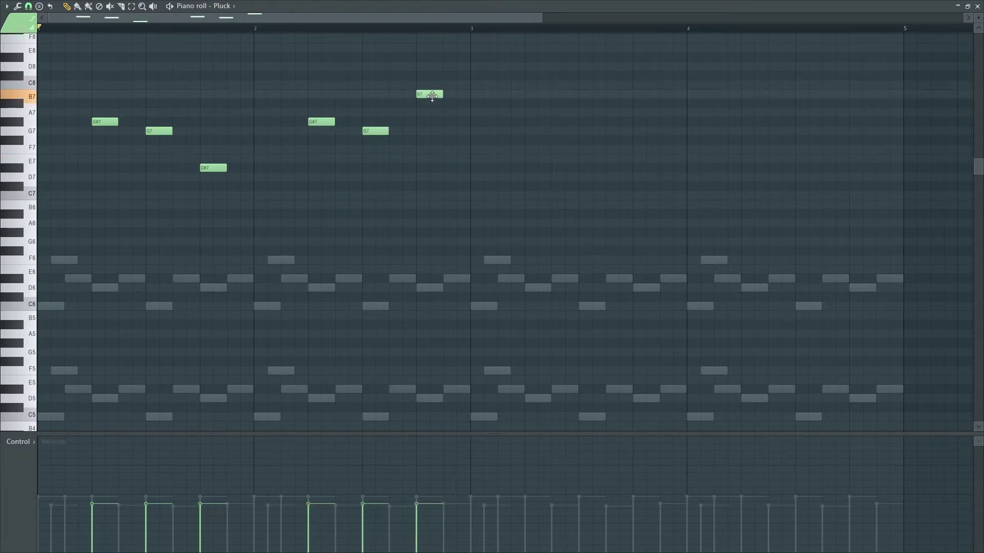
{"action": "key", "text": "space"}
{"action": "left_click", "coordinate": [977, 6]}
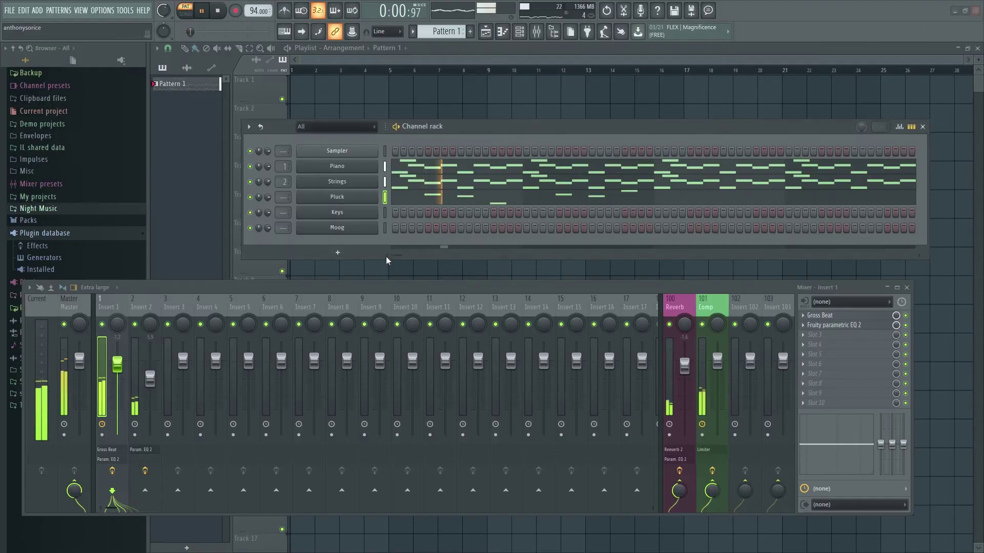
Step: Extend the Pluck melody with G#7, G7, D#7 in bar 3 and A#7, G#7, G7, D#7 in bar 4, and play it
{"action": "right_click", "coordinate": [328, 198]}
{"action": "left_click", "coordinate": [397, 198]}
{"action": "left_click_drag", "start_coordinate": [272, 217], "coordinate": [543, 142]}
{"action": "left_click", "coordinate": [689, 161]}
{"action": "key", "text": "space"}
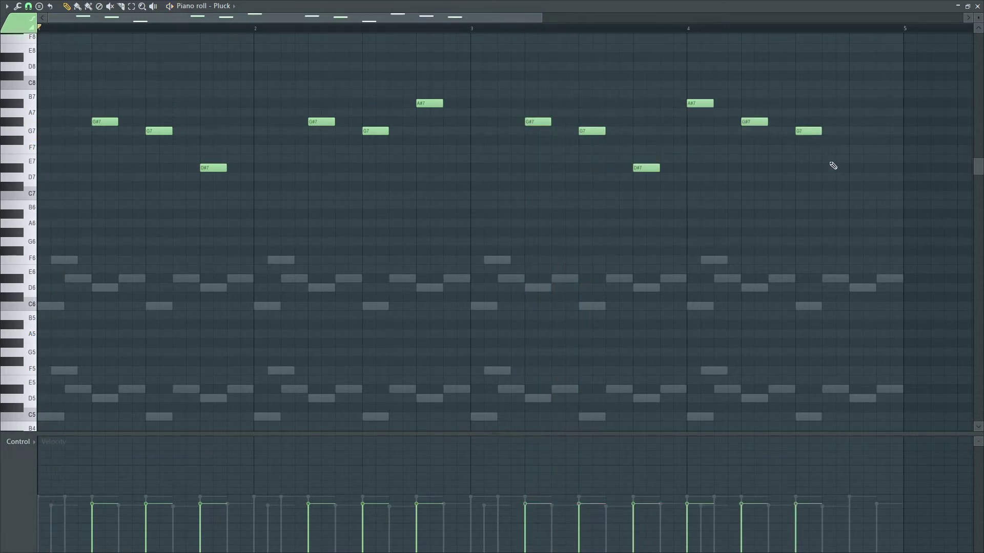
{"action": "key", "text": "space"}
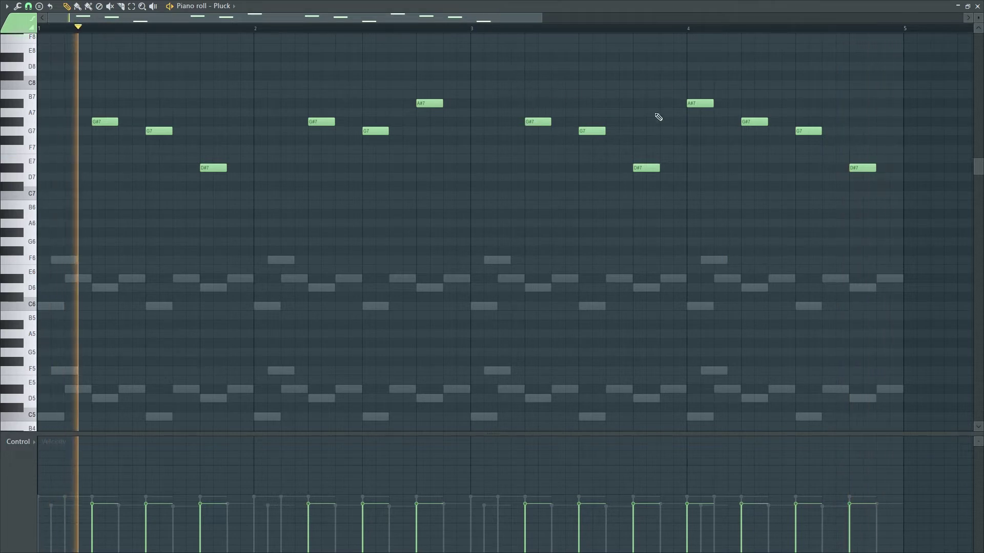
{"action": "left_click", "coordinate": [977, 6]}
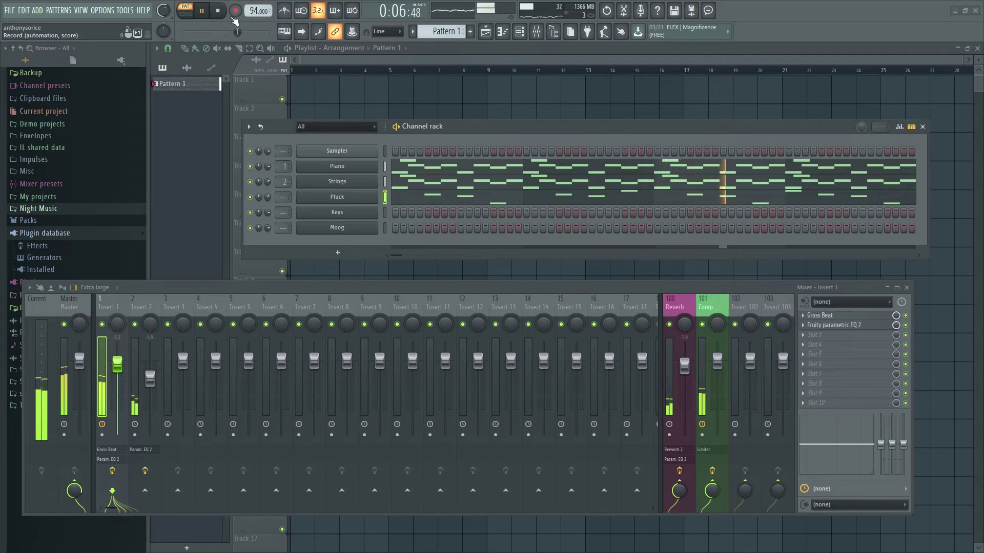
Step: Route Pluck to mixer track 3 and load Fruity Parametric EQ 2 in its first effect slot
{"action": "key", "text": "space"}
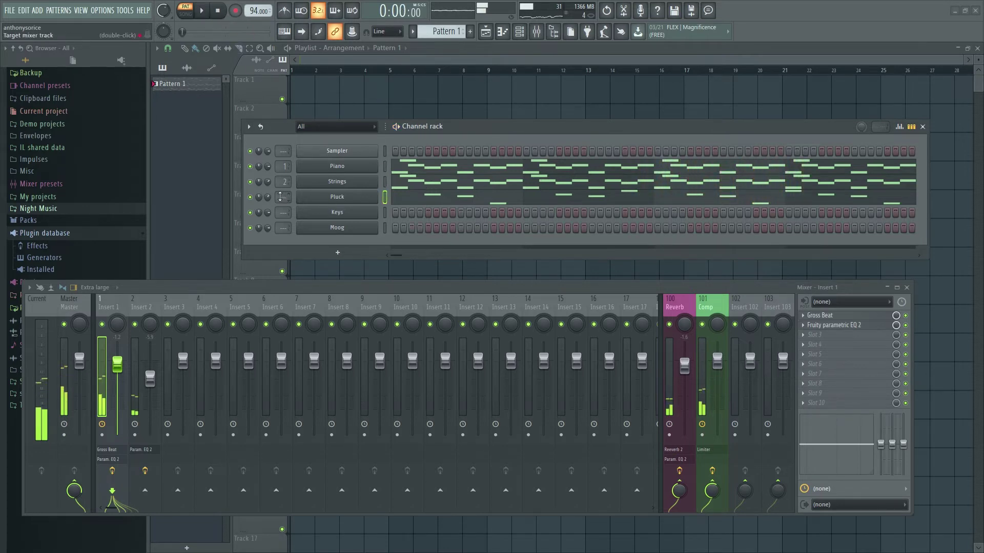
{"action": "mouse_move", "coordinate": [280, 196]}
{"action": "left_mouse_down"}
{"action": "mouse_move", "coordinate": [280, 186]}
{"action": "mouse_move", "coordinate": [281, 201]}
{"action": "left_mouse_up"}
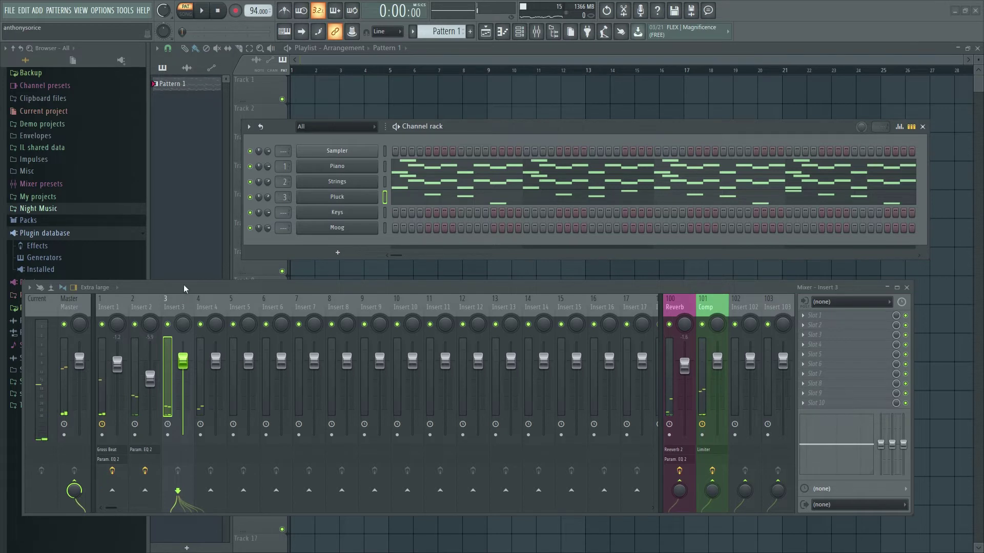
{"action": "left_click", "coordinate": [811, 316]}
{"action": "left_click", "coordinate": [666, 328]}
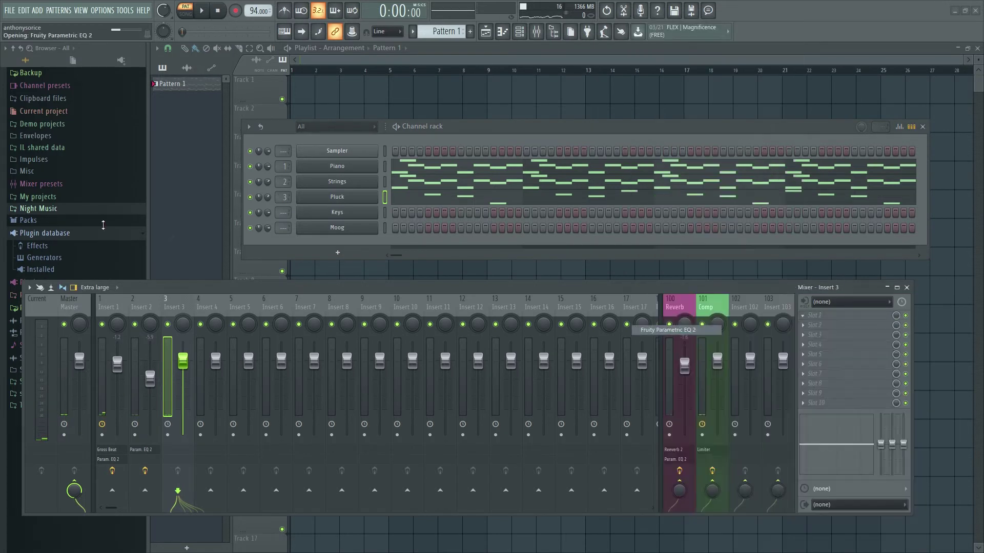
{"action": "left_click_drag", "start_coordinate": [76, 136], "coordinate": [80, 159]}
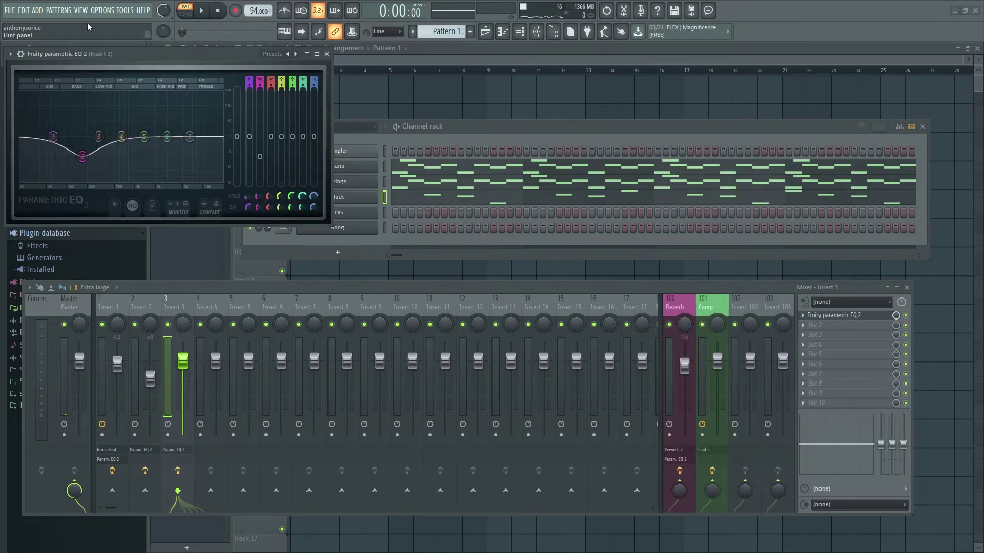
{"action": "left_click", "coordinate": [11, 54]}
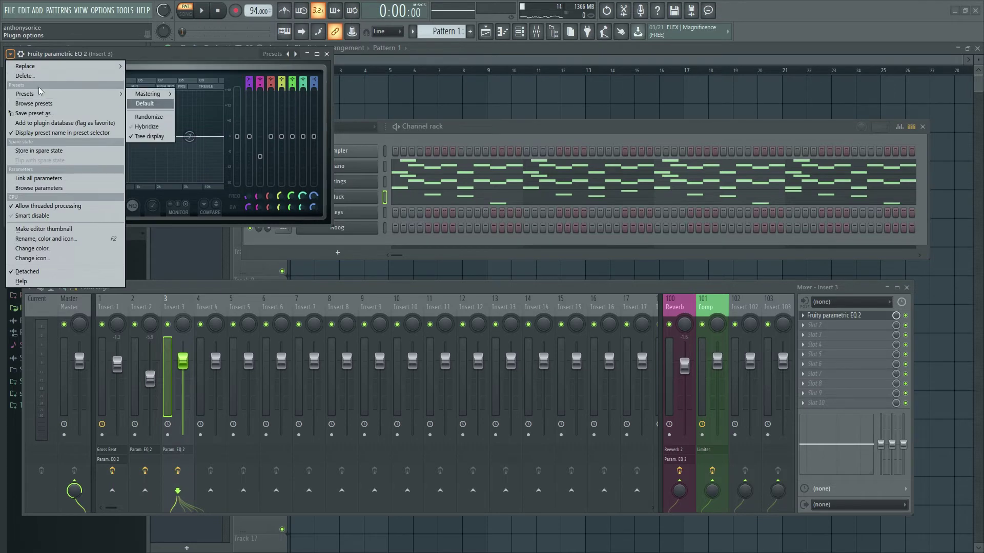
{"action": "left_click", "coordinate": [40, 75]}
{"action": "left_click", "coordinate": [541, 315]}
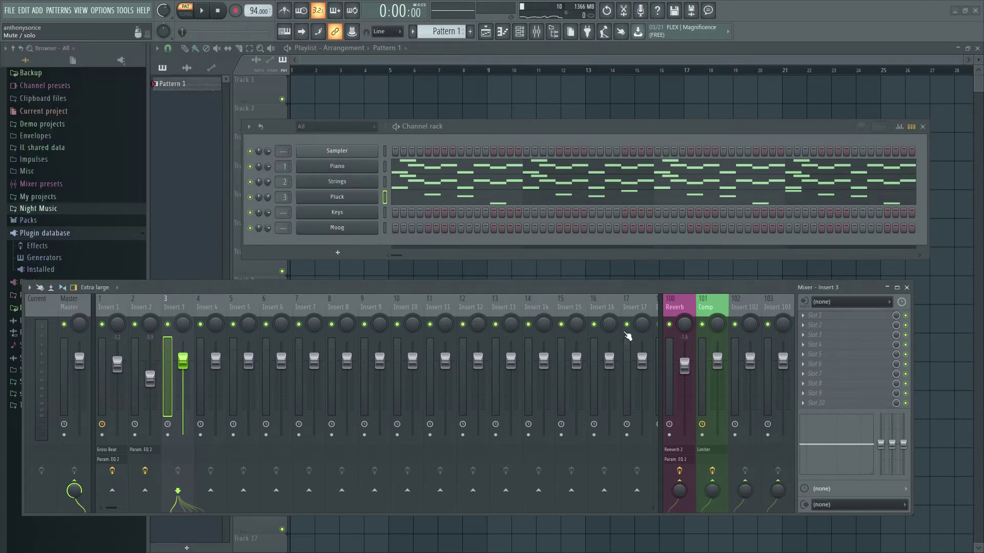
Step: Load Fruity Parametric EQ 2 in Insert 3's first slot and pull bands 1 and 7 fully down to cut lows and highs
{"action": "left_click", "coordinate": [832, 316]}
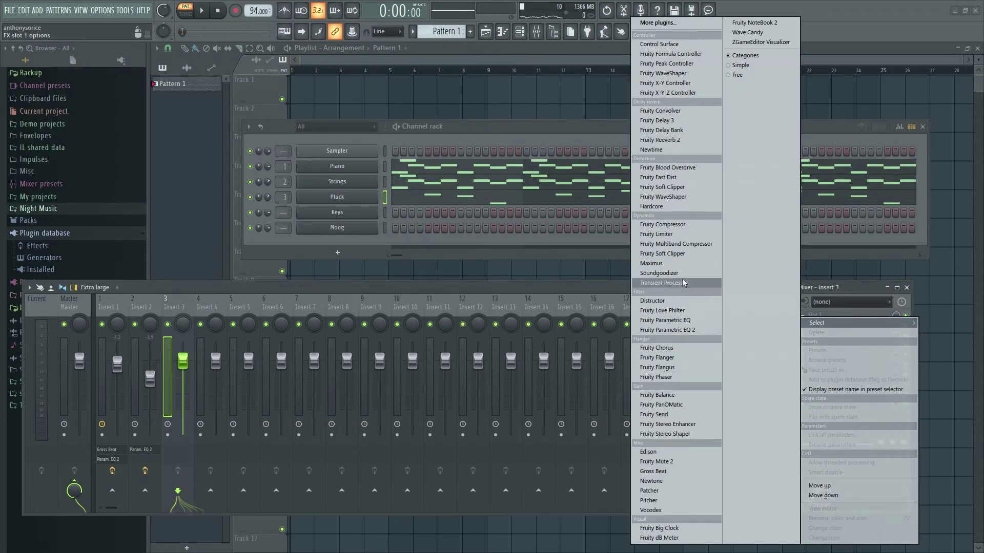
{"action": "left_click", "coordinate": [667, 330]}
{"action": "left_click_drag", "start_coordinate": [53, 143], "coordinate": [55, 180]}
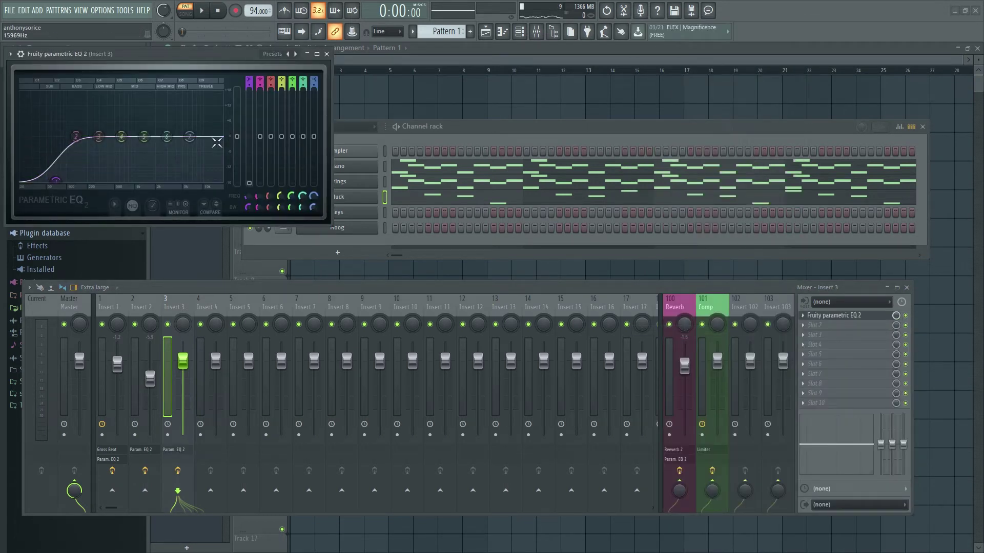
{"action": "left_click_drag", "start_coordinate": [189, 137], "coordinate": [189, 180]}
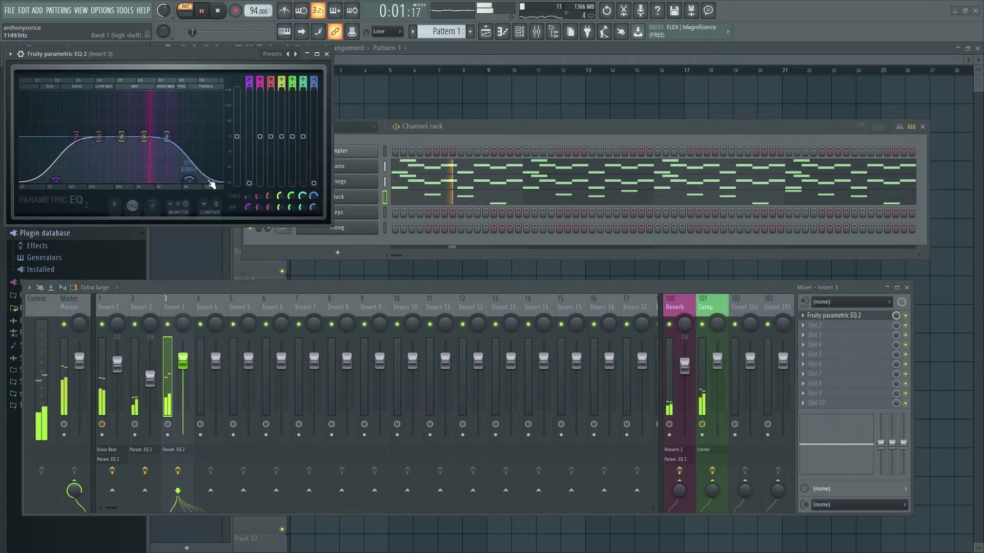
Step: Narrow Insert 3's EQ by raising band 1's frequency and lowering band 7's, boost band 5 slightly, and close the EQ
{"action": "left_click_drag", "start_coordinate": [55, 181], "coordinate": [110, 180]}
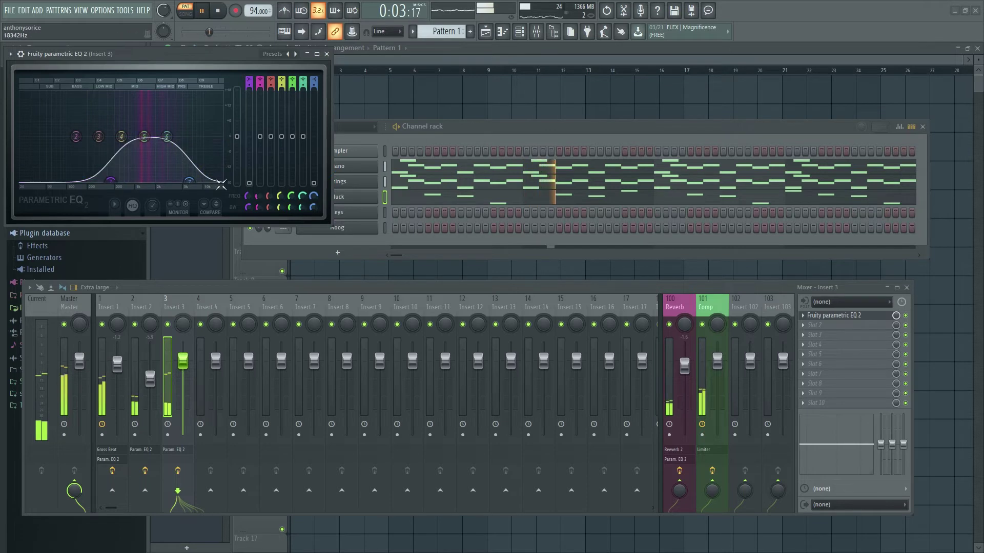
{"action": "left_click_drag", "start_coordinate": [189, 181], "coordinate": [181, 180]}
{"action": "left_click_drag", "start_coordinate": [144, 136], "coordinate": [146, 132]}
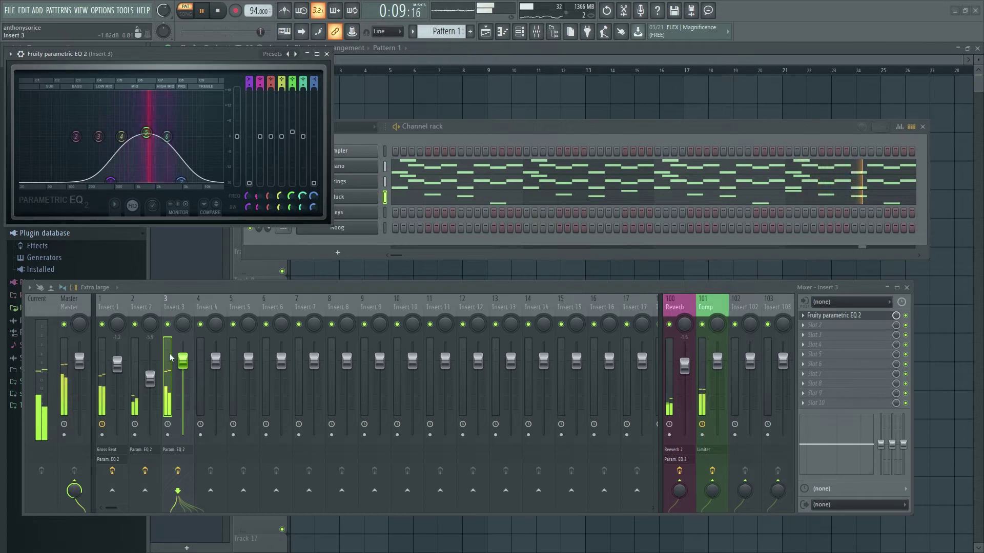
{"action": "key", "text": "space"}
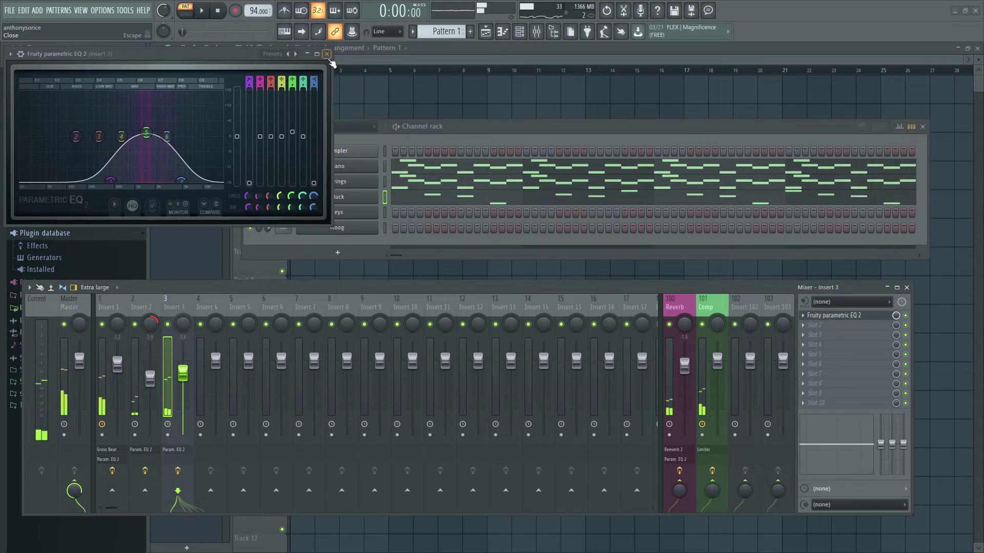
{"action": "left_click", "coordinate": [327, 54]}
Step: Draw a G5 note filling bar 1 in the Keys piano roll and play it
{"action": "right_click", "coordinate": [331, 211]}
{"action": "left_click", "coordinate": [348, 216]}
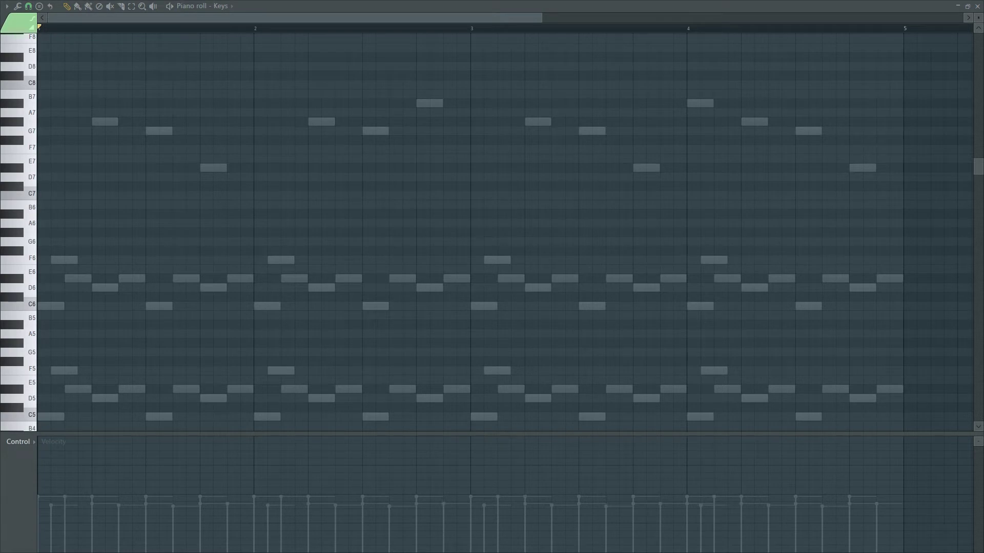
{"action": "scroll", "coordinate": [51, 236], "scroll_direction": "down", "scroll_amount": 3}
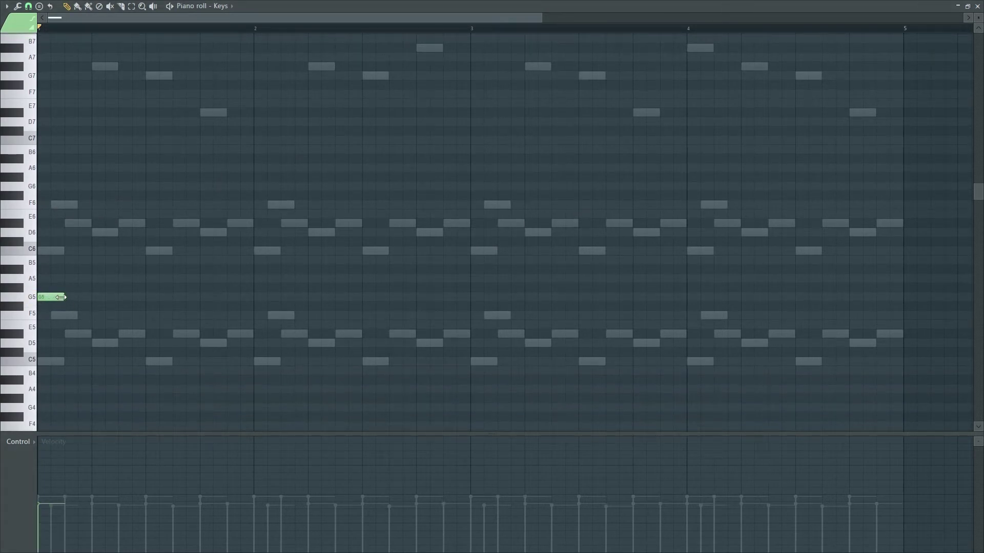
{"action": "left_click_drag", "start_coordinate": [61, 298], "coordinate": [254, 314]}
{"action": "key", "text": "space"}
{"action": "key", "text": "space"}
{"action": "key", "text": "ctrl+a"}
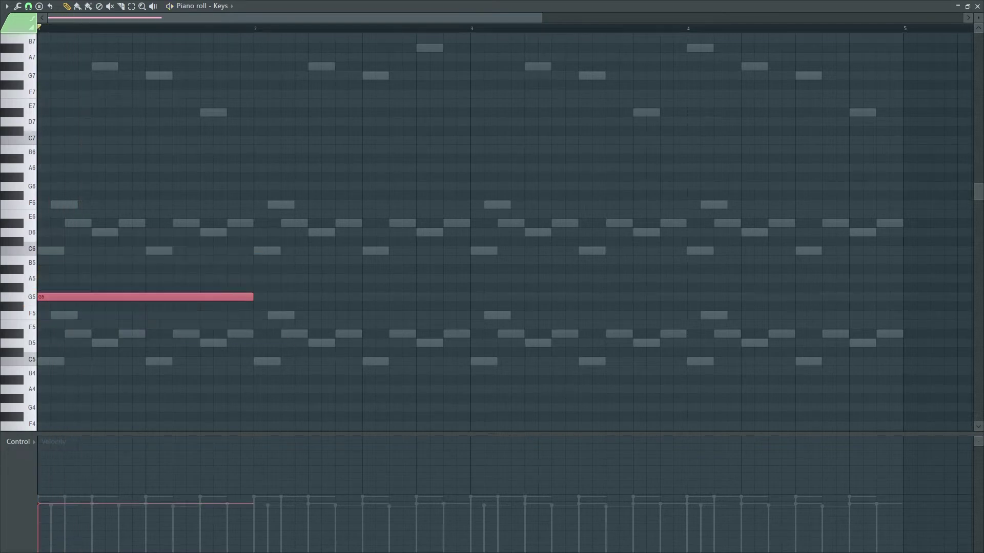
{"action": "key", "text": "space"}
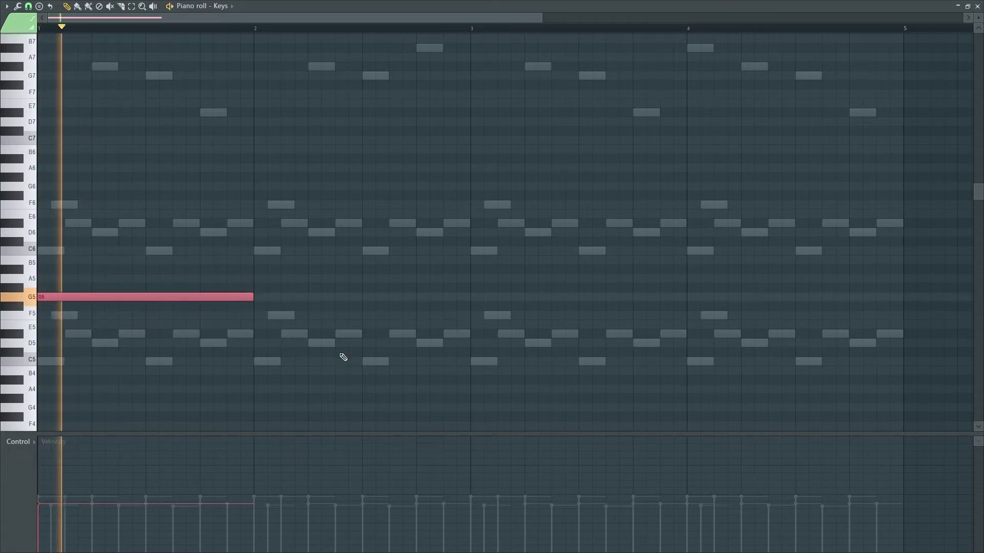
{"action": "key", "text": "space"}
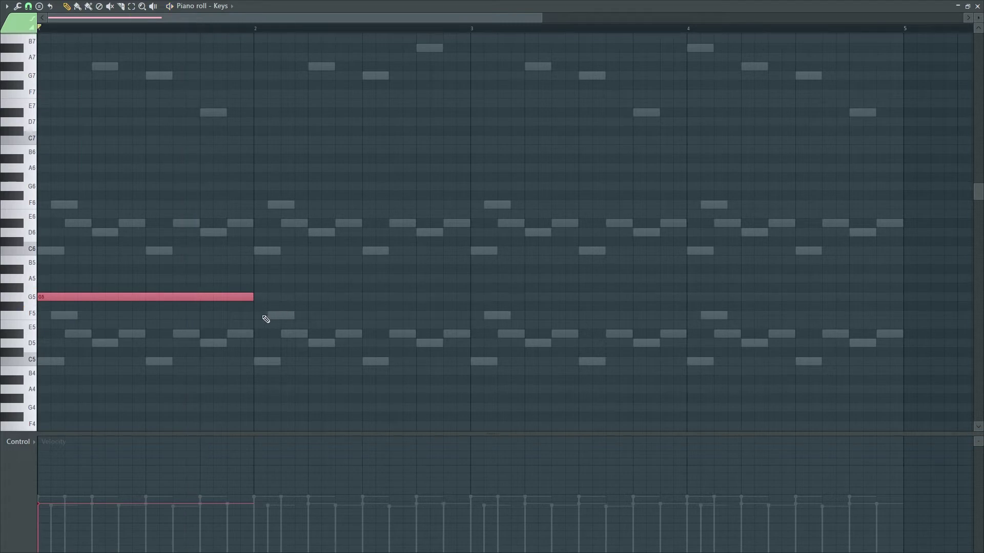
Step: Extend the Keys part with bar-long notes F5 in bar 2, A#4 in bar 3 and C5 in bar 4, and close the piano roll
{"action": "left_click", "coordinate": [267, 315]}
{"action": "key", "text": "space"}
{"action": "left_click", "coordinate": [482, 361]}
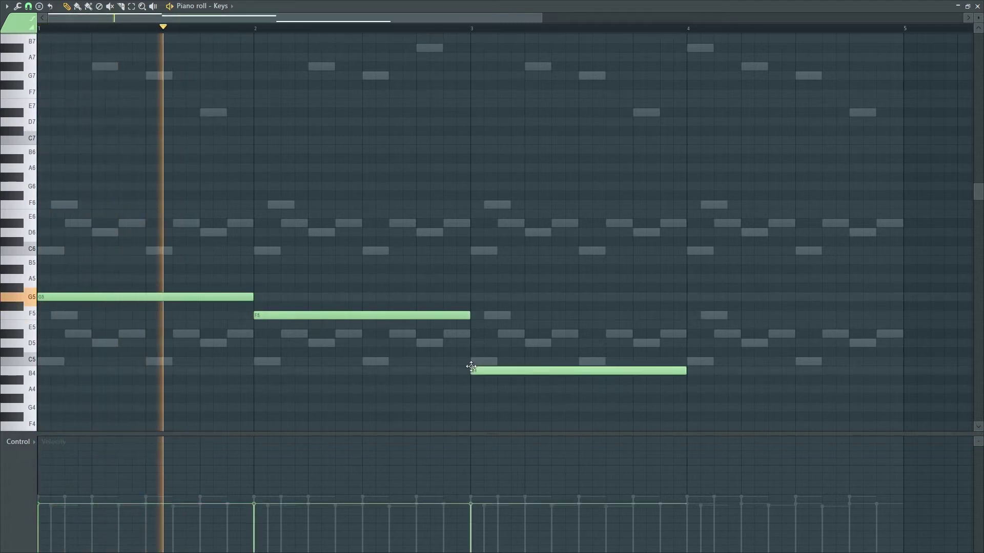
{"action": "left_click_drag", "start_coordinate": [503, 372], "coordinate": [500, 386]}
{"action": "left_click", "coordinate": [687, 357]}
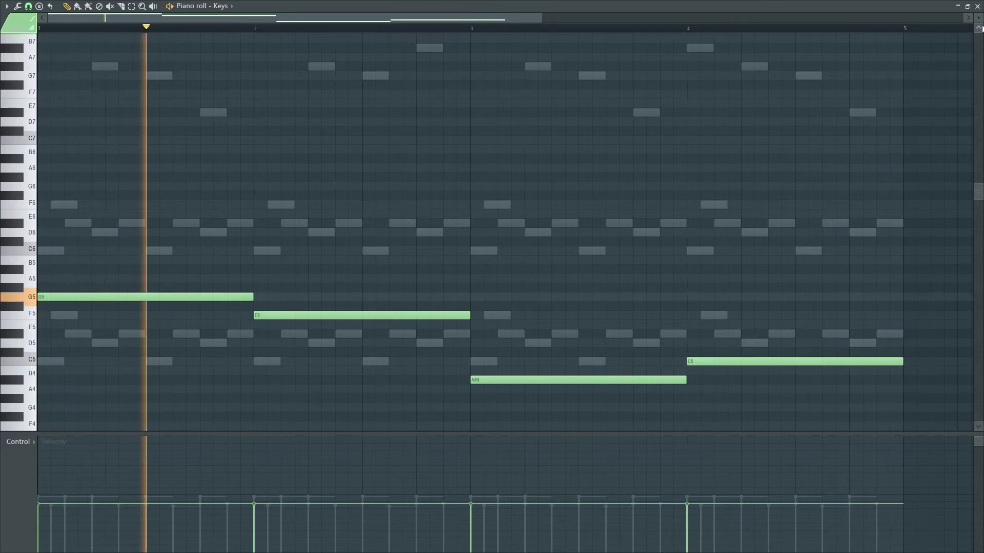
{"action": "left_click", "coordinate": [977, 6]}
Step: Rebalance Pluck and Strings during playback by adjusting Insert 3's fader and raising Insert 2's fader slightly
{"action": "left_click_drag", "start_coordinate": [186, 380], "coordinate": [186, 385]}
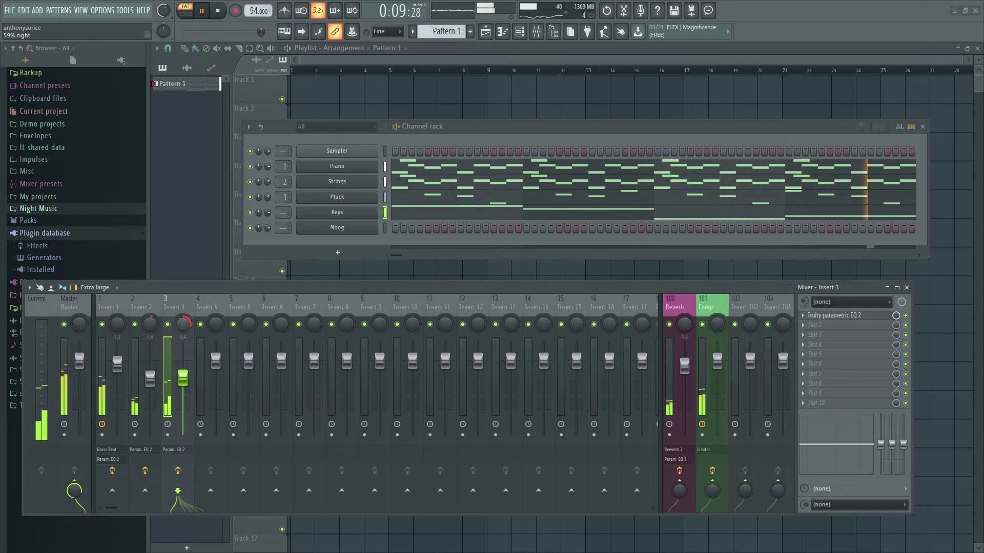
{"action": "left_click_drag", "start_coordinate": [177, 391], "coordinate": [177, 394]}
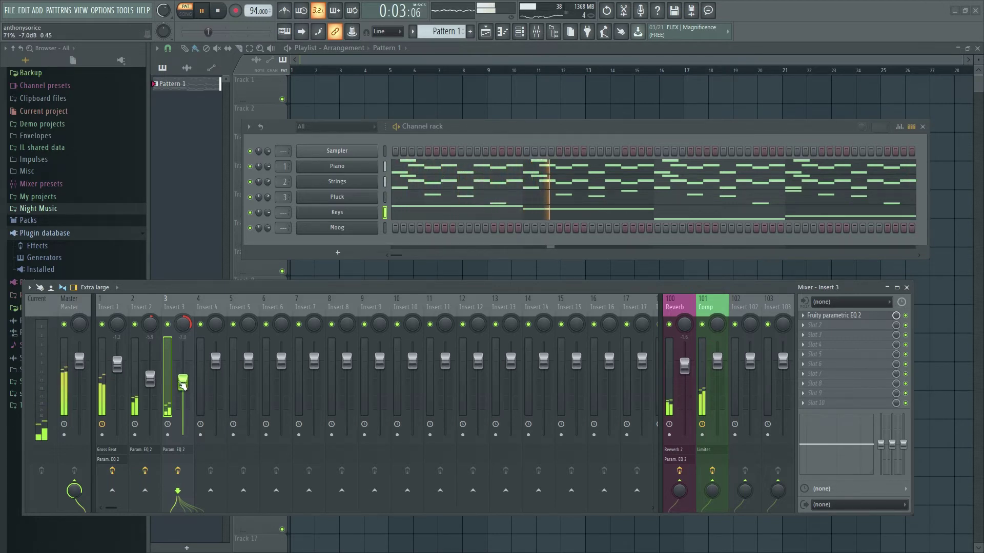
{"action": "left_click_drag", "start_coordinate": [152, 378], "coordinate": [152, 370]}
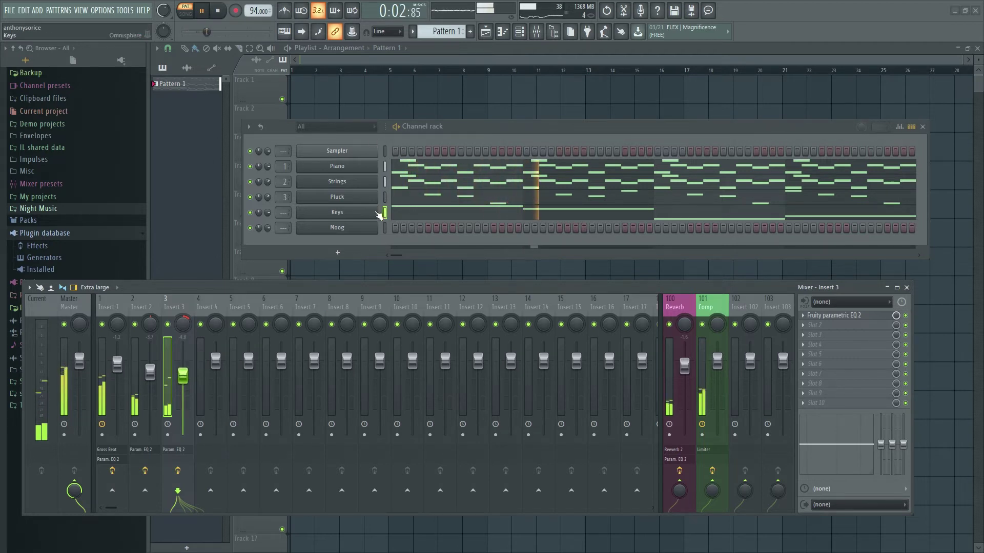
Step: Check which Nexus presets the Strings and Pluck channels use, and stop playback
{"action": "left_click", "coordinate": [353, 185]}
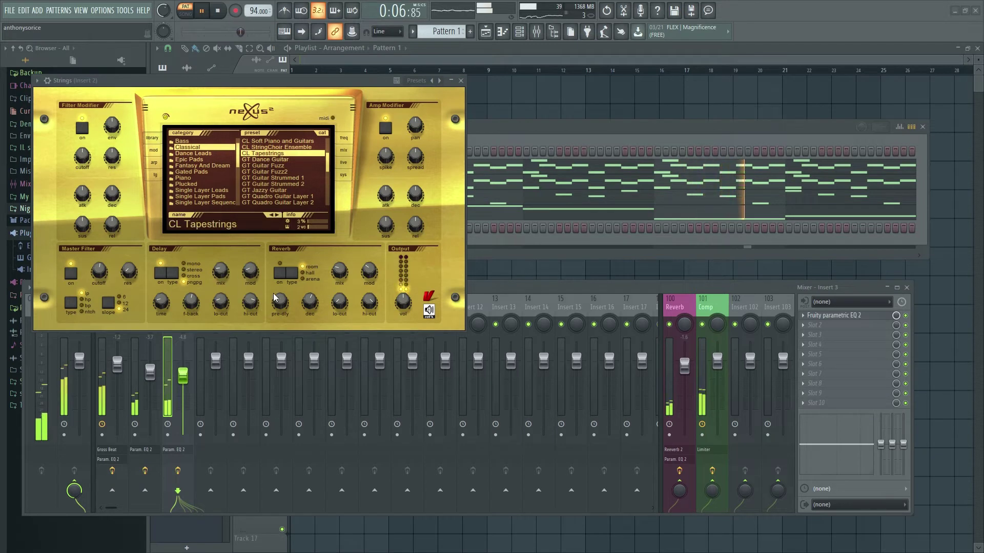
{"action": "left_click", "coordinate": [461, 80]}
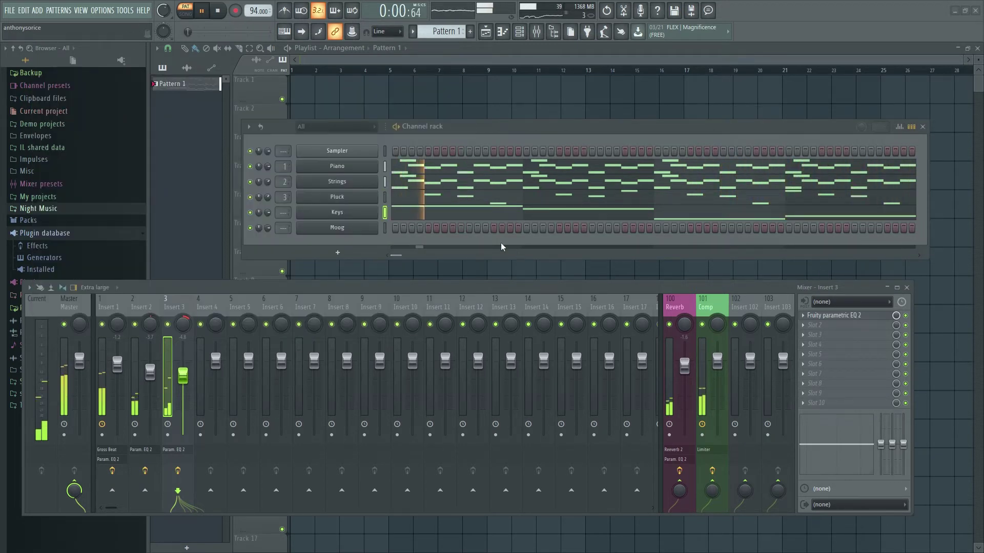
{"action": "left_click", "coordinate": [354, 201]}
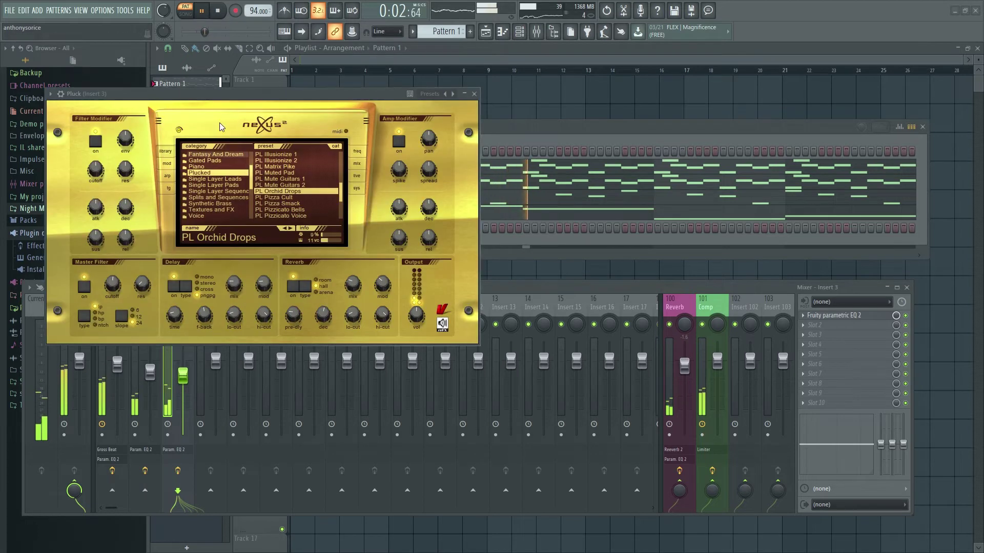
{"action": "key", "text": "space"}
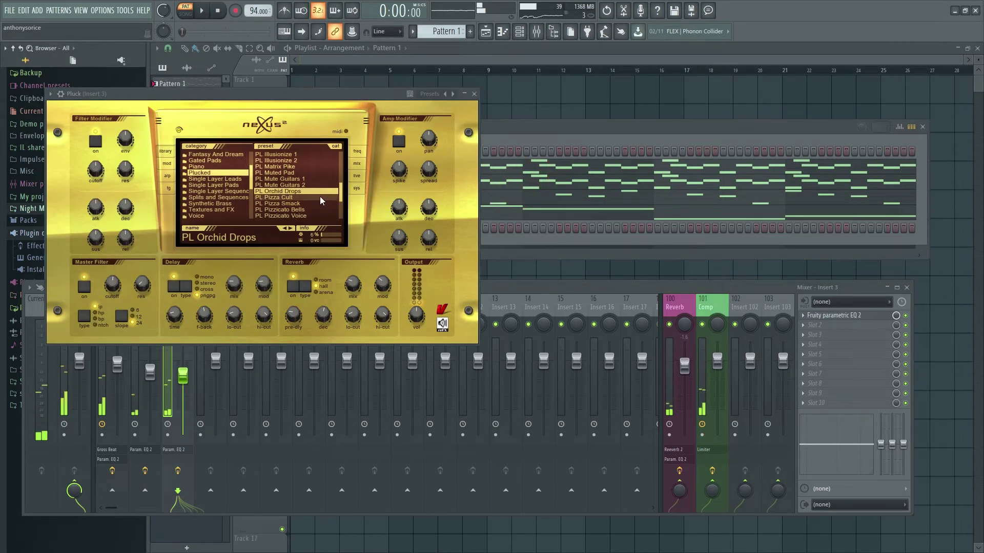
{"action": "left_click", "coordinate": [291, 177]}
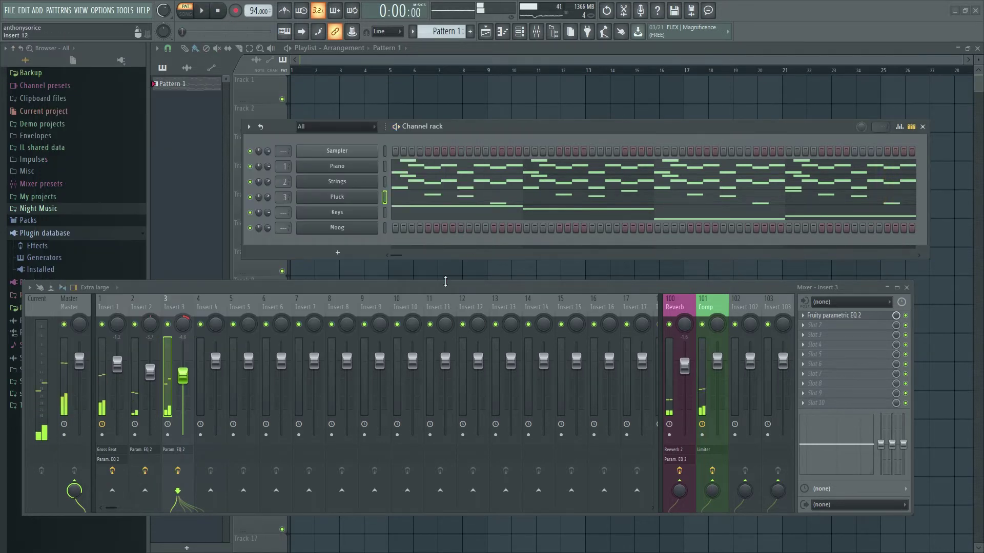
Step: Place one-beat notes in bar 1 of the Moog piano roll, C5 on beat 1 and G5 on beat 4, with the pattern playing
{"action": "right_click", "coordinate": [365, 230]}
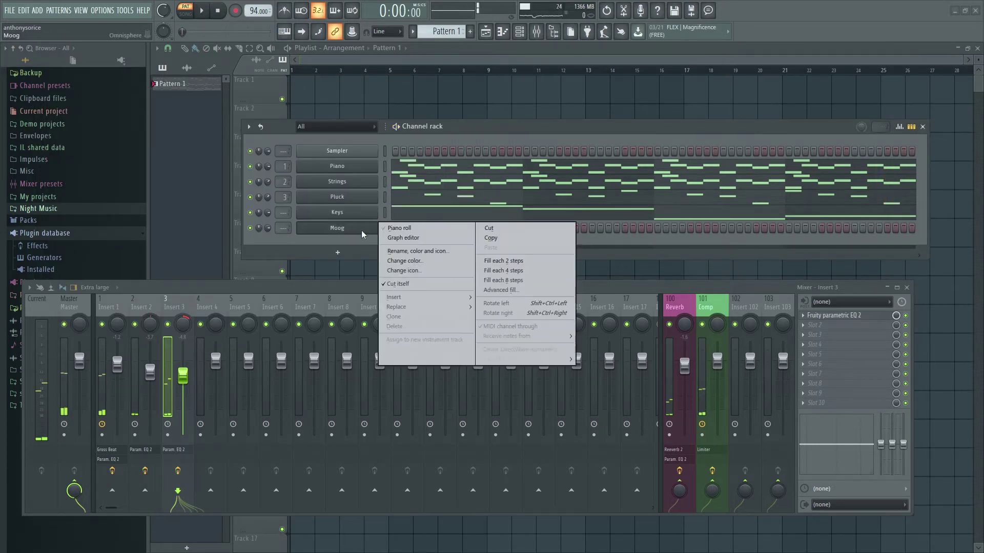
{"action": "left_click", "coordinate": [412, 228]}
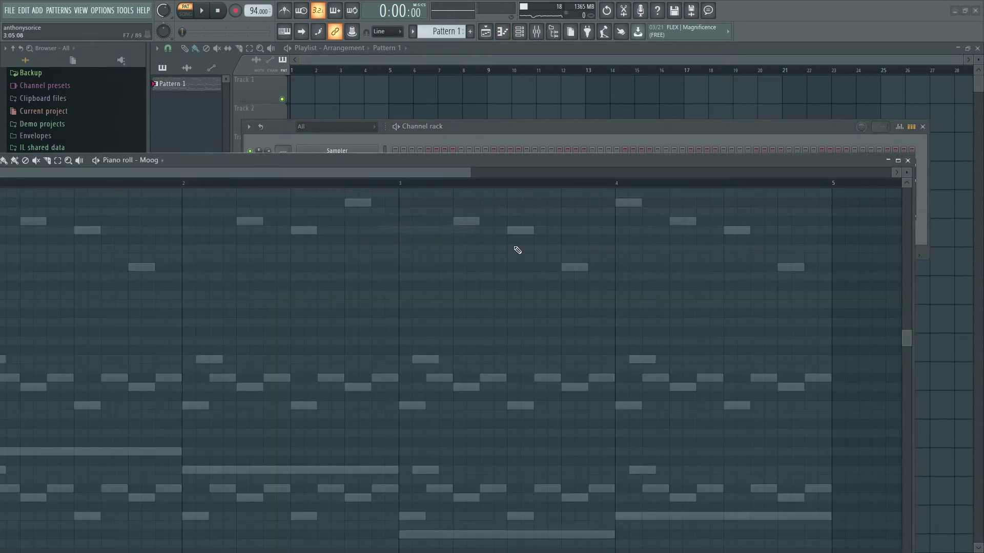
{"action": "left_click", "coordinate": [900, 163]}
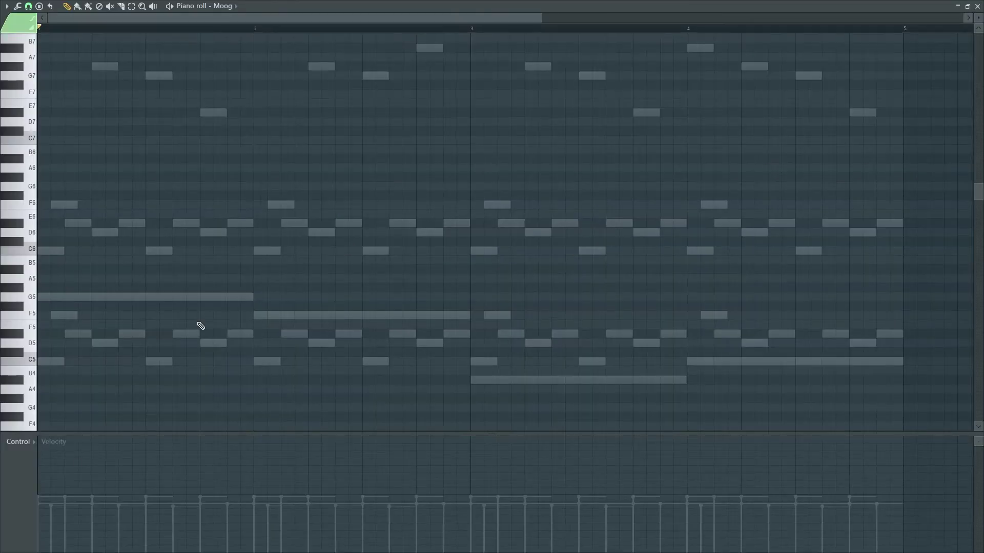
{"action": "scroll", "coordinate": [110, 329], "scroll_direction": "down", "scroll_amount": 1}
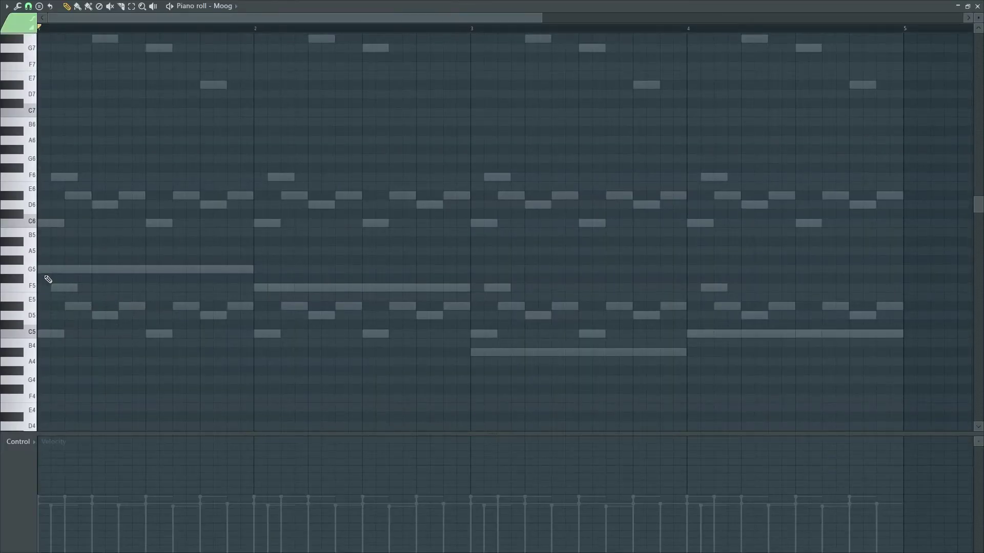
{"action": "left_click", "coordinate": [52, 335]}
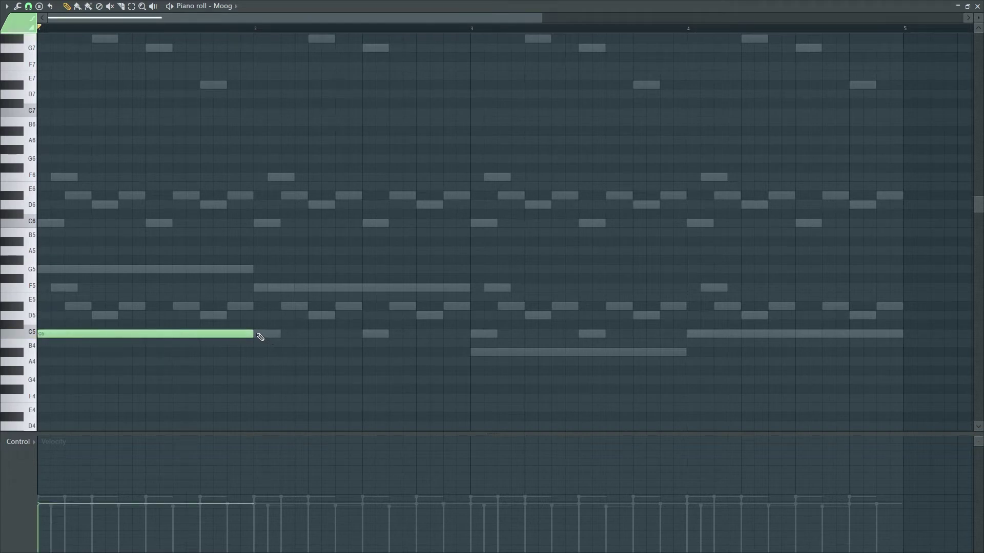
{"action": "left_click_drag", "start_coordinate": [261, 337], "coordinate": [51, 338]}
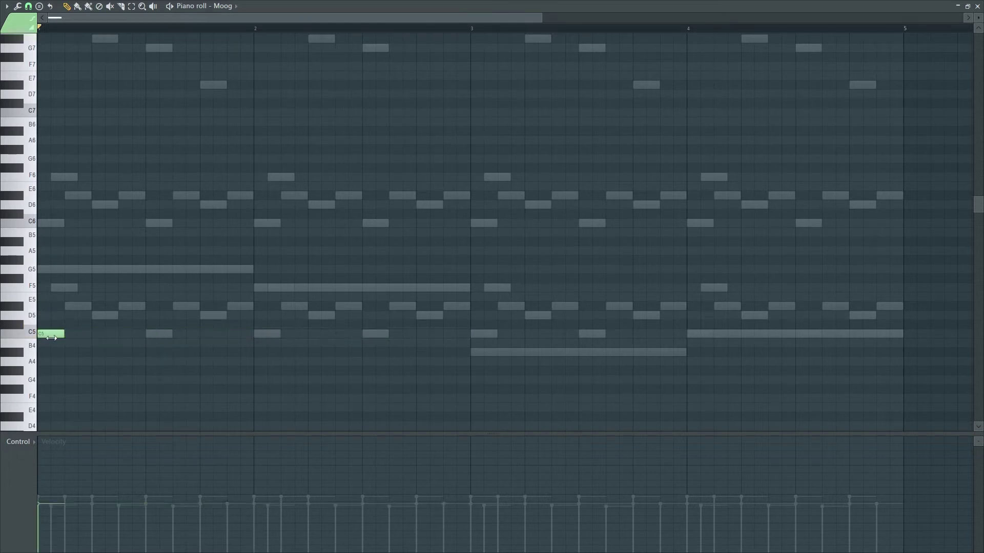
{"action": "key", "text": "space"}
{"action": "left_click", "coordinate": [207, 270]}
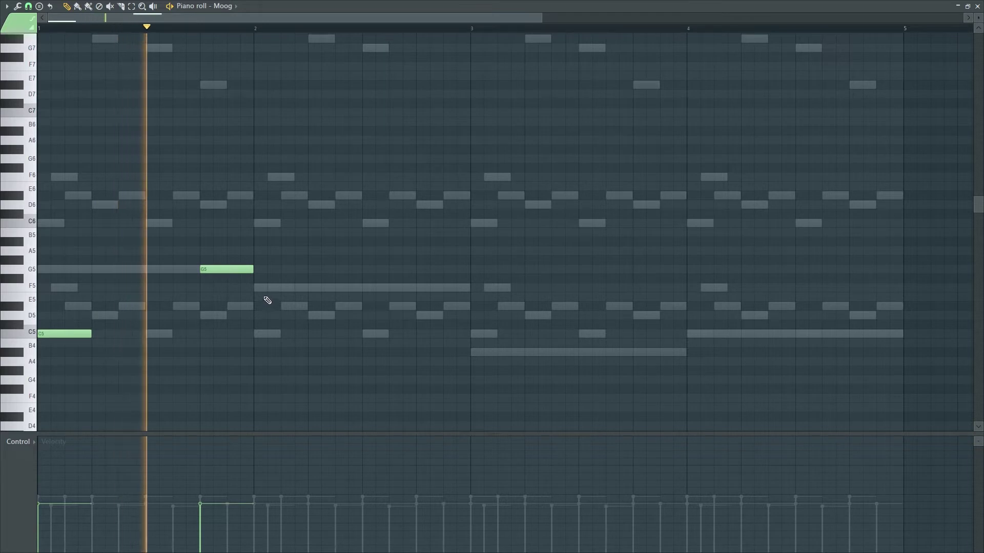
Step: Add one-beat Moog notes: F5 on beats 1 and 4 of bar 2, A#4 starting bar 3, C5 starting bar 4 and D#5 on its beat 4
{"action": "left_click", "coordinate": [259, 288]}
{"action": "left_click", "coordinate": [424, 288]}
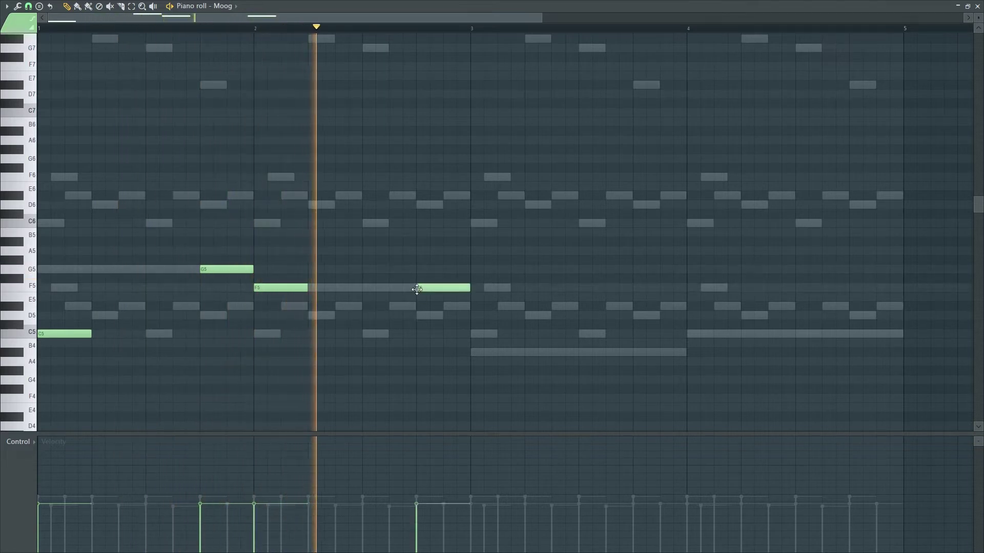
{"action": "left_click", "coordinate": [487, 352]}
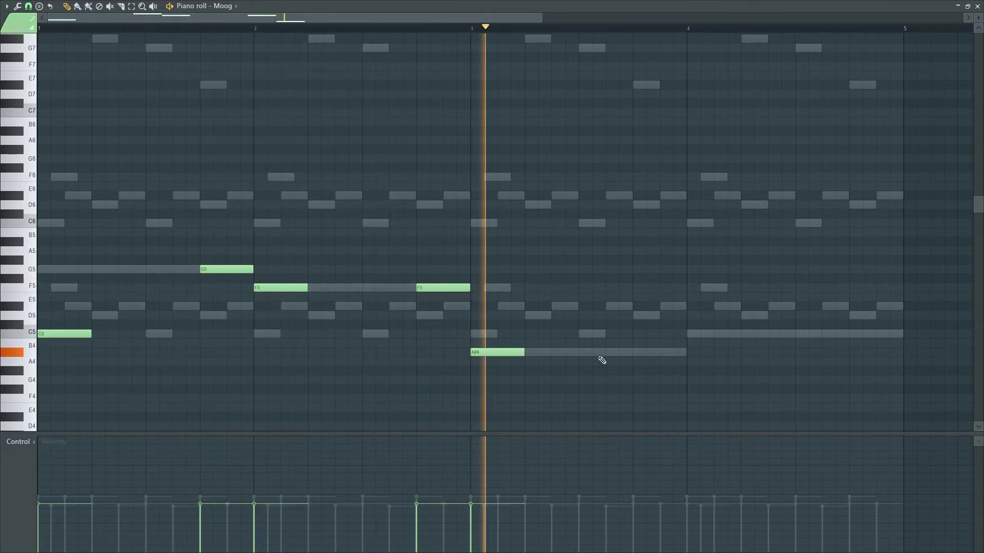
{"action": "left_click", "coordinate": [709, 333]}
{"action": "left_click", "coordinate": [854, 306]}
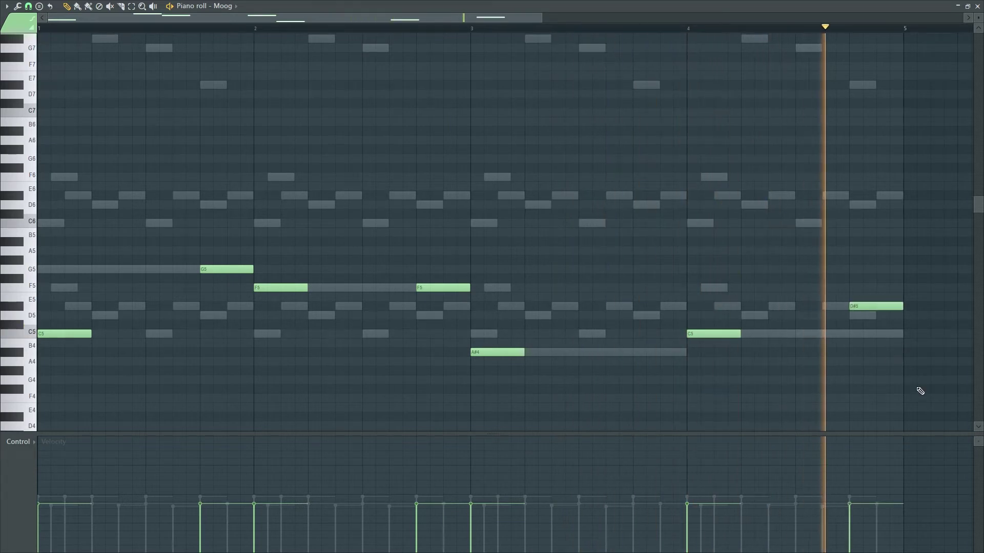
Step: Select all Moog notes and transpose them down one octave
{"action": "left_click_drag", "start_coordinate": [917, 391], "coordinate": [39, 209]}
{"action": "key", "text": "ctrl+Down"}
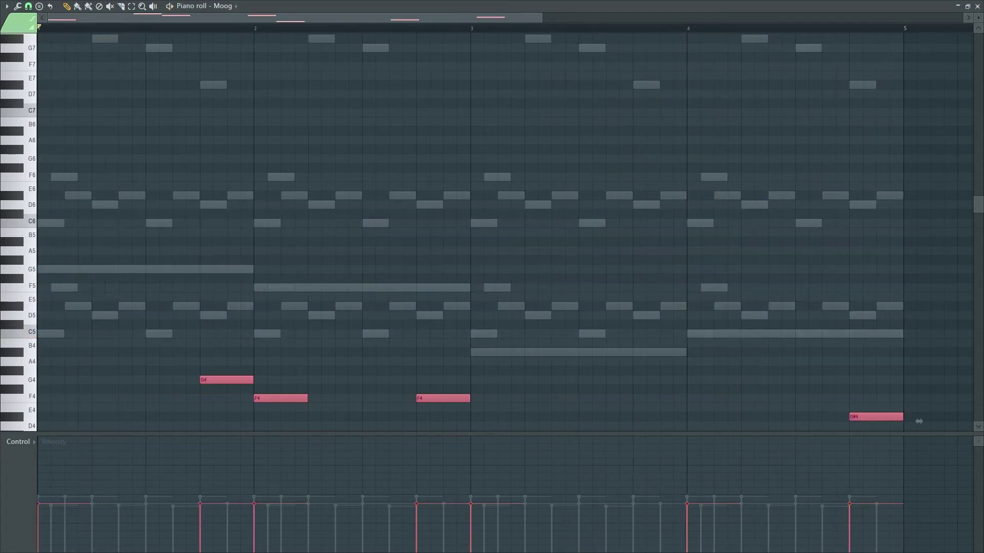
Step: Deselect the Moog notes and close the piano roll
{"action": "scroll", "coordinate": [141, 192], "scroll_direction": "down", "scroll_amount": 6}
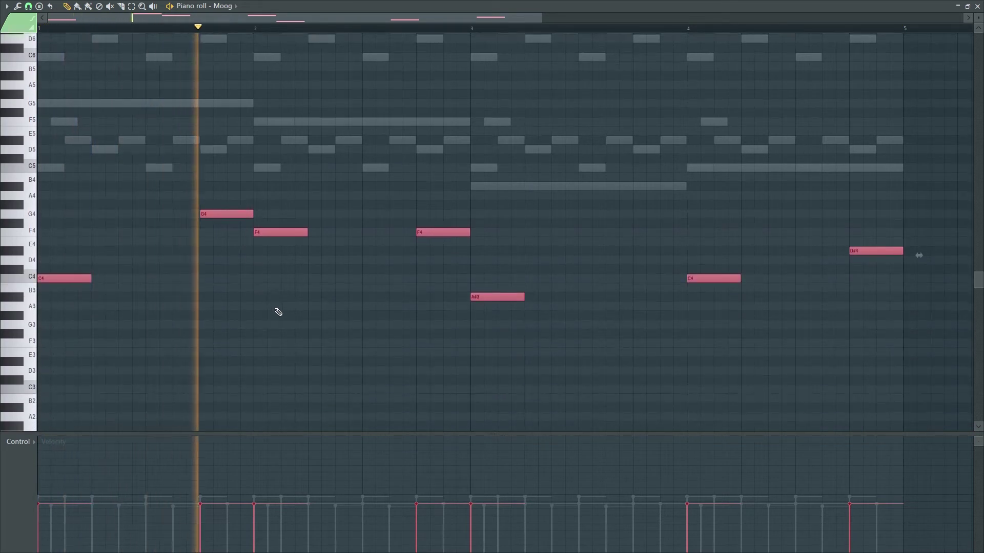
{"action": "key", "text": "ctrl+d"}
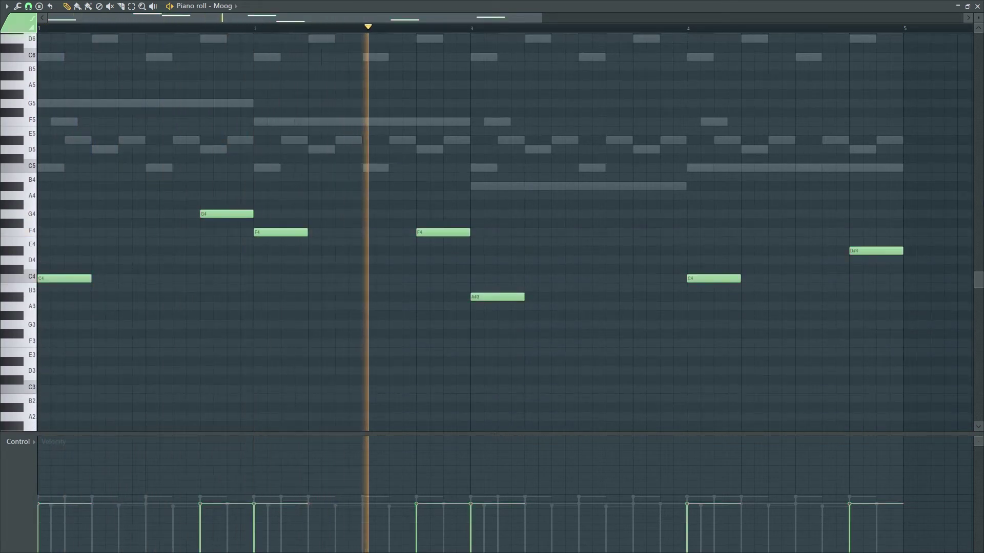
{"action": "key", "text": "Escape"}
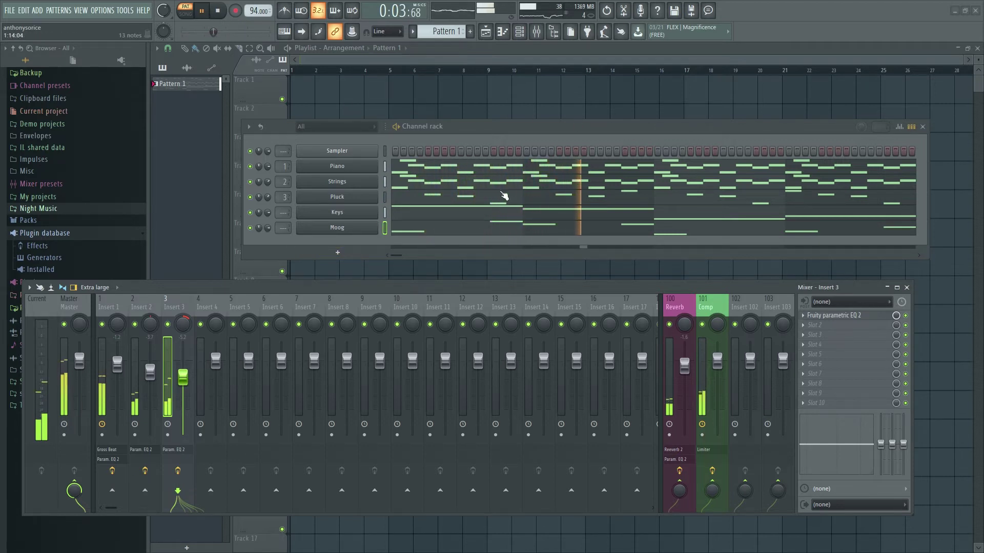
Step: Move the channel rack higher, stop playback and close the mixer
{"action": "left_click_drag", "start_coordinate": [589, 135], "coordinate": [592, 103]}
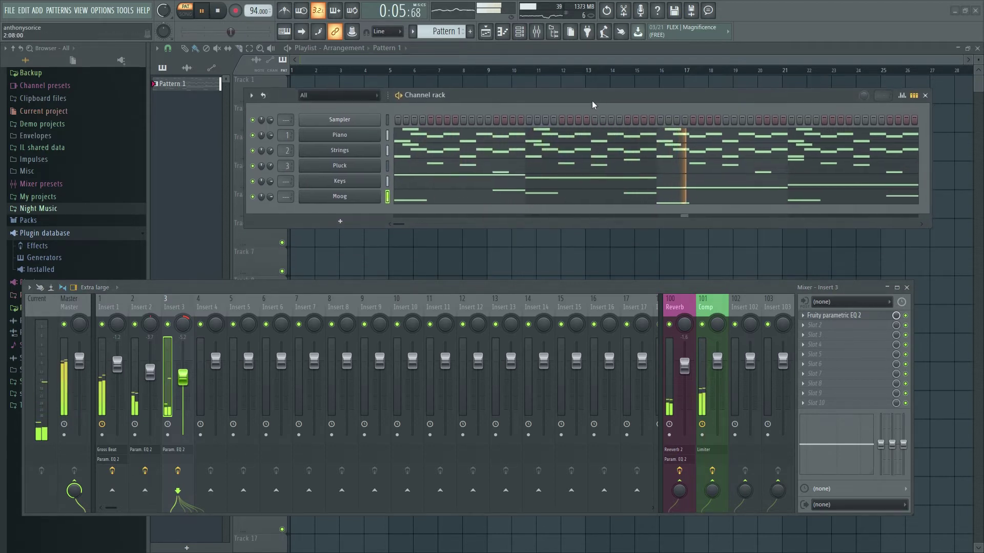
{"action": "key", "text": "space"}
{"action": "left_click", "coordinate": [906, 287]}
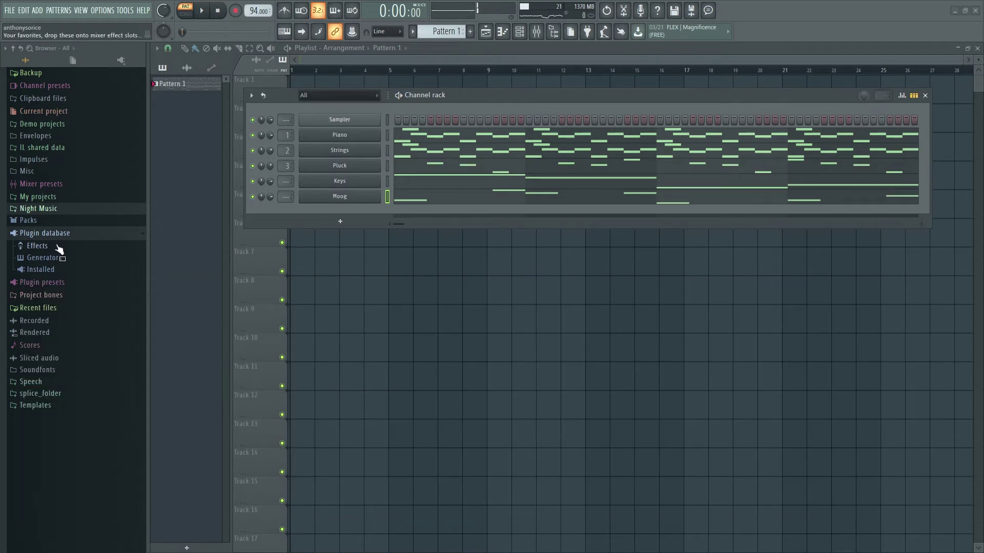
Step: Browse to the Kicks folder of The 6ix Drum Kit under Night Music > Packs
{"action": "left_click", "coordinate": [38, 212]}
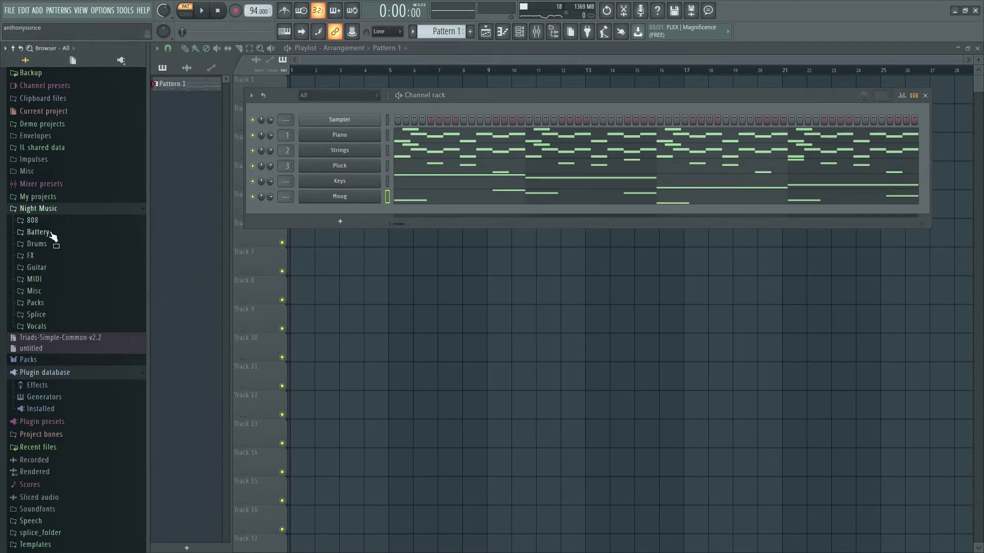
{"action": "left_click", "coordinate": [44, 303]}
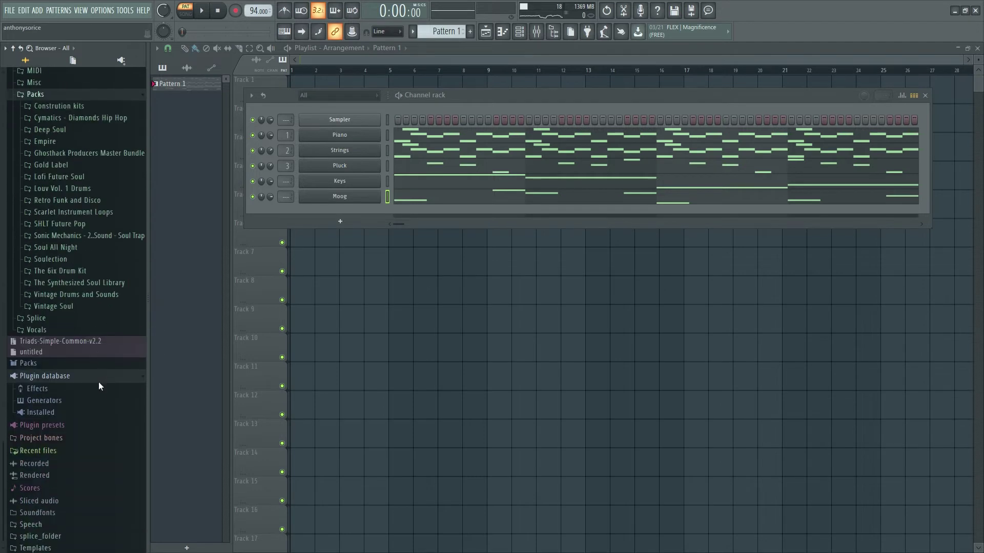
{"action": "left_click", "coordinate": [74, 270]}
{"action": "scroll", "coordinate": [103, 334], "scroll_direction": "down", "scroll_amount": 2}
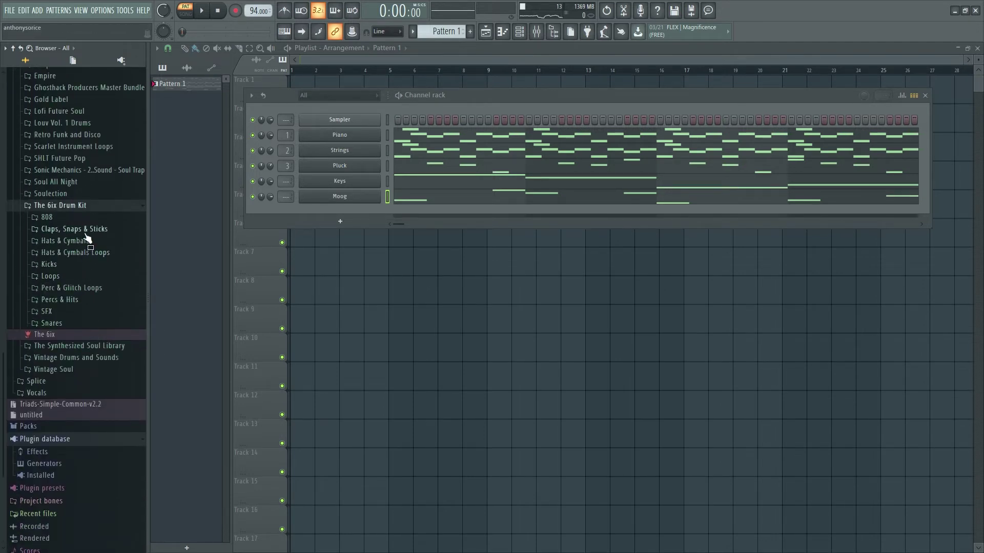
{"action": "left_click", "coordinate": [49, 264]}
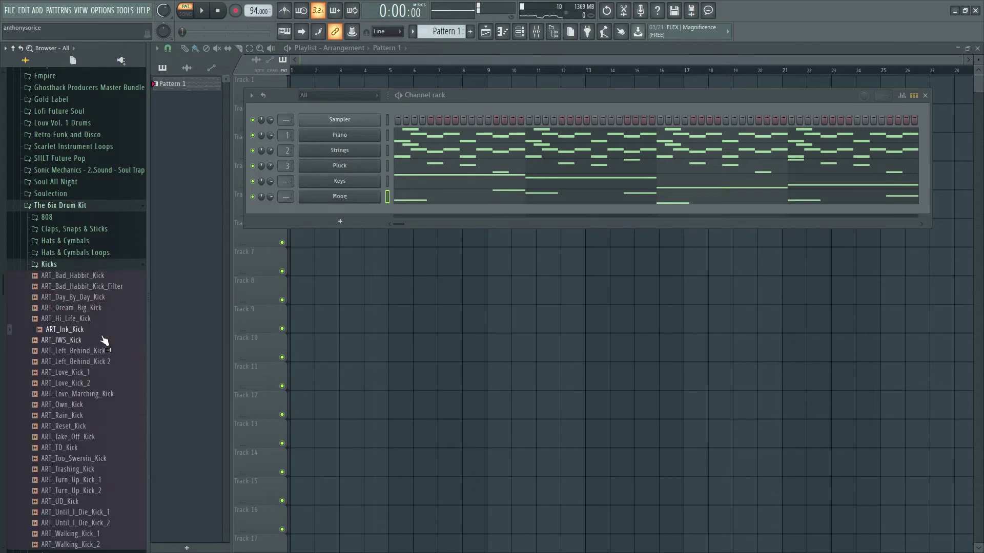
Step: Audition kick samples, including ART_Turn_Up_Kick_1, ART_Turn_Up_Kick_2 and ART_Until_I_Die_Kick_2
{"action": "scroll", "coordinate": [92, 410], "scroll_direction": "down", "scroll_amount": 6}
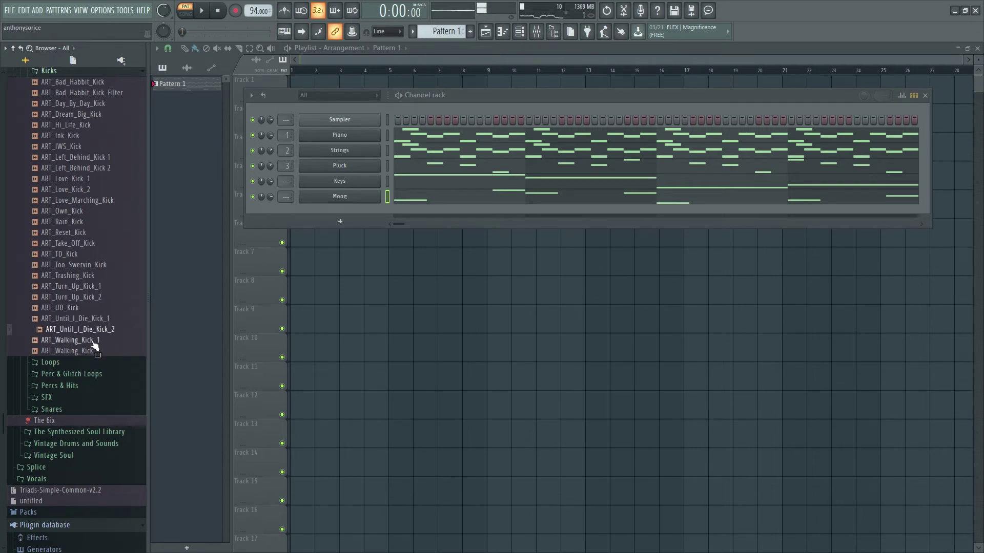
{"action": "left_click", "coordinate": [91, 321]}
{"action": "left_click", "coordinate": [89, 300]}
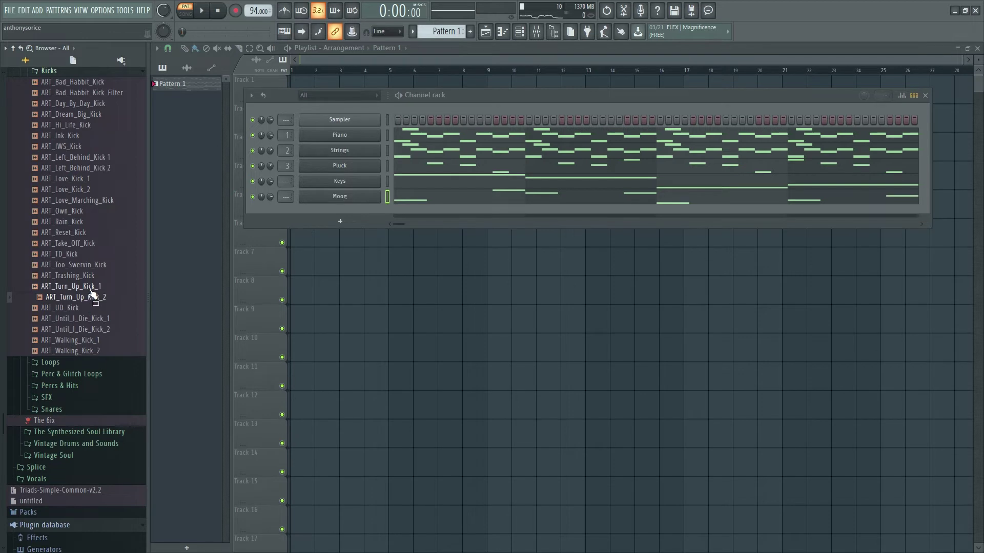
{"action": "left_click", "coordinate": [91, 288]}
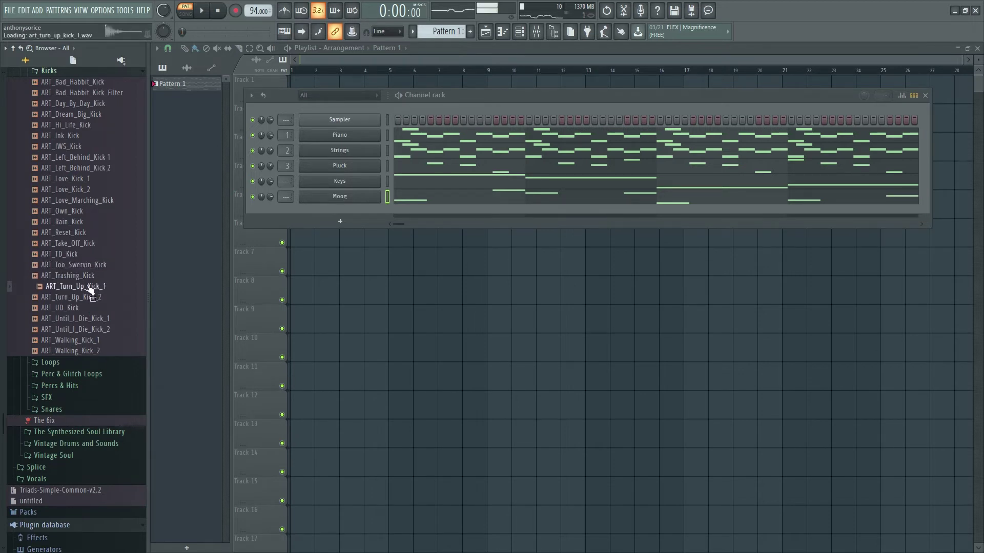
{"action": "left_click", "coordinate": [88, 330]}
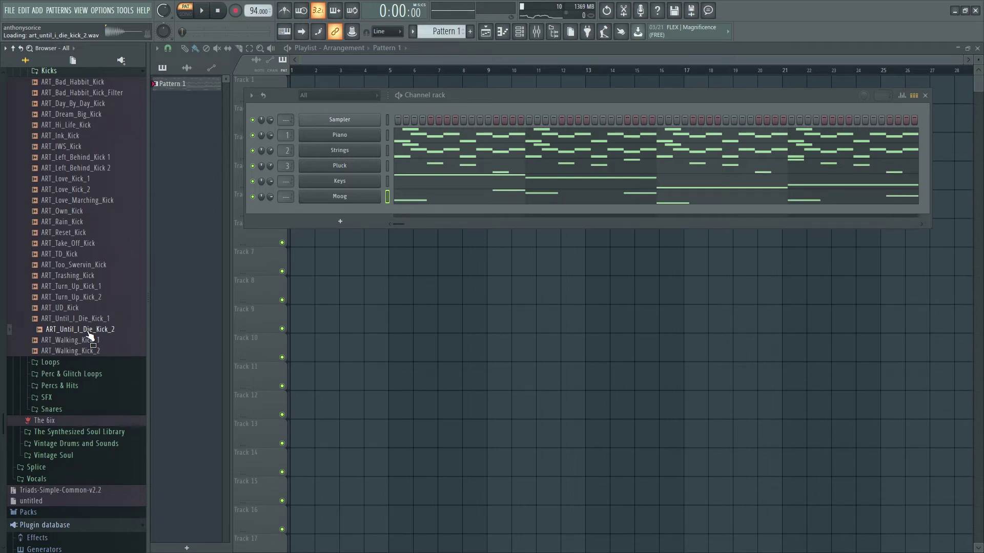
Step: Add ART_Until_I_Die_Kick_2 as a new channel below Moog and check its envelope and sample settings
{"action": "left_click_drag", "start_coordinate": [88, 333], "coordinate": [341, 212]}
{"action": "left_click", "coordinate": [339, 212]}
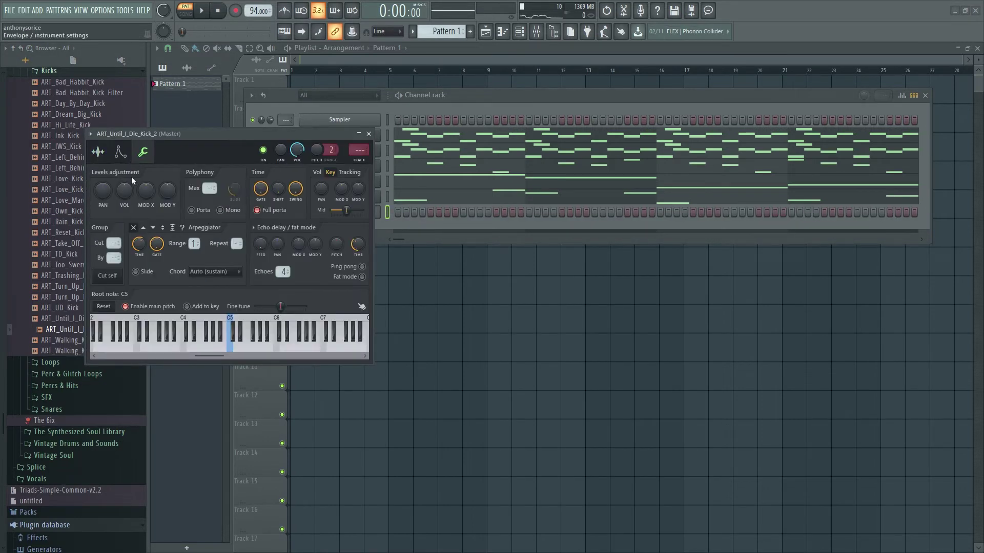
{"action": "left_click", "coordinate": [120, 153]}
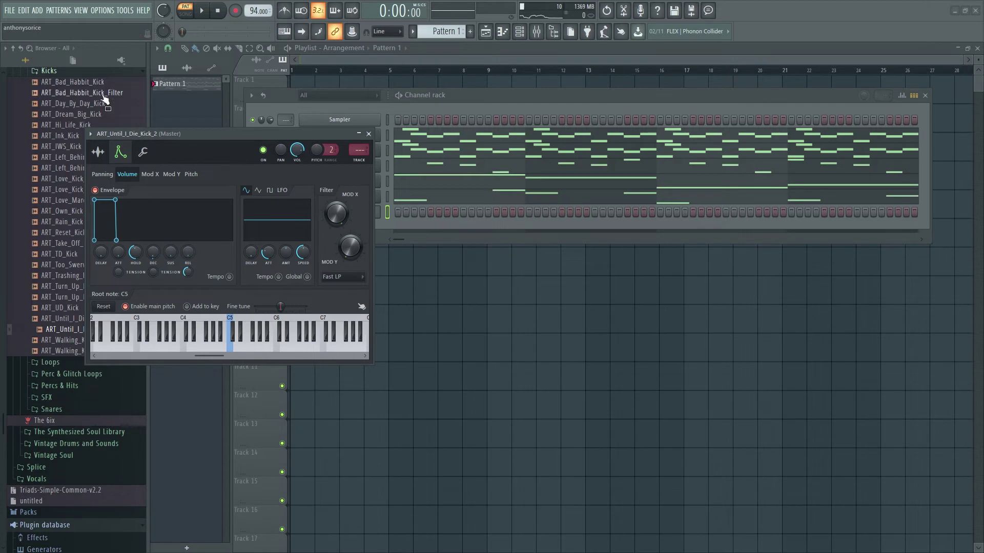
{"action": "left_click", "coordinate": [98, 152]}
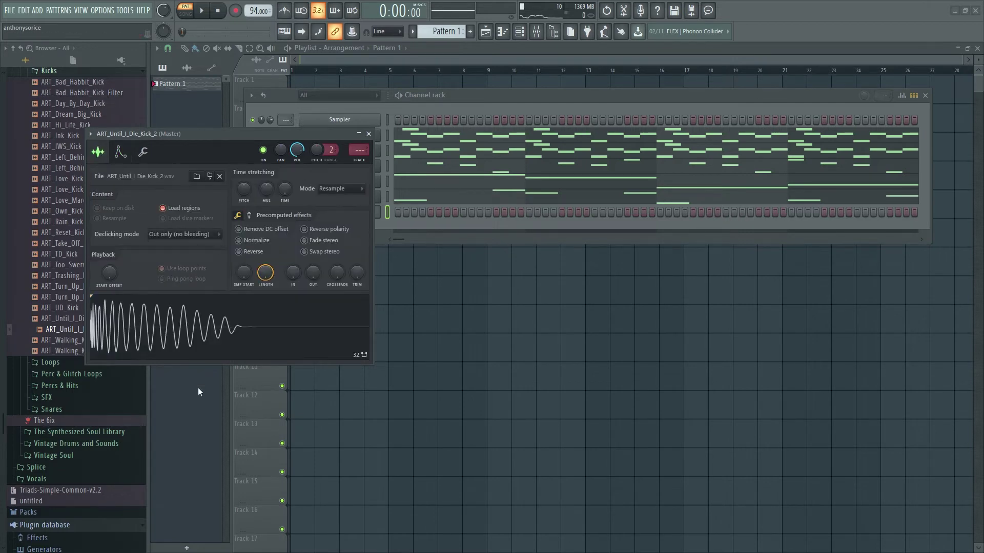
{"action": "left_click", "coordinate": [368, 134]}
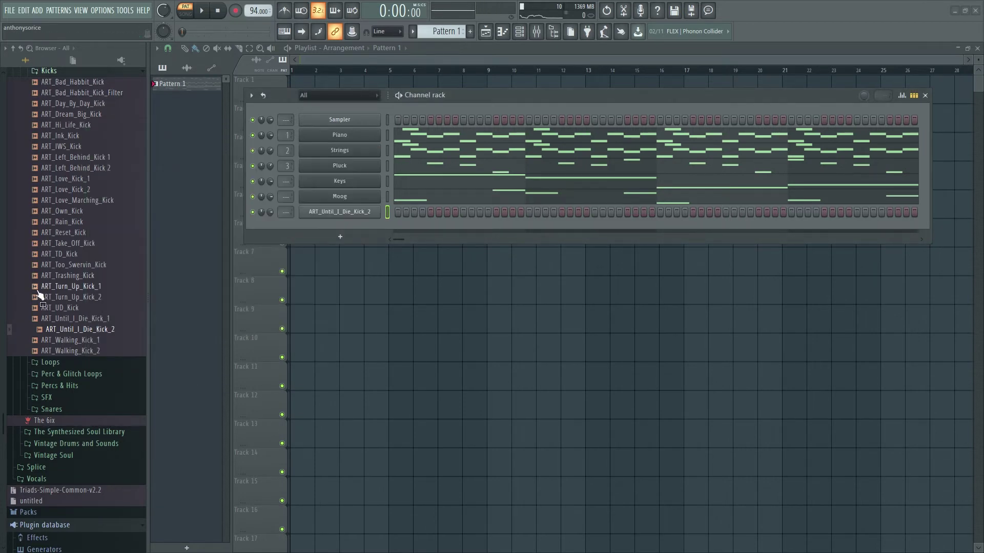
Step: Add Snare 808 8 from the Night Music 808 snare folder as a new channel, with a hit on beat 3 of each bar
{"action": "scroll", "coordinate": [58, 284], "scroll_direction": "up", "scroll_amount": 3}
{"action": "scroll", "coordinate": [57, 283], "scroll_direction": "up", "scroll_amount": 6}
{"action": "left_click", "coordinate": [45, 208]}
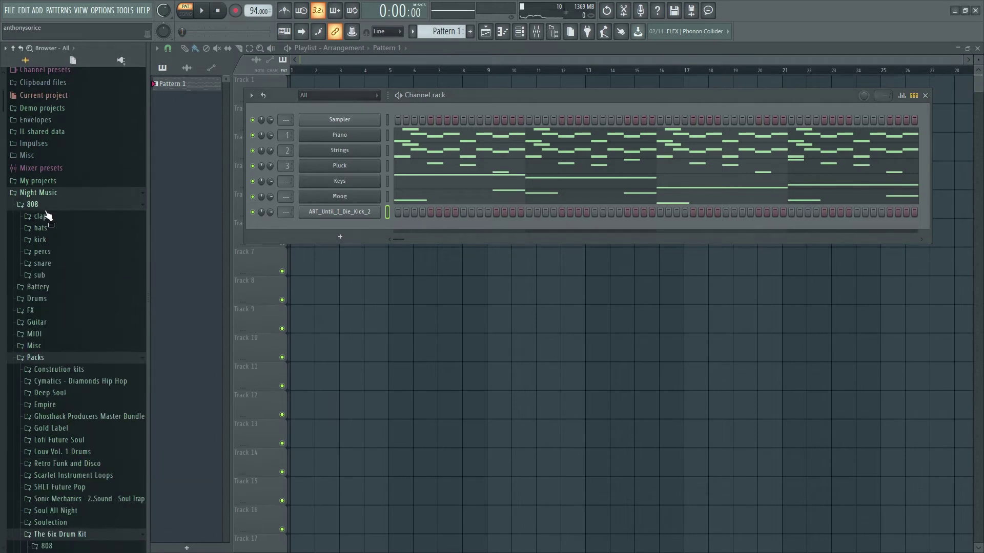
{"action": "left_click", "coordinate": [57, 266]}
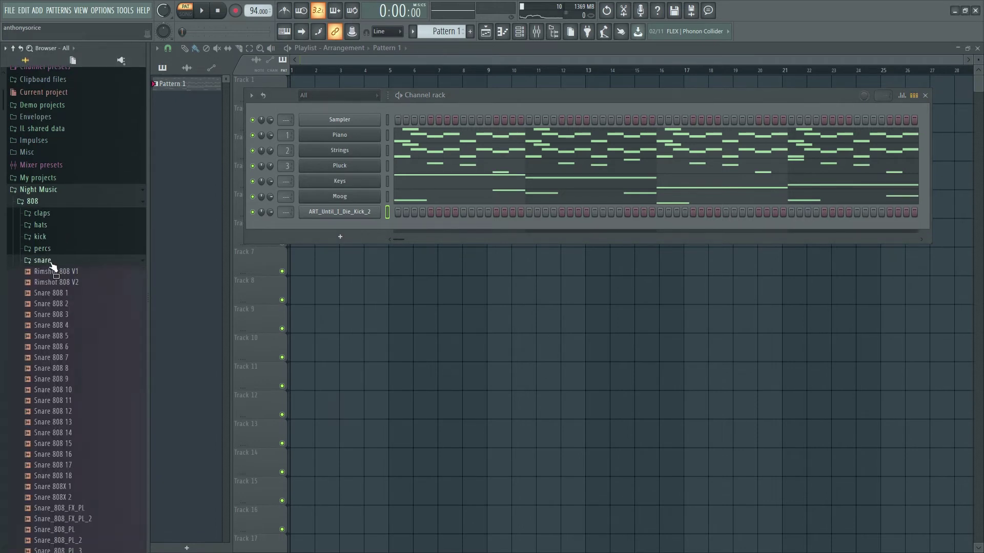
{"action": "left_click", "coordinate": [50, 332]}
{"action": "left_click", "coordinate": [61, 366]}
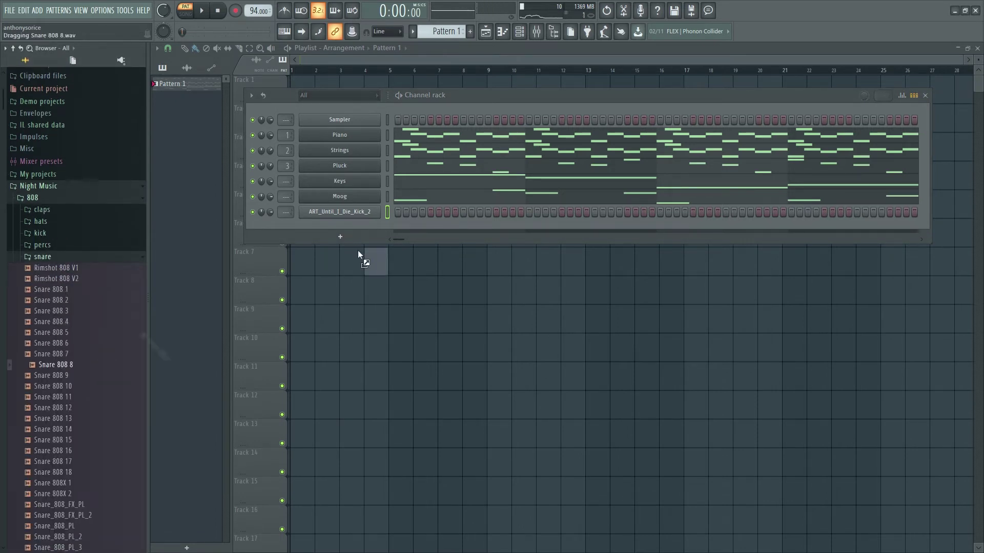
{"action": "left_click_drag", "start_coordinate": [357, 250], "coordinate": [362, 222]}
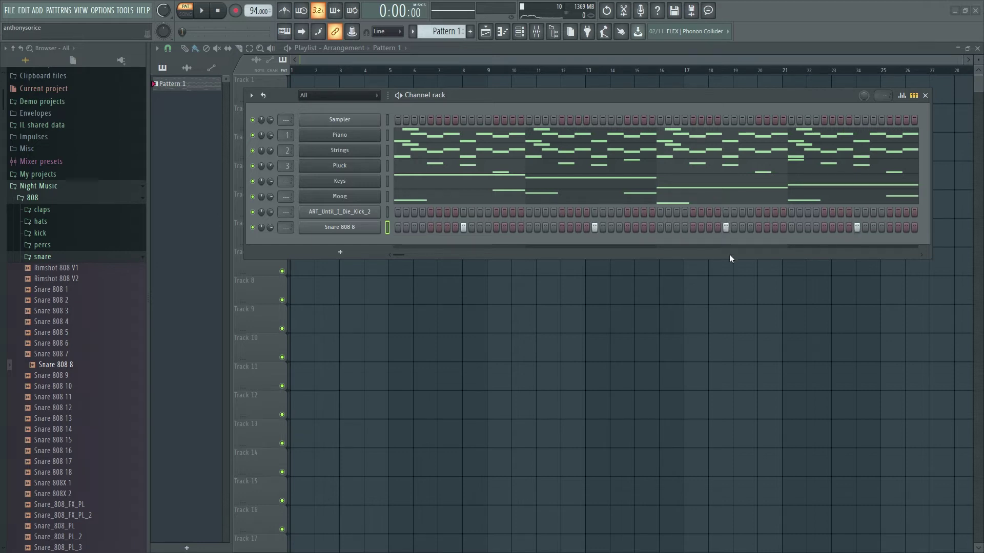
Step: Check the Snare 808 8 hits in the piano roll and close it
{"action": "right_click", "coordinate": [364, 231]}
{"action": "left_click", "coordinate": [395, 229]}
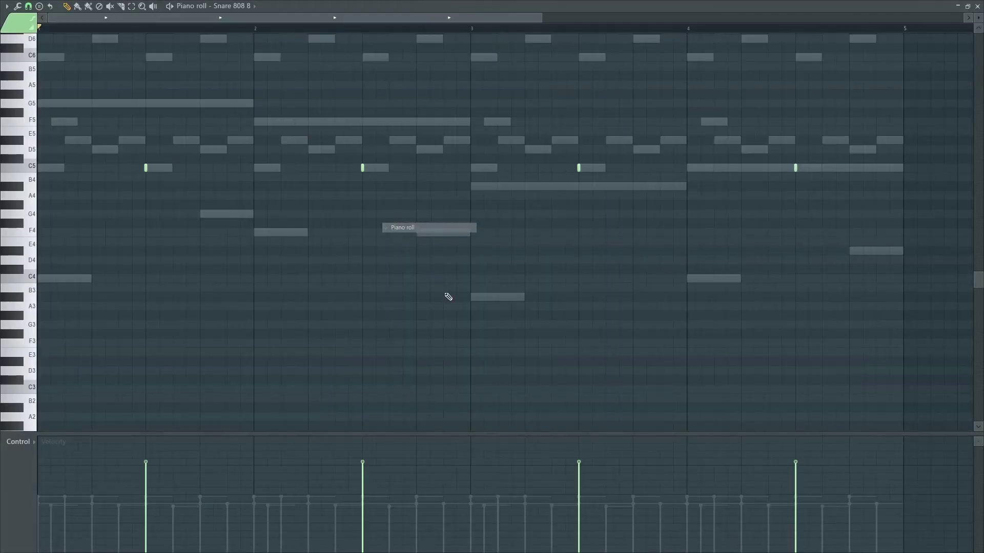
{"action": "left_click", "coordinate": [969, 7]}
{"action": "left_click", "coordinate": [907, 161]}
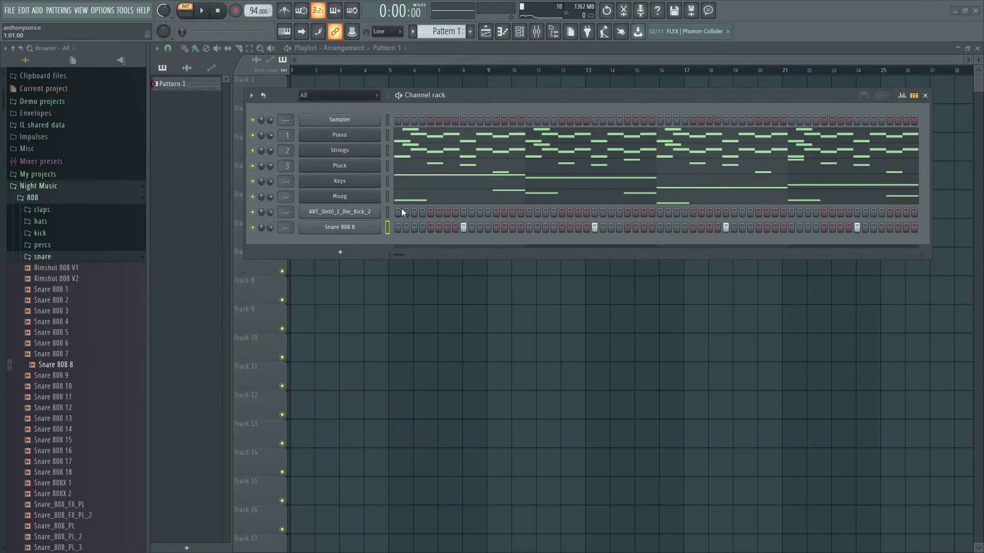
Step: With the pattern playing, place kick hits on steps 1, 7, 13, 16 and 17
{"action": "key", "text": "space"}
{"action": "left_click", "coordinate": [447, 211]}
{"action": "left_click", "coordinate": [494, 213]}
{"action": "left_click", "coordinate": [520, 212]}
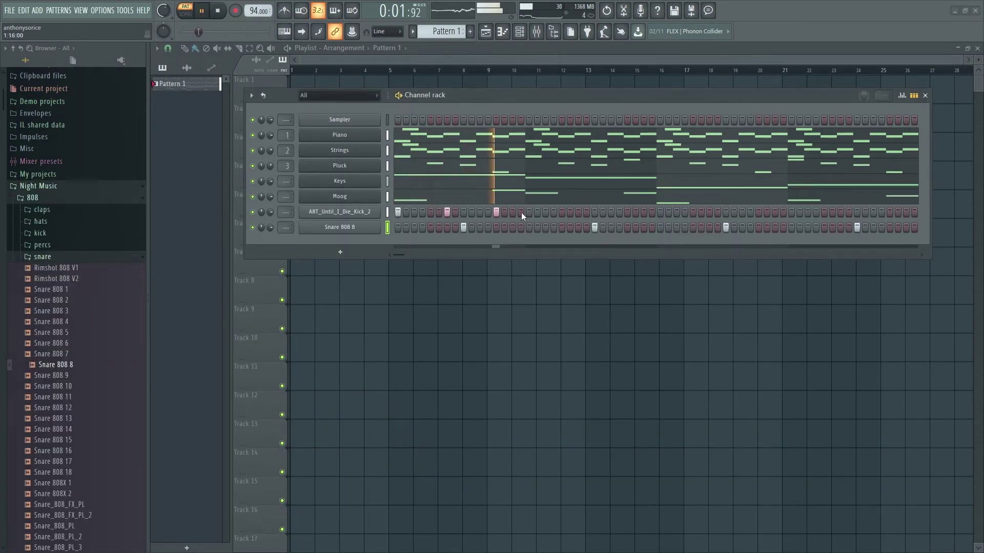
{"action": "left_click", "coordinate": [529, 212]}
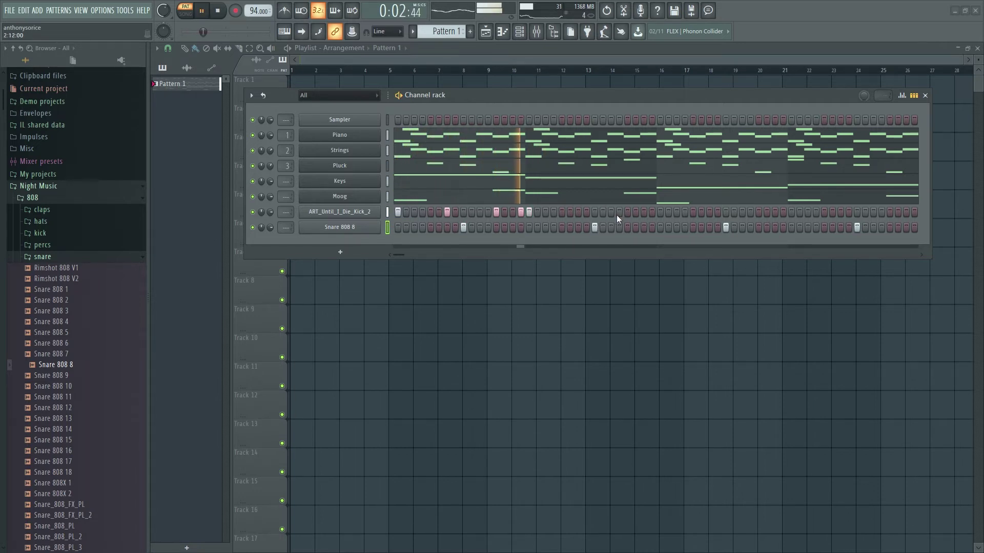
Step: In the Moog piano roll, replace bar 1's G4 with a half-beat C4 starting on beat 4
{"action": "right_click", "coordinate": [358, 202]}
{"action": "left_click", "coordinate": [391, 197]}
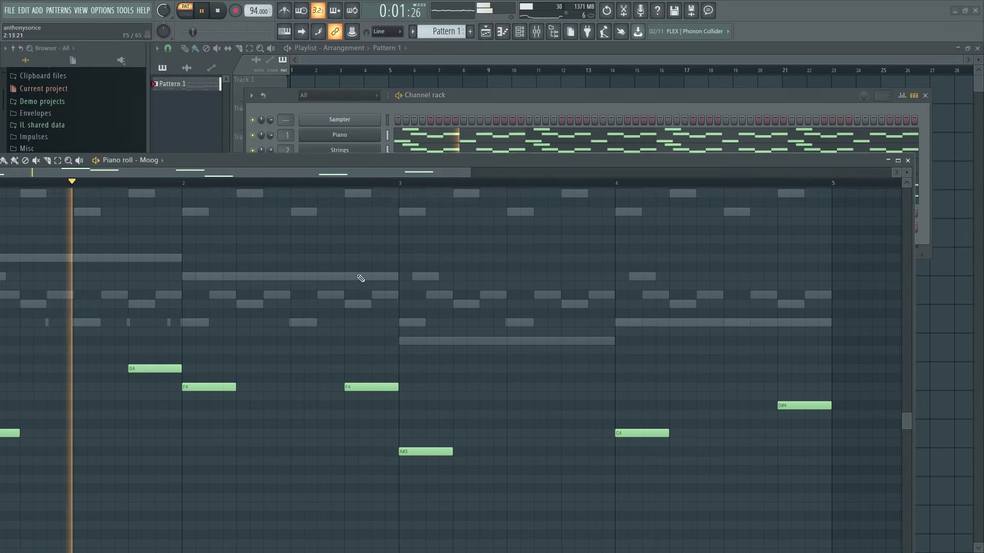
{"action": "key", "text": "space"}
{"action": "left_click", "coordinate": [905, 162]}
{"action": "key", "text": "space"}
{"action": "key", "text": "space"}
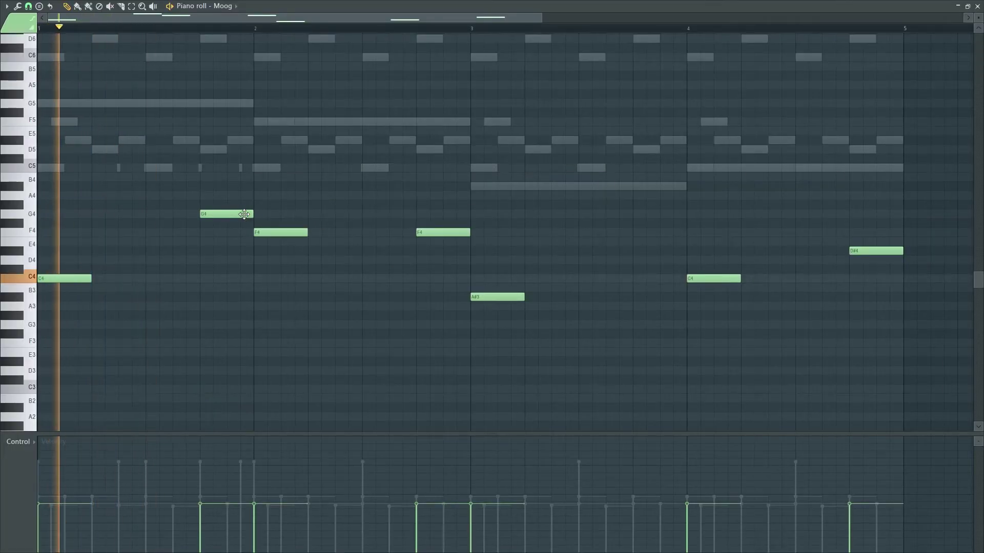
{"action": "left_click_drag", "start_coordinate": [244, 214], "coordinate": [187, 277]}
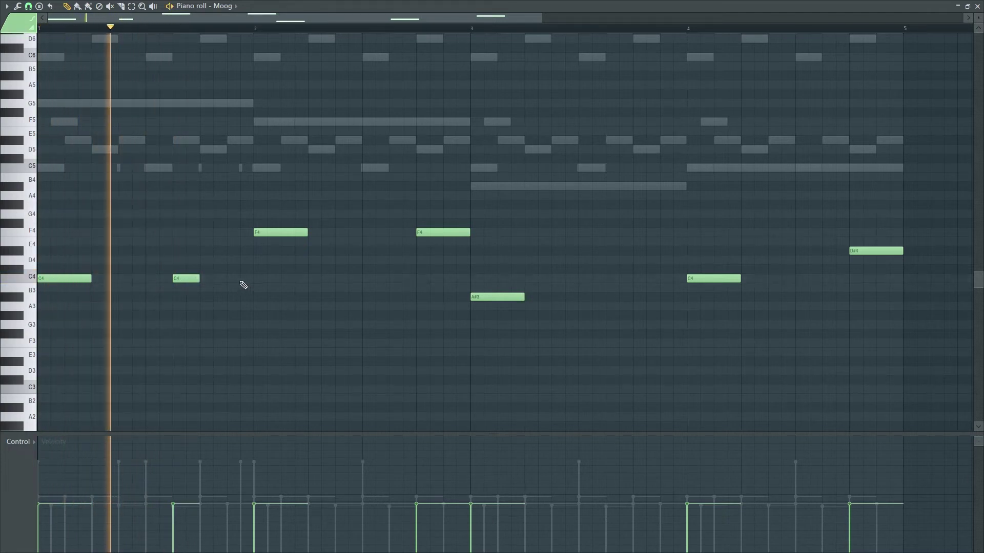
{"action": "key", "text": "space"}
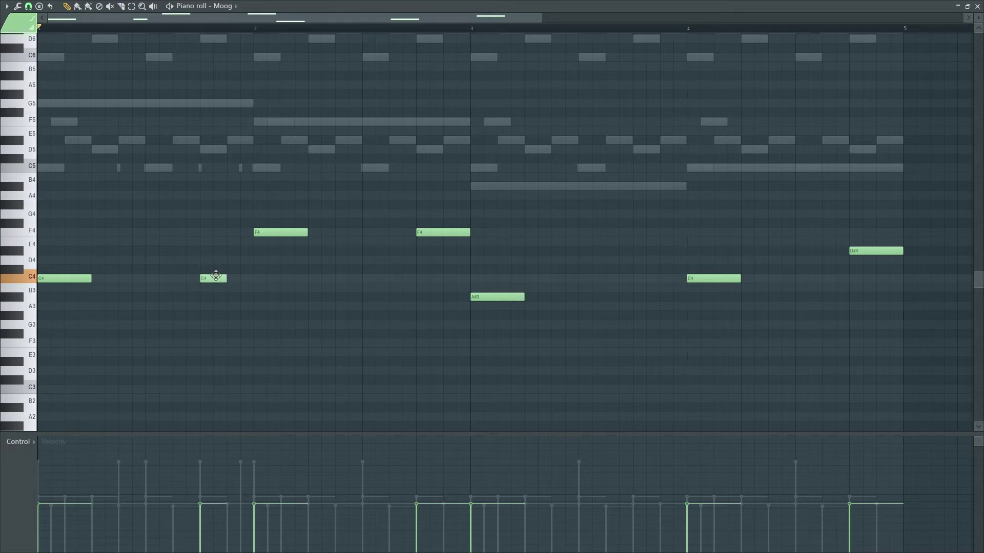
Step: Play the pattern to hear the changed Moog line with the drums, and close the piano roll
{"action": "key", "text": "space"}
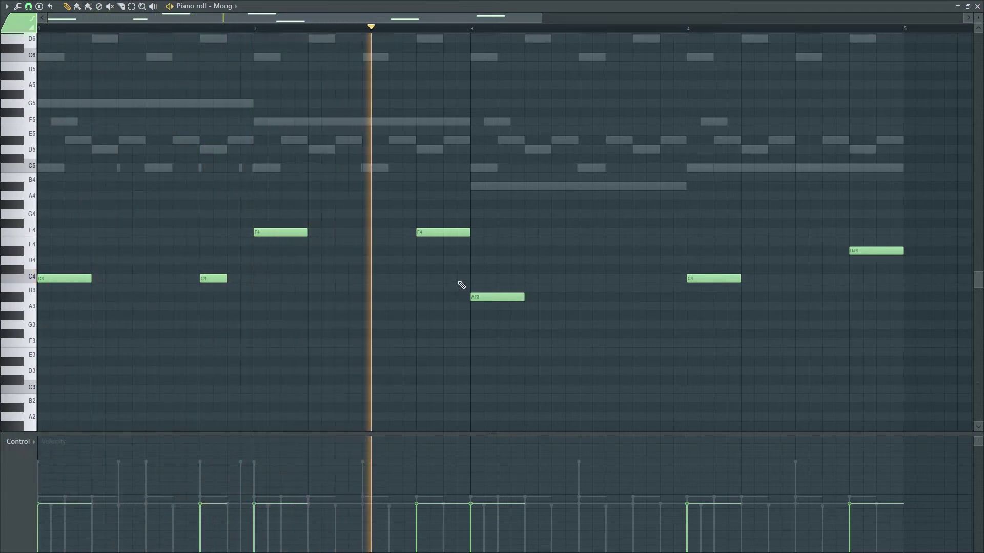
{"action": "key", "text": "space"}
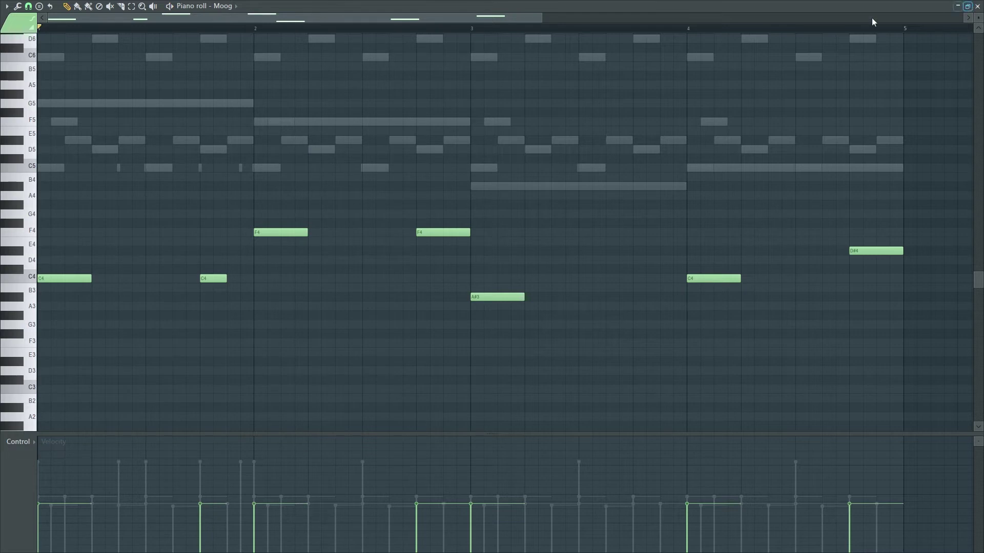
{"action": "key", "text": "space"}
{"action": "left_click", "coordinate": [977, 6]}
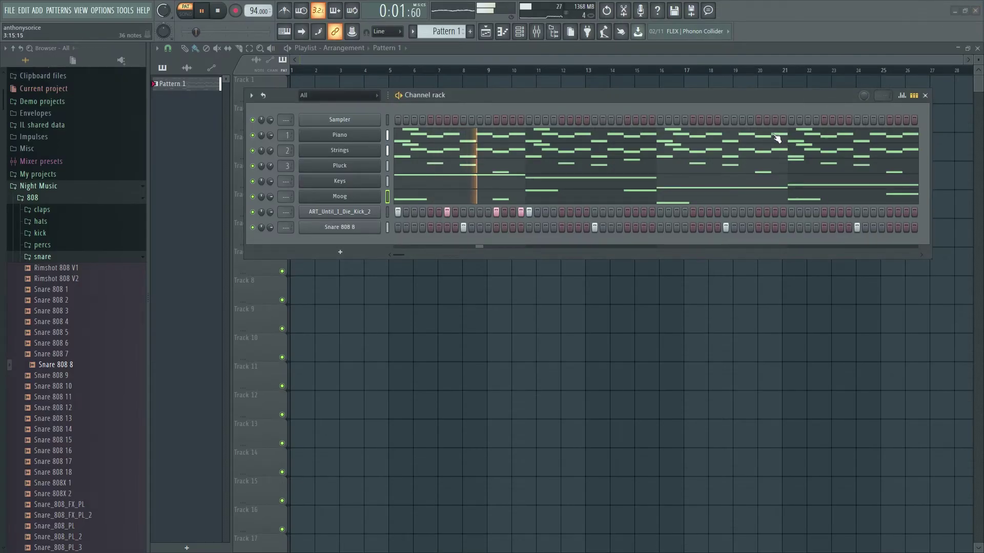
Step: Replay the pattern with a trial kick on step 21, and delete that hit in the kick's piano roll
{"action": "key", "text": "space"}
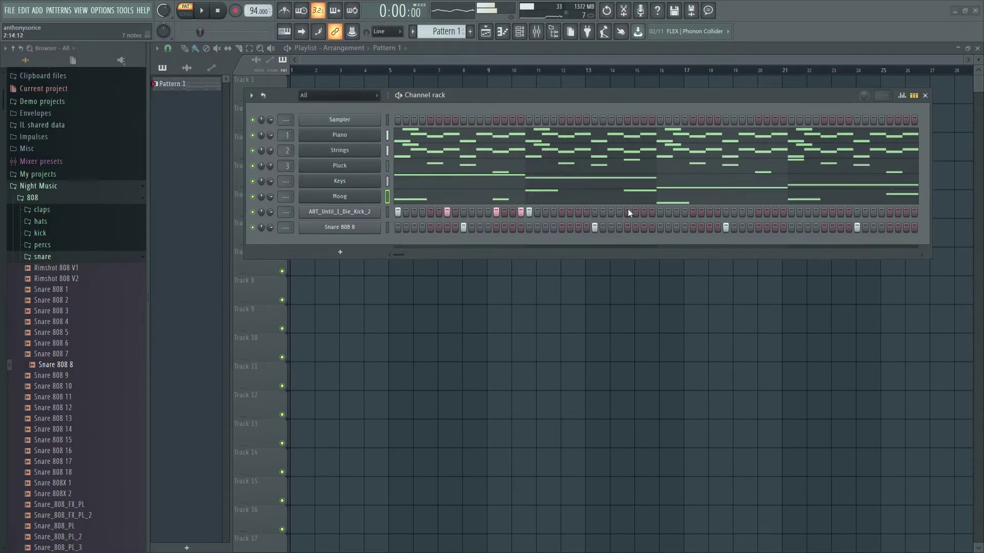
{"action": "key", "text": "space"}
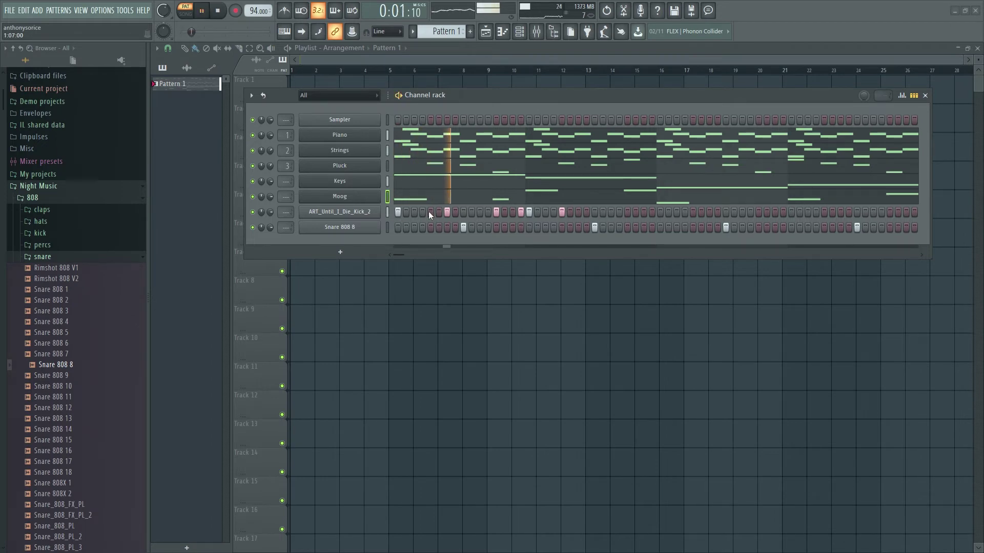
{"action": "right_click", "coordinate": [379, 212]}
{"action": "left_click", "coordinate": [414, 211]}
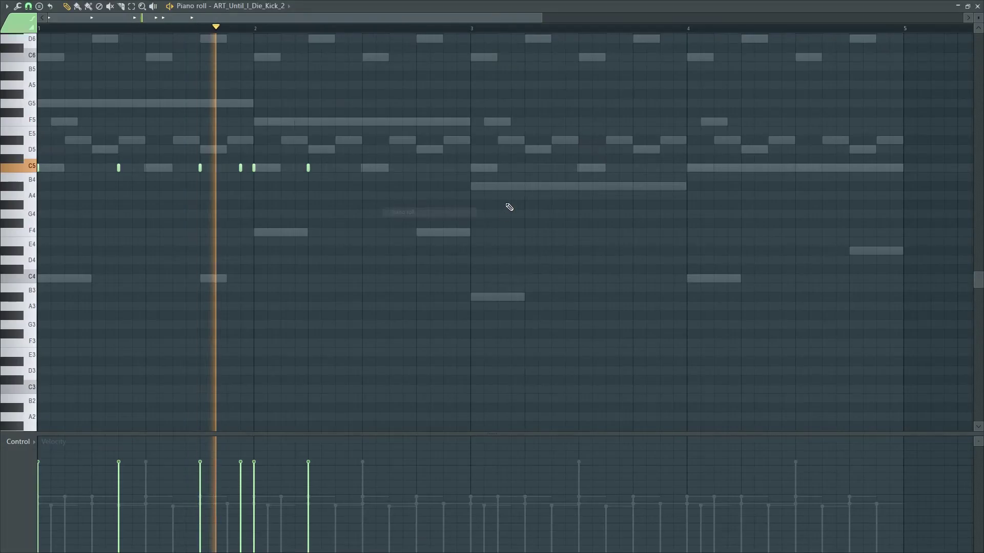
{"action": "right_click", "coordinate": [306, 167]}
{"action": "key", "text": "space"}
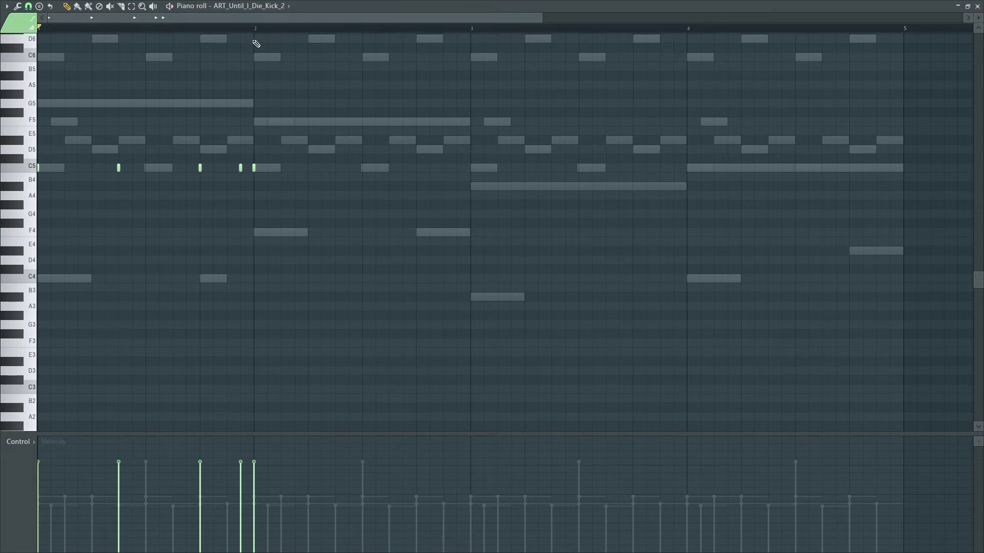
Step: Copy bar 1's four kick hits to bar 3
{"action": "left_click_drag", "start_coordinate": [255, 28], "coordinate": [108, 24]}
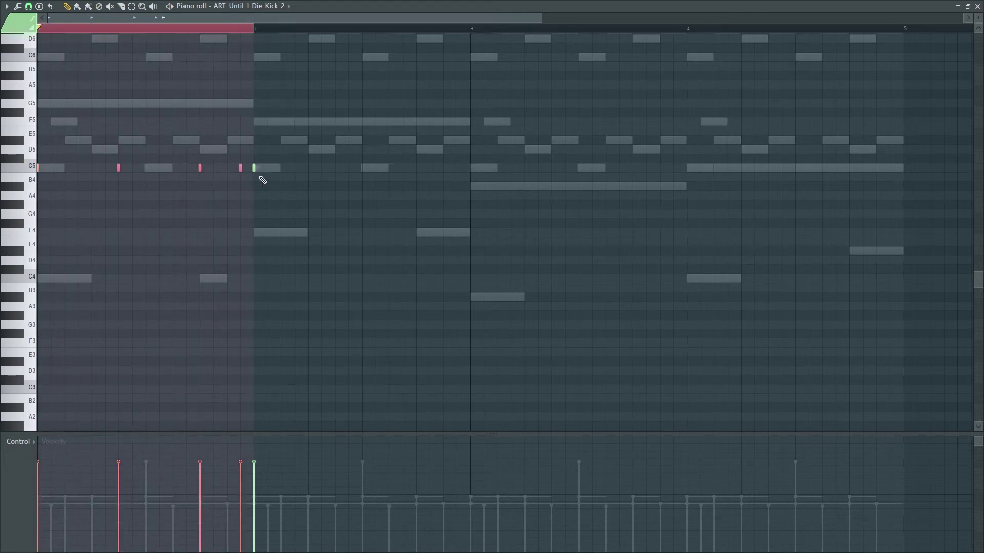
{"action": "mouse_move", "coordinate": [239, 167]}
{"action": "left_mouse_down"}
{"action": "mouse_move", "coordinate": [692, 178]}
{"action": "mouse_move", "coordinate": [680, 182]}
{"action": "left_mouse_up"}
{"action": "right_click", "coordinate": [656, 226]}
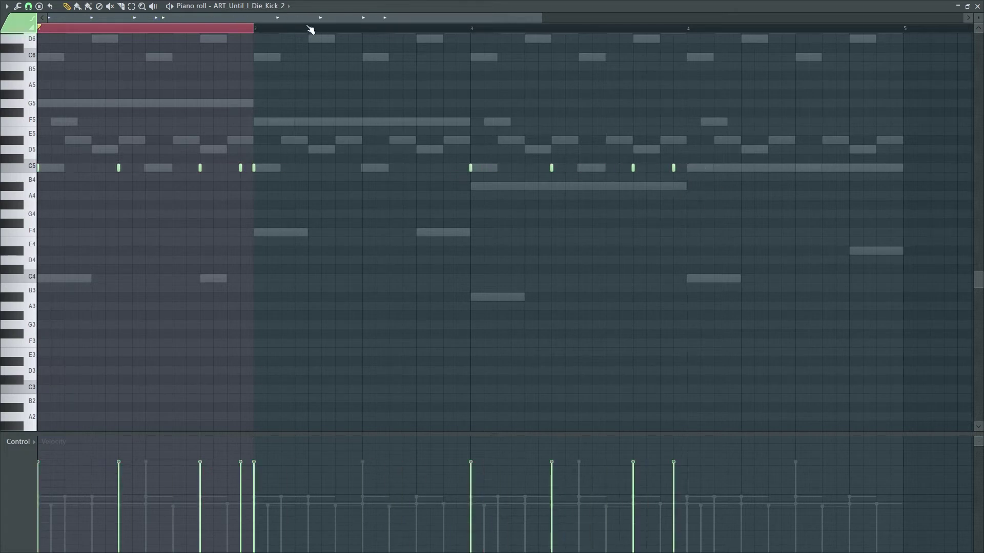
Step: Switch to the Moog notes, replace bar 3's A#3 with copies of bar 1's two C4 notes, and close the piano roll
{"action": "left_click", "coordinate": [283, 7]}
{"action": "left_click", "coordinate": [248, 75]}
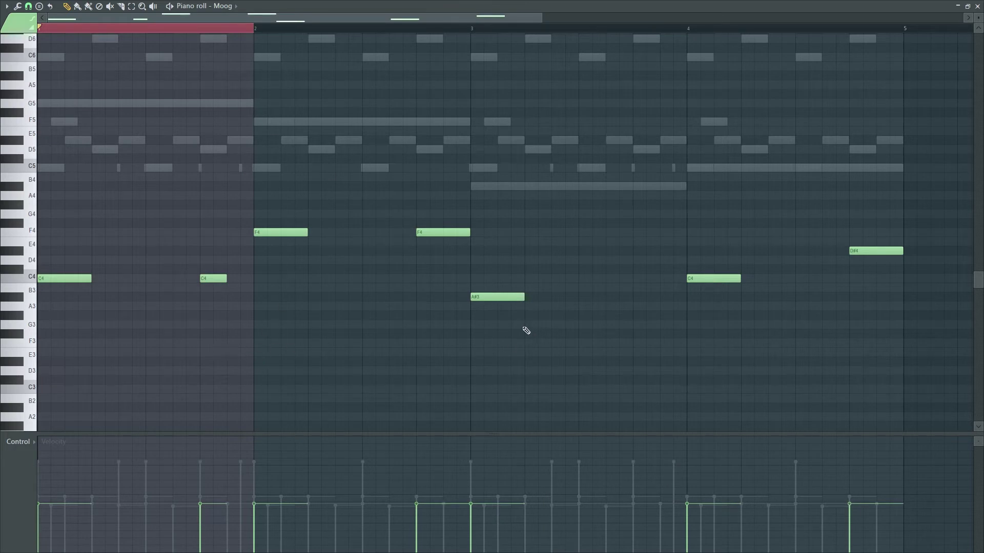
{"action": "right_click", "coordinate": [500, 298]}
{"action": "left_click_drag", "start_coordinate": [237, 329], "coordinate": [19, 225]}
{"action": "left_click_drag", "start_coordinate": [56, 278], "coordinate": [487, 289]}
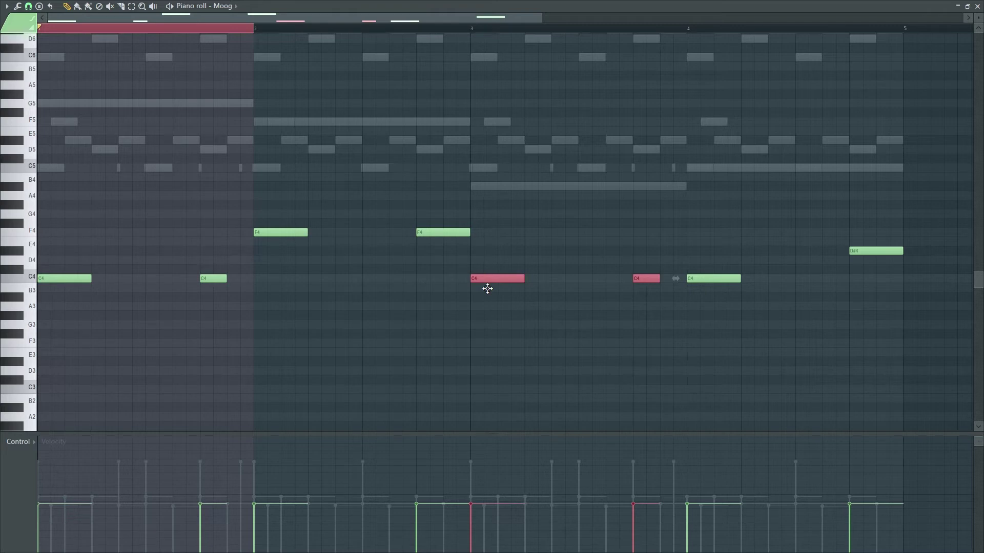
{"action": "left_click", "coordinate": [516, 233]}
{"action": "left_click", "coordinate": [977, 6]}
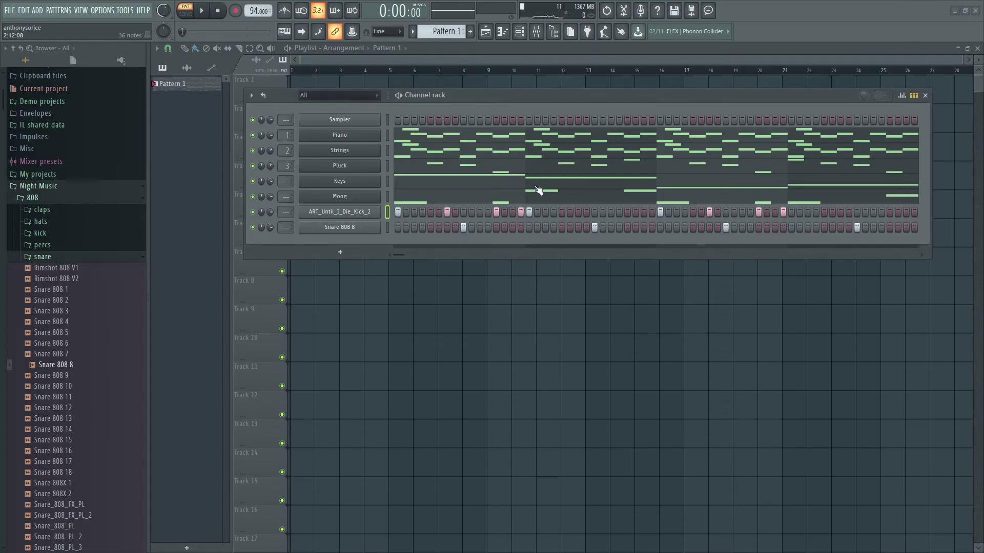
Step: Check the kick hits in the piano roll and close it
{"action": "right_click", "coordinate": [356, 215]}
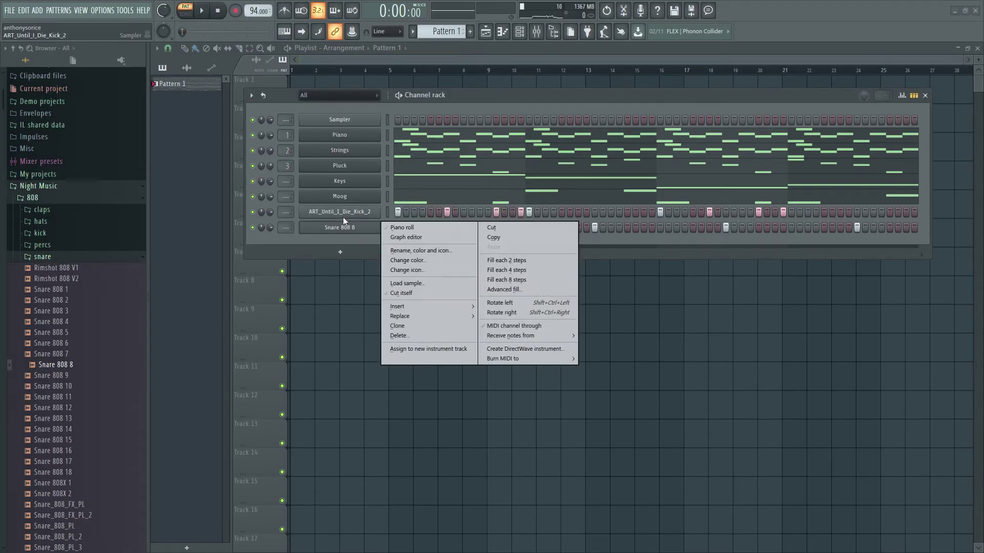
{"action": "left_click", "coordinate": [395, 213]}
{"action": "left_click", "coordinate": [977, 7]}
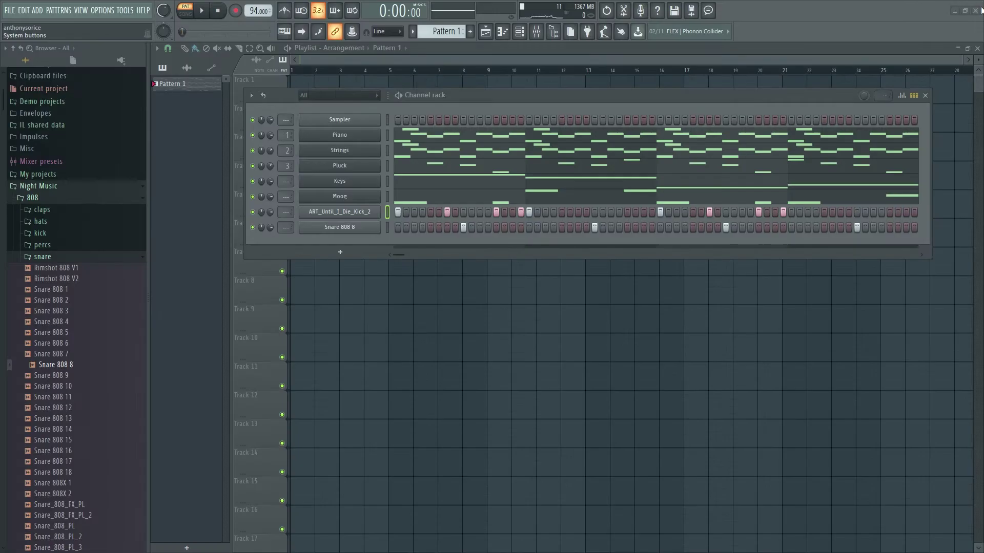
Step: With the pattern playing, add kick hits on steps 23 and 29
{"action": "key", "text": "space"}
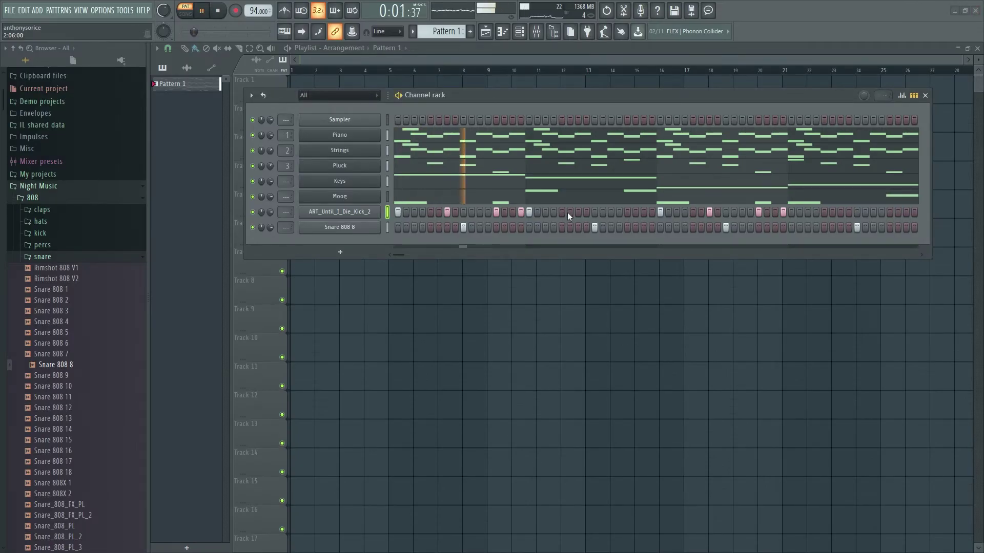
{"action": "left_click", "coordinate": [578, 212]}
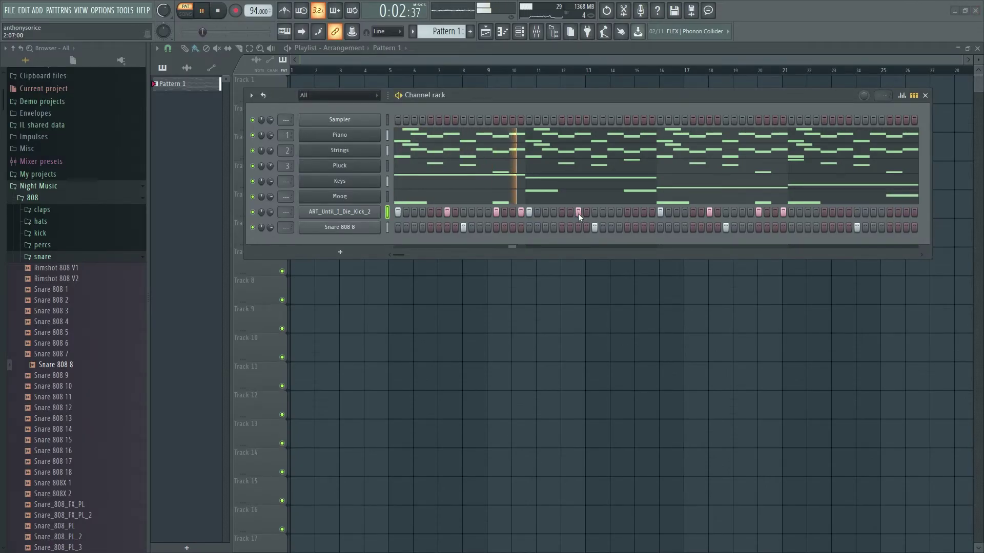
{"action": "left_click", "coordinate": [627, 212]}
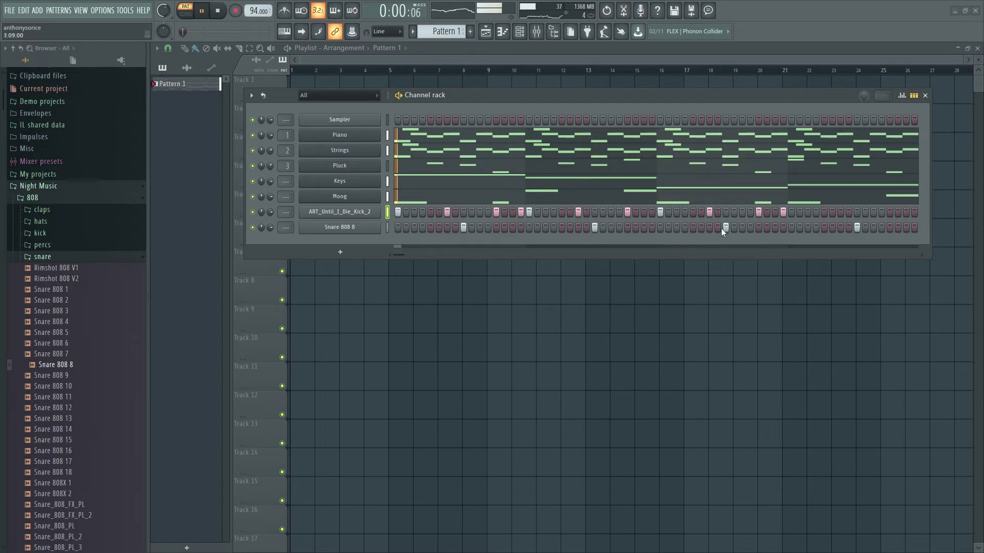
Step: In the Moog piano roll, add a half-beat A#4 on bar 2's third beat and play the line
{"action": "right_click", "coordinate": [373, 196]}
{"action": "left_click", "coordinate": [404, 199]}
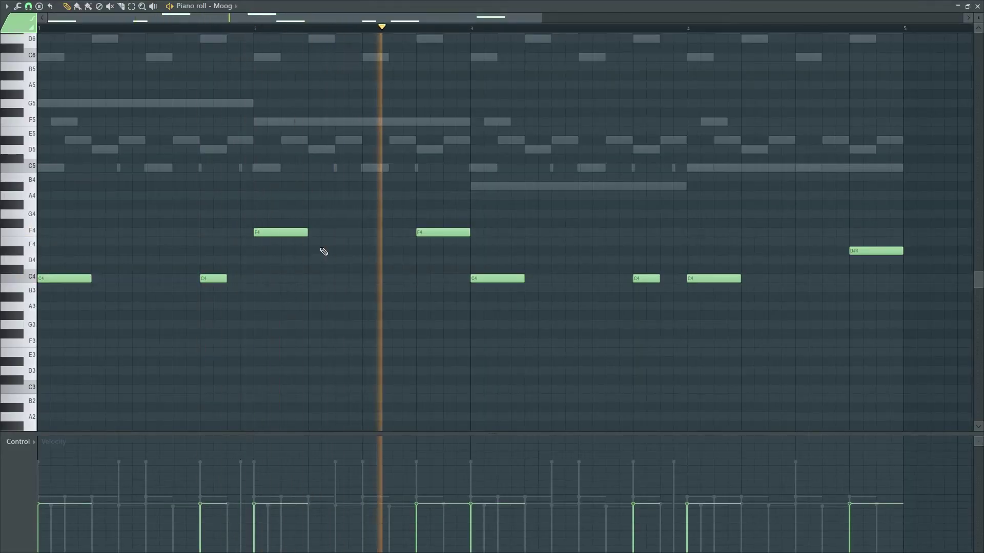
{"action": "key", "text": "space"}
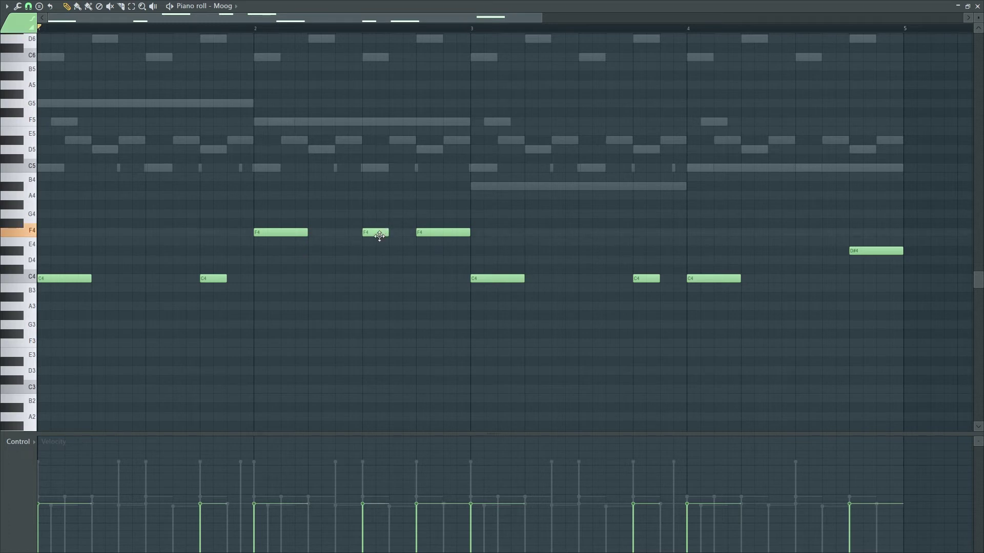
{"action": "left_click_drag", "start_coordinate": [379, 235], "coordinate": [377, 184]}
{"action": "key", "text": "space"}
{"action": "key", "text": "space"}
{"action": "key", "text": "space"}
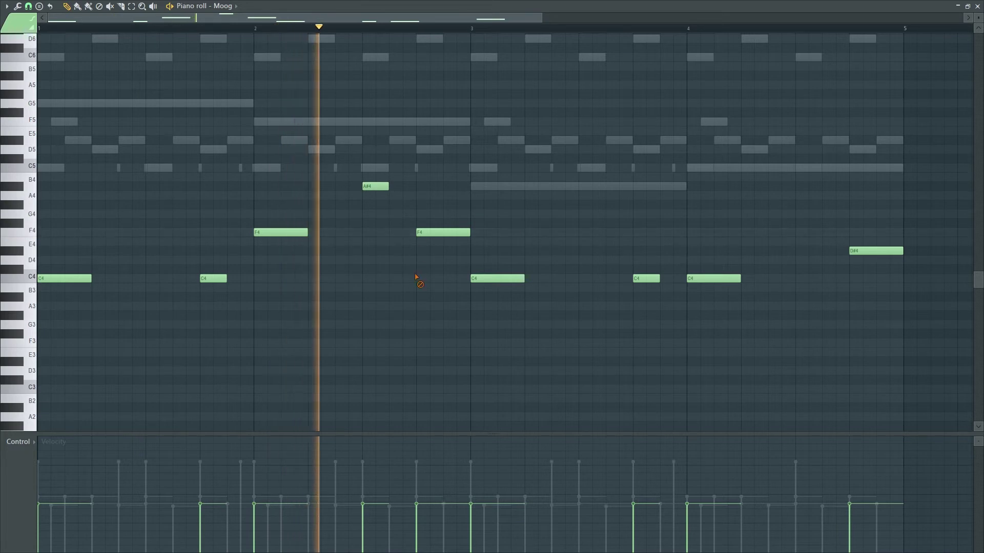
Step: Move bar 2's Moog A#4 half a beat later, directly before the F4, and play the result
{"action": "key", "text": "space"}
{"action": "left_click", "coordinate": [373, 187]}
{"action": "left_click_drag", "start_coordinate": [373, 187], "coordinate": [400, 188]}
{"action": "key", "text": "space"}
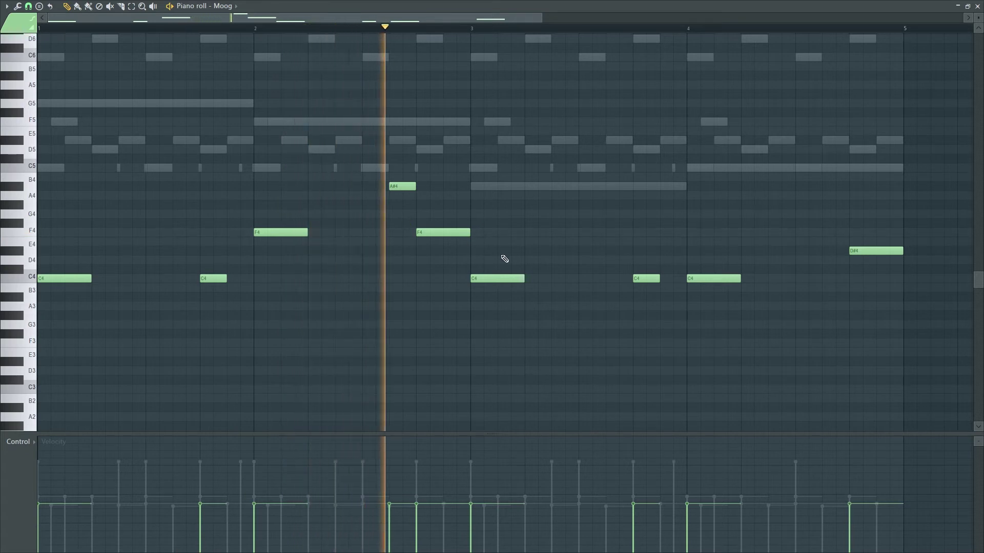
{"action": "key", "text": "space"}
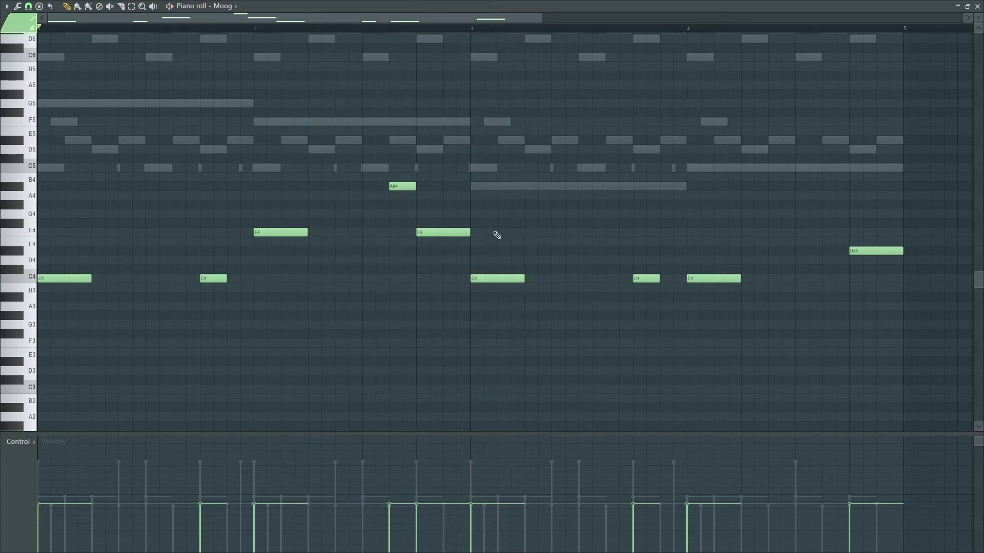
Step: Replace bar 4's Moog notes with copies of bar 2's F4, A#4 and F4, and close the piano roll
{"action": "right_click", "coordinate": [738, 279]}
{"action": "left_click_drag", "start_coordinate": [471, 283], "coordinate": [266, 263]}
{"action": "left_click_drag", "start_coordinate": [277, 297], "coordinate": [710, 297]}
{"action": "left_click", "coordinate": [892, 316]}
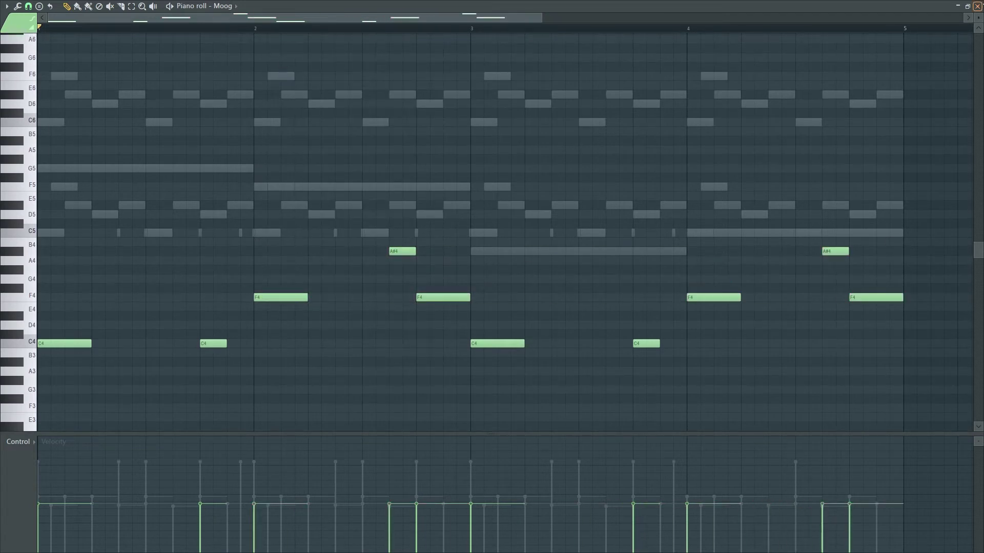
{"action": "left_click", "coordinate": [977, 6]}
Step: In the kick's piano roll, move bar 2's three hits to the same positions in bar 4, and close it
{"action": "right_click", "coordinate": [373, 211]}
{"action": "left_click", "coordinate": [413, 212]}
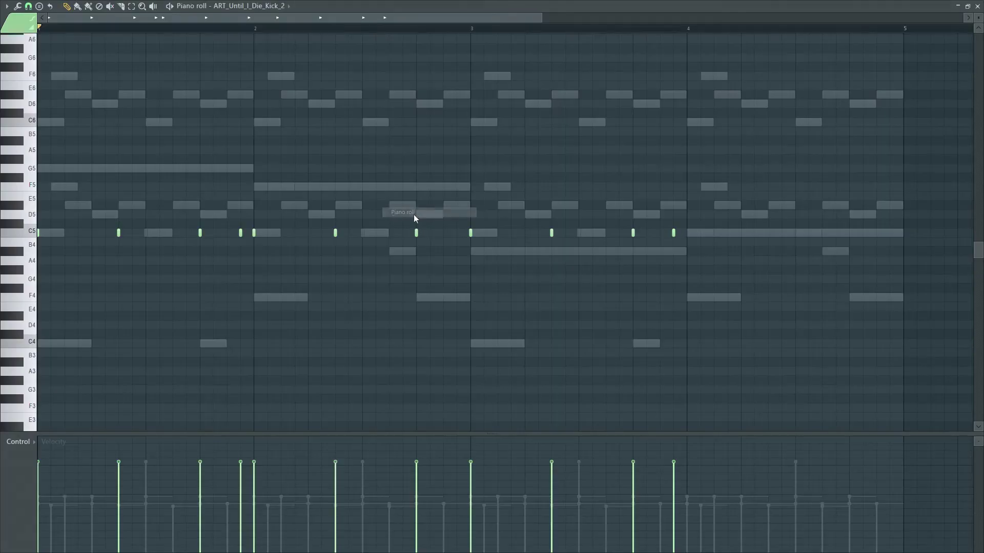
{"action": "left_click_drag", "start_coordinate": [692, 32], "coordinate": [591, 32]}
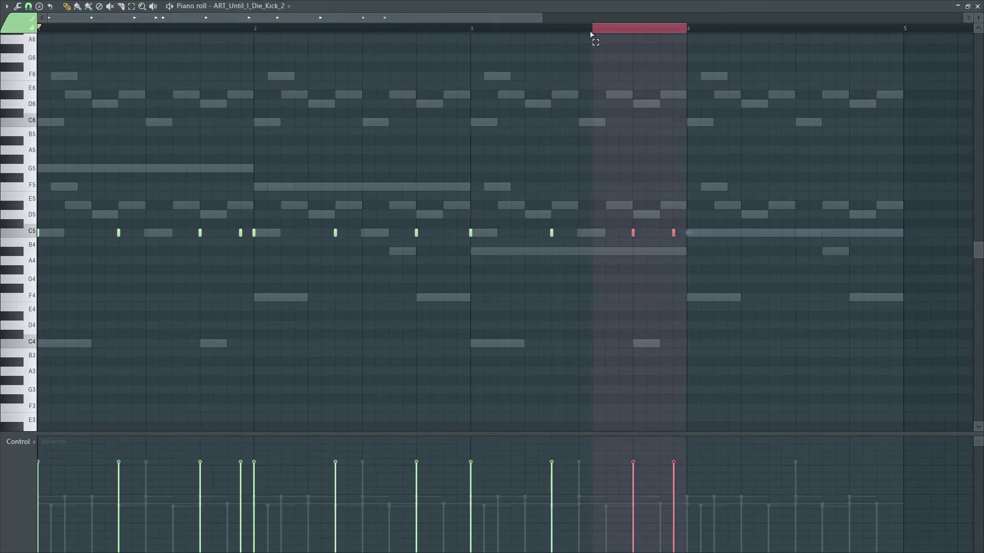
{"action": "left_click", "coordinate": [607, 29]}
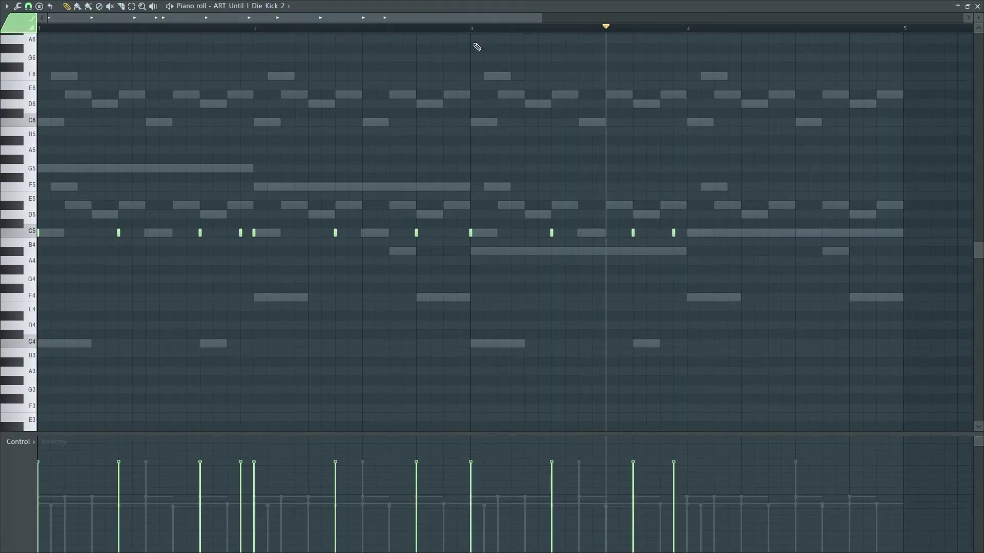
{"action": "left_click_drag", "start_coordinate": [472, 29], "coordinate": [255, 41]}
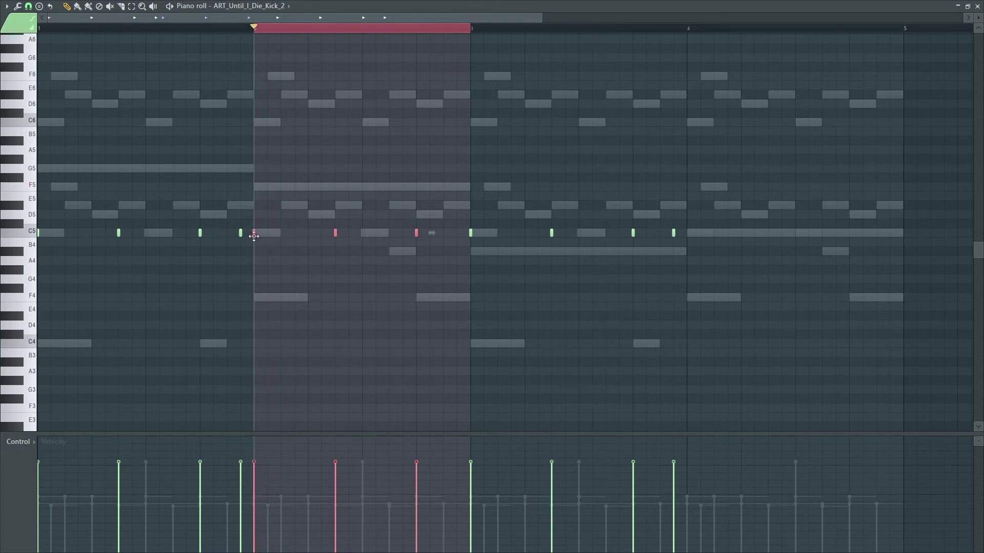
{"action": "left_click_drag", "start_coordinate": [254, 235], "coordinate": [687, 233]}
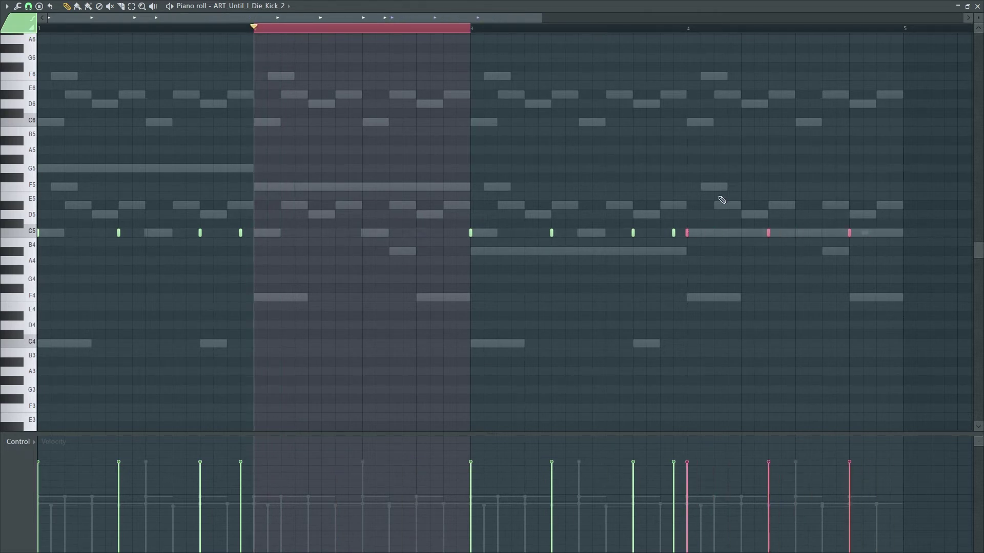
{"action": "left_click", "coordinate": [977, 6]}
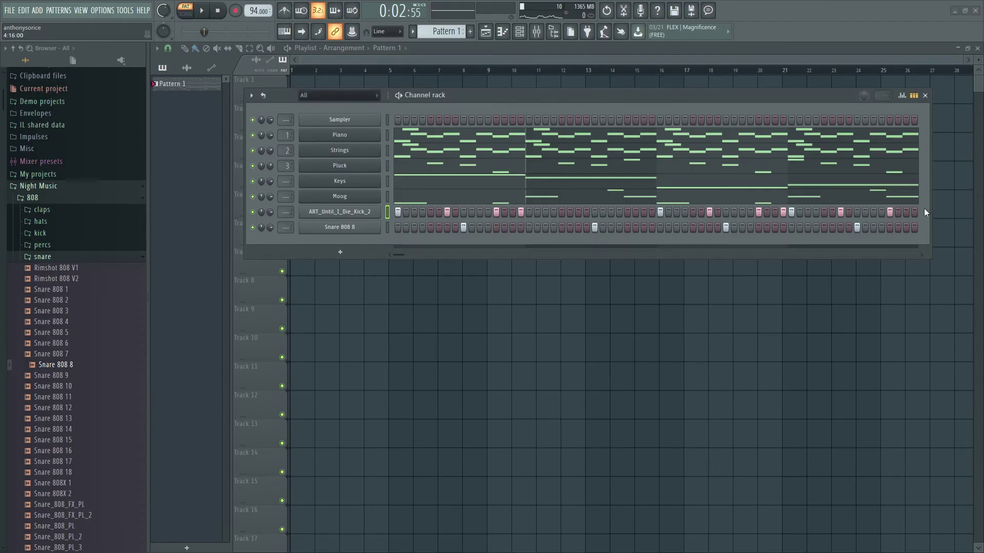
Step: With the pattern playing, add a Snare 808 8 hit on step 63
{"action": "key", "text": "space"}
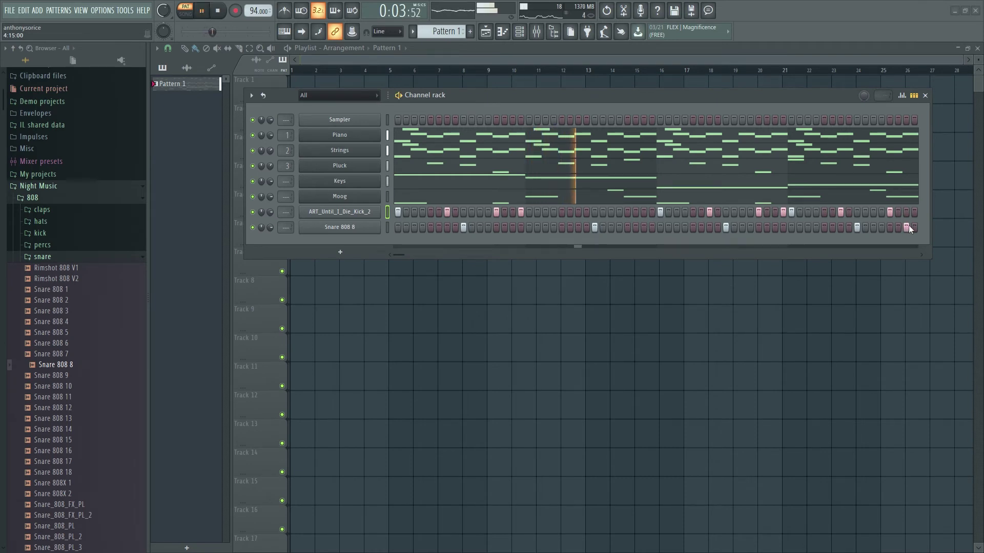
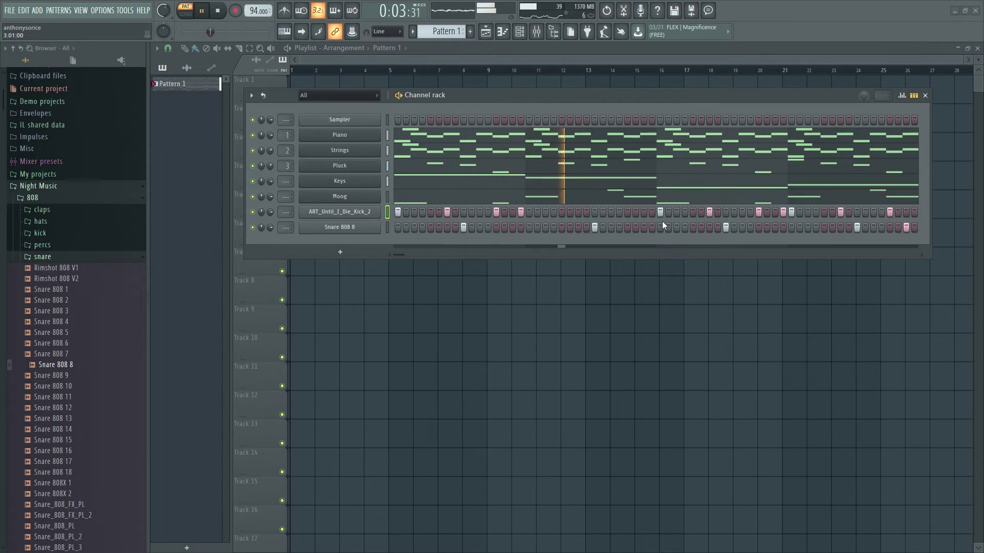
Step: Audition the conga, cowbell and rimshot samples in the 808 percs folder against the playing pattern, and collapse the folder
{"action": "left_click", "coordinate": [43, 256]}
{"action": "left_click", "coordinate": [42, 245]}
{"action": "left_click", "coordinate": [59, 278]}
{"action": "left_click", "coordinate": [64, 289]}
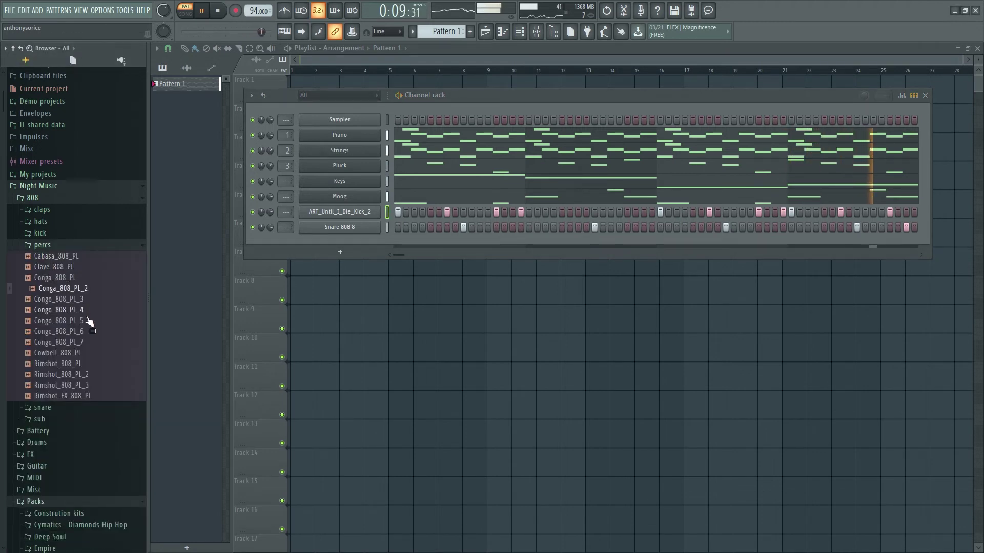
{"action": "left_click", "coordinate": [82, 343]}
{"action": "left_click", "coordinate": [88, 365]}
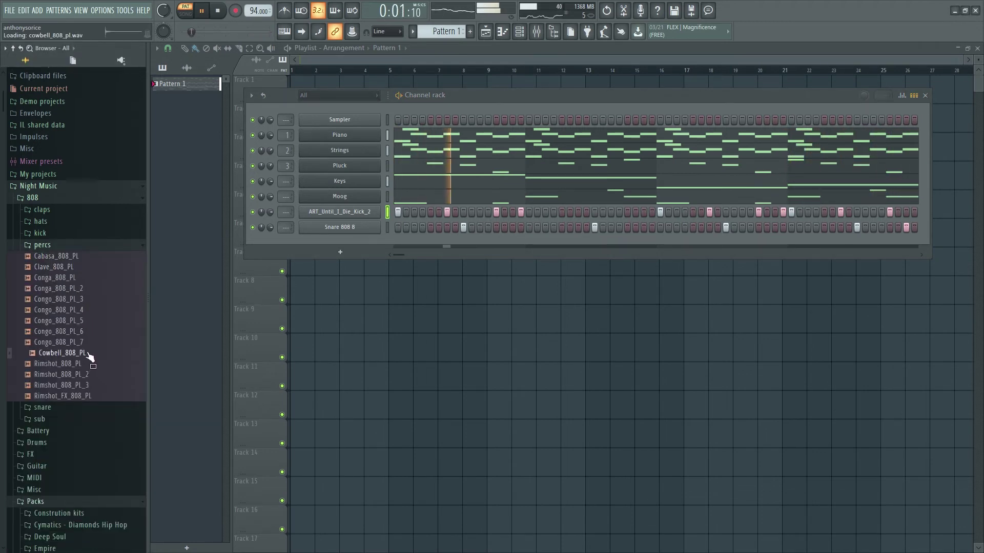
{"action": "left_click", "coordinate": [88, 353]}
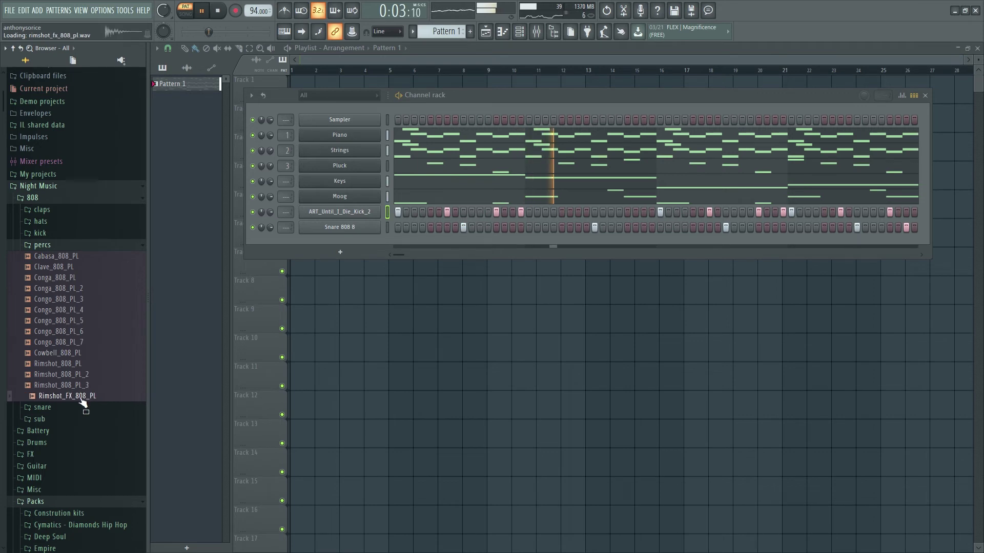
{"action": "left_click", "coordinate": [42, 245]}
Step: Add ART_ISO_HH_1 from The 6ix Drum Kit's Hats & Cymbals folder as a new channel below Snare 808 8
{"action": "scroll", "coordinate": [77, 373], "scroll_direction": "down", "scroll_amount": 10}
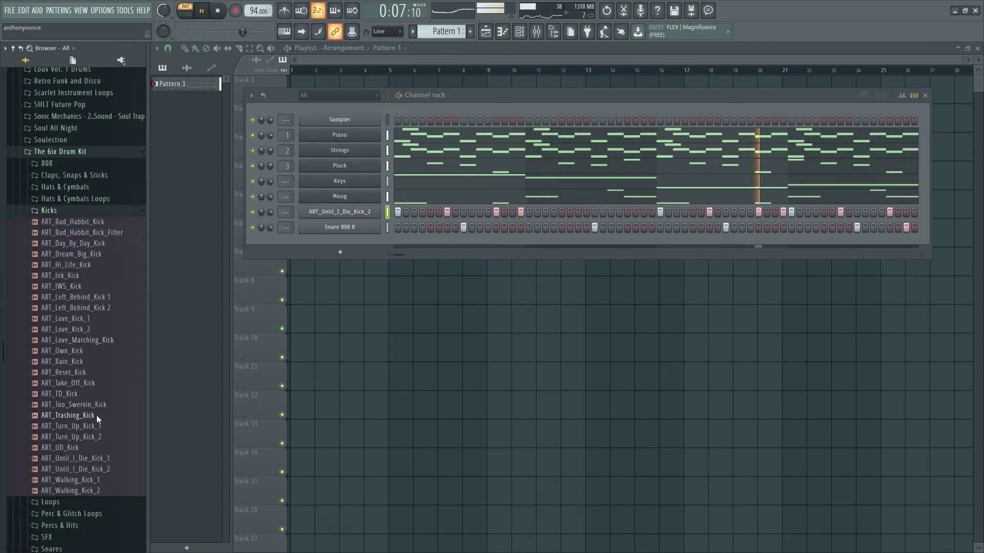
{"action": "left_click", "coordinate": [70, 203]}
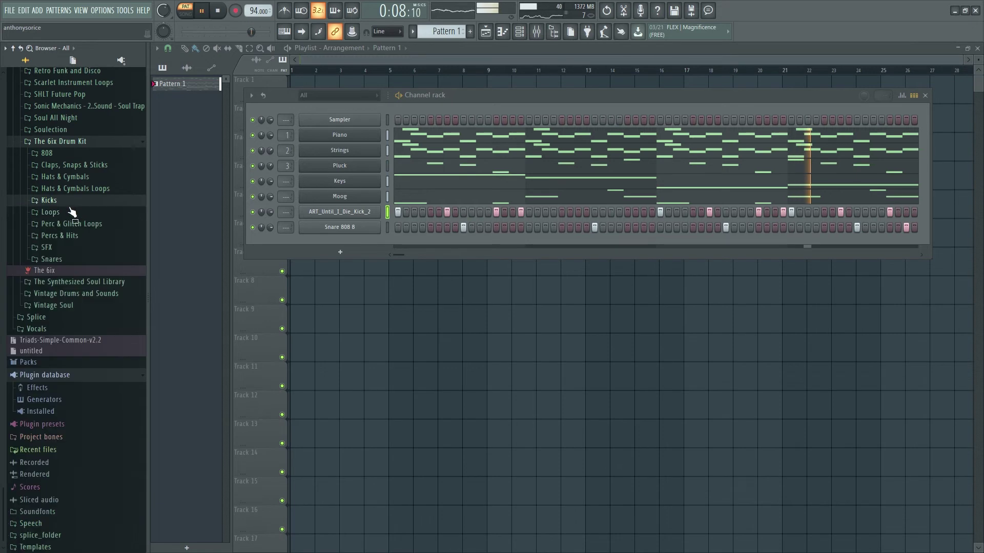
{"action": "left_click", "coordinate": [86, 178]}
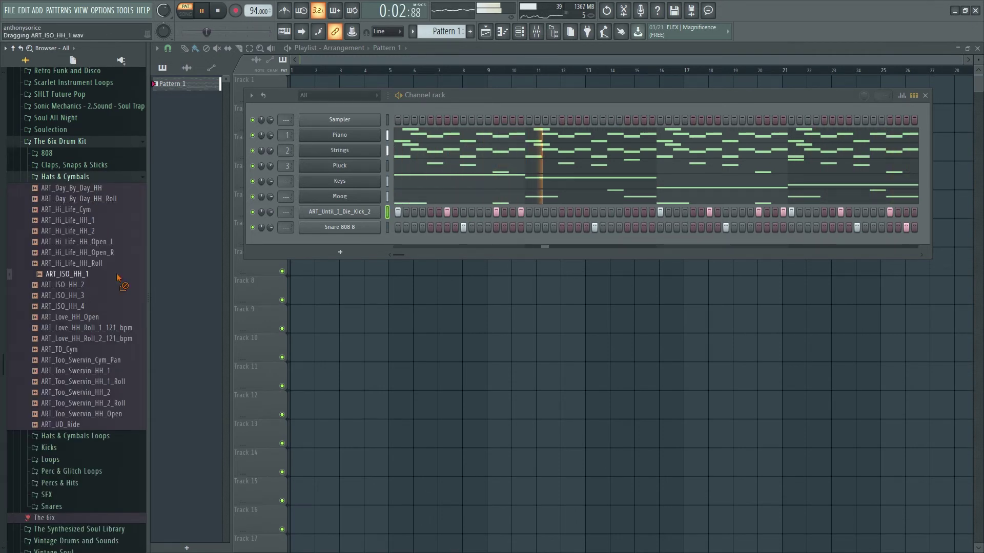
{"action": "left_click_drag", "start_coordinate": [332, 236], "coordinate": [339, 240]}
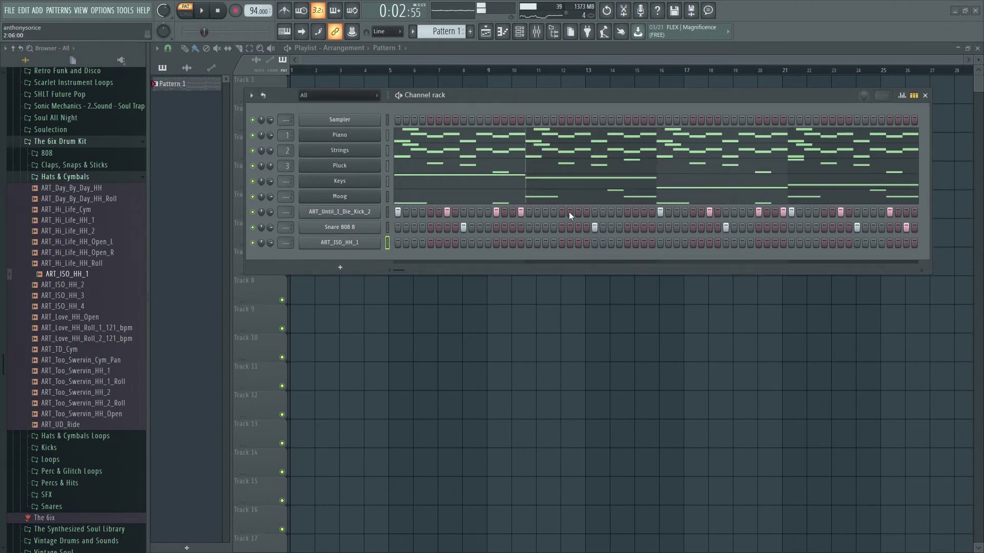
Step: Try extra kick hits on steps 22, 30 and 27 of the second bar against the playing pattern
{"action": "left_click", "coordinate": [570, 212]}
{"action": "left_click", "coordinate": [635, 212]}
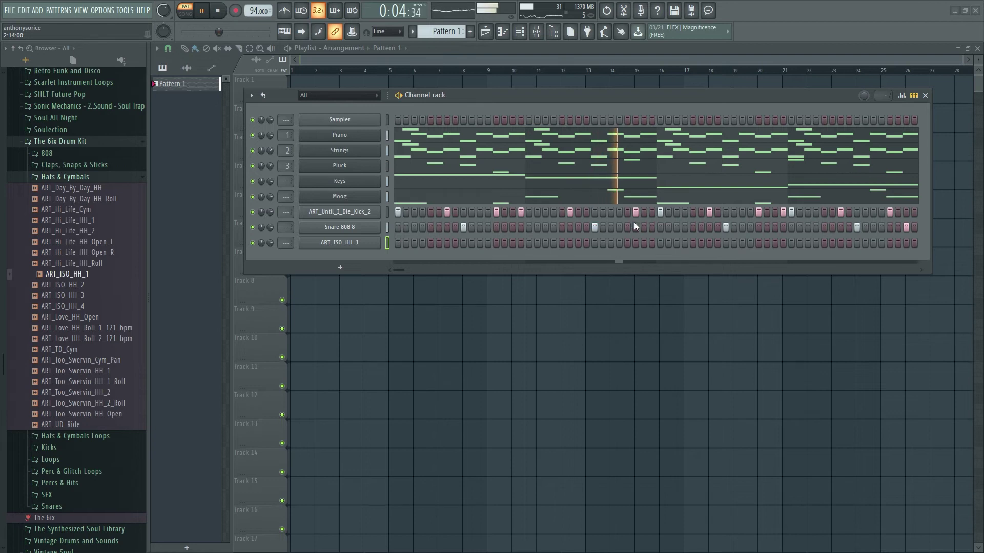
{"action": "key", "text": "space"}
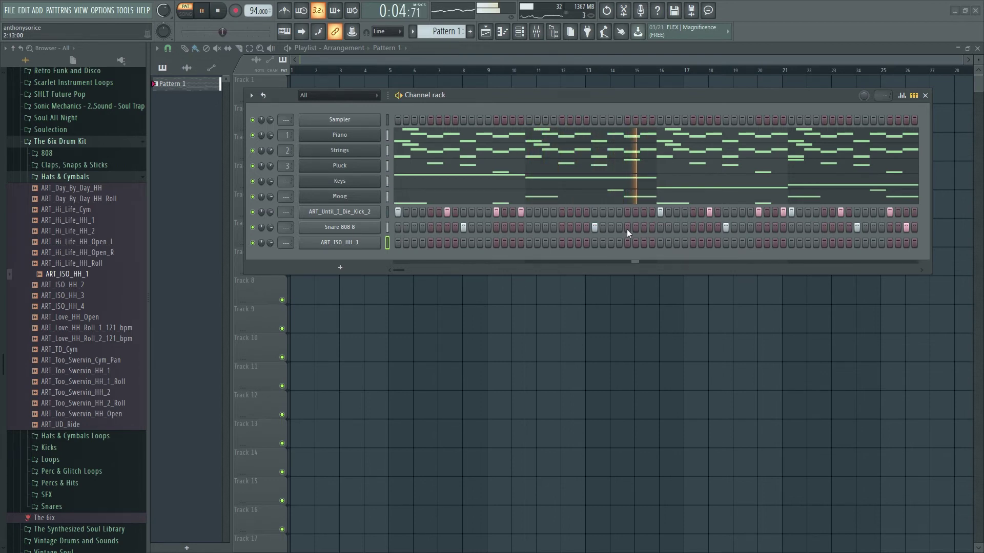
{"action": "key", "text": "space"}
{"action": "left_click", "coordinate": [627, 212]}
{"action": "key", "text": "space"}
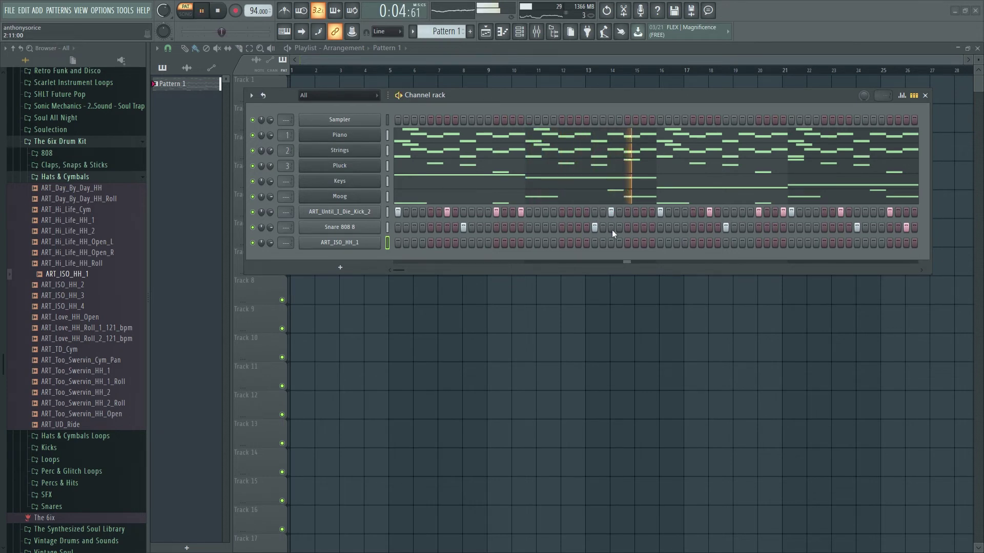
{"action": "key", "text": "space"}
Step: In the kick's piano roll, copy bar 4's three hits to the same positions in bar 2, close it, and play the pattern
{"action": "right_click", "coordinate": [379, 208]}
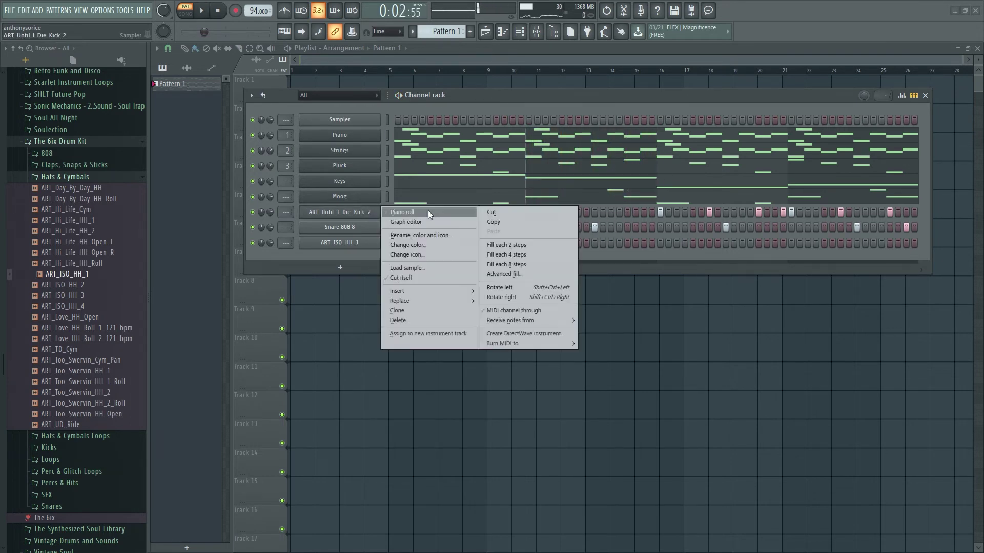
{"action": "left_click", "coordinate": [428, 211]}
{"action": "left_click_drag", "start_coordinate": [866, 265], "coordinate": [682, 165]}
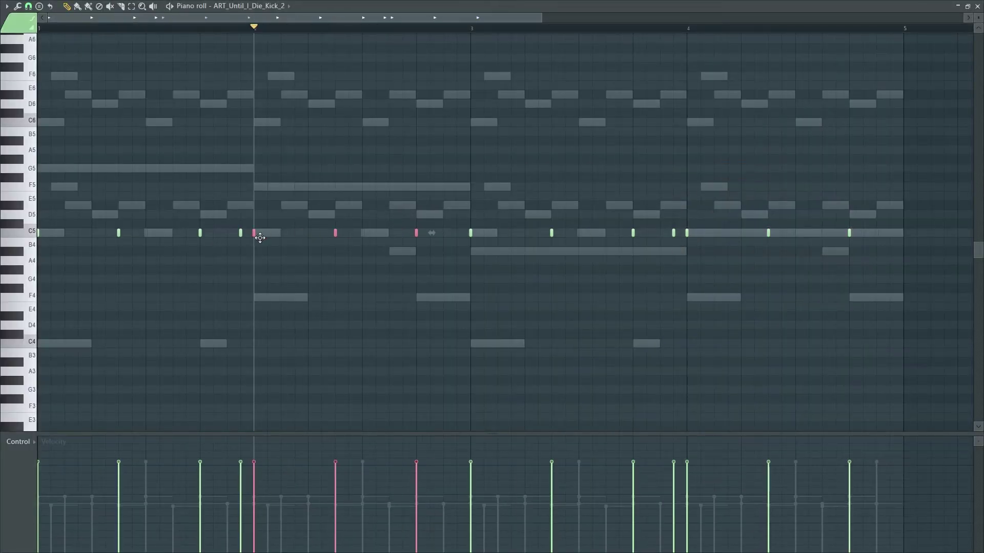
{"action": "key", "text": "ctrl+d"}
{"action": "key", "text": "space"}
{"action": "left_click", "coordinate": [977, 6]}
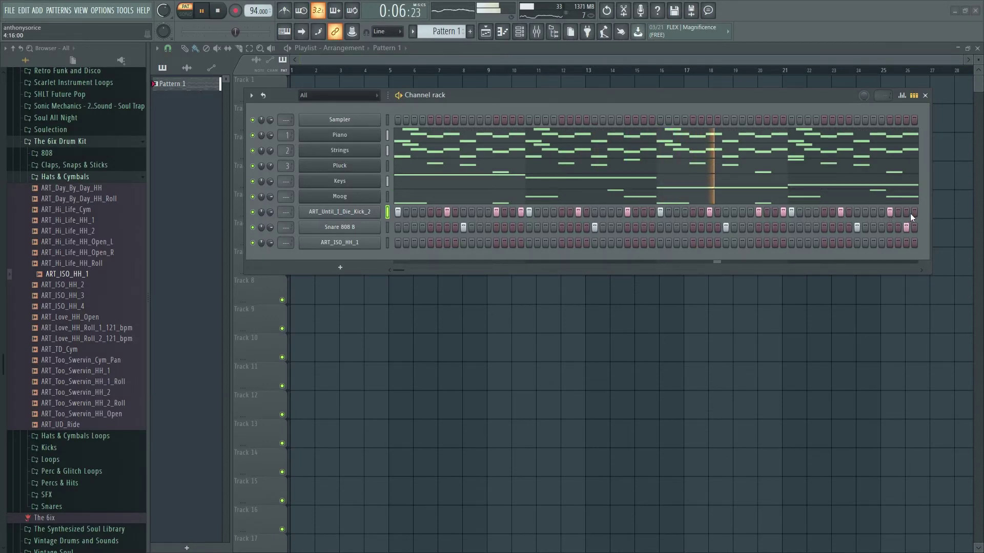
{"action": "key", "text": "space"}
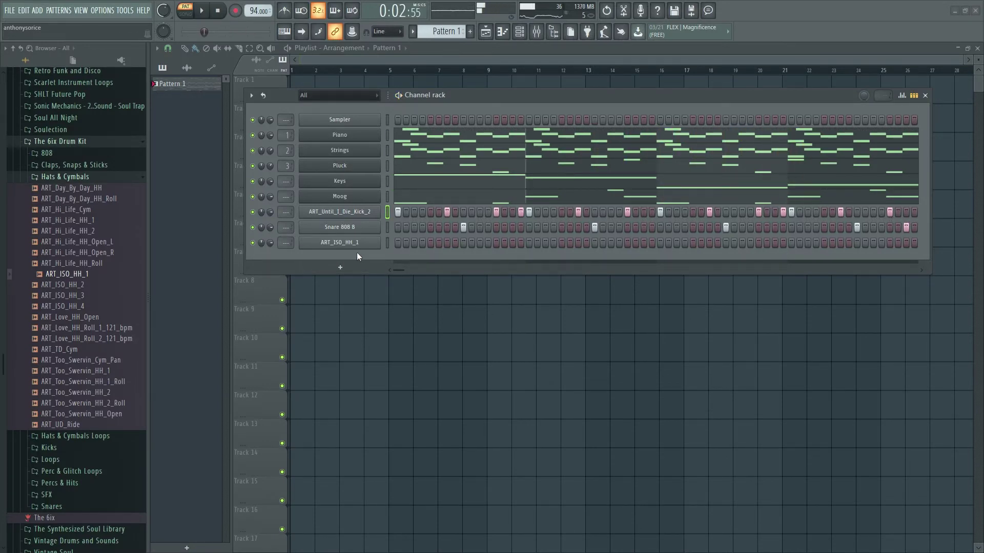
Step: In the piano roll of ART_ISO_HH_1, place short C5 hits on steps 1 and 3 of bar 1
{"action": "right_click", "coordinate": [379, 241]}
{"action": "left_click", "coordinate": [401, 244]}
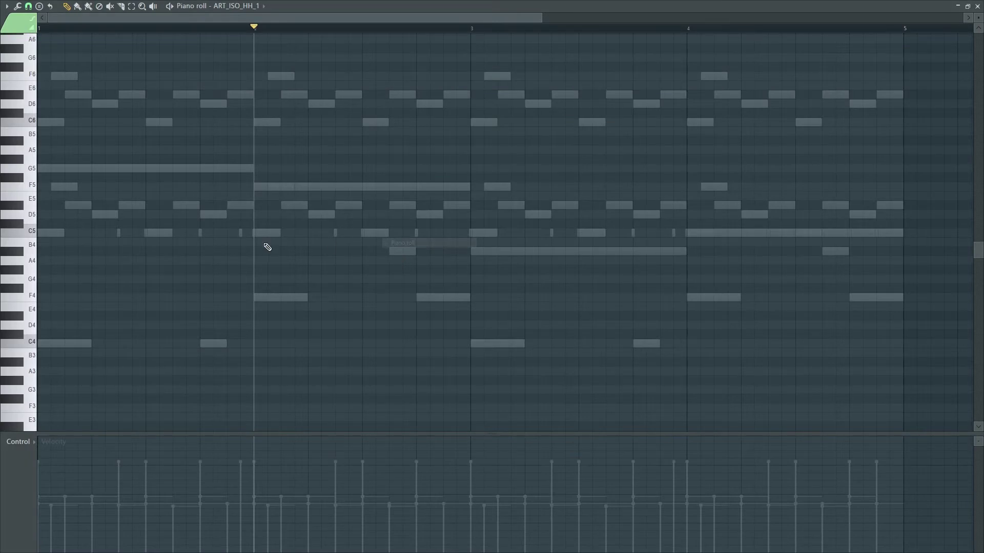
{"action": "left_click", "coordinate": [977, 6]}
{"action": "right_click", "coordinate": [399, 243]}
{"action": "left_click", "coordinate": [399, 245]}
{"action": "key", "text": "space"}
{"action": "key", "text": "space"}
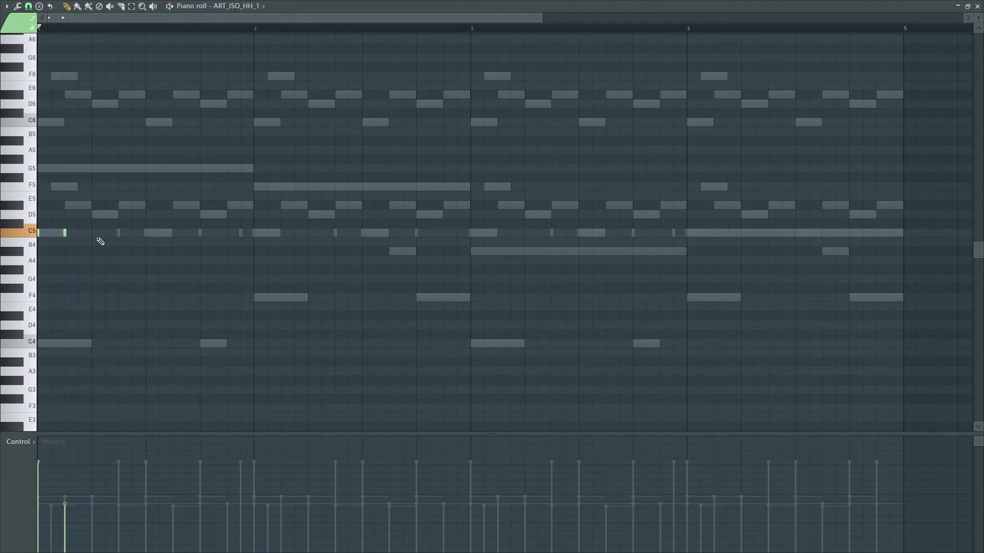
Step: Continue bar 1's hi-hat with C5 hits on steps 5, 7, 9 and 11, a B4 hit on step 6 and a D5 hit on step 13
{"action": "left_click", "coordinate": [81, 233]}
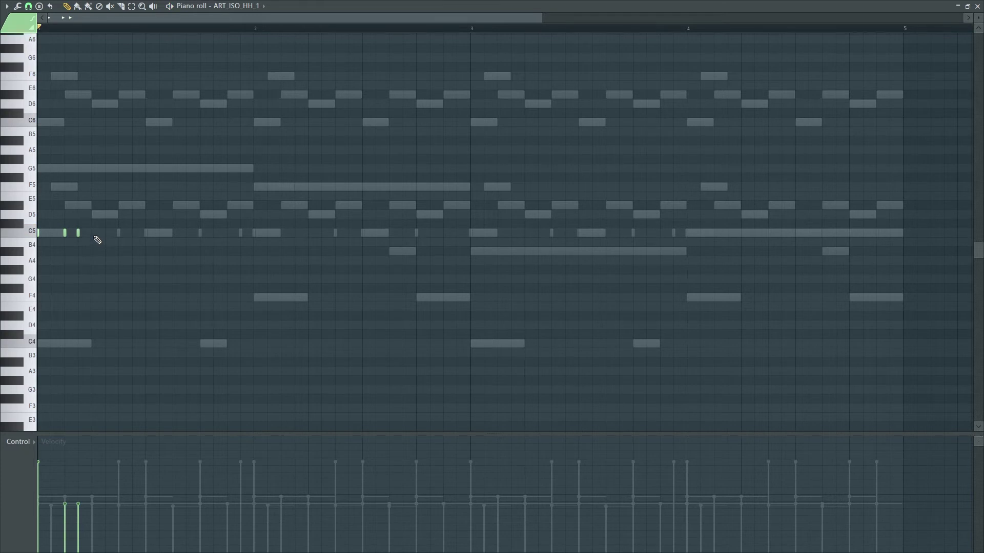
{"action": "key", "text": "space"}
{"action": "key", "text": "space"}
{"action": "left_click", "coordinate": [106, 242]}
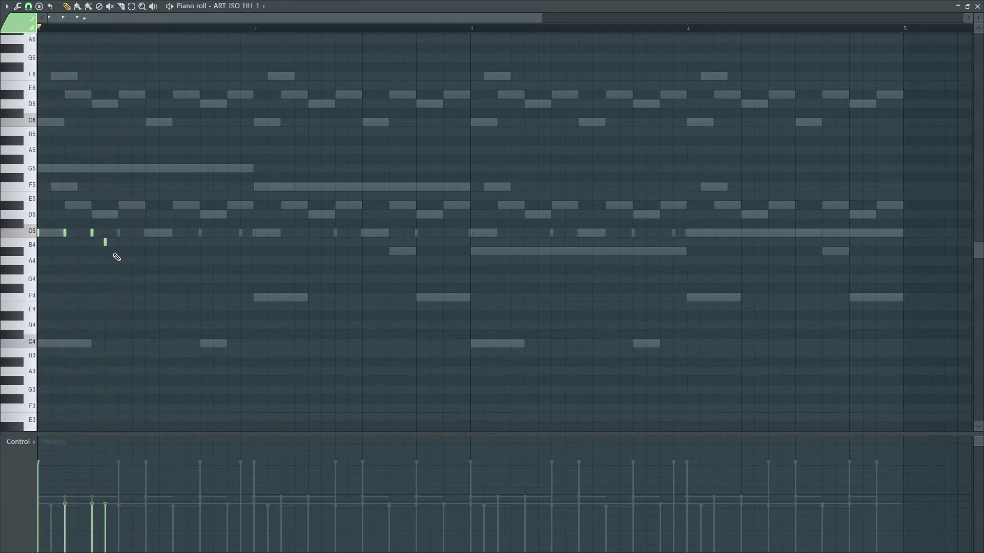
{"action": "key", "text": "space"}
{"action": "left_click", "coordinate": [119, 233]}
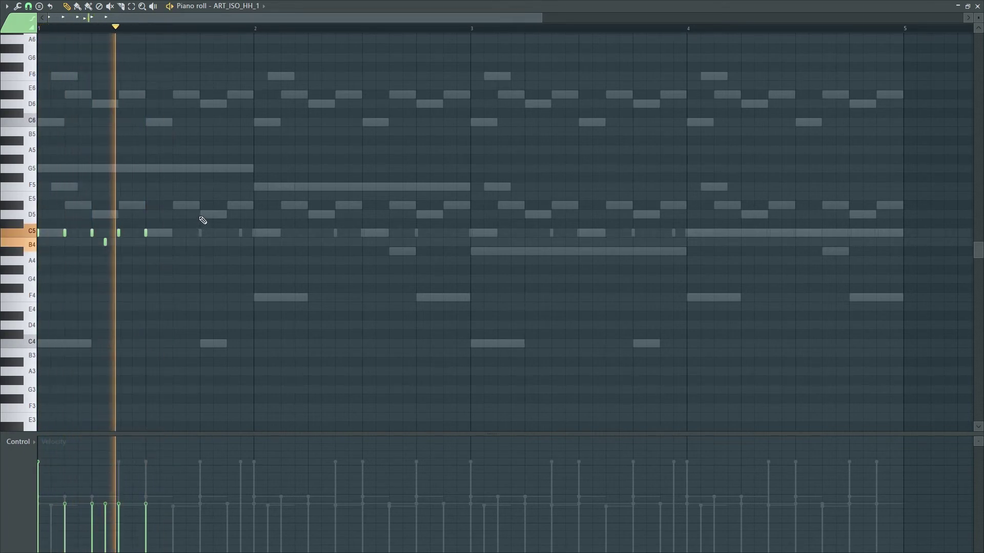
{"action": "key", "text": "space"}
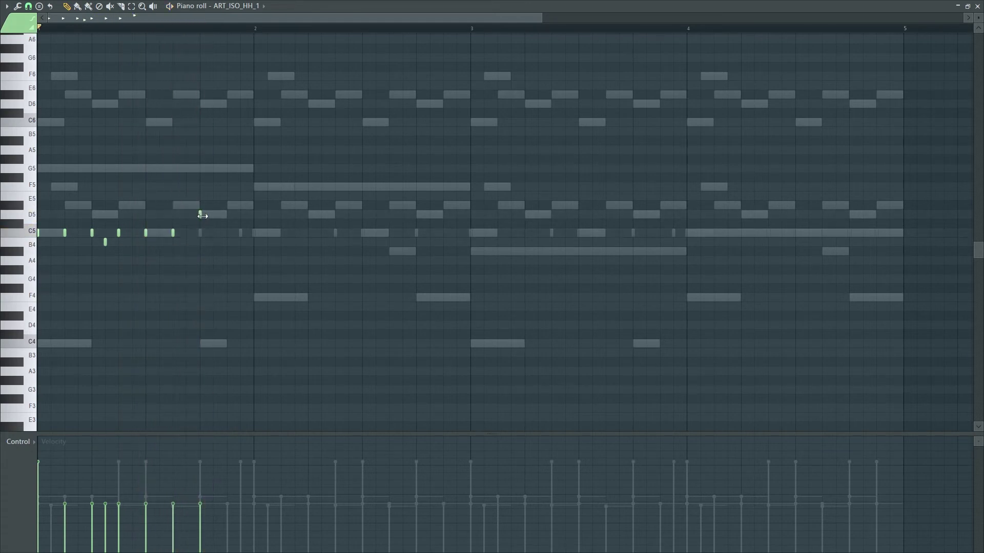
Step: Lengthen the D5 hi-hat note on step 13 to two steps and chop it into a four-note roll
{"action": "key", "text": "alt+F4"}
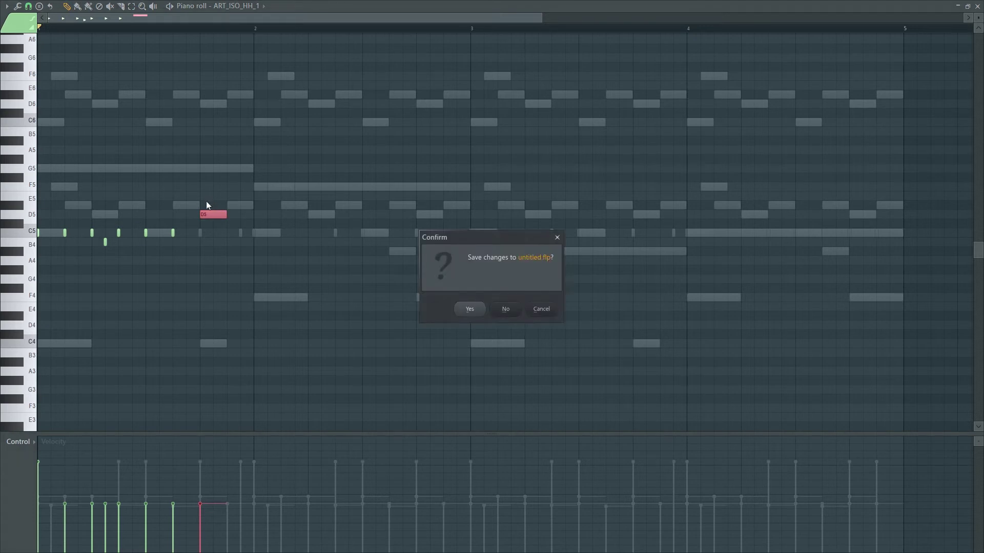
{"action": "left_click", "coordinate": [552, 310]}
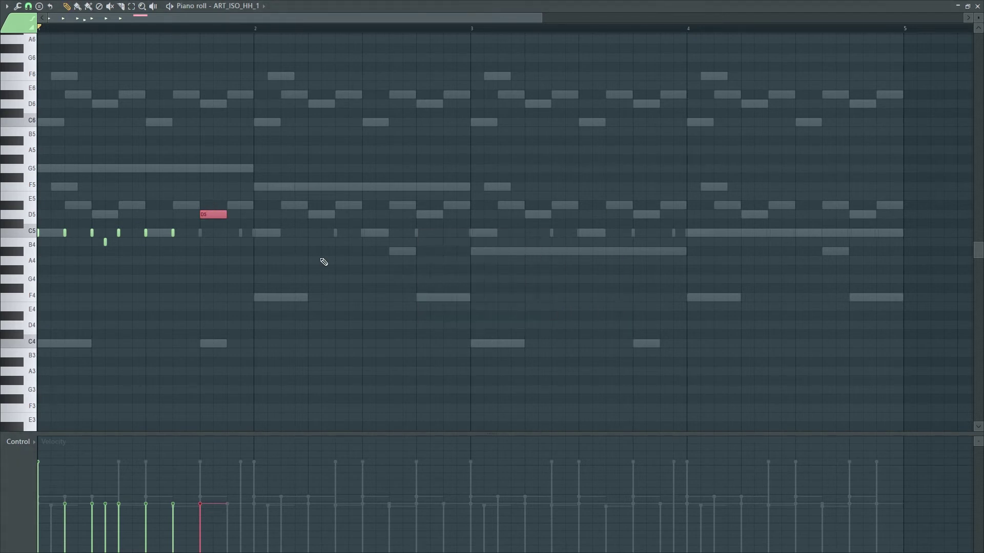
{"action": "key", "text": "alt+u"}
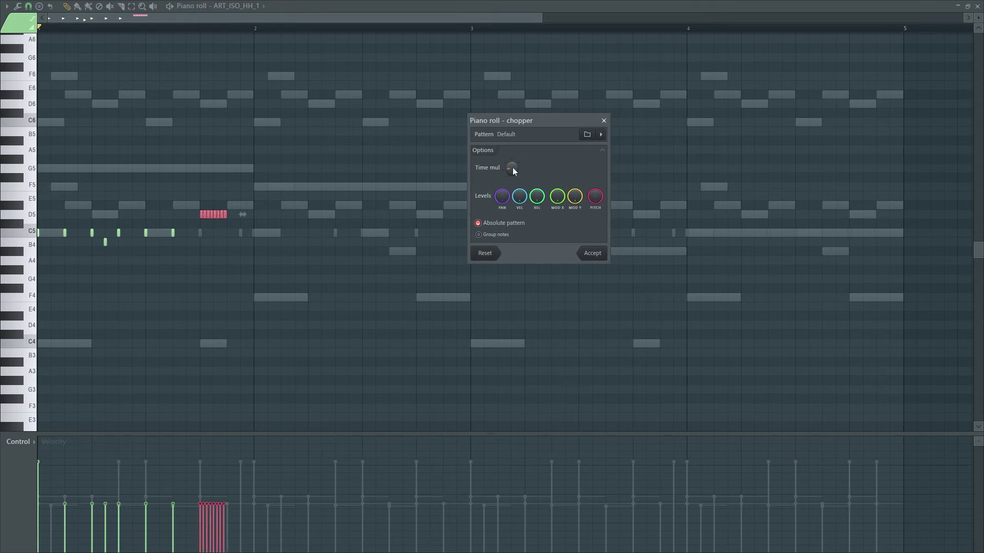
{"action": "left_click", "coordinate": [587, 253]}
{"action": "key", "text": "space"}
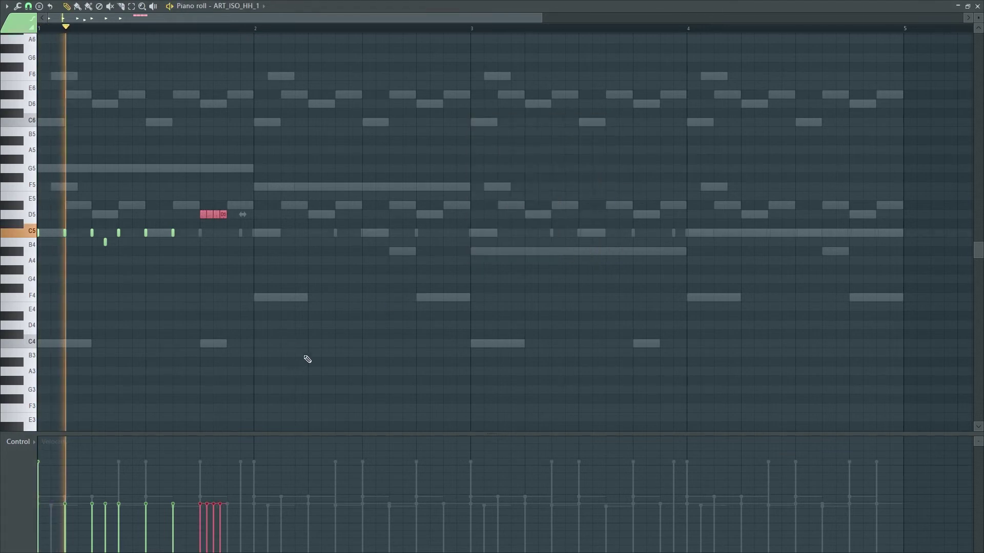
Step: With the pattern playing, add short C5 hi-hat hits on step 16 of bar 1 and on steps 1 and 3 of bar 2
{"action": "key", "text": "ctrl+d"}
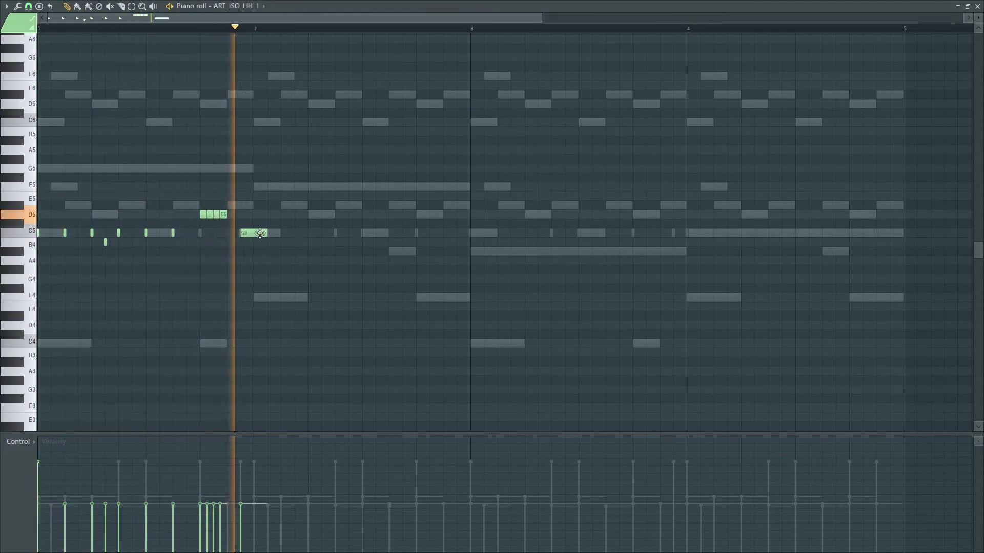
{"action": "key", "text": "space"}
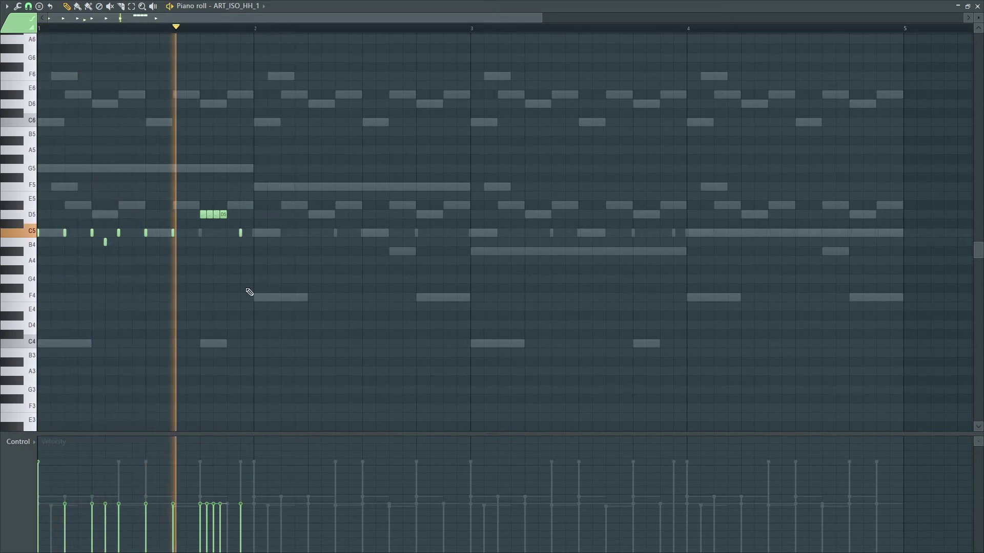
{"action": "left_click", "coordinate": [254, 233]}
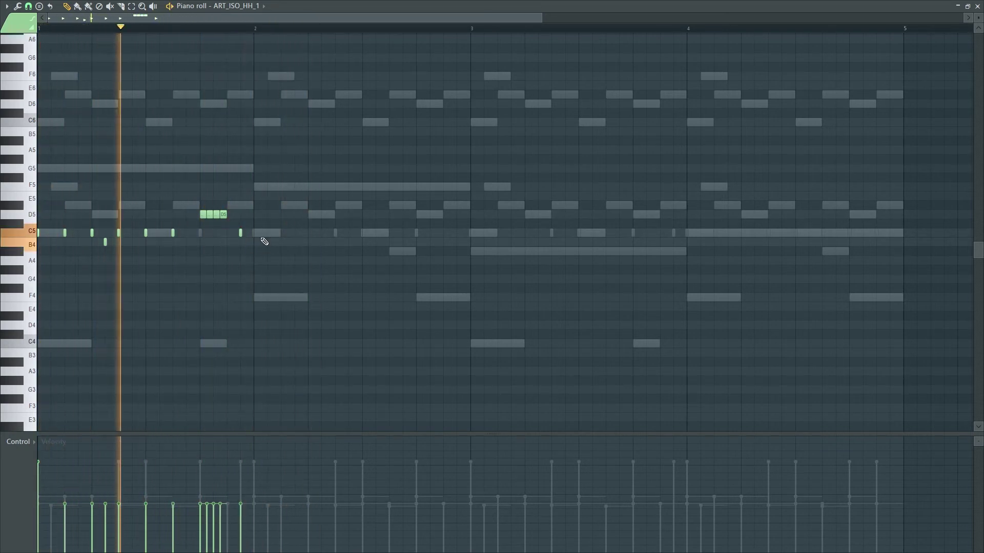
{"action": "left_click", "coordinate": [267, 233]}
{"action": "left_click", "coordinate": [281, 234]}
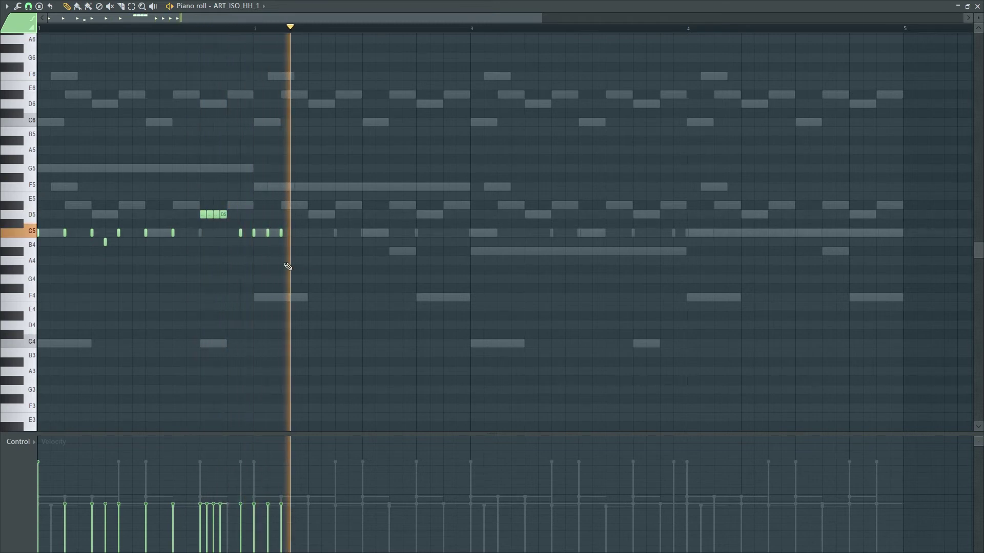
{"action": "key", "text": "space"}
{"action": "key", "text": "space"}
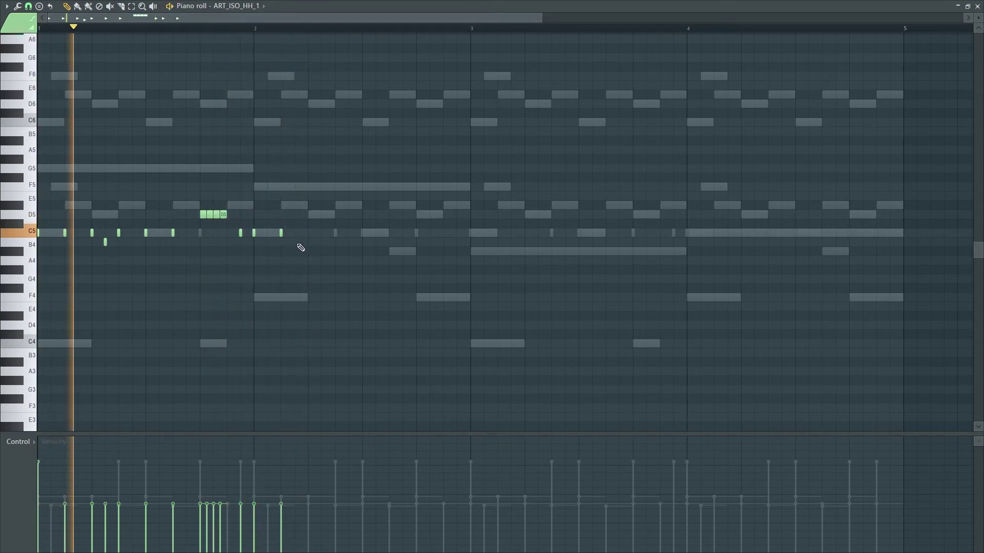
{"action": "right_click", "coordinate": [281, 235]}
{"action": "left_click", "coordinate": [269, 234]}
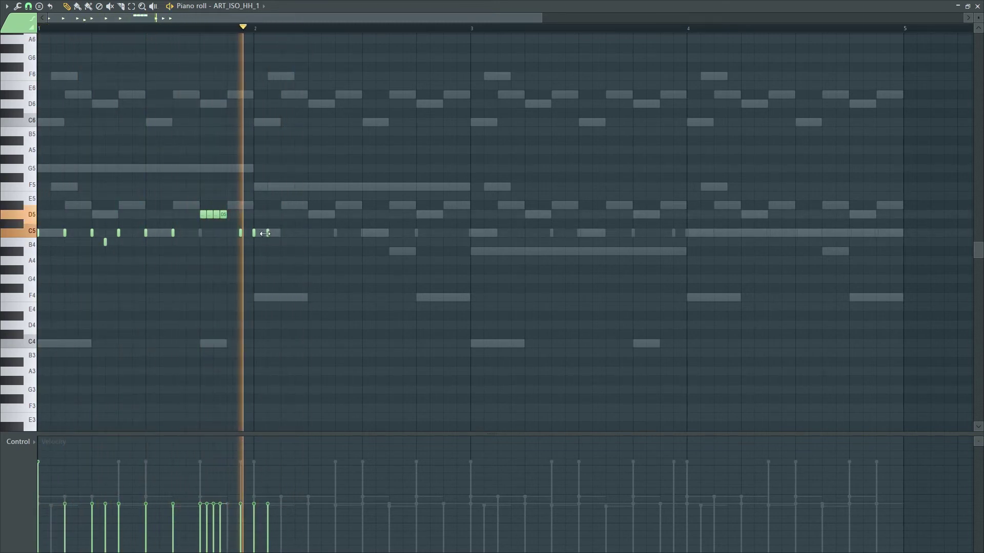
{"action": "left_click", "coordinate": [278, 234]}
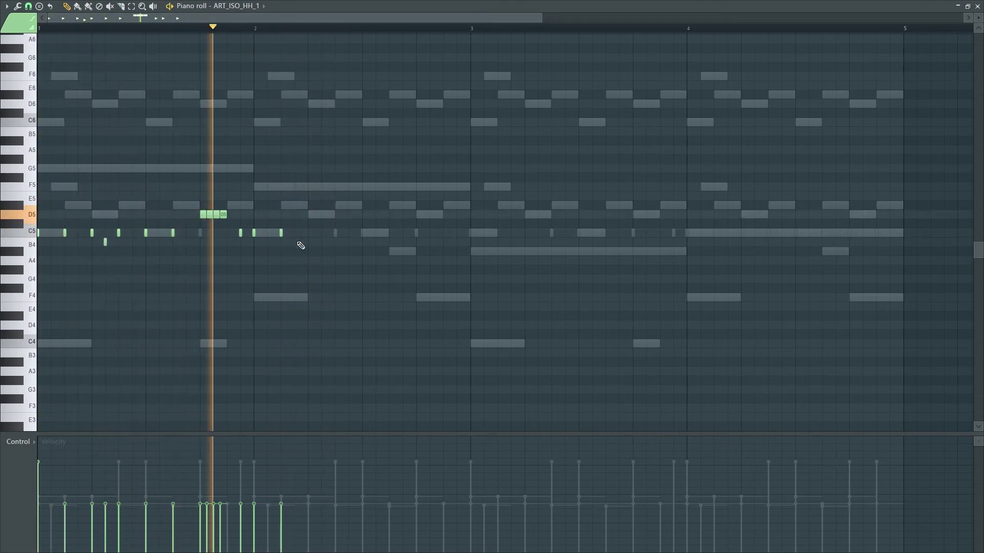
Step: In bar 2, add C5 hi-hat hits on steps 5, 9, 11 and 13, and A4 hits on steps 6, 7 and 8
{"action": "left_click", "coordinate": [308, 234]}
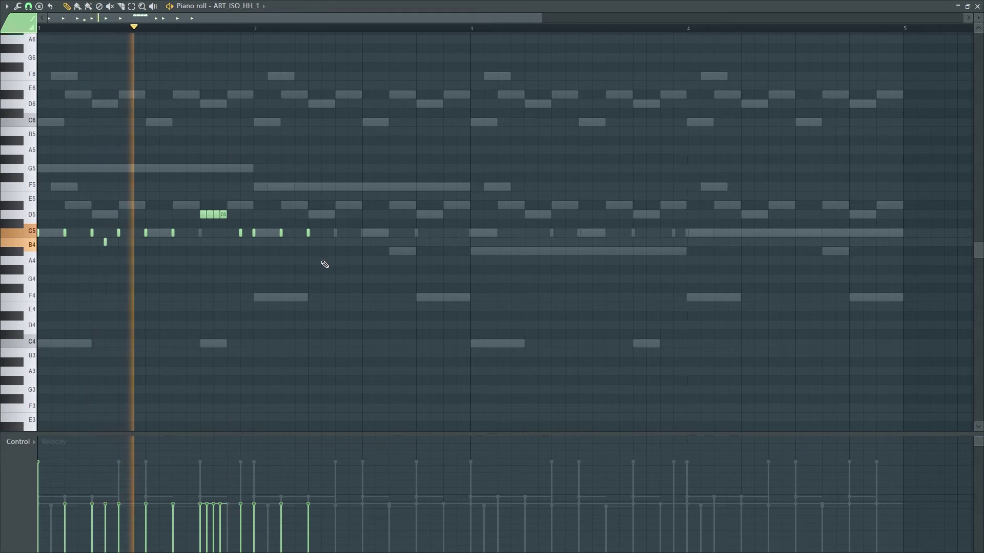
{"action": "left_click", "coordinate": [321, 261]}
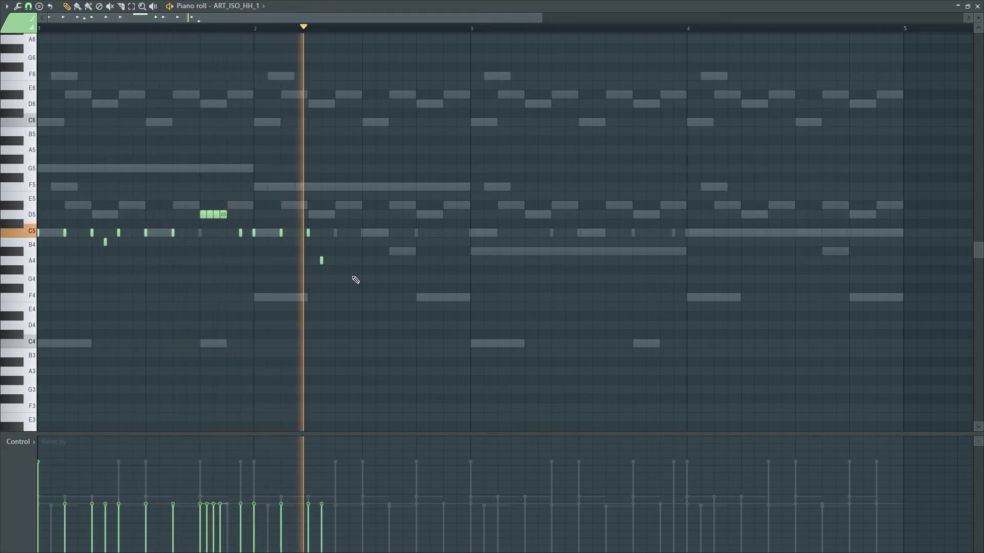
{"action": "left_click", "coordinate": [335, 260]}
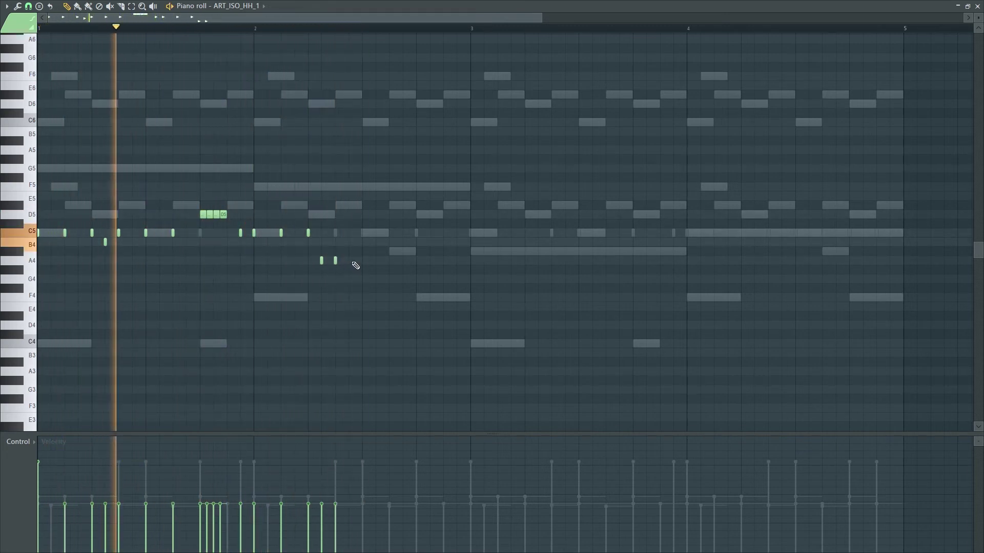
{"action": "left_click", "coordinate": [349, 260]}
{"action": "left_click", "coordinate": [363, 233]}
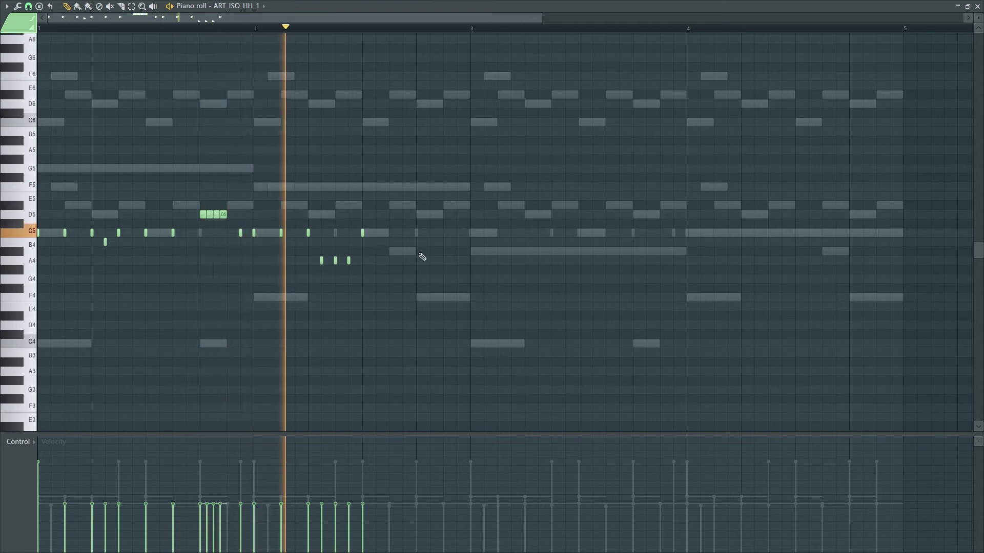
{"action": "left_click", "coordinate": [391, 233]}
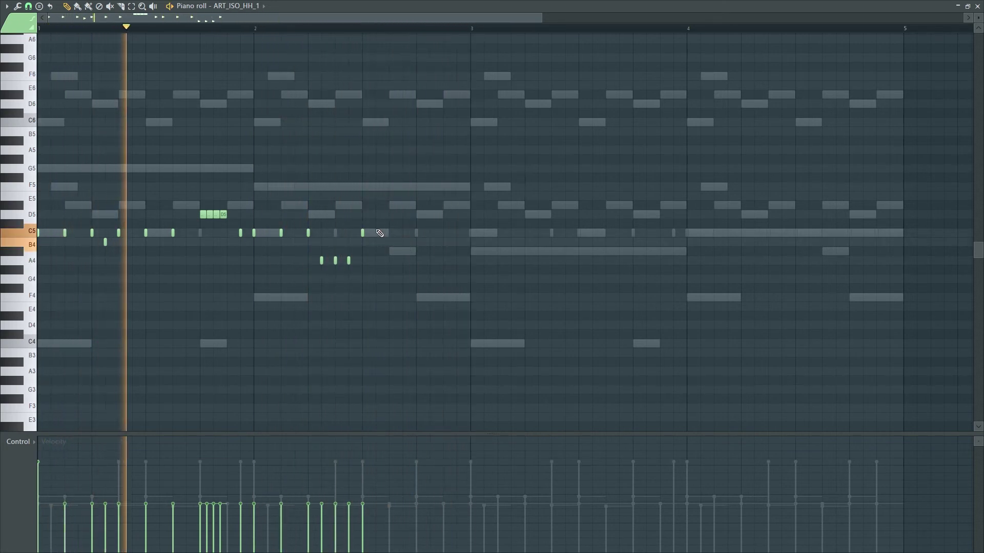
{"action": "left_click", "coordinate": [416, 233]}
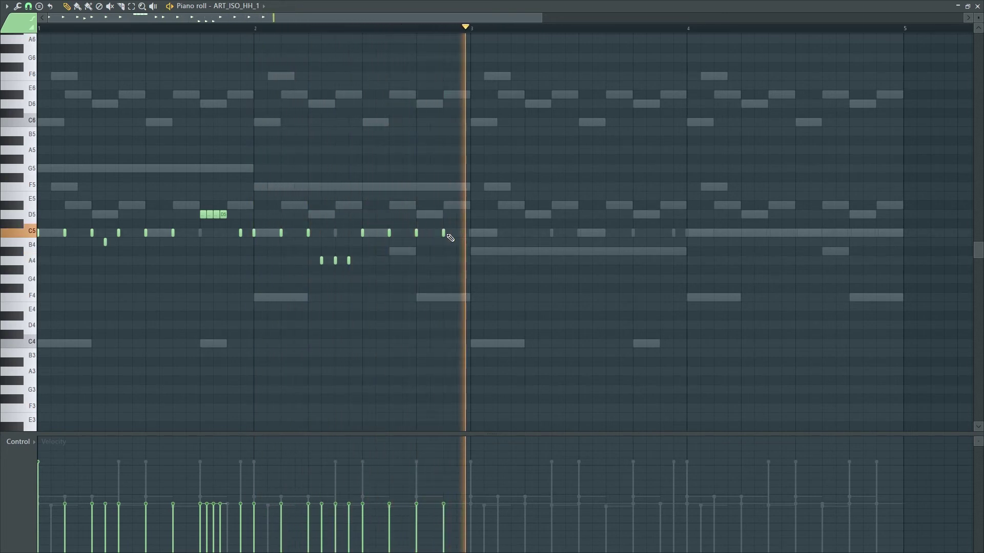
Step: Add a C5 note on step 15 of bar 2, stretch it to the bar's end, and chop it into a four-note roll
{"action": "left_click", "coordinate": [444, 233]}
{"action": "left_click_drag", "start_coordinate": [446, 233], "coordinate": [470, 233]}
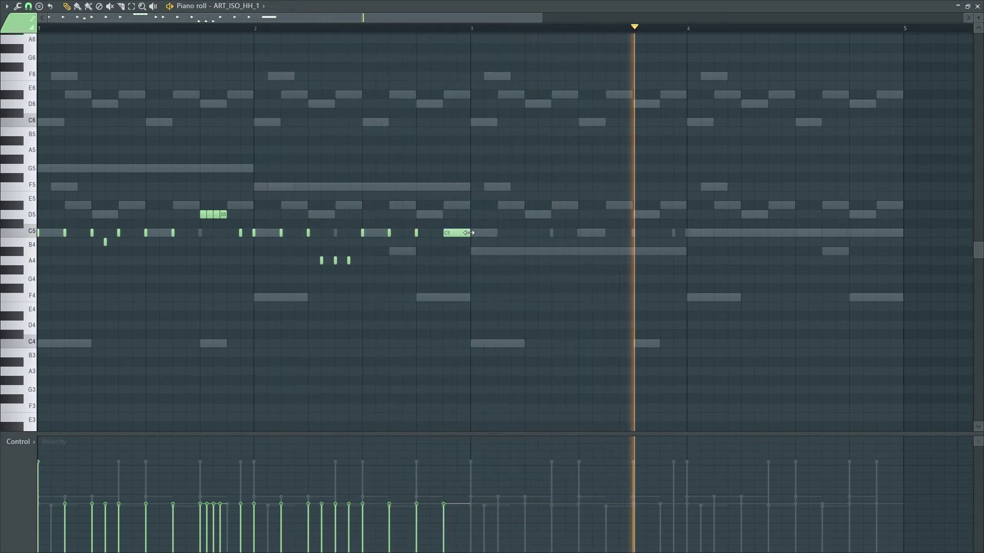
{"action": "key", "text": "alt+u"}
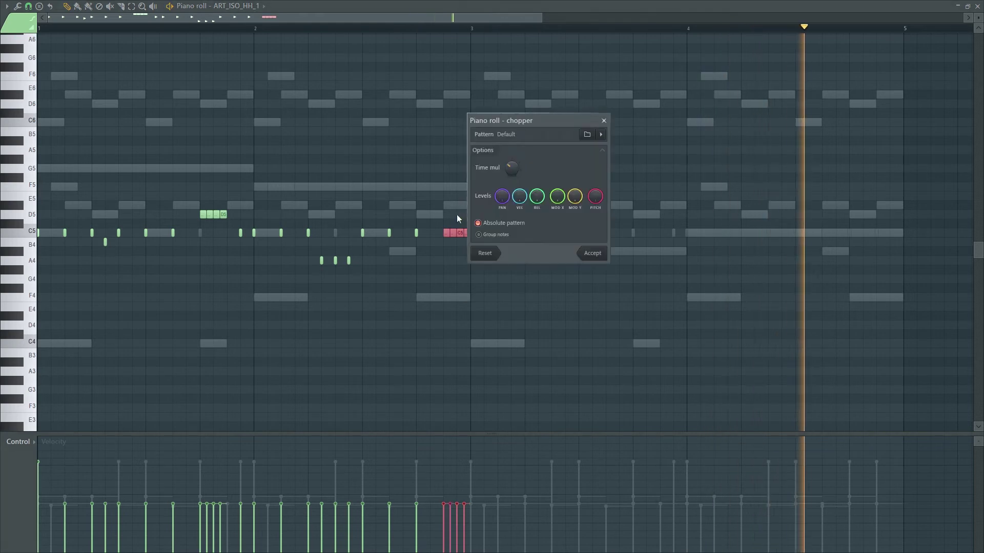
{"action": "left_click", "coordinate": [587, 254]}
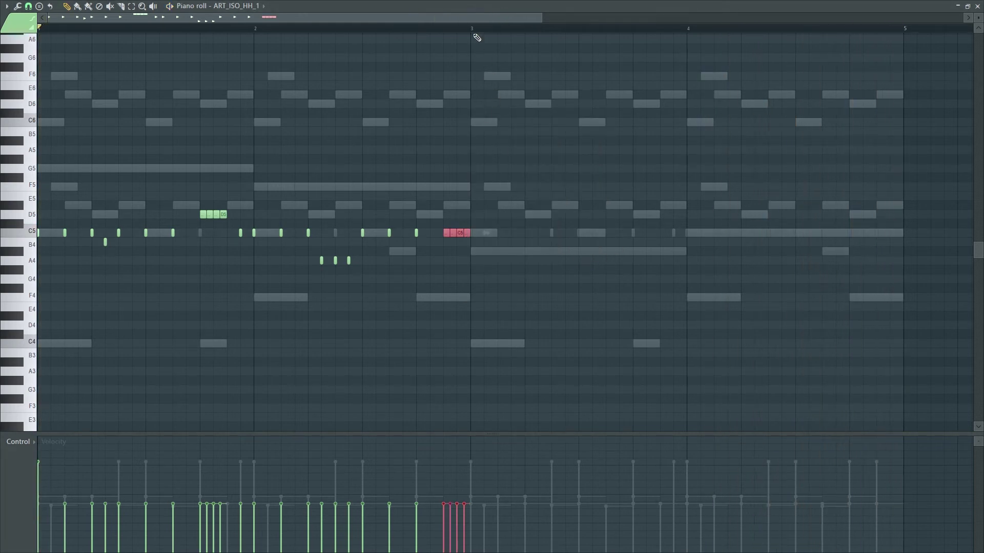
Step: Duplicate the hi-hat notes of bars 1 and 2 into bars 3 and 4, and clear the time selection
{"action": "left_click_drag", "start_coordinate": [472, 29], "coordinate": [50, 28]}
{"action": "key", "text": "ctrl+b"}
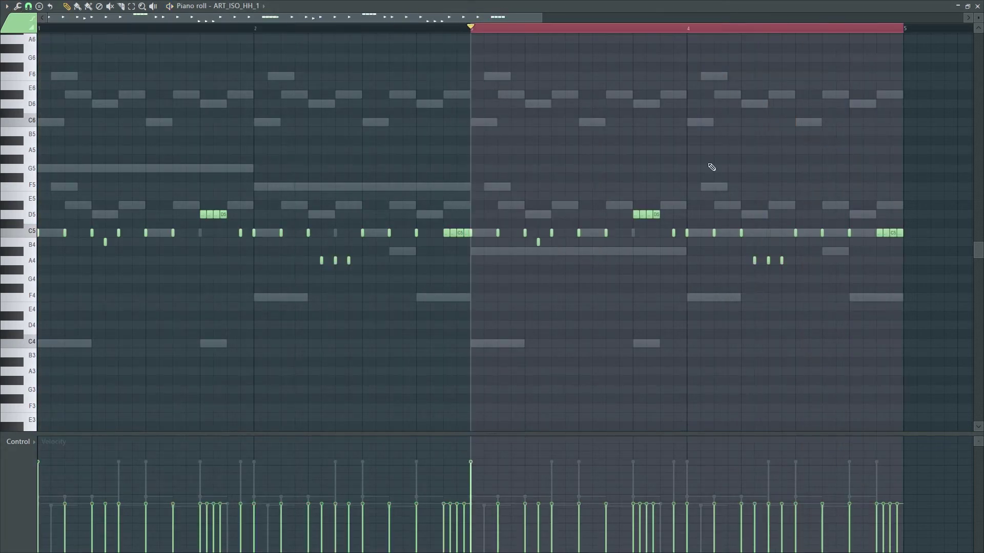
{"action": "left_click", "coordinate": [593, 27]}
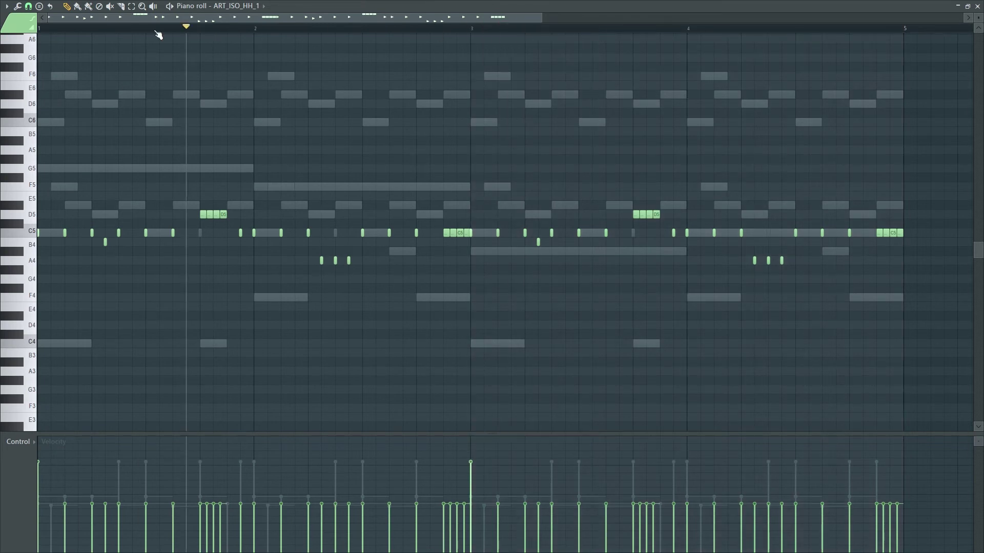
Step: Play the pattern, close the hi-hat piano roll, and open the Percs & Hits folder of The 6ix Drum Kit
{"action": "key", "text": "space"}
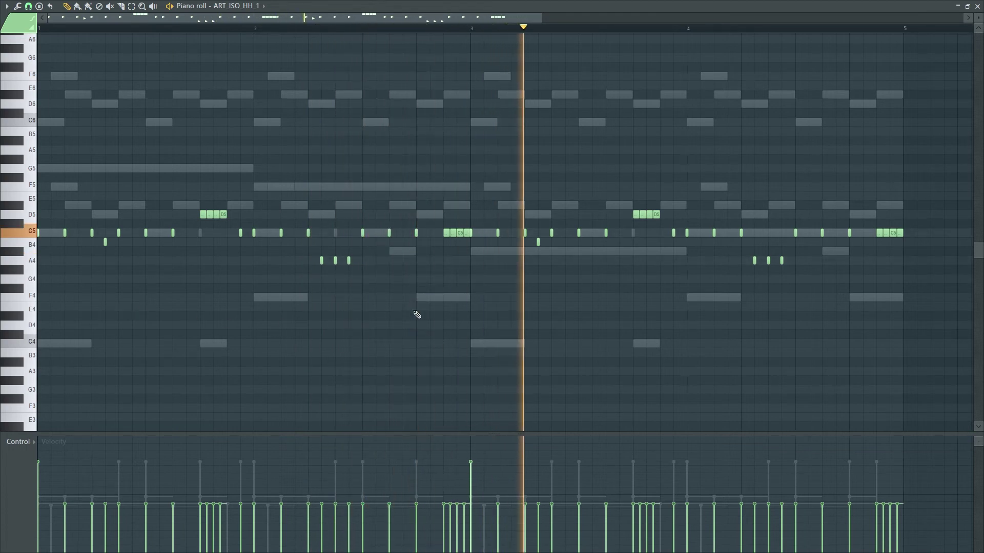
{"action": "left_click", "coordinate": [977, 6]}
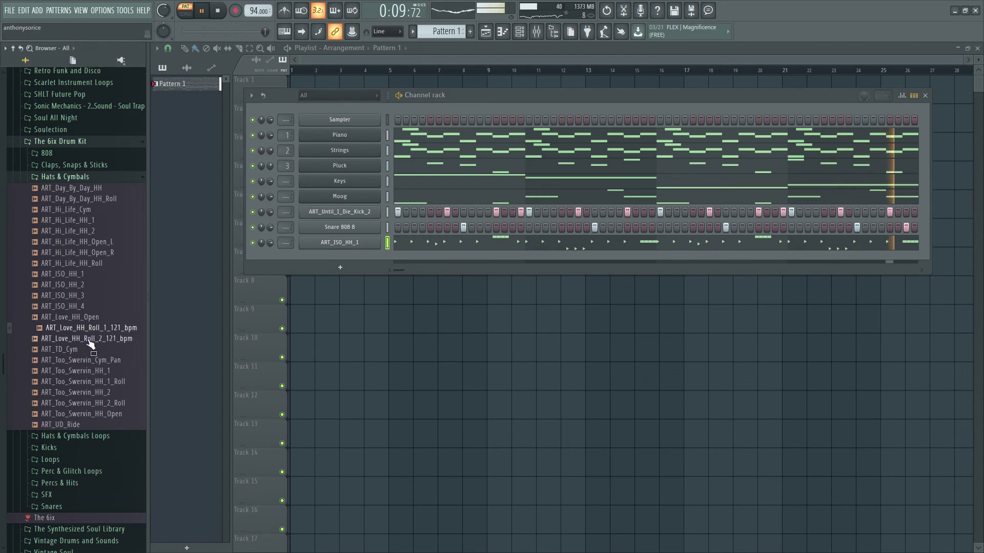
{"action": "left_click", "coordinate": [79, 179]}
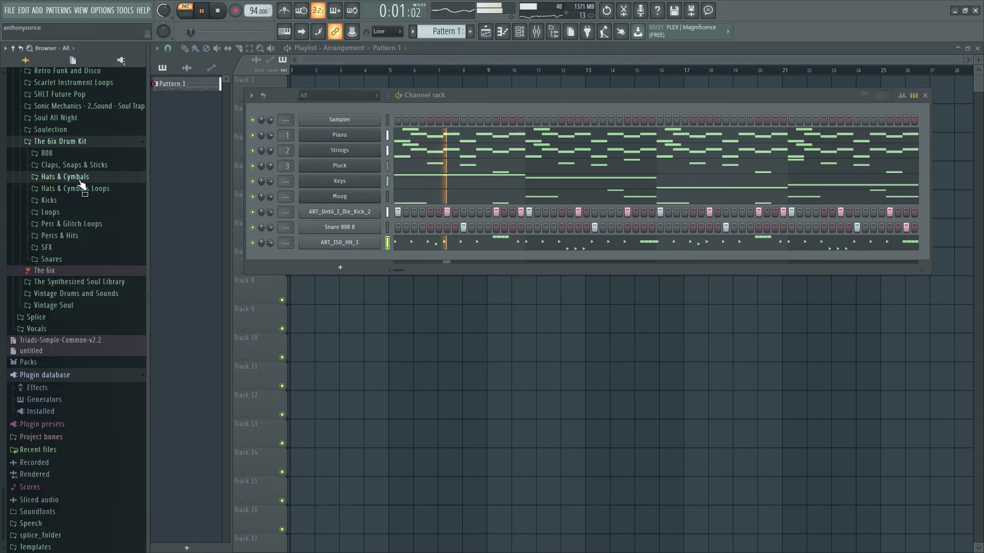
{"action": "left_click", "coordinate": [81, 237]}
Step: Audition percussion samples and add ART_Thats_All_Blip_3 to the channel rack below the hi-hat
{"action": "left_click", "coordinate": [90, 279]}
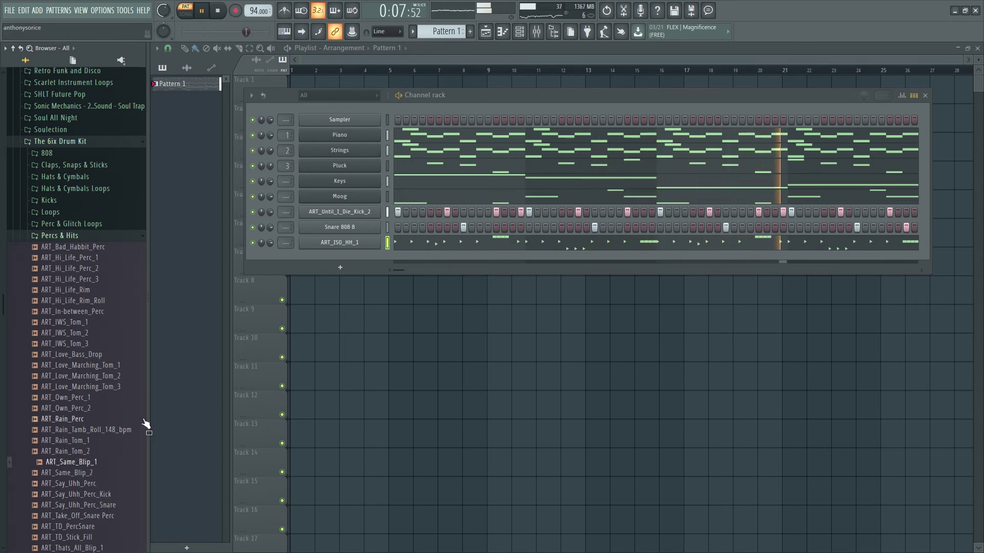
{"action": "scroll", "coordinate": [145, 423], "scroll_direction": "down", "scroll_amount": 4}
{"action": "left_click", "coordinate": [101, 419]}
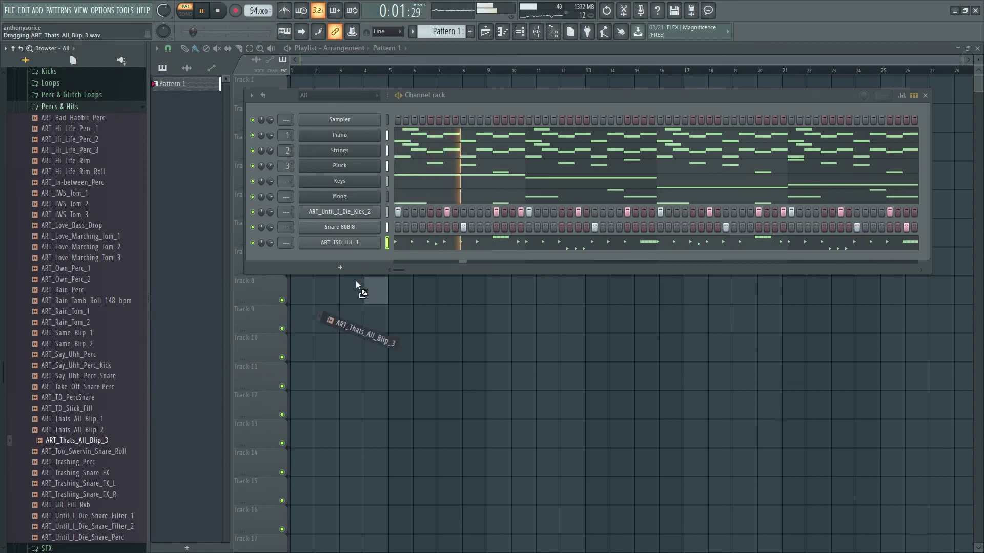
{"action": "left_click_drag", "start_coordinate": [356, 281], "coordinate": [356, 253]}
Step: Check the volume envelope settings of the ART_Thats_All_Blip_3 channel, then close its settings window
{"action": "left_click", "coordinate": [312, 259]}
{"action": "left_click", "coordinate": [53, 85]}
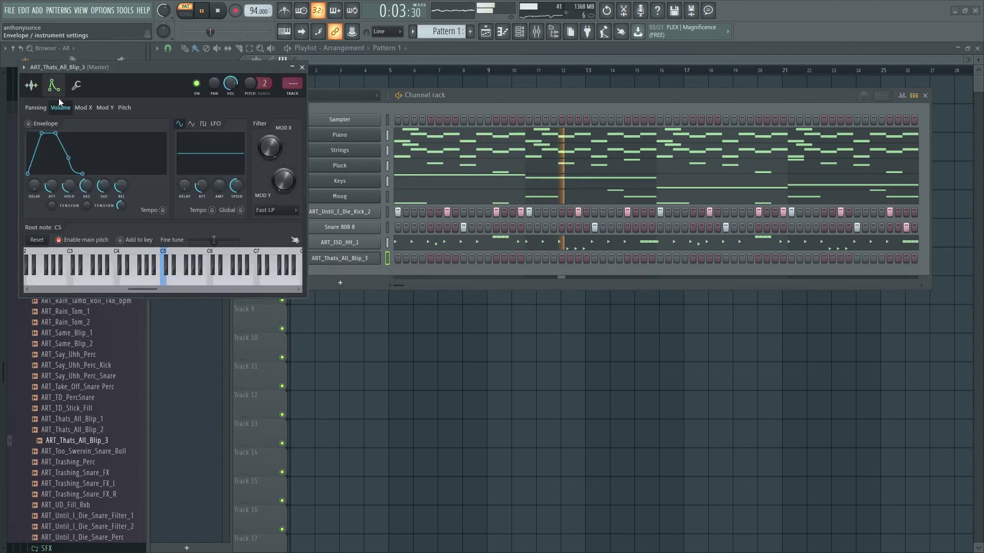
{"action": "left_click", "coordinate": [303, 67]}
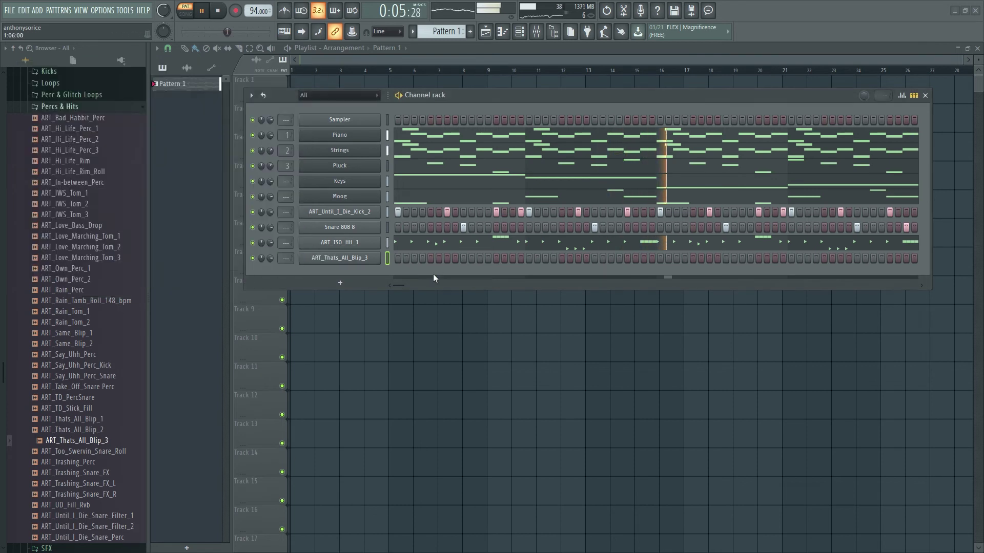
Step: Place a hit on step 8 of the ART_Thats_All_Blip_3 channel and open its piano roll
{"action": "left_click", "coordinate": [456, 259]}
{"action": "key", "text": "space"}
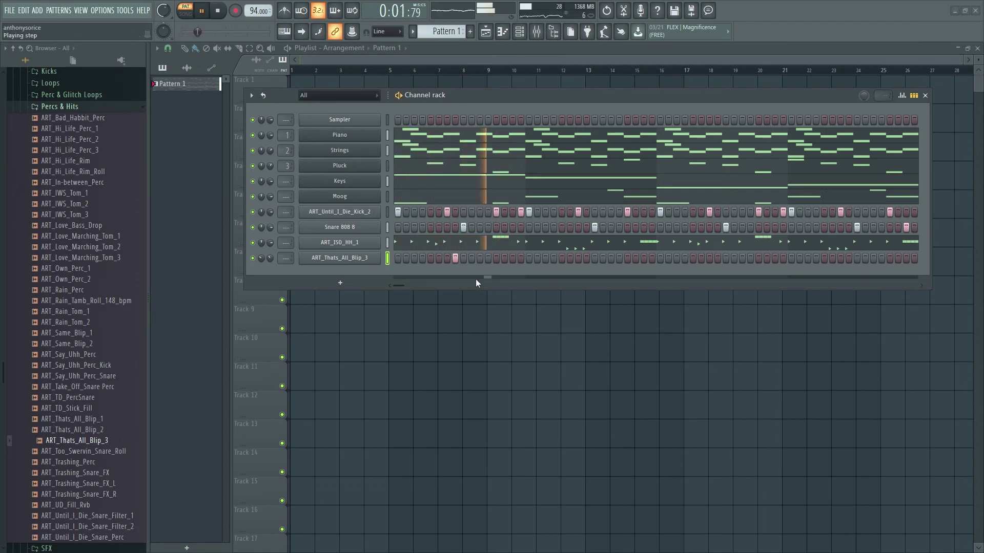
{"action": "right_click", "coordinate": [357, 264]}
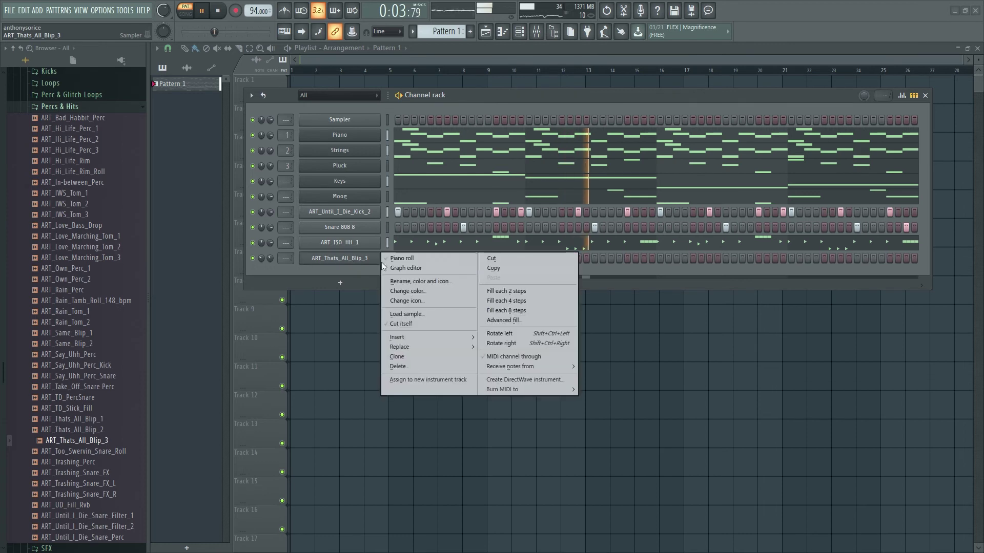
{"action": "left_click", "coordinate": [352, 260]}
Step: Duplicate the blip note of bar 1 into bars 2, 3 and 4, and clear the time selection
{"action": "left_click_drag", "start_coordinate": [253, 37], "coordinate": [41, 35]}
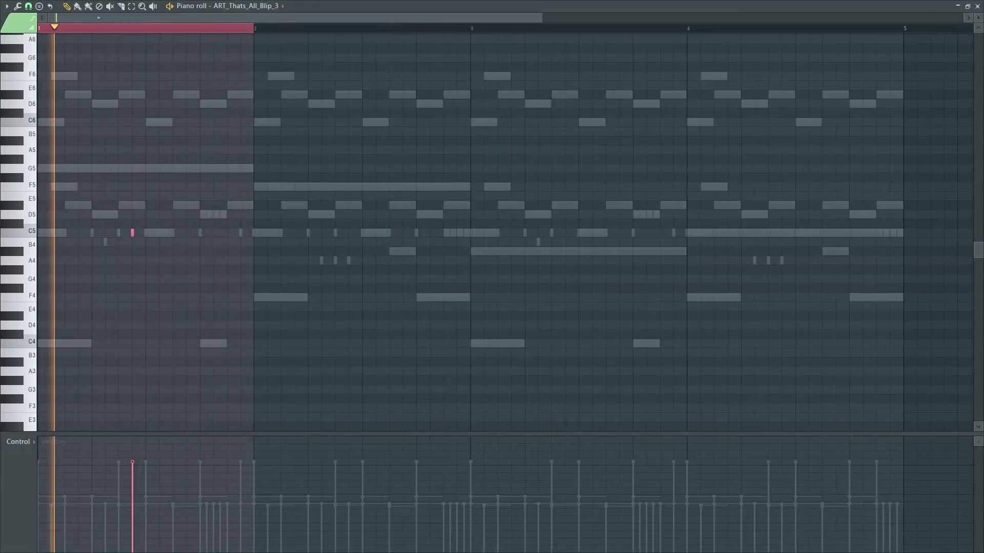
{"action": "key", "text": "ctrl+b"}
{"action": "key", "text": "ctrl+b"}
{"action": "key", "text": "ctrl+b"}
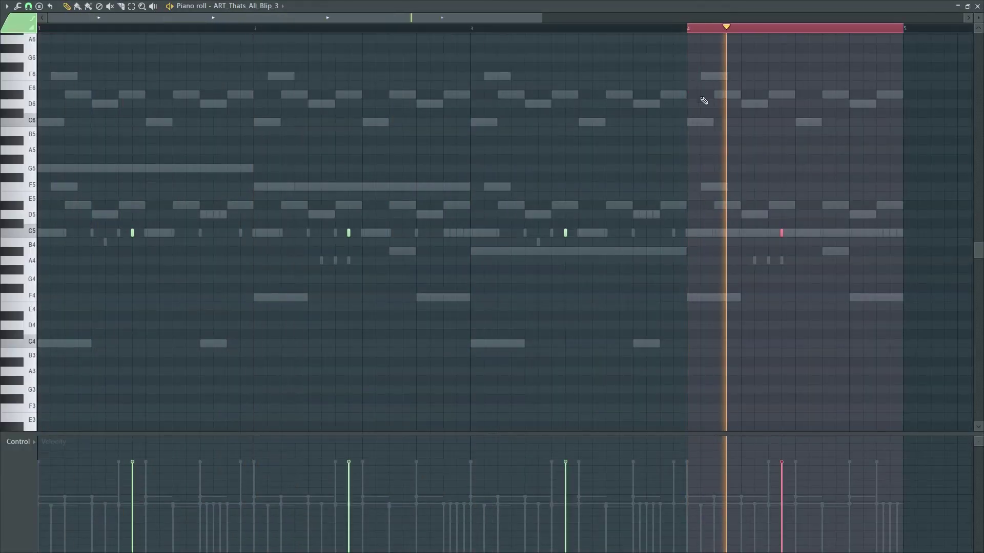
{"action": "left_click", "coordinate": [742, 33]}
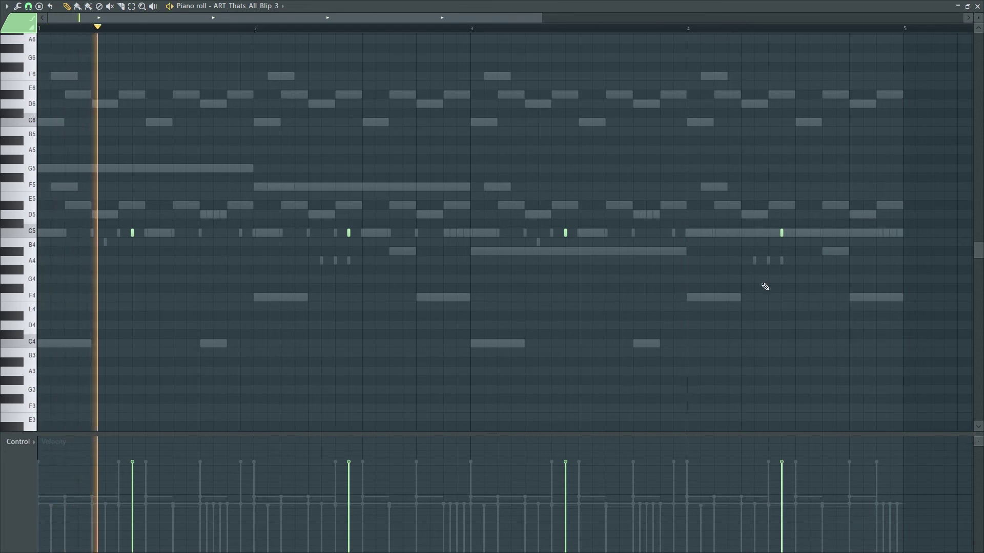
Step: Move the bar 1 blip note up to D#5 and over to step 9 while the pattern plays
{"action": "key", "text": "space"}
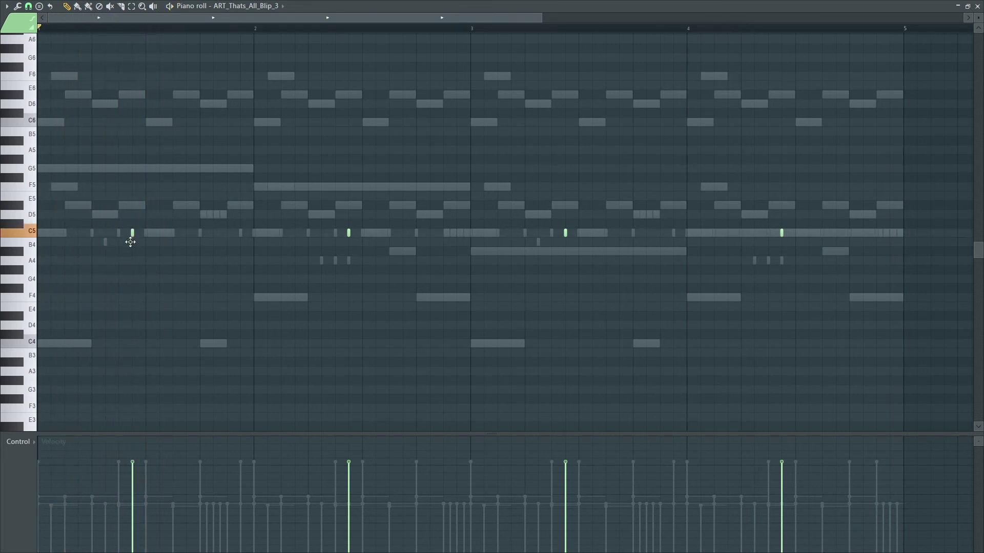
{"action": "key", "text": "space"}
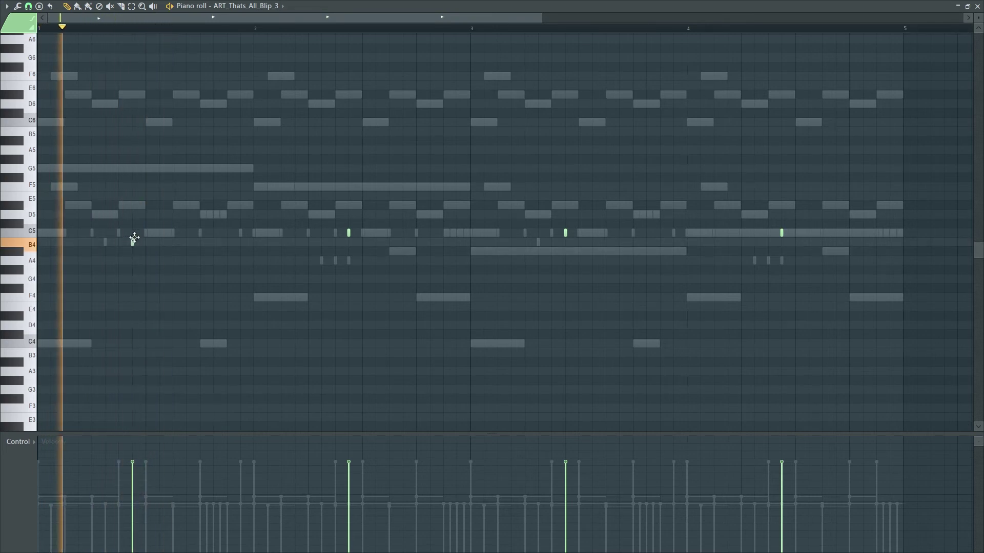
{"action": "left_click_drag", "start_coordinate": [134, 237], "coordinate": [138, 202]}
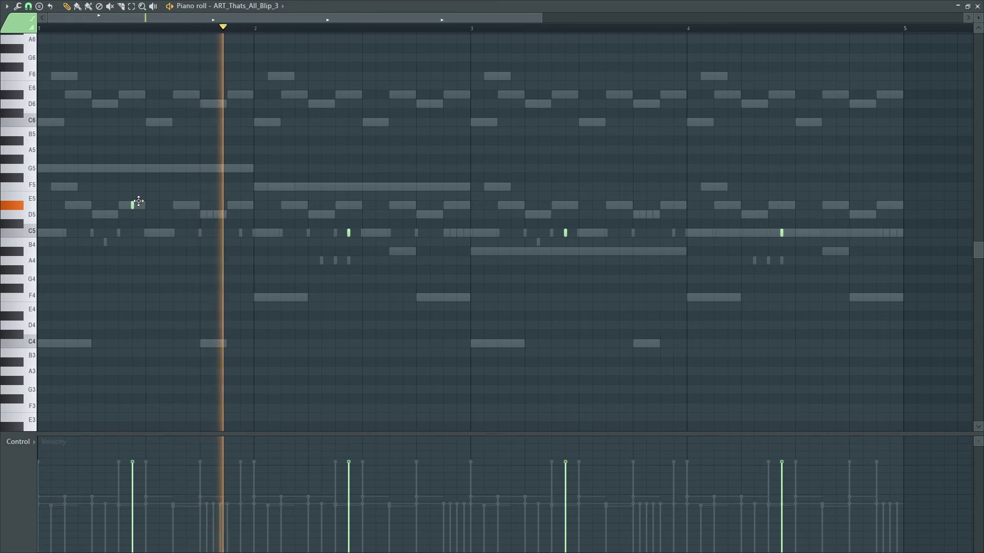
{"action": "left_click_drag", "start_coordinate": [139, 201], "coordinate": [152, 202]}
Step: Add an F5 blip note in bar 1, shift it to step 12, and lower its velocity slightly
{"action": "left_click", "coordinate": [160, 185]}
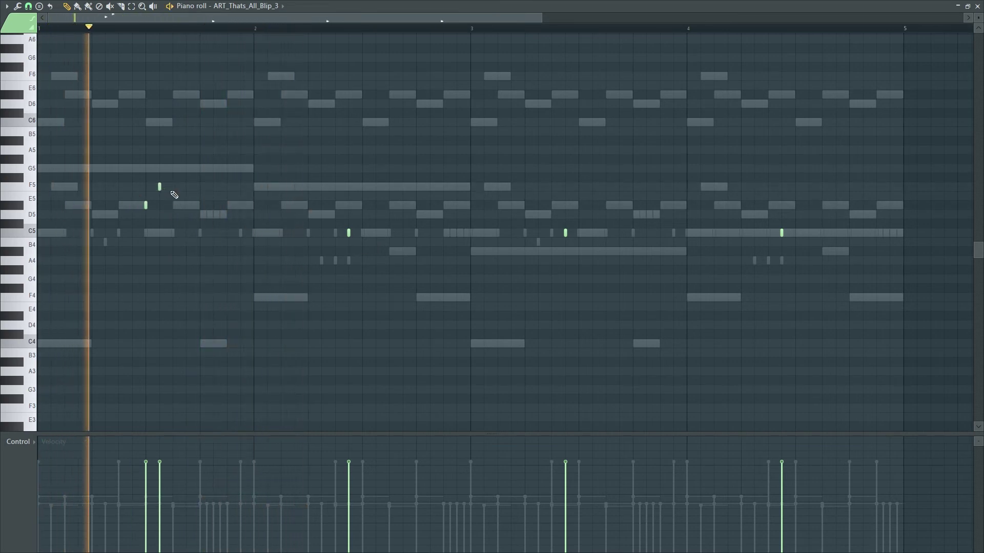
{"action": "left_click_drag", "start_coordinate": [160, 185], "coordinate": [173, 186]}
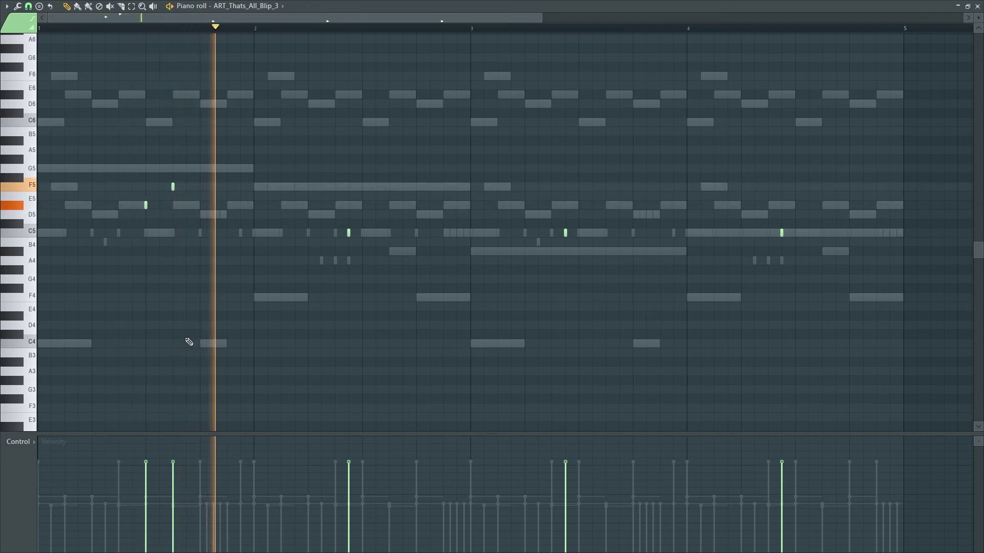
{"action": "key", "text": "space"}
{"action": "key", "text": "space"}
{"action": "left_click", "coordinate": [186, 470]}
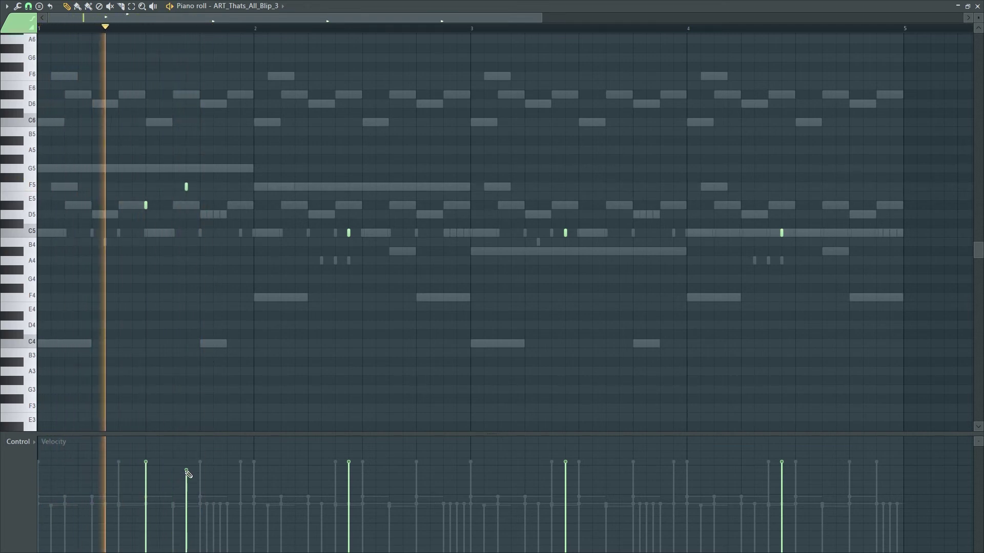
Step: Try the F5 blip note on different steps during playback and settle it on step 13 of bar 1
{"action": "key", "text": "space"}
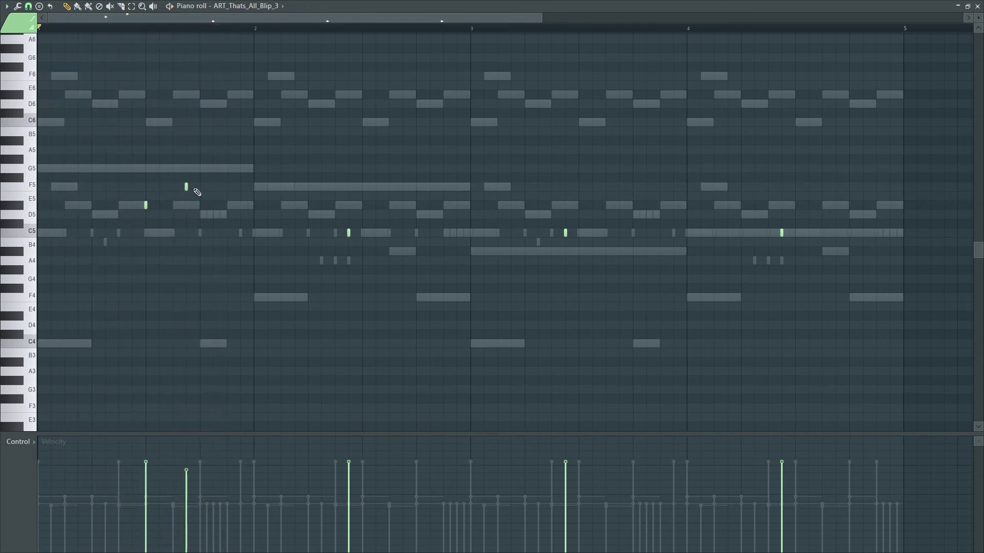
{"action": "left_click_drag", "start_coordinate": [187, 188], "coordinate": [200, 188]}
{"action": "key", "text": "space"}
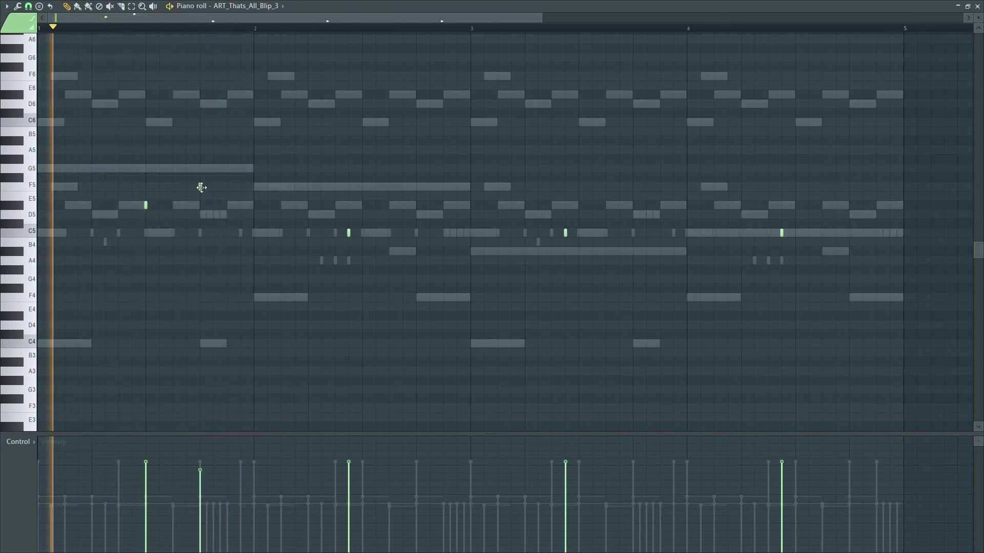
{"action": "left_click_drag", "start_coordinate": [201, 187], "coordinate": [213, 185]}
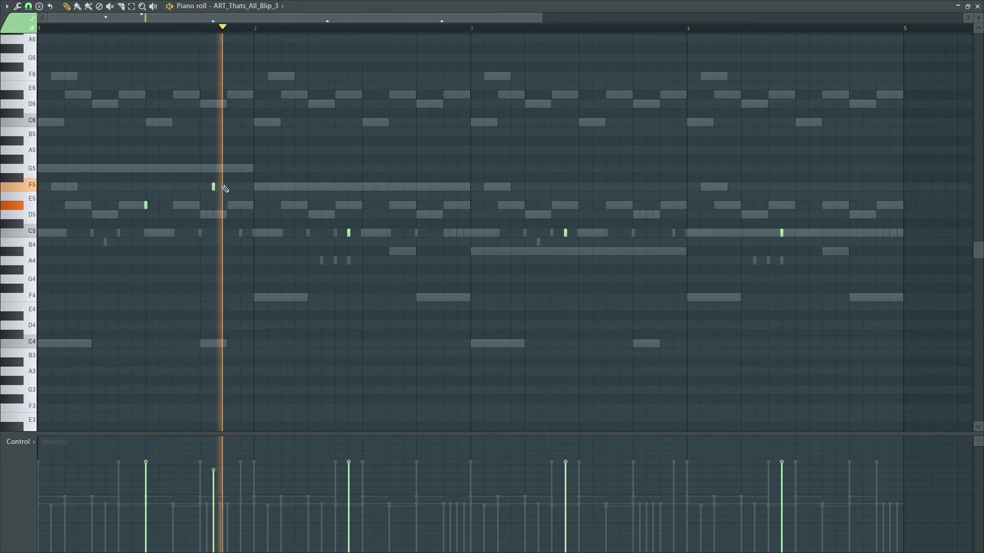
{"action": "key", "text": "space"}
{"action": "key", "text": "space"}
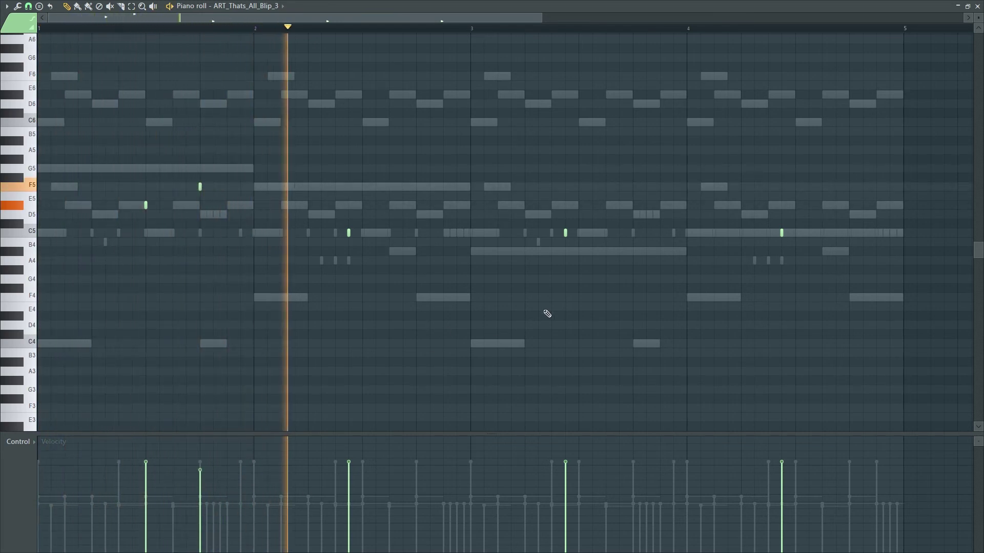
Step: Try raising the bar 2 blip note to D#5 and adding a C6 note on step 12, and listen to the result
{"action": "key", "text": "space"}
{"action": "key", "text": "space"}
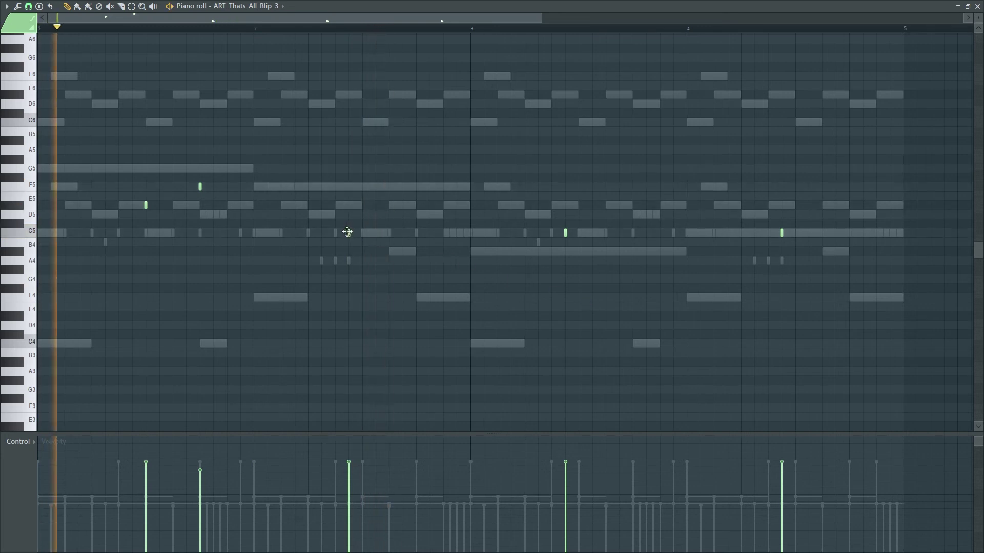
{"action": "left_click_drag", "start_coordinate": [348, 232], "coordinate": [349, 201]}
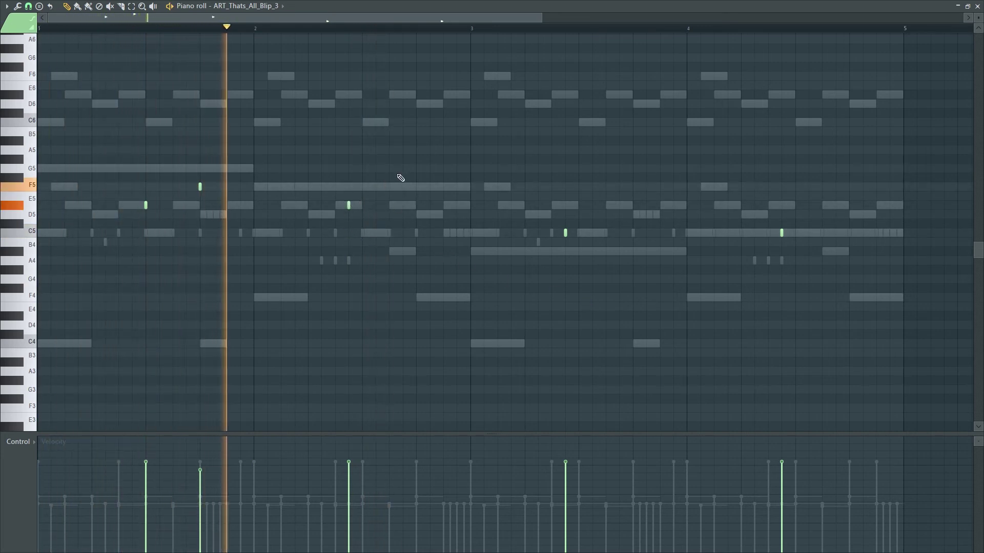
{"action": "left_click", "coordinate": [393, 122]}
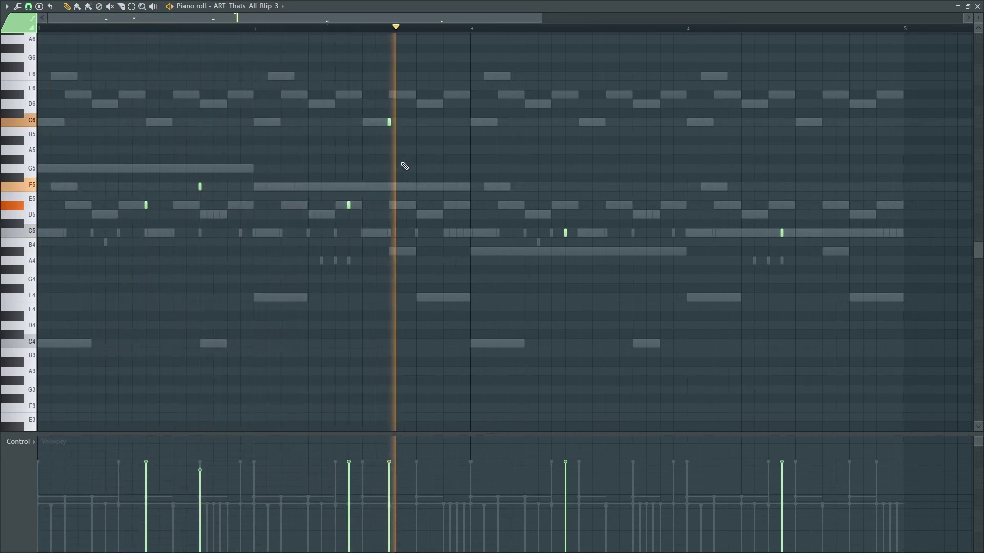
{"action": "key", "text": "space"}
{"action": "key", "text": "space"}
{"action": "key", "text": "space"}
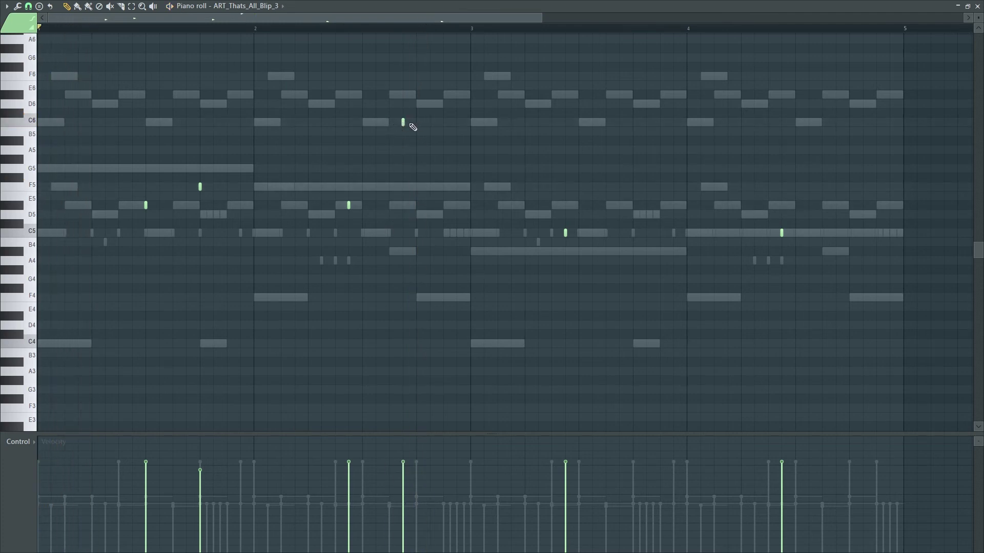
{"action": "double_click", "coordinate": [403, 122]}
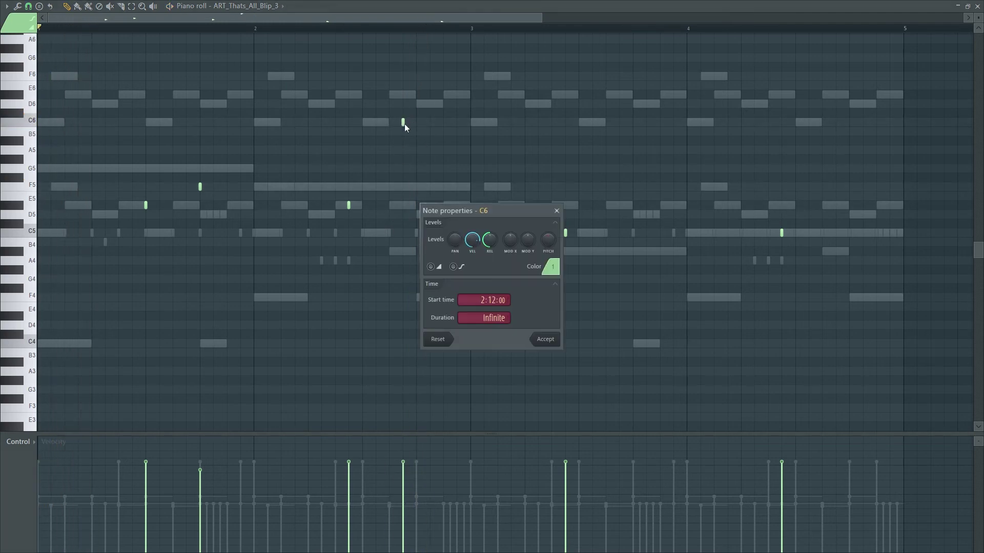
{"action": "left_click", "coordinate": [556, 211]}
{"action": "key", "text": "space"}
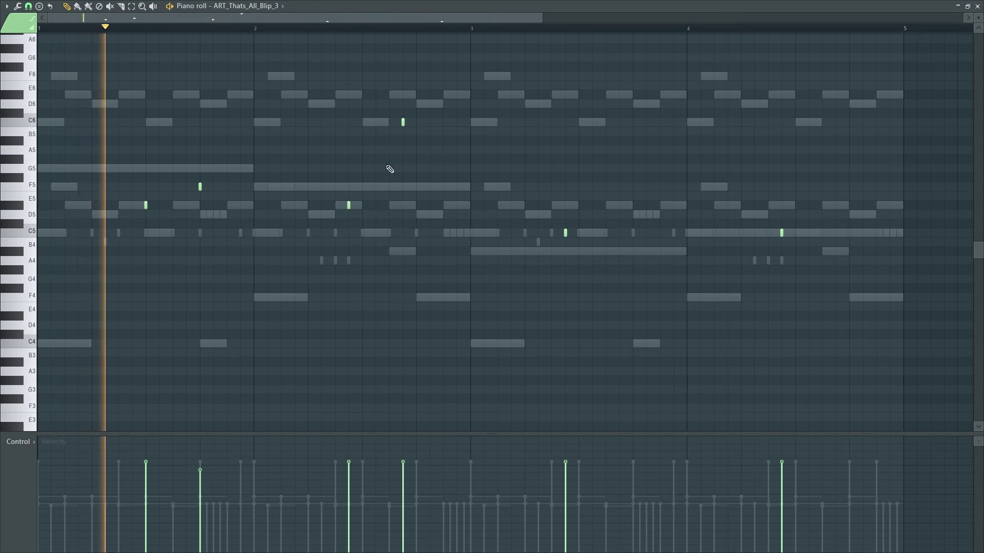
{"action": "key", "text": "space"}
Step: Add a C6 blip note on step 3 of bar 1 and play the pattern
{"action": "key", "text": "space"}
{"action": "left_click", "coordinate": [65, 122]}
{"action": "key", "text": "space"}
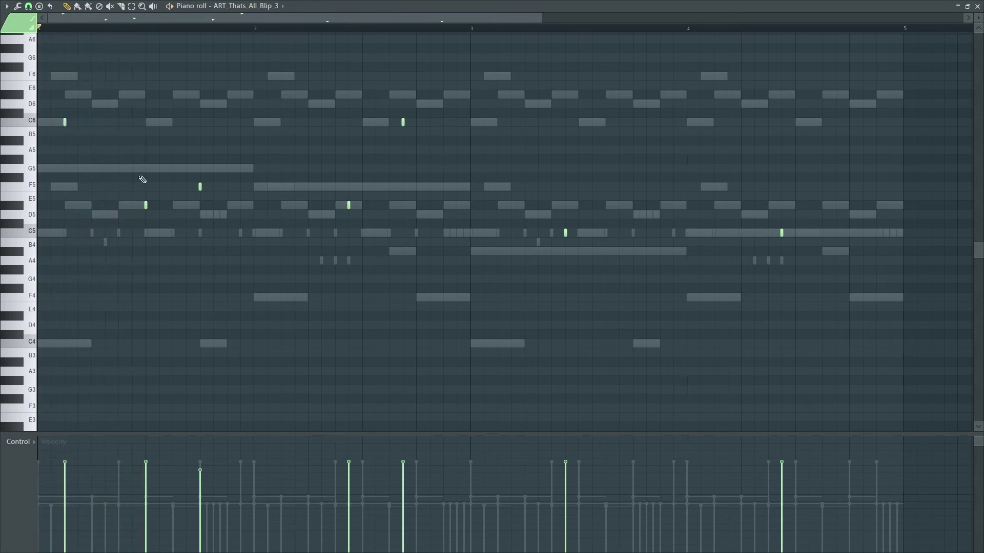
{"action": "key", "text": "space"}
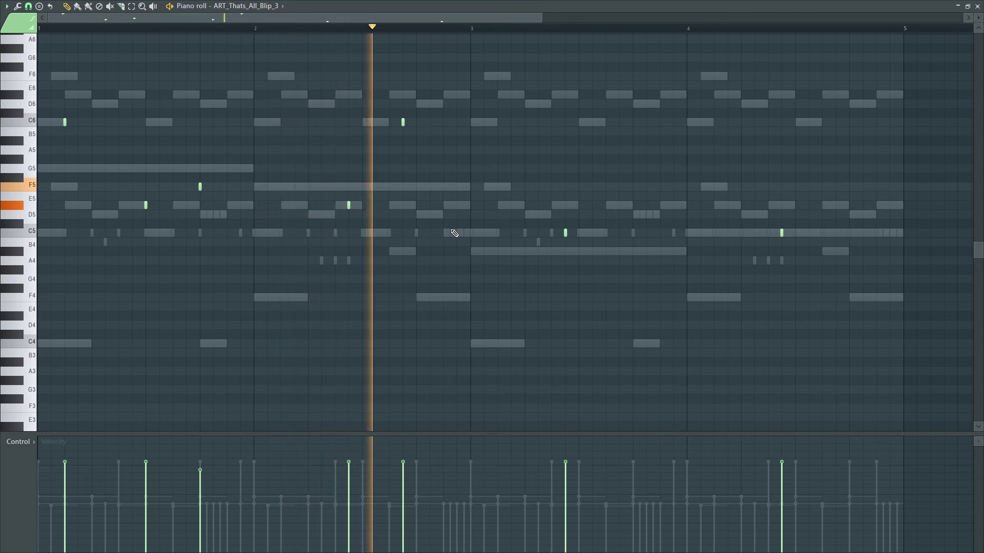
Step: Clear the blip notes from bar 2, duplicate the bar 1 blips into it, and play the pattern
{"action": "key", "text": "space"}
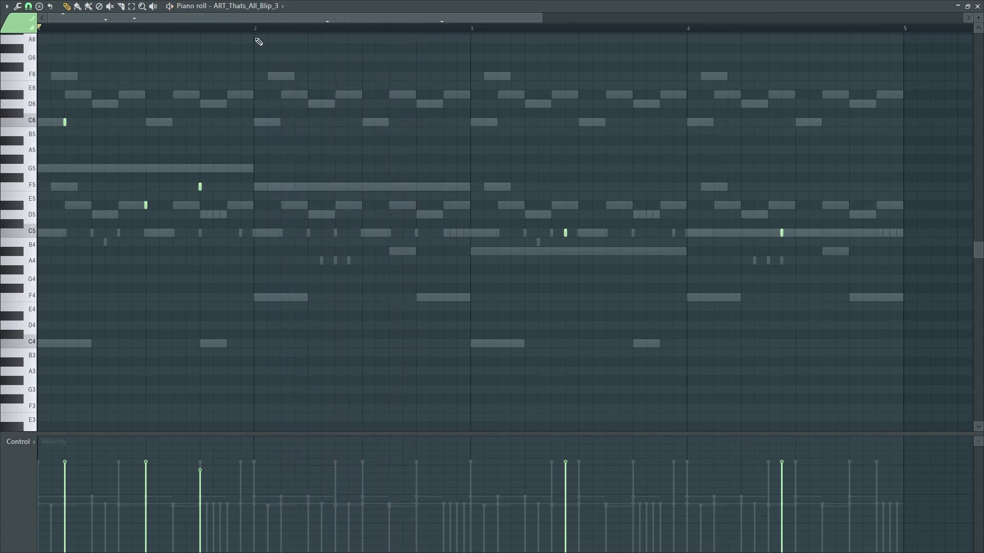
{"action": "left_click_drag", "start_coordinate": [257, 28], "coordinate": [84, 30]}
{"action": "key", "text": "ctrl+b"}
{"action": "key", "text": "space"}
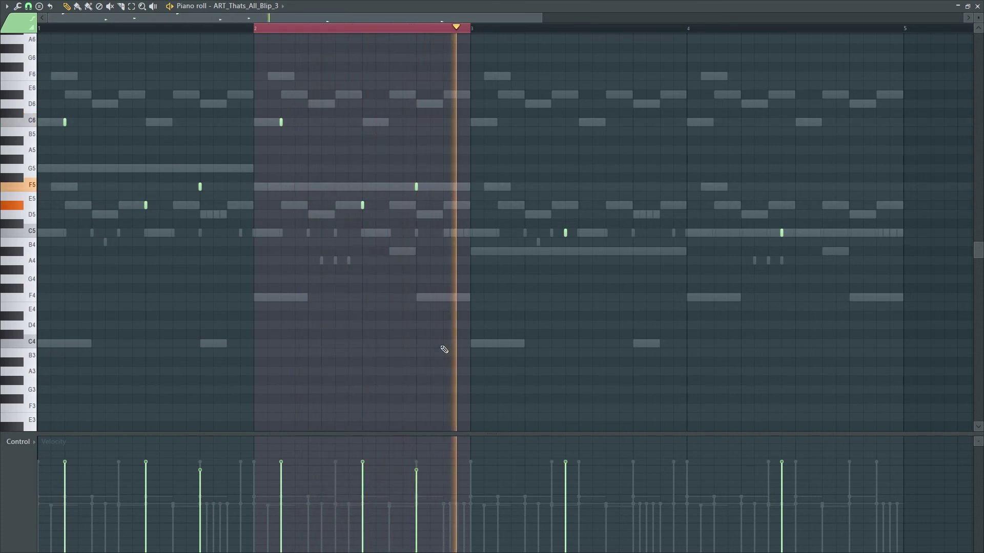
Step: Delete the C5 blip note in bar 3 and duplicate the blips of bars 1 and 2 into bars 3 and 4
{"action": "key", "text": "space"}
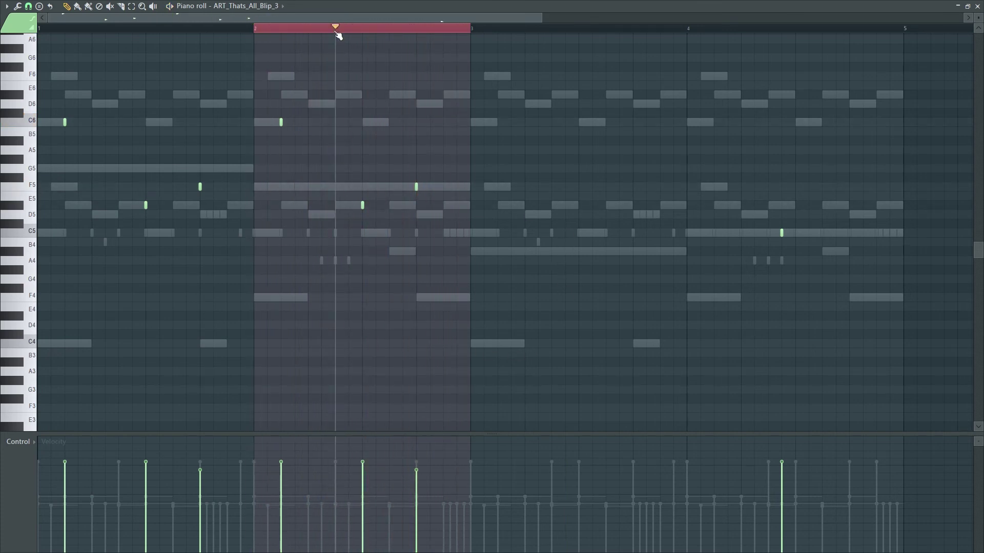
{"action": "left_click", "coordinate": [336, 32]}
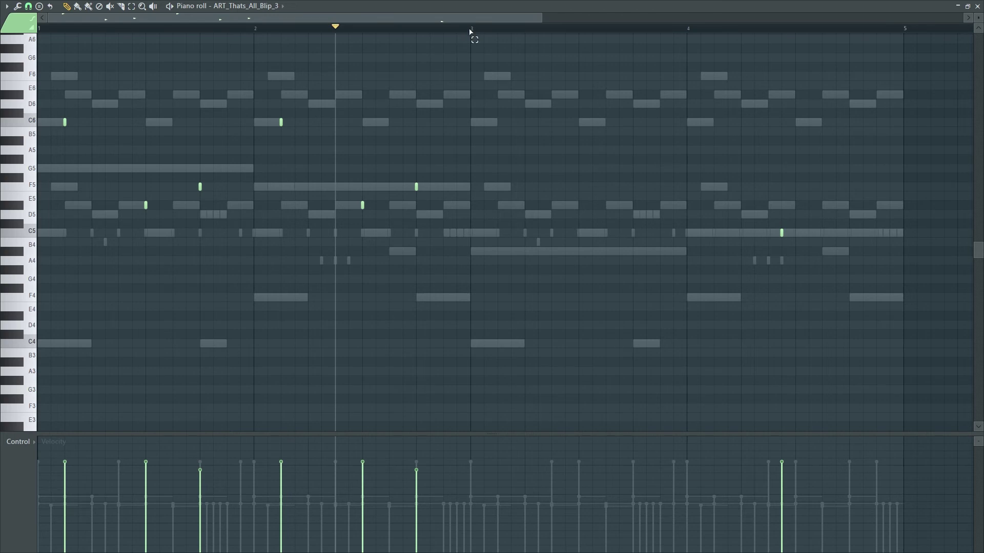
{"action": "left_click_drag", "start_coordinate": [469, 31], "coordinate": [40, 32]}
{"action": "key", "text": "ctrl+b"}
{"action": "key", "text": "space"}
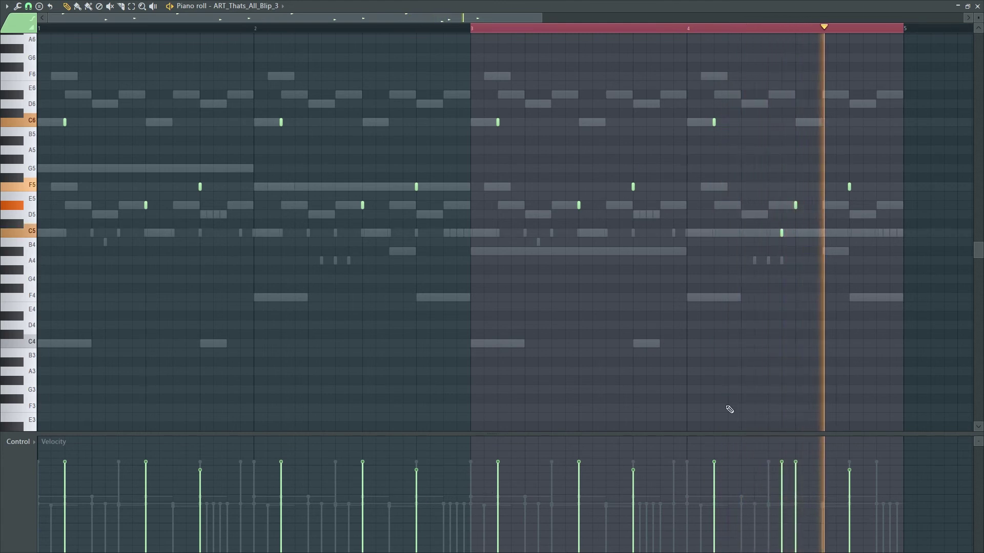
Step: Delete the C5 blip note in bar 4 and stop playback
{"action": "right_click", "coordinate": [781, 233]}
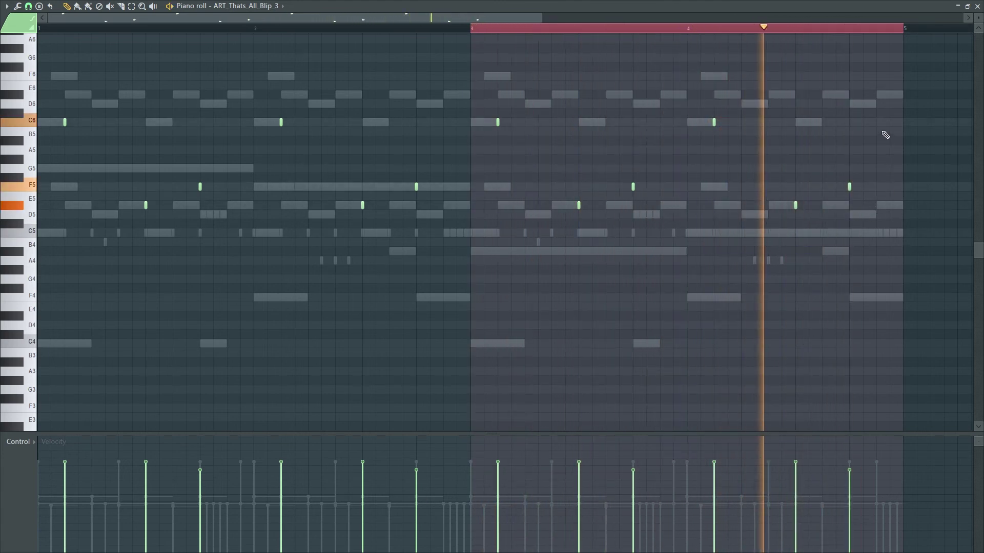
{"action": "key", "text": "space"}
Step: Try a D6 blip note on step 6 and a B5 blip note on step 15 of bar 4, playing the result
{"action": "left_click", "coordinate": [754, 103]}
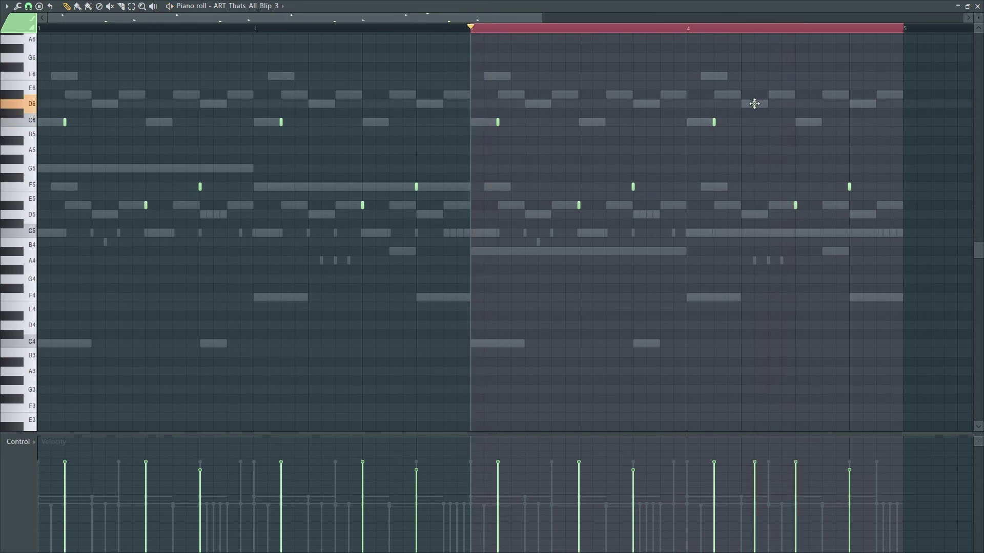
{"action": "double_click", "coordinate": [754, 104]}
{"action": "left_click", "coordinate": [557, 210]}
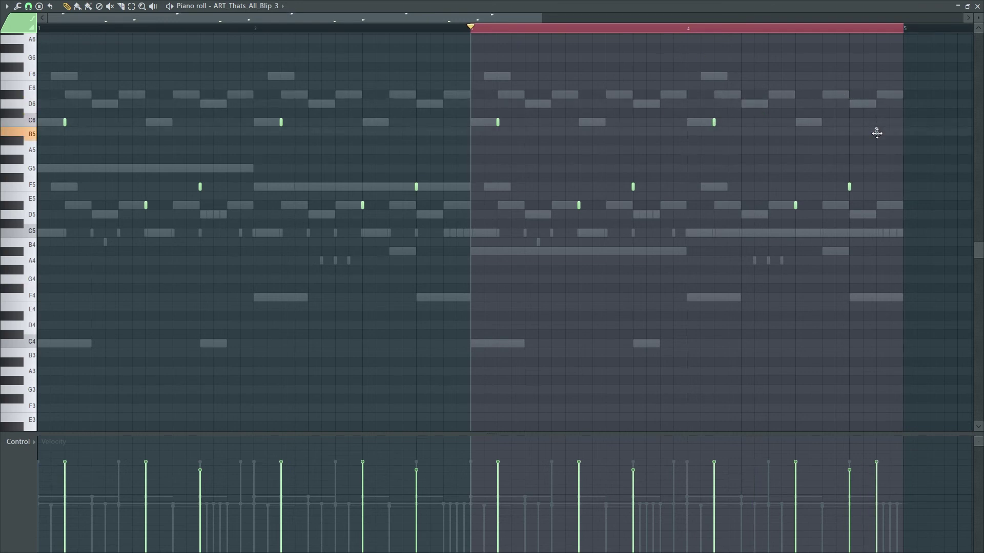
{"action": "key", "text": "space"}
{"action": "left_click", "coordinate": [877, 132]}
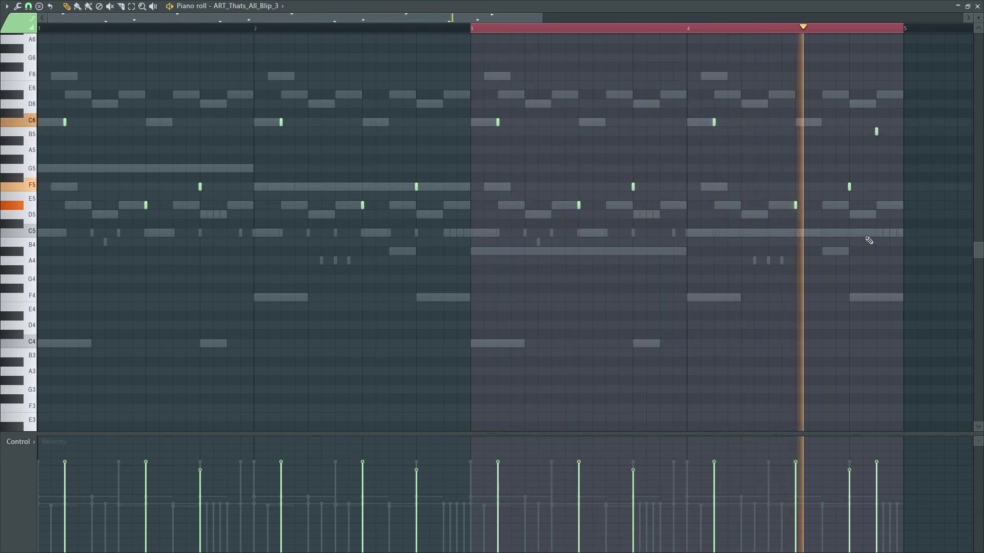
{"action": "right_click", "coordinate": [876, 131]}
Step: Clear the time selection over bars 3 and 4 and close the blip's piano roll
{"action": "double_click", "coordinate": [827, 28]}
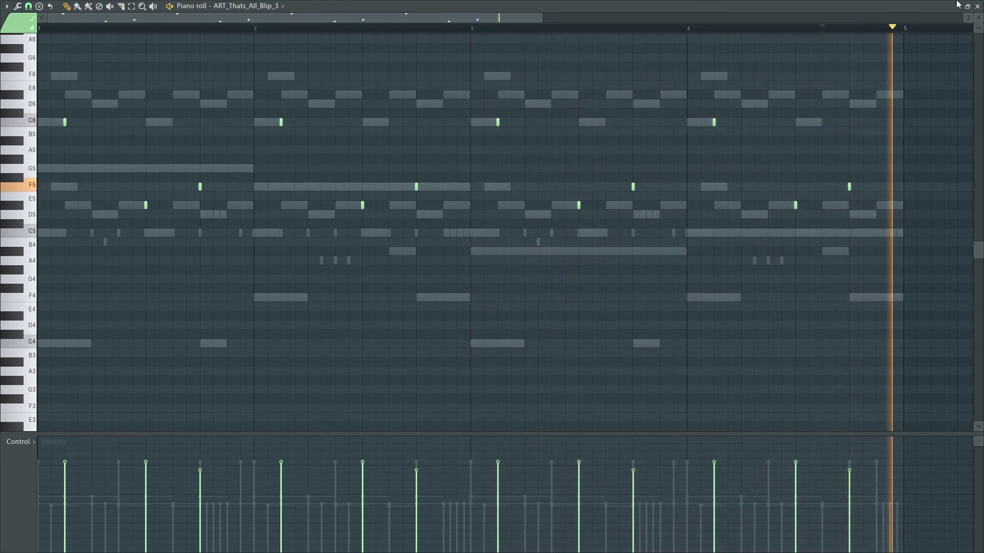
{"action": "left_click", "coordinate": [977, 6]}
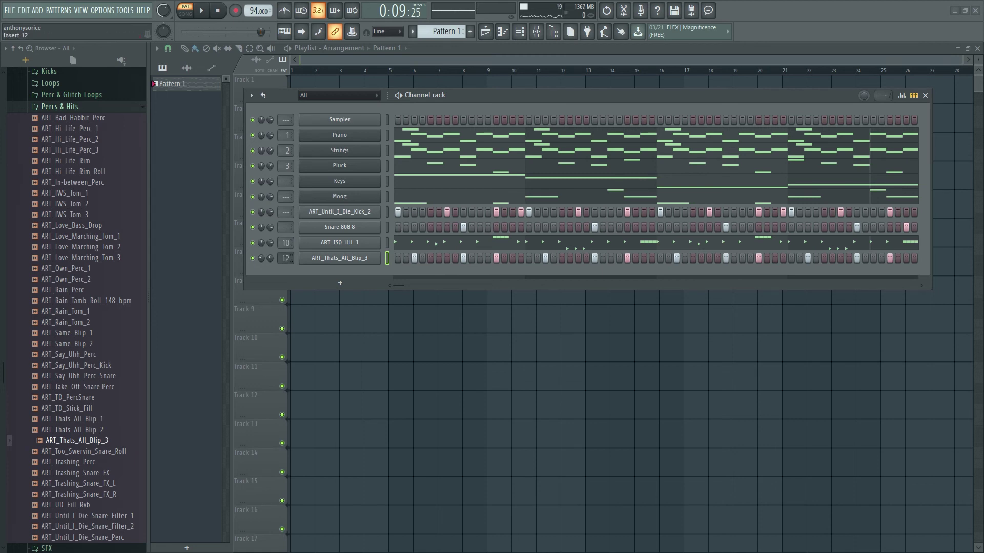
Step: Route the blip to mixer insert 11, pan the hi-hat about 47% left and the blip right, and lower both volumes slightly
{"action": "key", "text": "F9"}
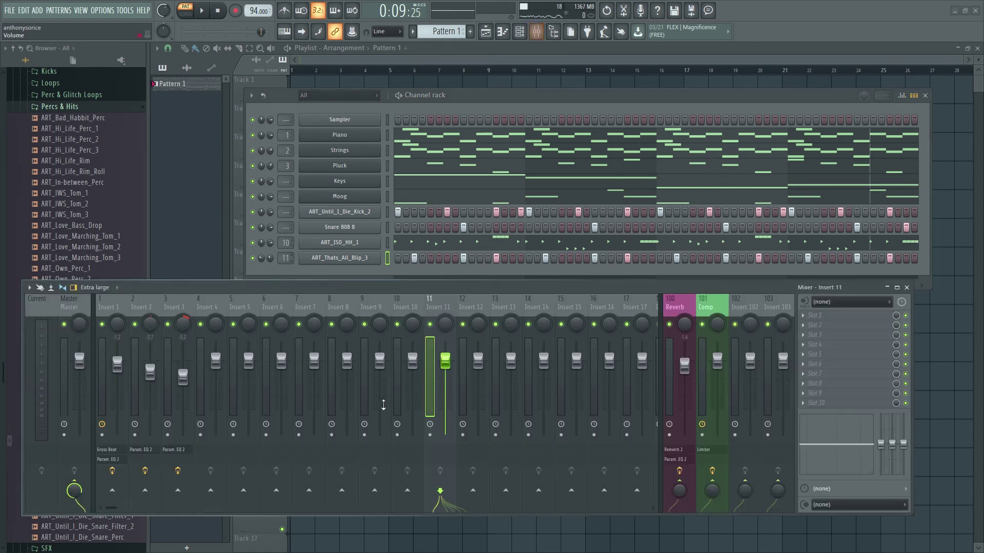
{"action": "left_click", "coordinate": [400, 306]}
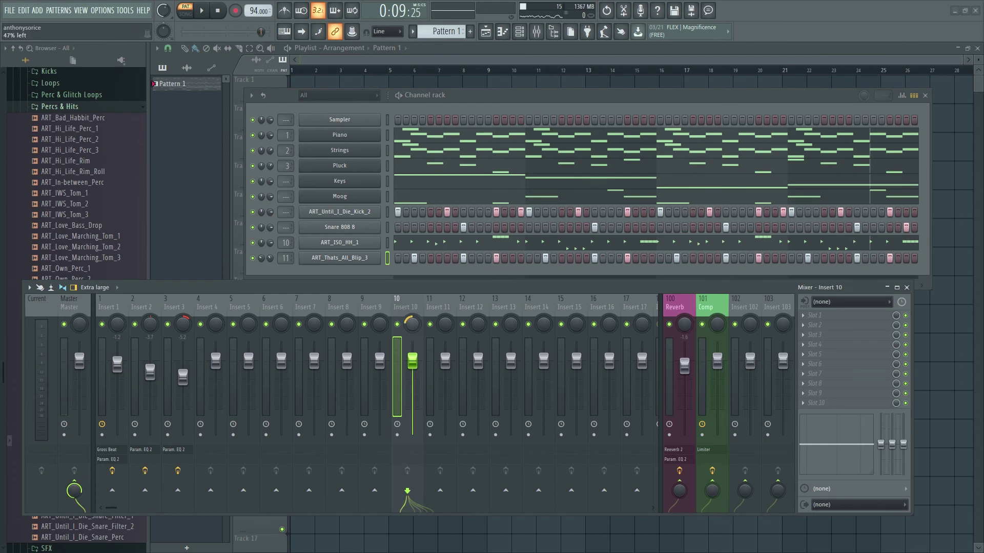
{"action": "left_click", "coordinate": [444, 329]}
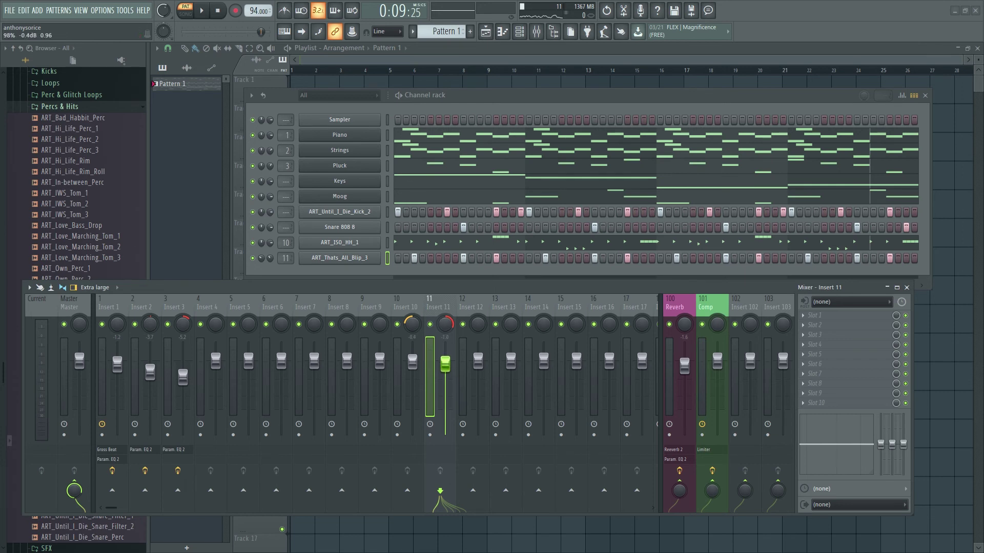
Step: Name mixer insert 102 REVERB and colour it purple
{"action": "left_click", "coordinate": [745, 304]}
{"action": "double_click", "coordinate": [745, 305]}
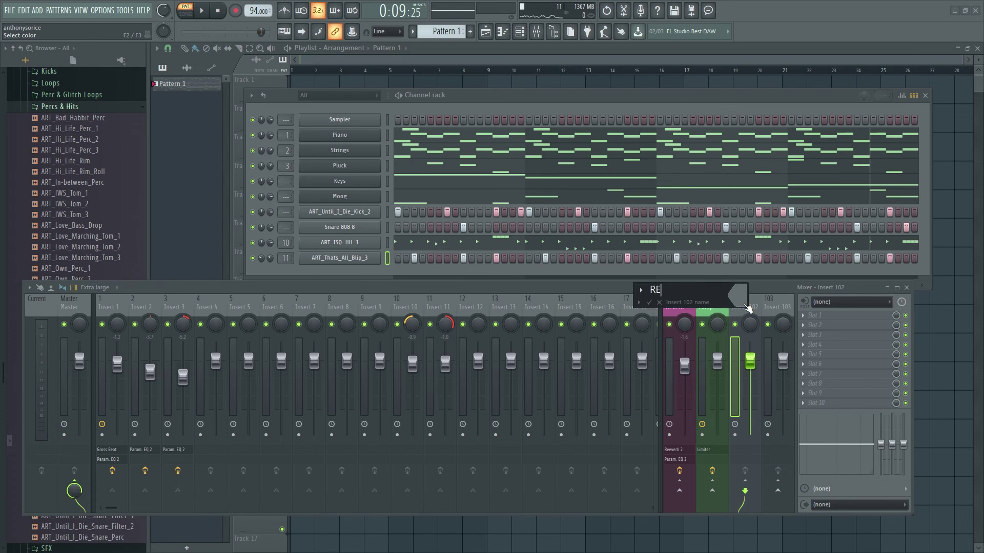
{"action": "left_click", "coordinate": [747, 307]}
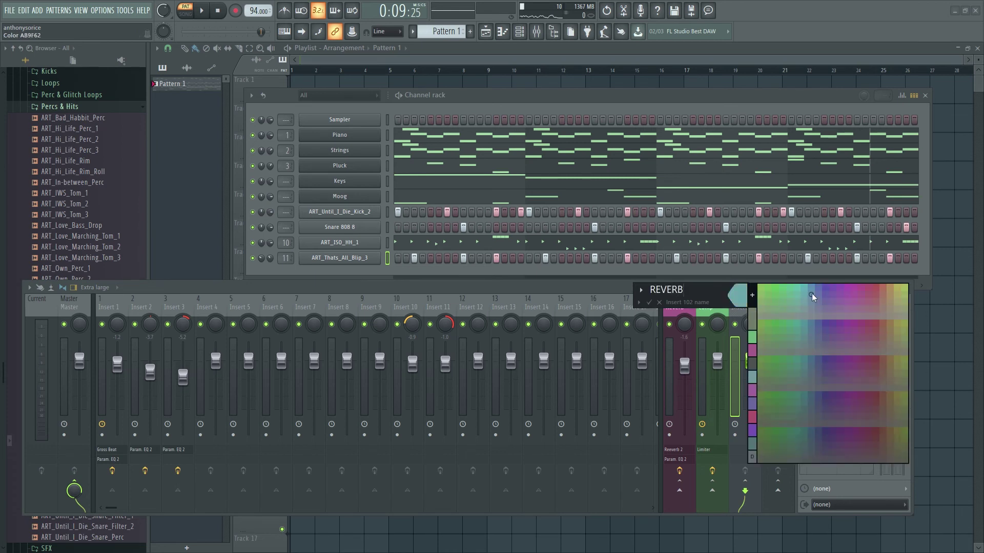
{"action": "left_click", "coordinate": [851, 290]}
{"action": "left_click", "coordinate": [649, 303]}
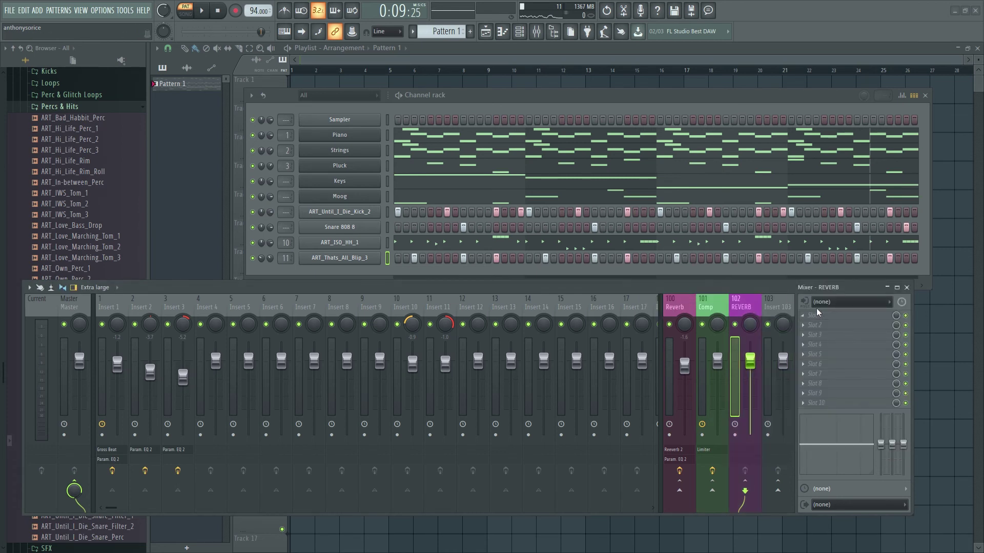
Step: Add Fruity Reeverb 2 to the REVERB track with its dry level lowered and its wet level at 88%
{"action": "left_click", "coordinate": [818, 315]}
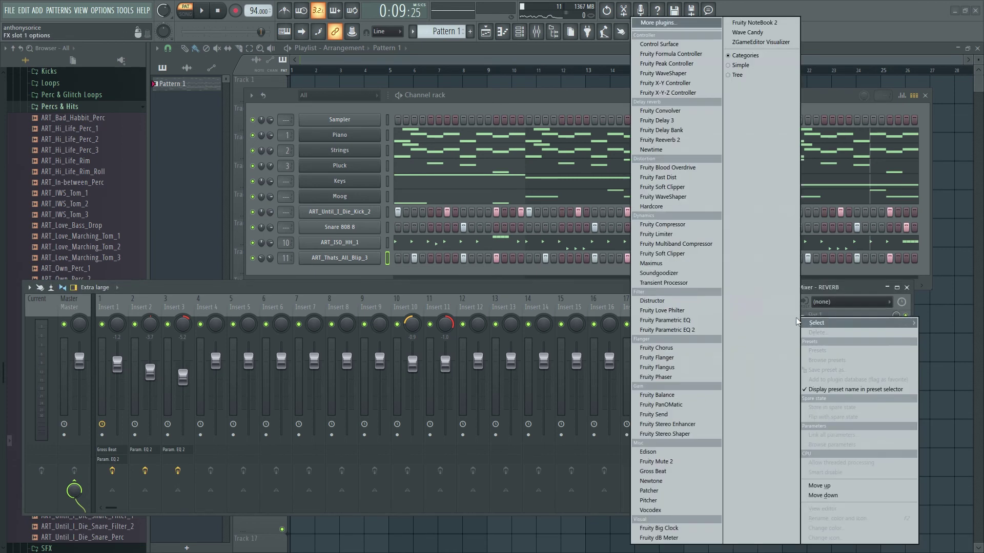
{"action": "left_click", "coordinate": [698, 138]}
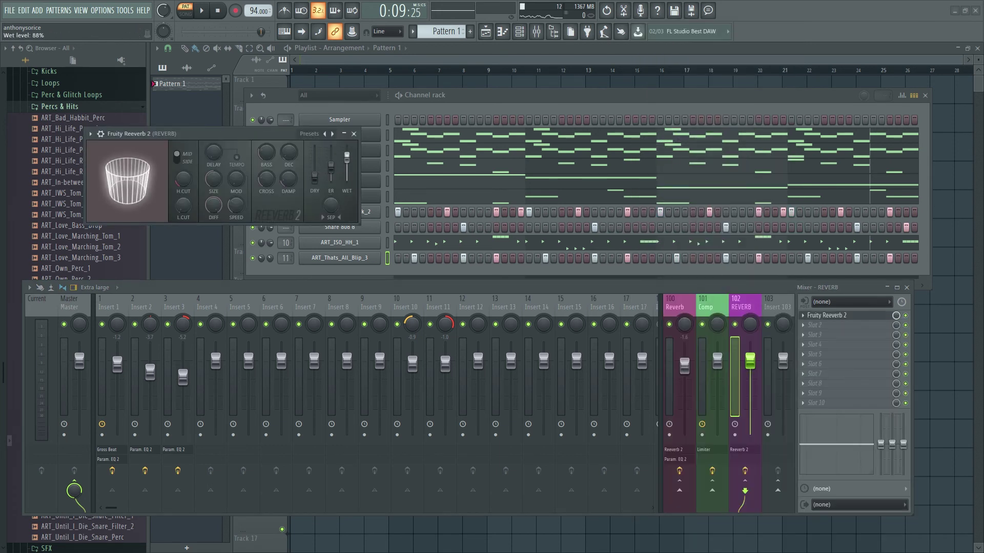
{"action": "left_click", "coordinate": [353, 133]}
Step: Play the pattern and send mixer inserts 10 and 11 to the REVERB track
{"action": "key", "text": "space"}
{"action": "left_click", "coordinate": [403, 302]}
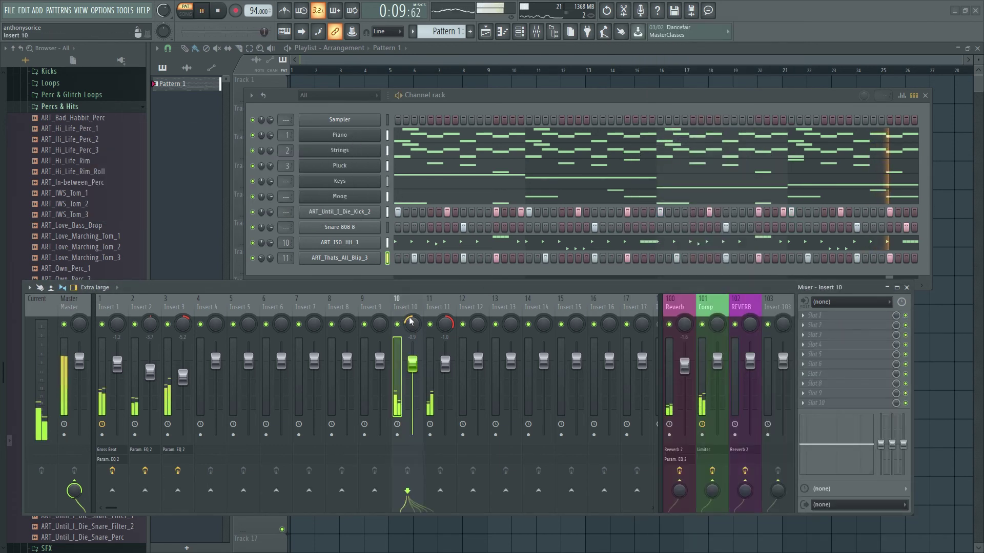
{"action": "left_click", "coordinate": [453, 302]}
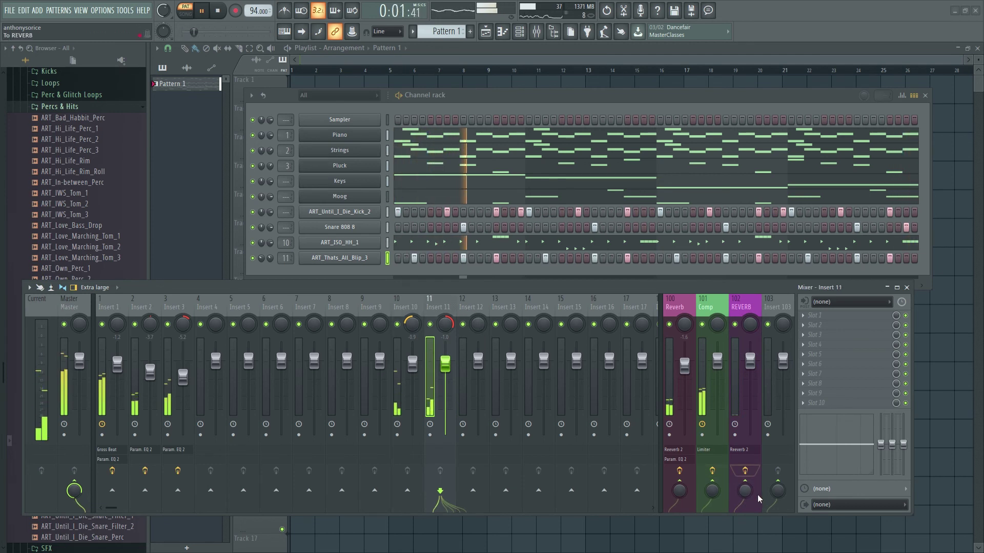
Step: Adjust the room size of Fruity Reeverb 2 on the REVERB track while listening, and close the plugin
{"action": "left_click", "coordinate": [753, 310]}
{"action": "left_click", "coordinate": [808, 316]}
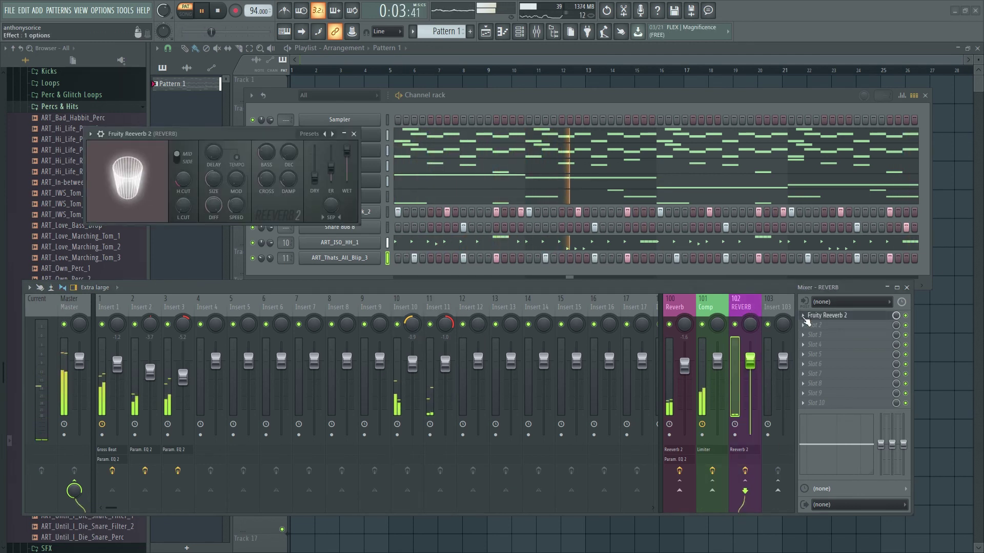
{"action": "mouse_move", "coordinate": [214, 178]}
{"action": "left_mouse_down"}
{"action": "mouse_move", "coordinate": [213, 166]}
{"action": "mouse_move", "coordinate": [213, 179]}
{"action": "left_mouse_up"}
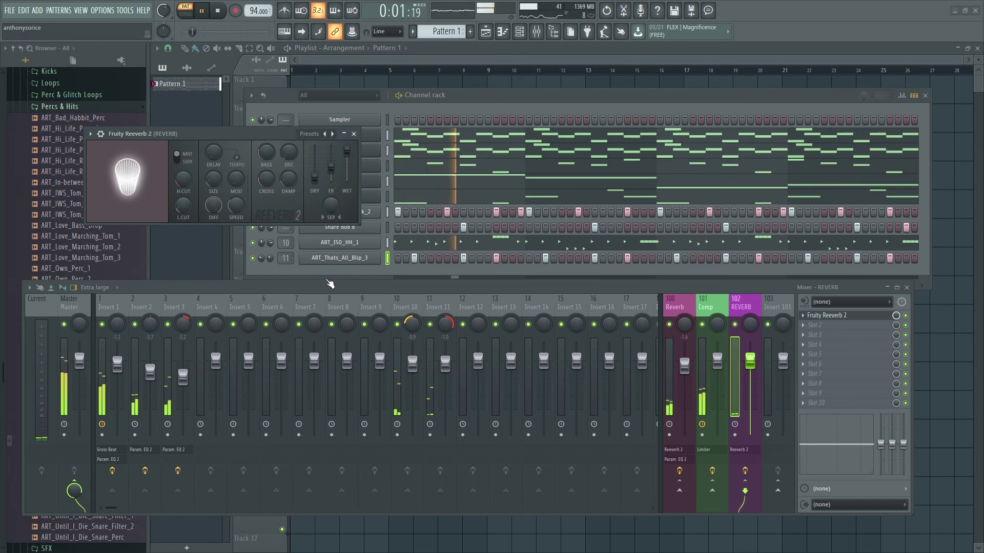
{"action": "left_click", "coordinate": [354, 133]}
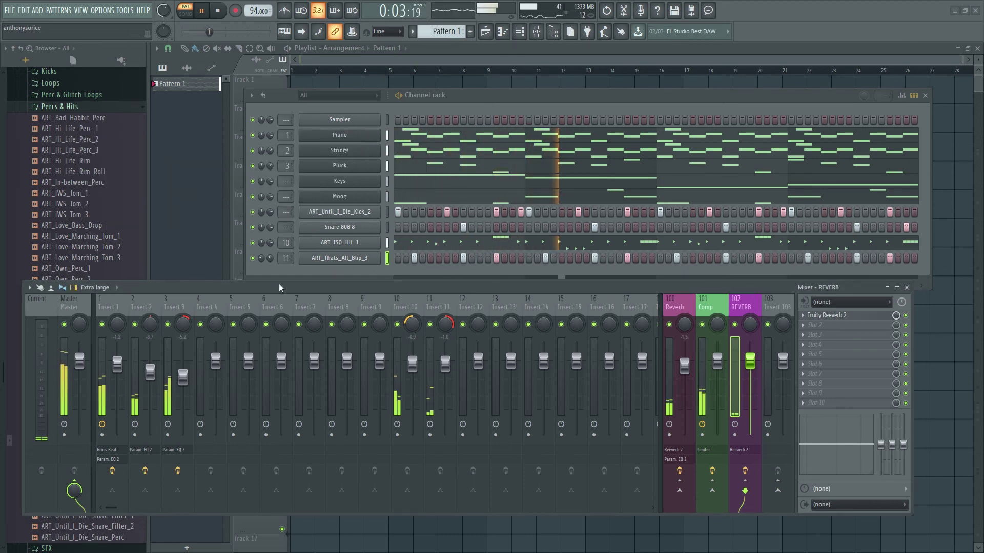
Step: Lower the hi-hat and blip mixer volumes, and route Moog to insert 7 with its volume reduced
{"action": "left_click_drag", "start_coordinate": [445, 364], "coordinate": [413, 365]}
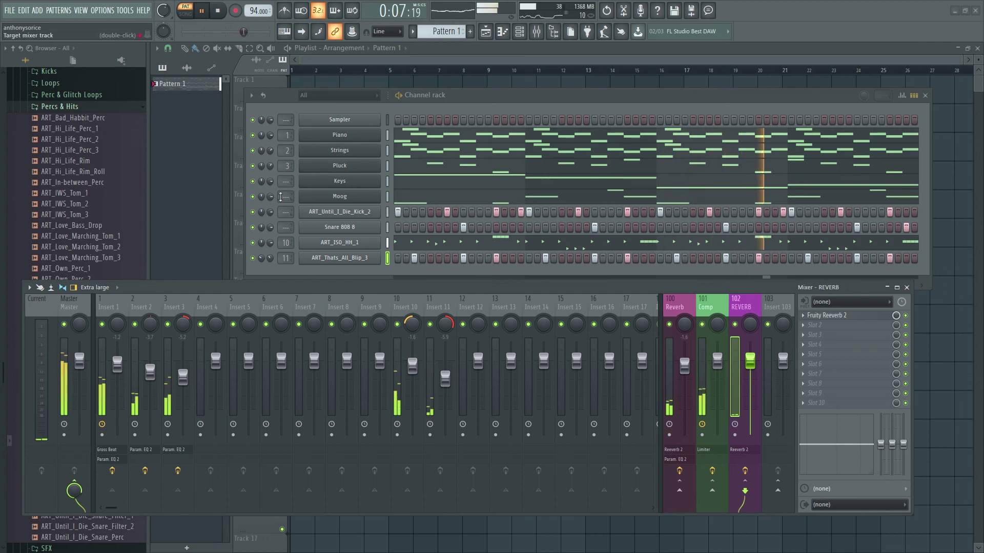
{"action": "left_click_drag", "start_coordinate": [286, 197], "coordinate": [286, 179]}
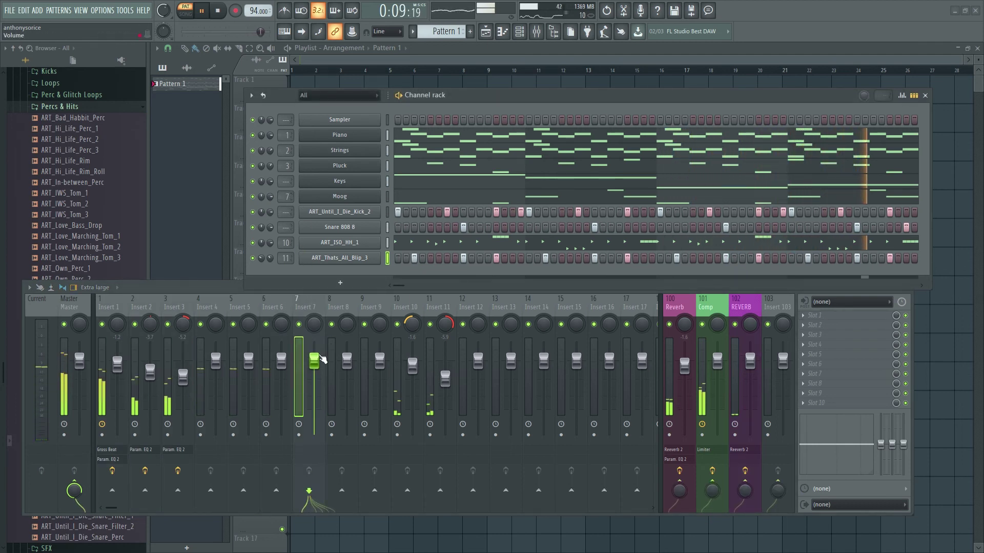
{"action": "left_click_drag", "start_coordinate": [314, 359], "coordinate": [315, 385]}
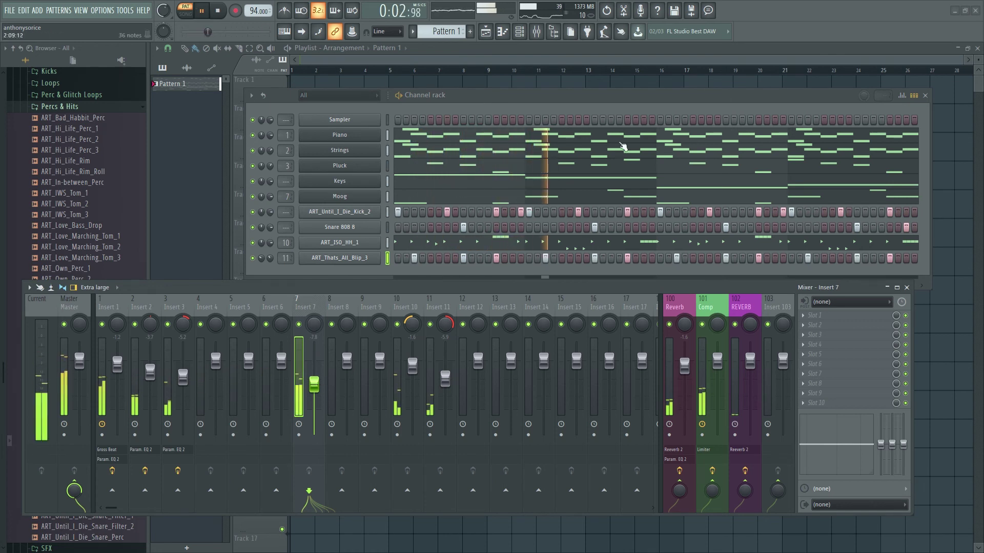
Step: Compare the pattern with Pluck muted and unmuted, stop playback, and route the 808 snare to mixer insert 12
{"action": "left_click", "coordinate": [253, 165]}
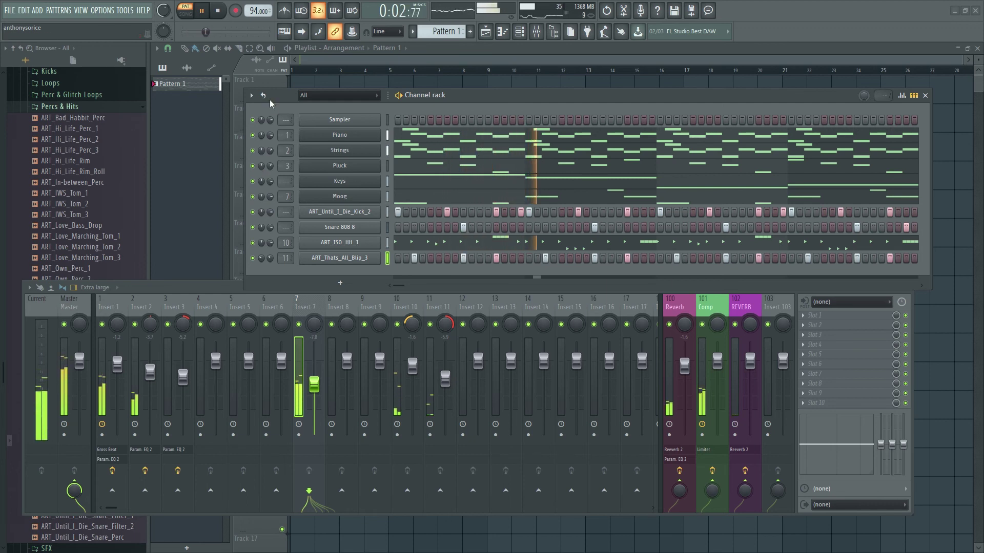
{"action": "key", "text": "space"}
{"action": "scroll", "coordinate": [286, 227], "scroll_direction": "up", "scroll_amount": 12}
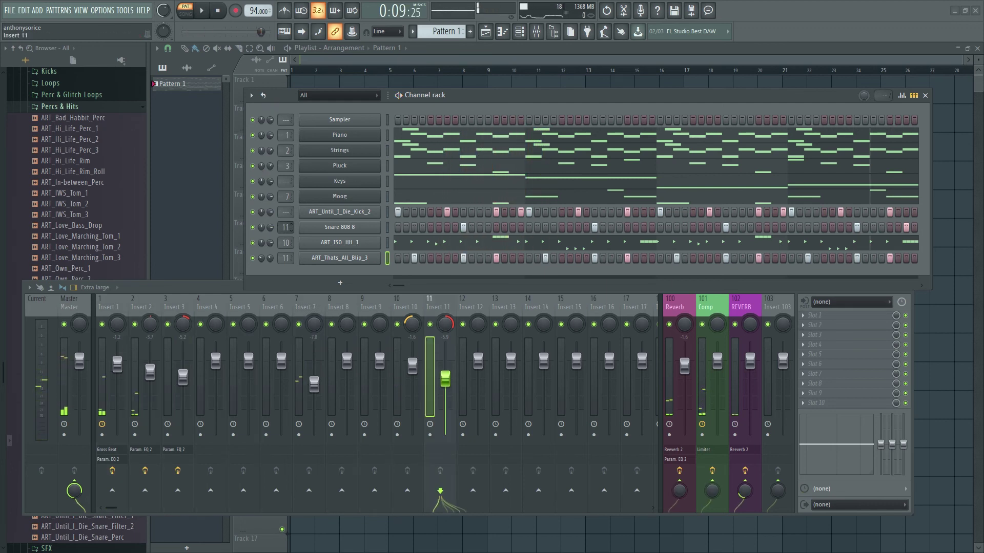
Step: Add Fruity Reeverb 2 to the snare's insert 12 and adjust its decay time and high damping while the pattern plays
{"action": "left_click", "coordinate": [836, 316]}
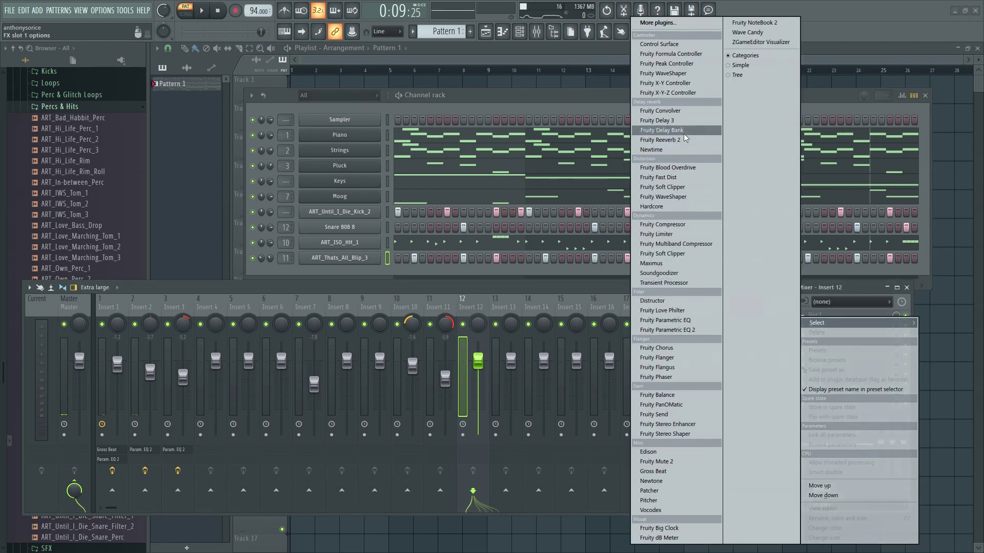
{"action": "left_click", "coordinate": [656, 140]}
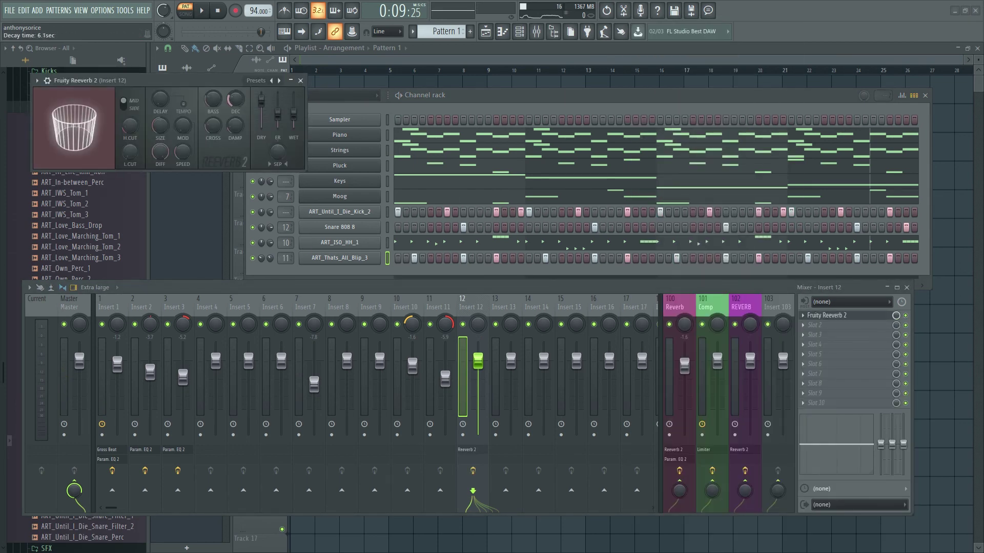
{"action": "key", "text": "space"}
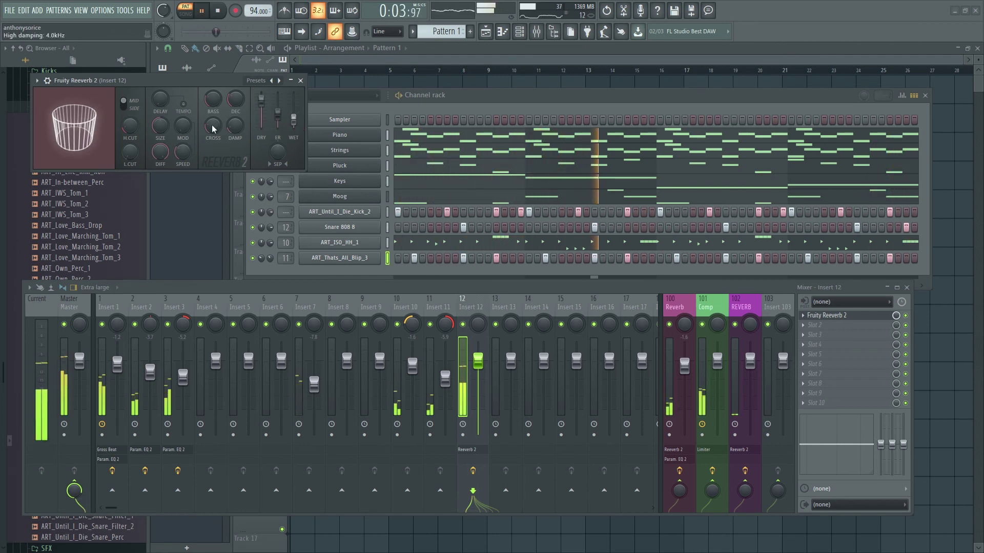
{"action": "left_click", "coordinate": [291, 81]}
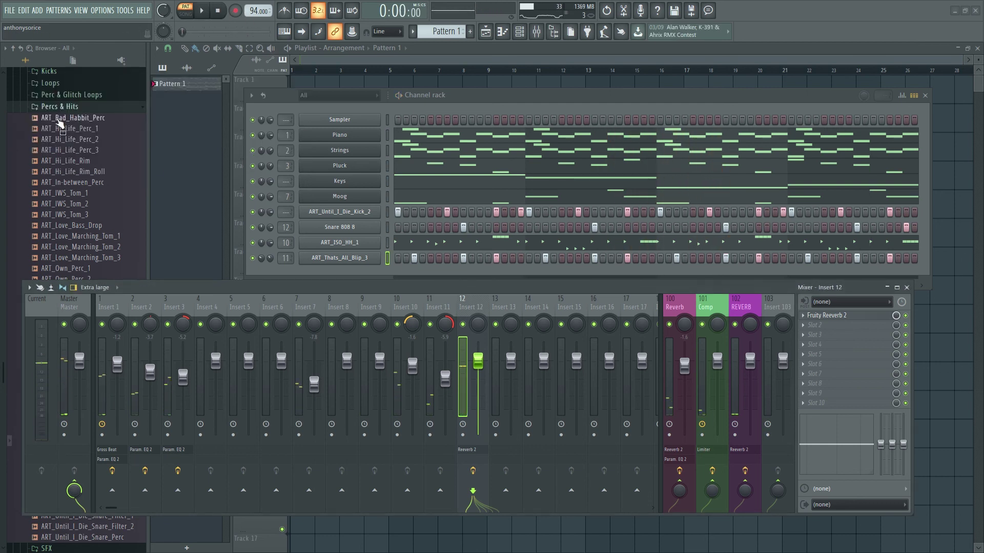
Step: Open the Snares folder of The 6ix Drum Kit, preview the Left Behind snares, and move the mixer clear of the sample list
{"action": "left_click", "coordinate": [59, 109]}
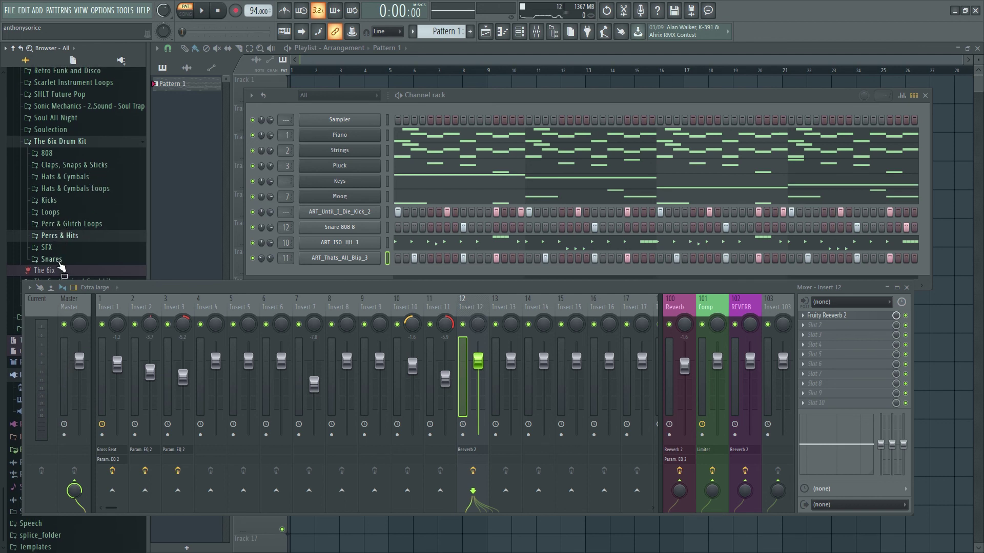
{"action": "left_click", "coordinate": [58, 261]}
{"action": "left_click", "coordinate": [99, 241]}
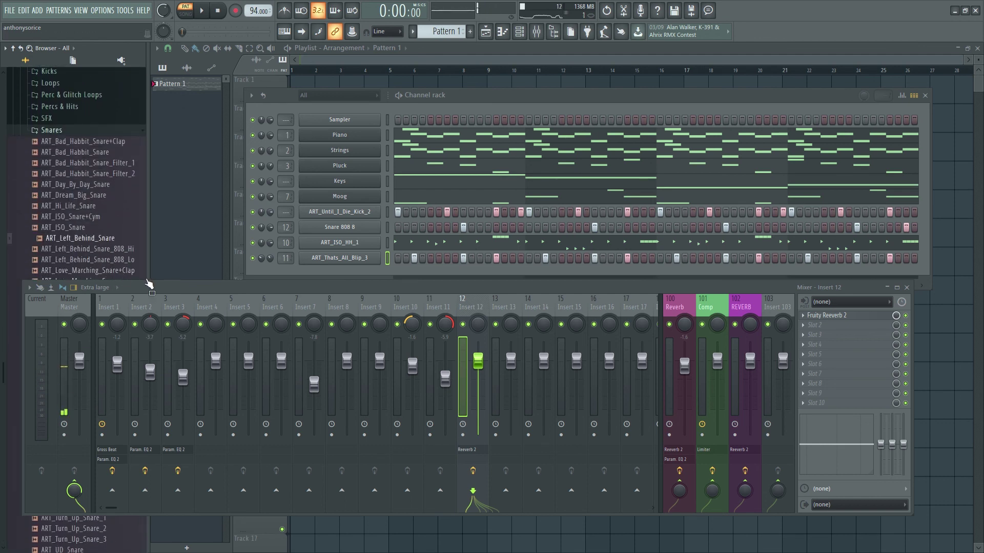
{"action": "key", "text": "Down"}
{"action": "key", "text": "Down"}
{"action": "left_click_drag", "start_coordinate": [146, 287], "coordinate": [154, 333]}
Step: Preview the Own, Day By Day, Bad Habbit and Hi Life snare samples in the Snares folder
{"action": "left_click", "coordinate": [97, 293]}
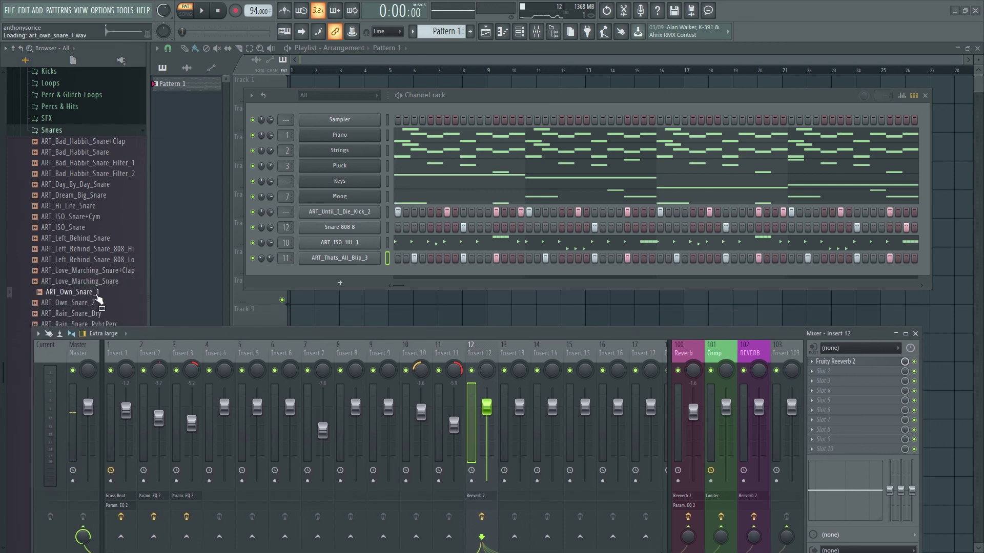
{"action": "left_click", "coordinate": [98, 184]}
{"action": "left_click", "coordinate": [100, 164]}
{"action": "left_click", "coordinate": [103, 153]}
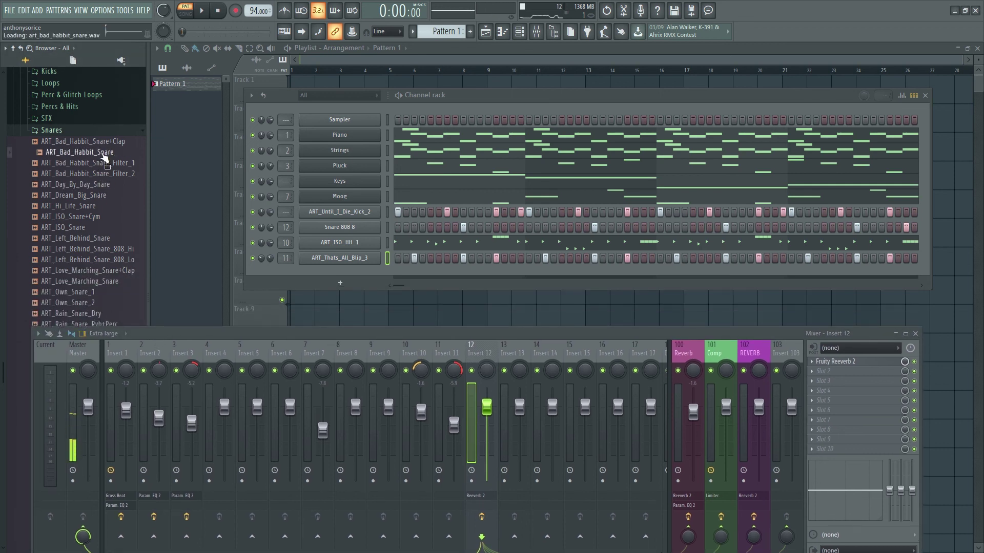
{"action": "left_click", "coordinate": [104, 165]}
{"action": "left_click", "coordinate": [105, 176]}
{"action": "left_click", "coordinate": [107, 206]}
Step: Audition the Take Off and Thats All snare samples further down the Snares folder
{"action": "scroll", "coordinate": [108, 207], "scroll_direction": "down", "scroll_amount": 6}
{"action": "left_click", "coordinate": [107, 208]}
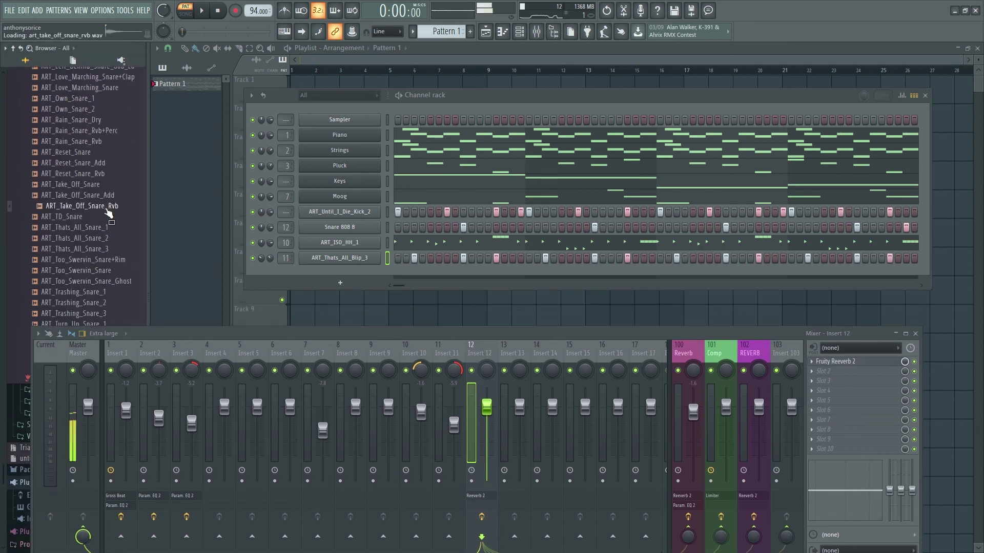
{"action": "key", "text": "Down"}
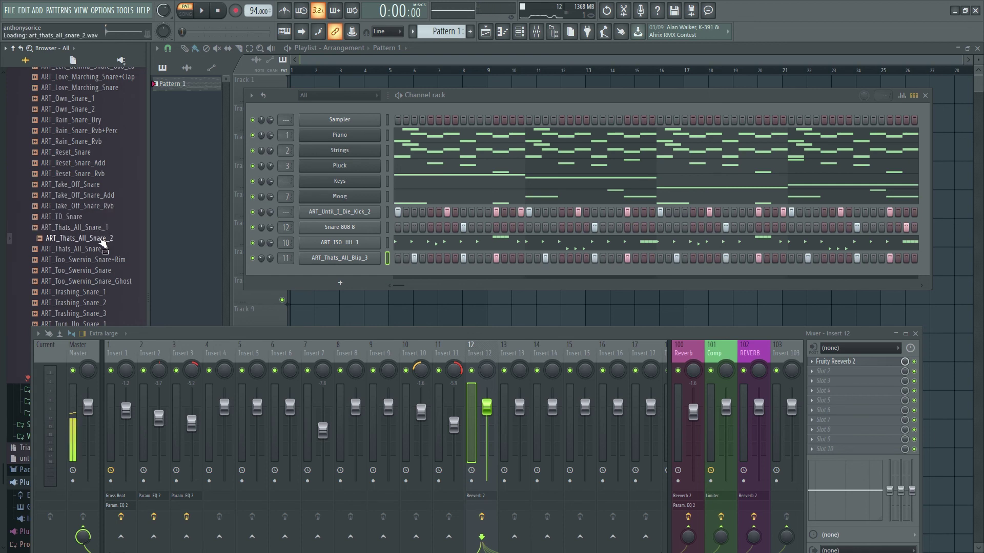
{"action": "left_click", "coordinate": [100, 206]}
{"action": "left_click", "coordinate": [98, 198]}
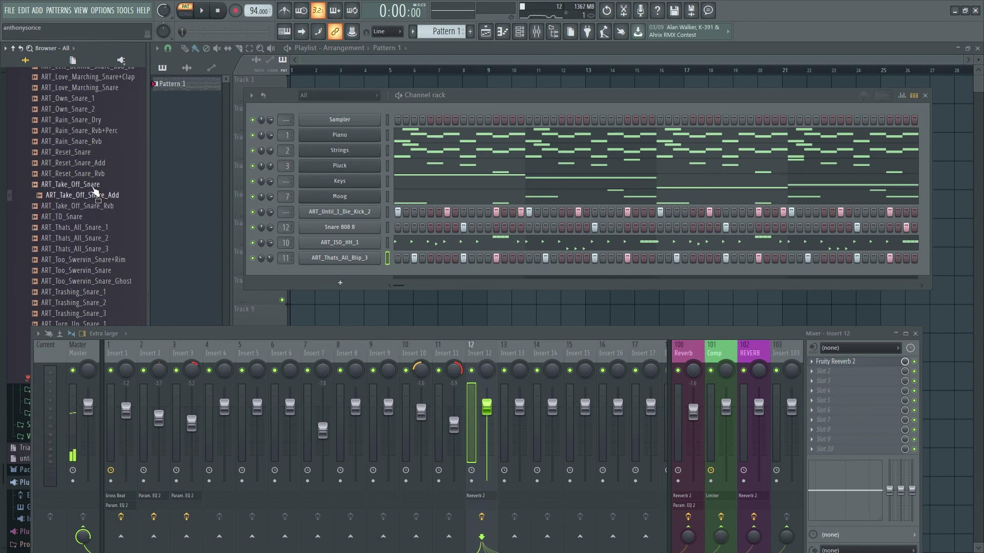
Step: Preview the Turn Up, Trashing and Too Swervin snares, then the Love Marching Snare+Clap sample
{"action": "scroll", "coordinate": [96, 205], "scroll_direction": "down", "scroll_amount": 4}
{"action": "left_click", "coordinate": [97, 231]}
{"action": "left_click", "coordinate": [98, 201]}
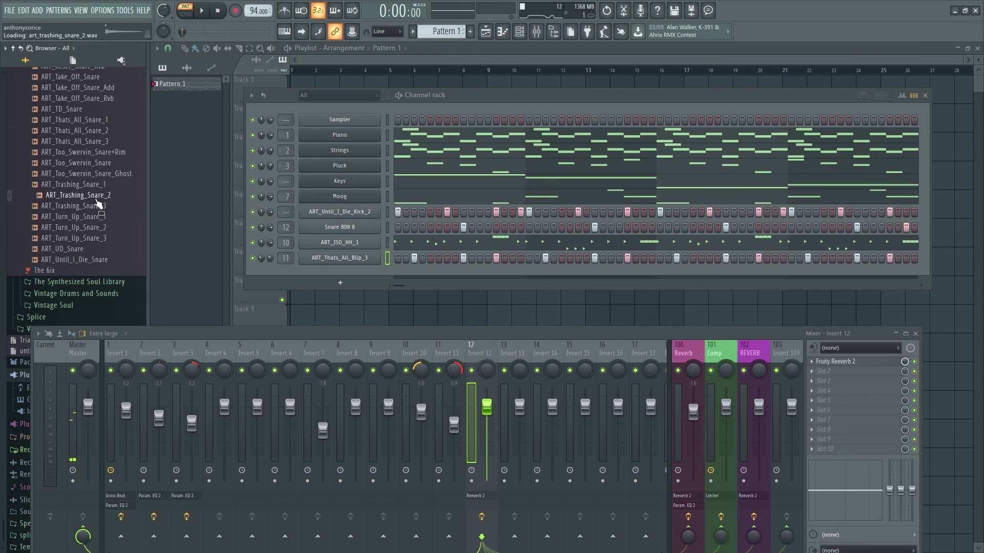
{"action": "left_click", "coordinate": [98, 176]}
{"action": "left_click", "coordinate": [97, 165]}
{"action": "scroll", "coordinate": [97, 166], "scroll_direction": "up", "scroll_amount": 6}
{"action": "left_click", "coordinate": [97, 166]}
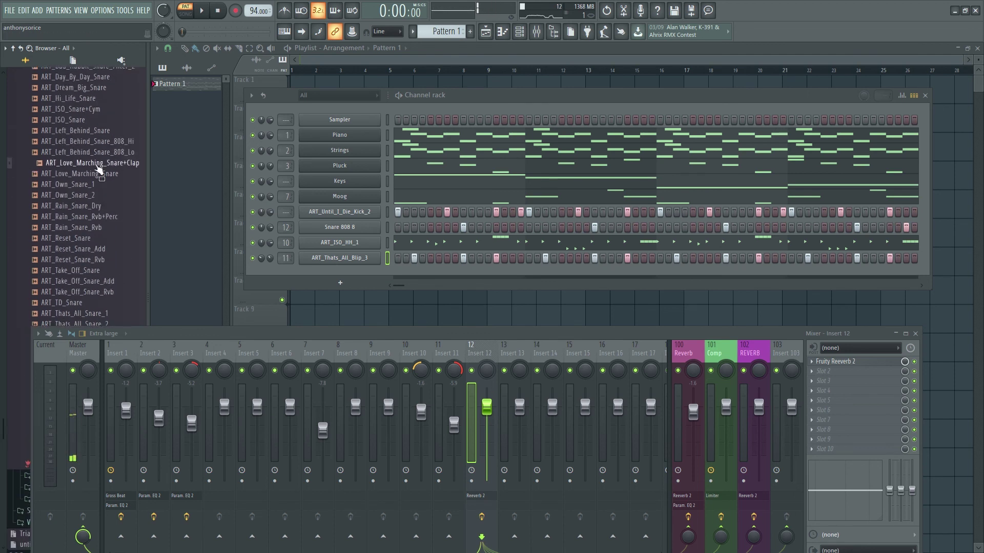
Step: Add ART_Left_Behind_Snare_808_Lo as a channel below the 808 snare and place its hits on steps 9, 25, 41 and 57
{"action": "left_click", "coordinate": [100, 154]}
{"action": "left_click_drag", "start_coordinate": [103, 153], "coordinate": [342, 234]}
{"action": "left_click", "coordinate": [593, 243]}
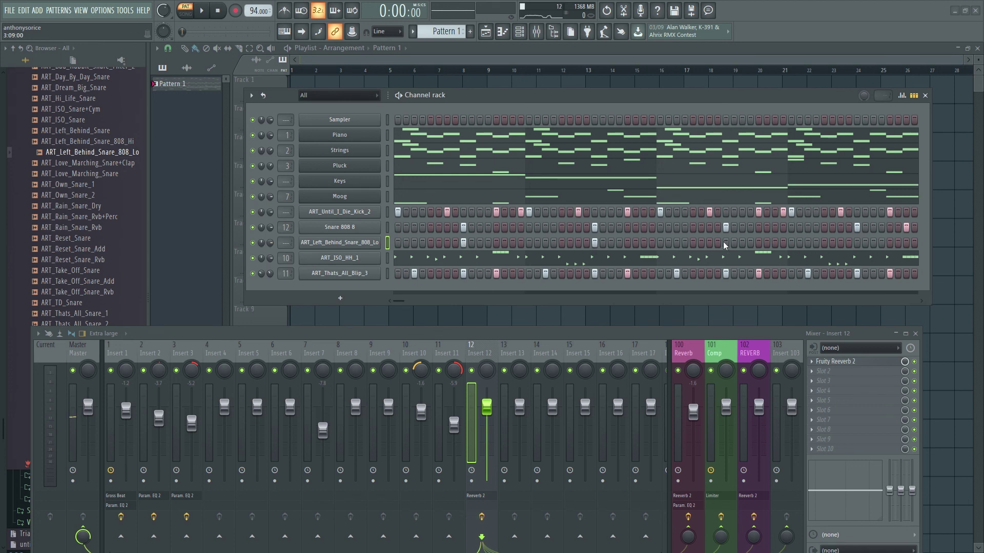
{"action": "left_click", "coordinate": [725, 243]}
{"action": "left_click", "coordinate": [857, 244]}
Step: Play the pattern with the layered snare, turn the master volume down slightly, and stop playback
{"action": "key", "text": "space"}
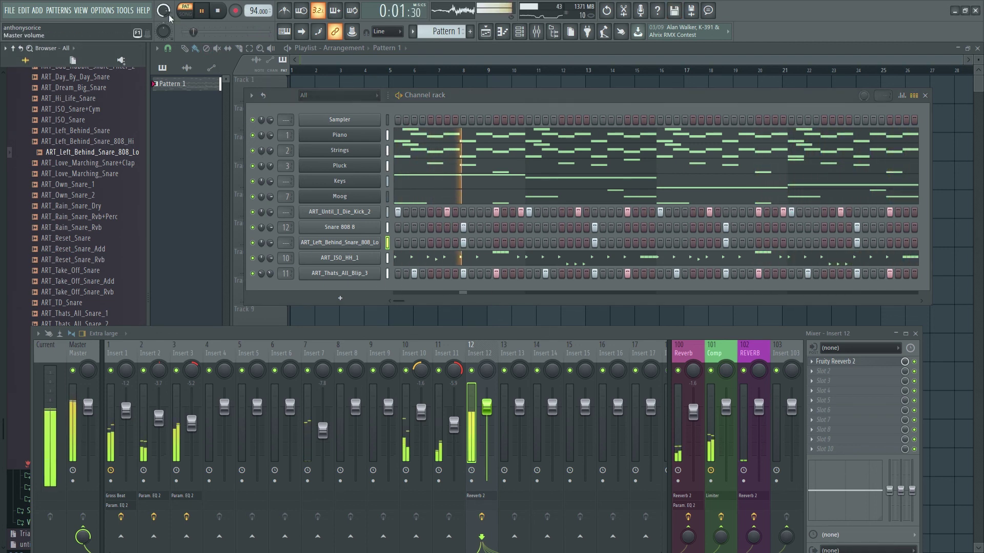
{"action": "left_click_drag", "start_coordinate": [167, 14], "coordinate": [167, 19]}
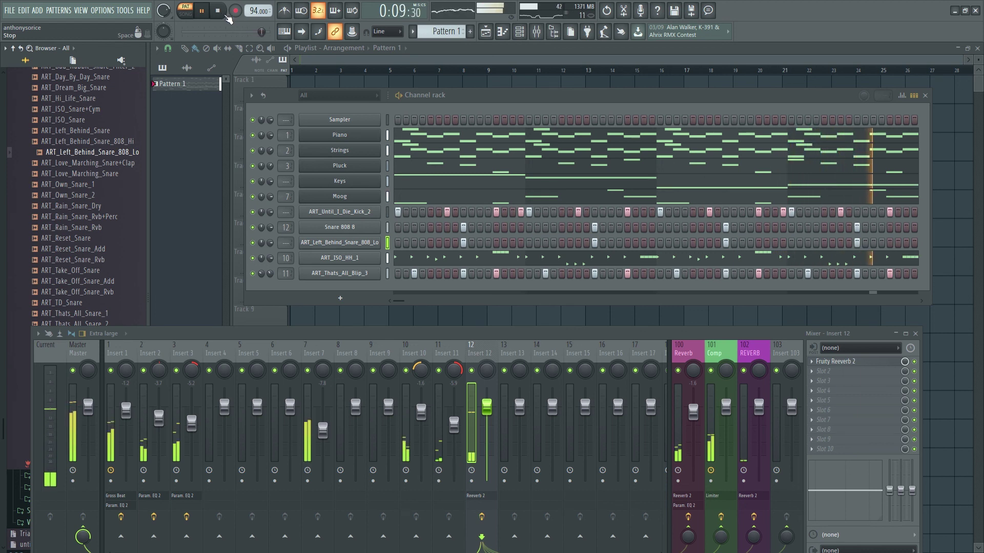
{"action": "left_click", "coordinate": [218, 12]}
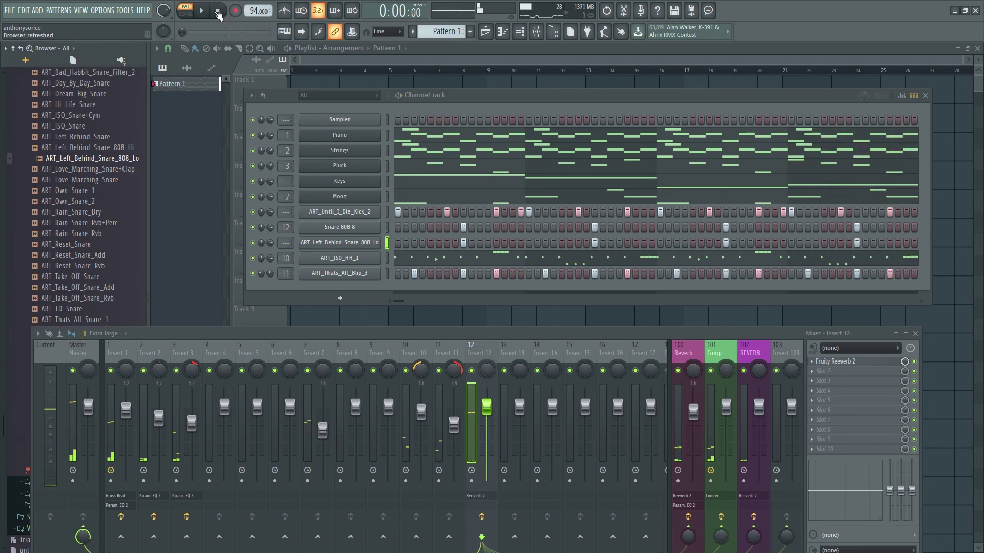